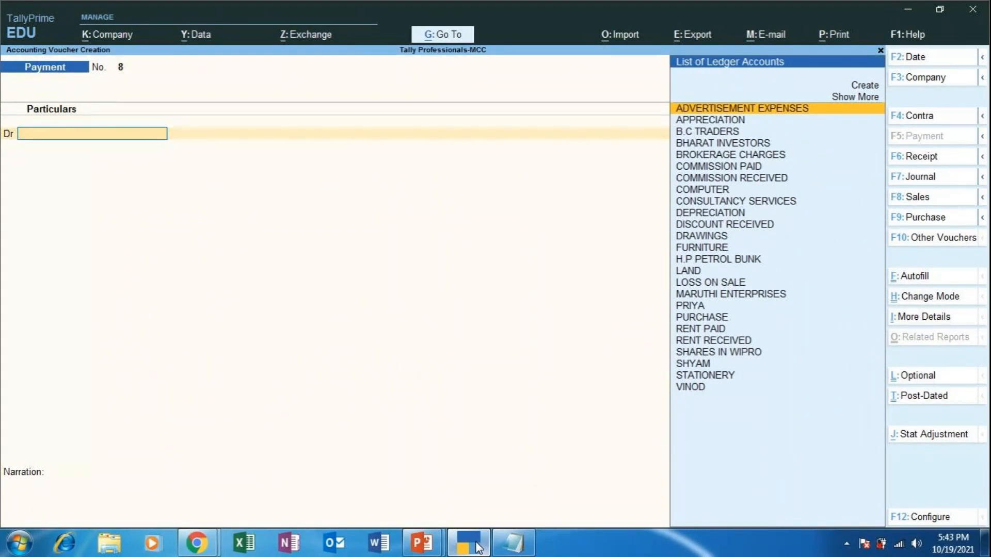
Start a purchase voucher with supplier invoice number 002 and the invoice date 1-Apr-21
key("F9")
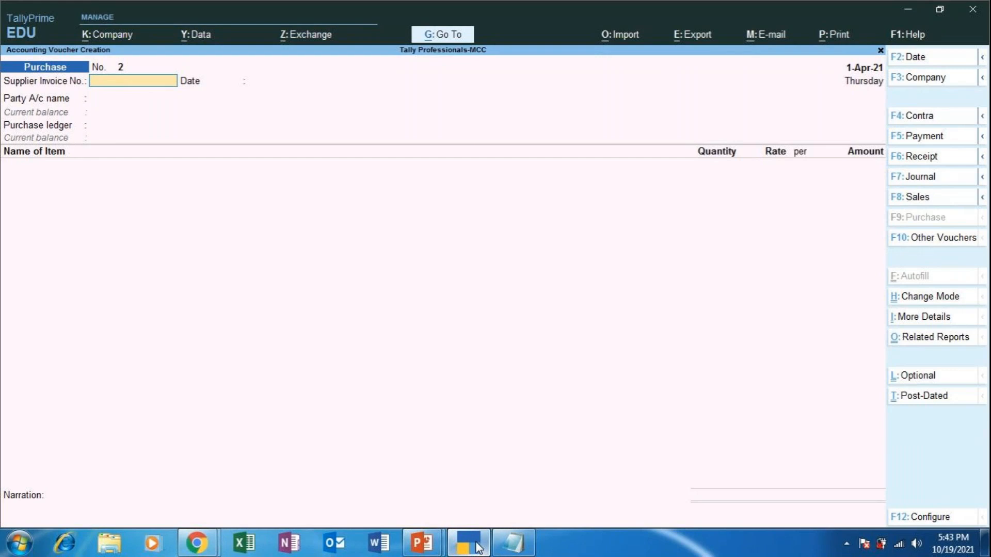
type("002")
key("Return")
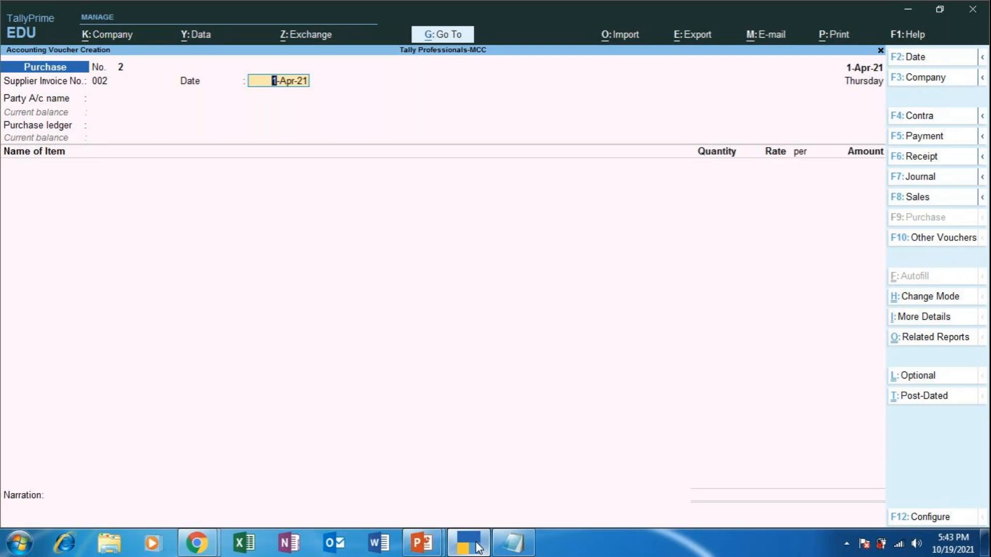
key("Return")
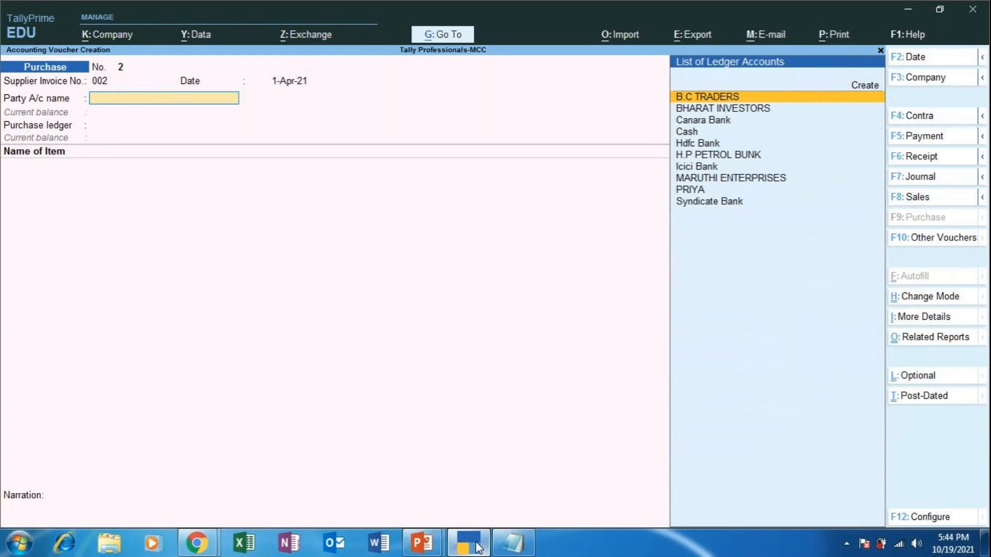
key("Up")
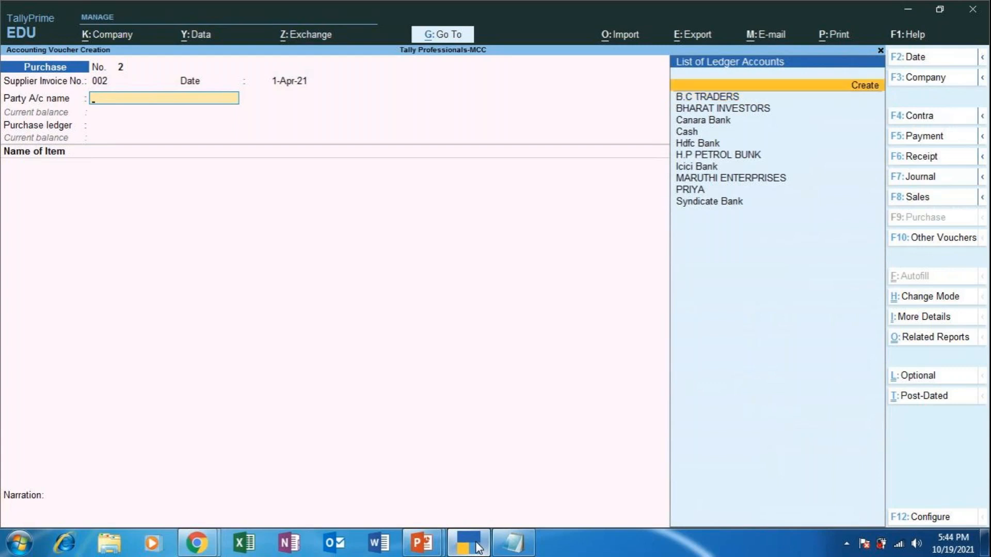
key("Return")
type("Srir")
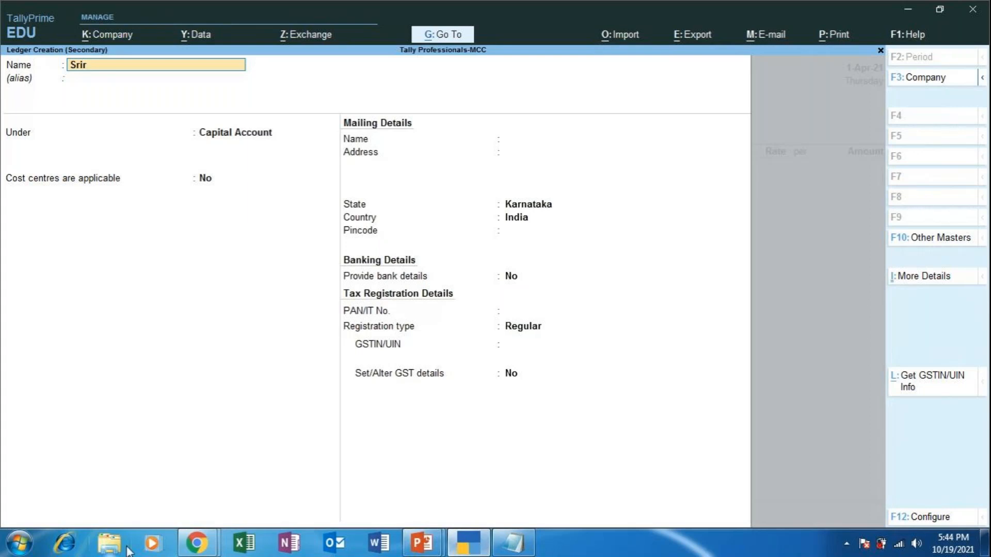
left_click(207, 551)
left_click(103, 443)
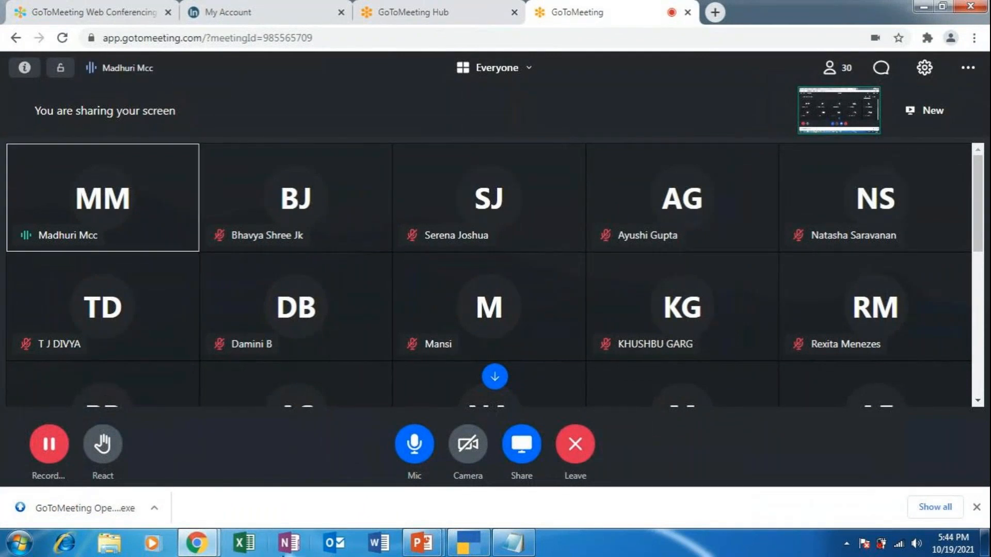
mouse_move(56, 449)
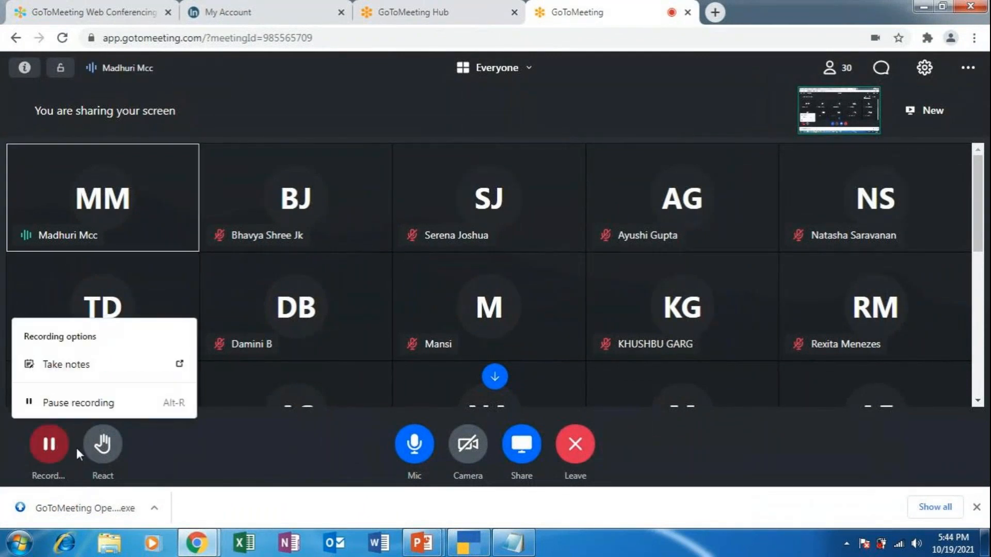
left_click(466, 551)
type("am traders")
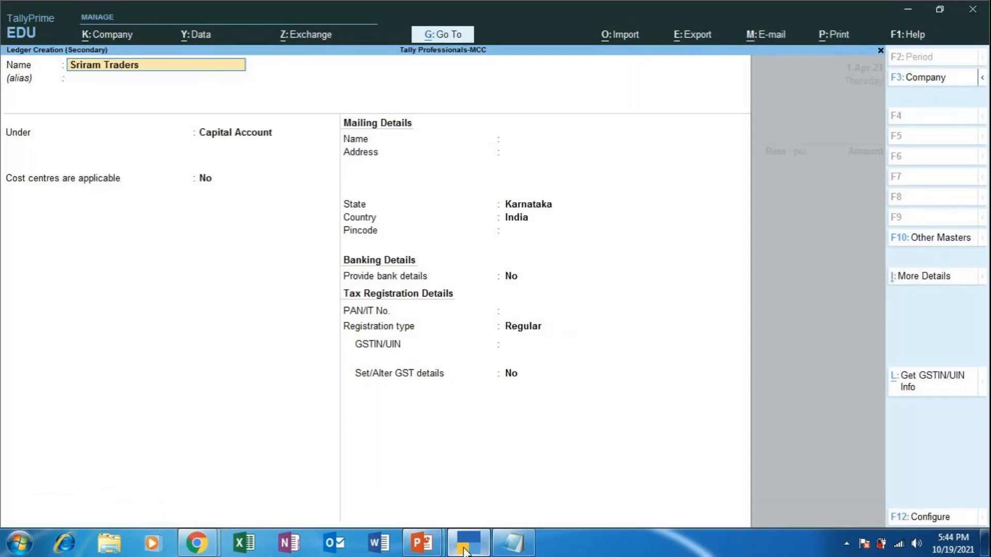
key("Return")
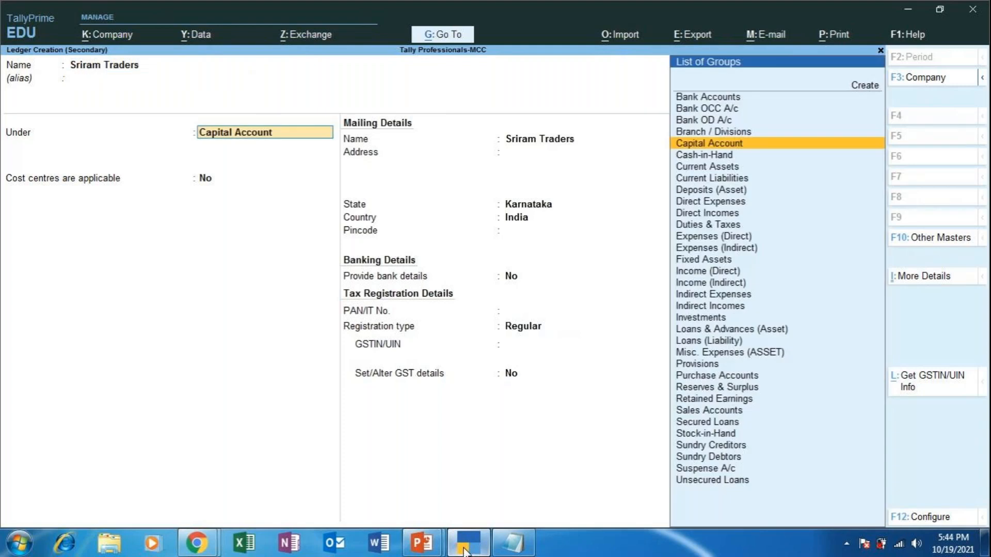
type("Sund")
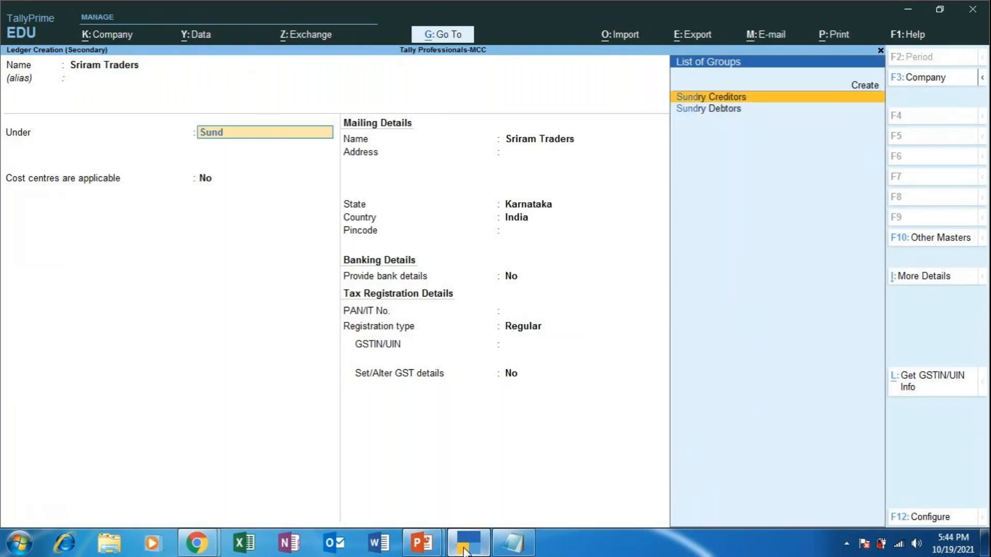
key("Return")
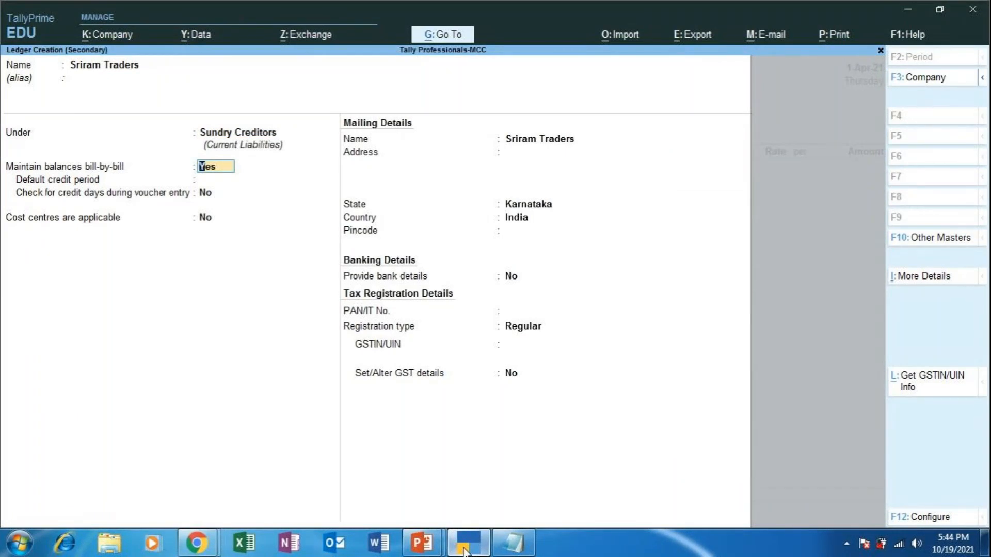
key("Return")
key("Return")
Examine the ledger configuration options covering general, party, bank, tax and GST details
key("F12")
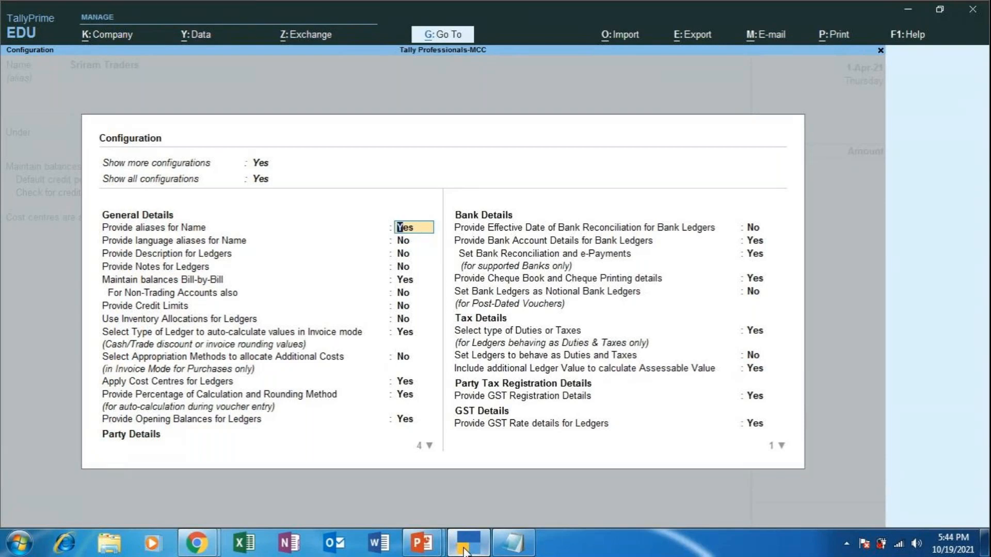
key("Return")
key("Return")
key("Return")
key("Return")
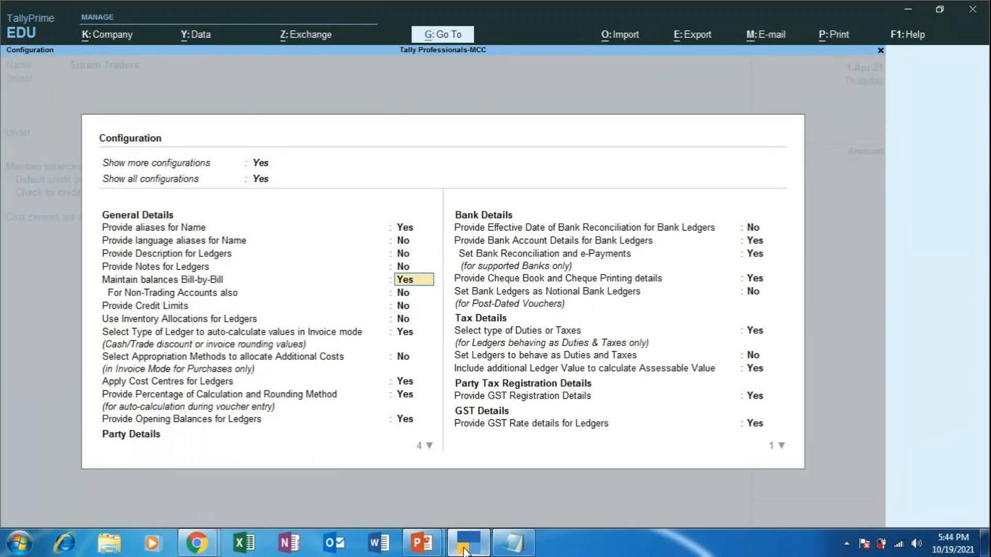
key("Return")
key("Return")
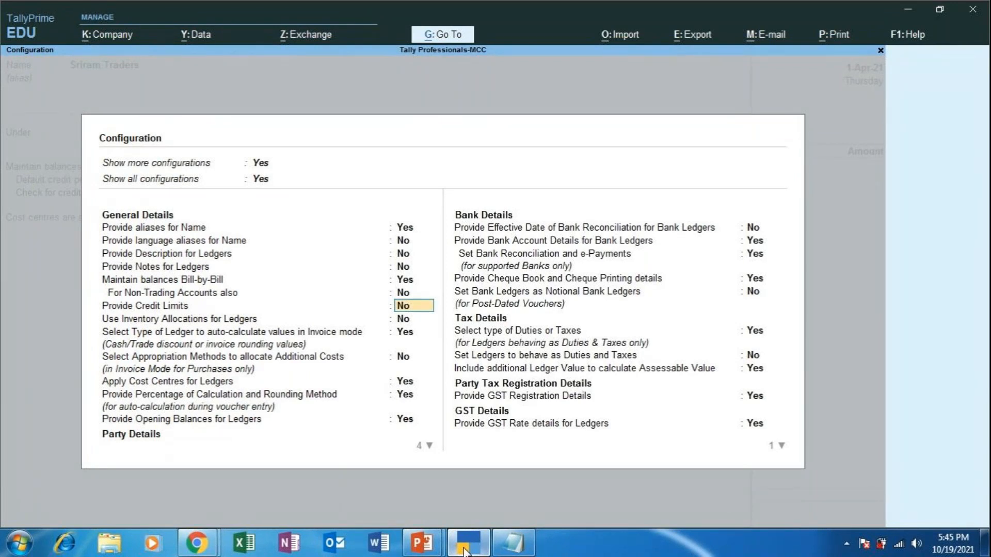
key("Down")
key("Down")
key("Down")
key("Down")
key("Down")
key("Down")
key("Down")
key("Down")
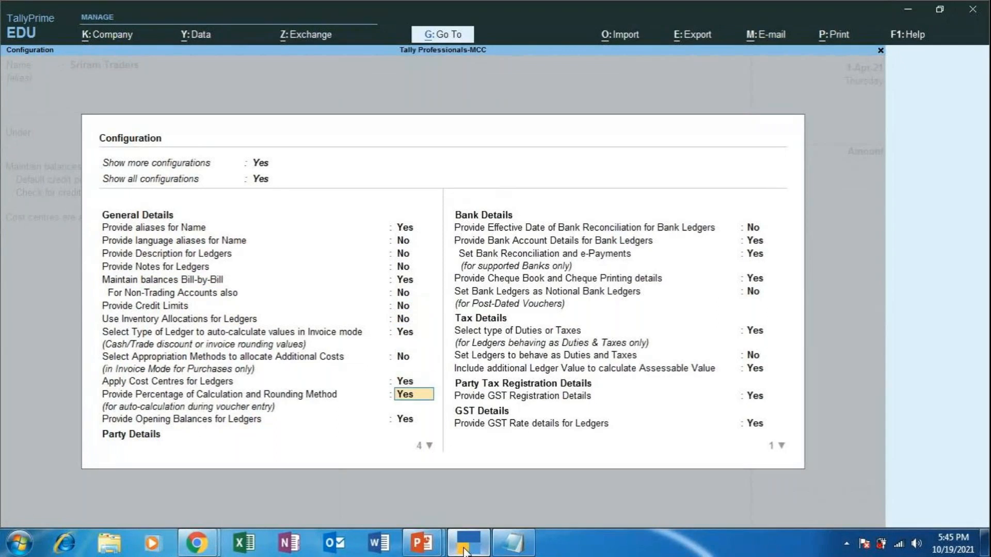
key("Down")
key("Down")
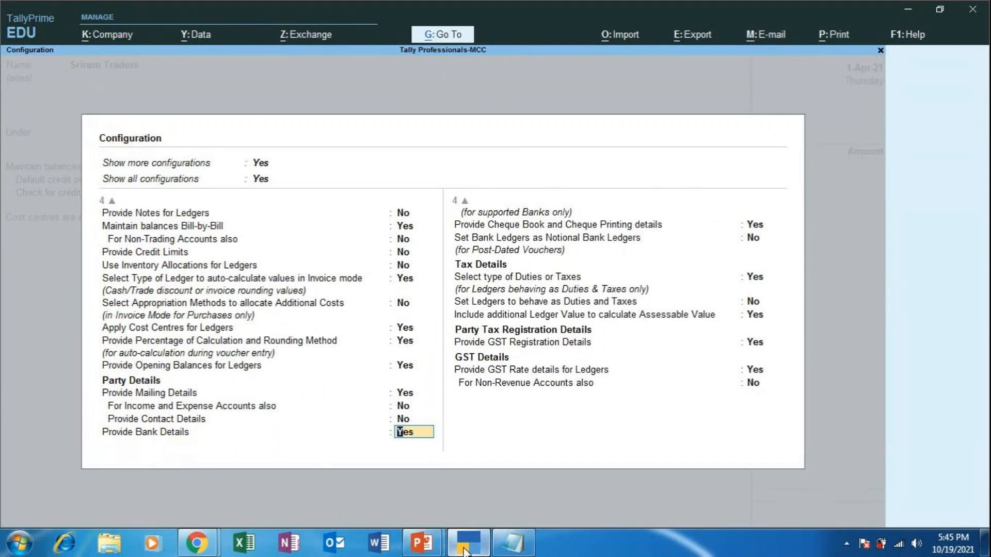
key("Down")
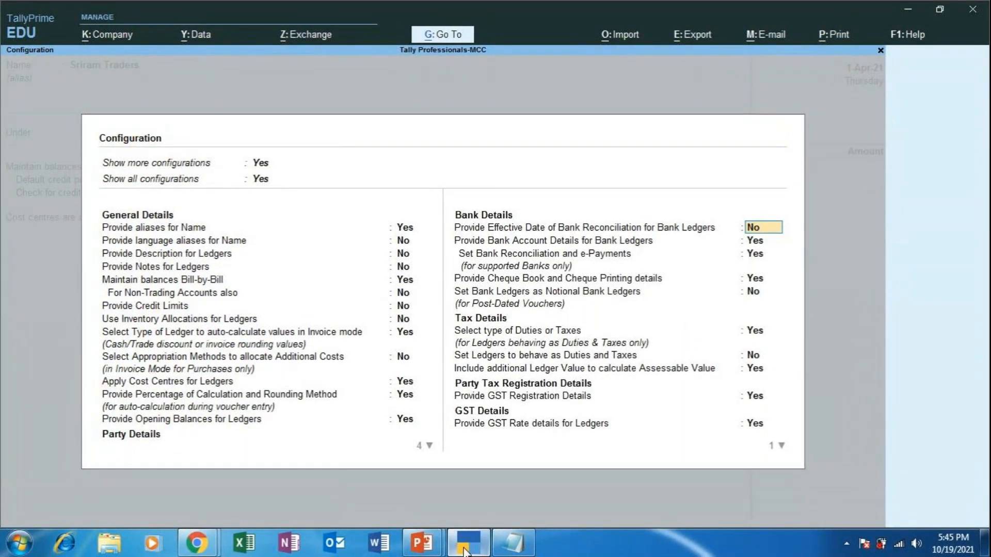
key("Down")
key("Down")
key("Down")
key("Down")
key("Down")
key("Down")
key("Down")
key("Down")
key("Down")
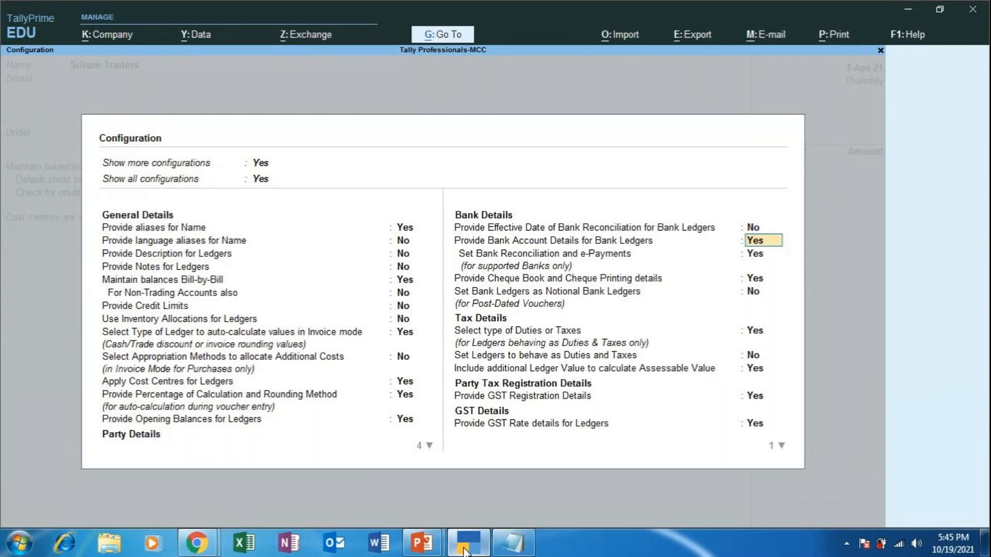
key("Down")
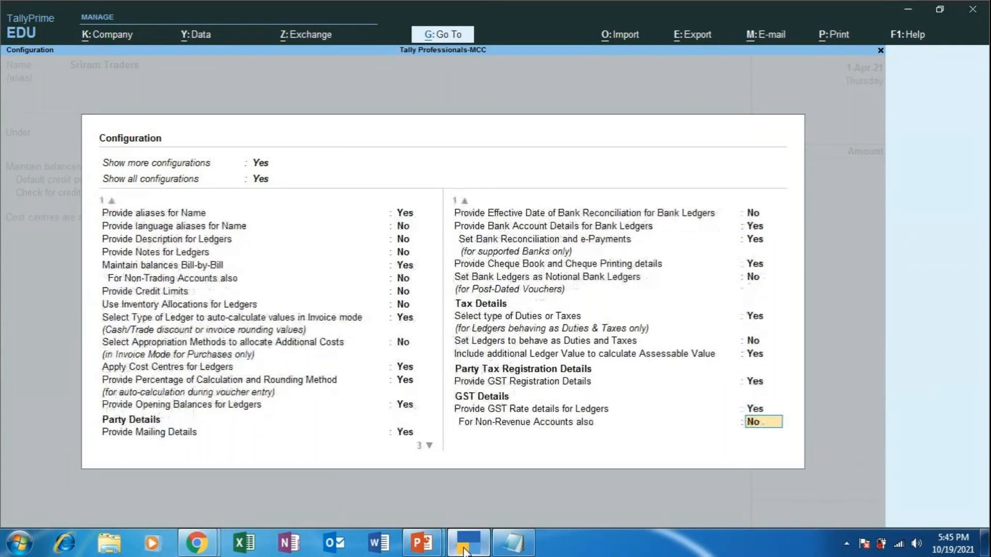
key("ctrl+a")
Discard the unfinished Sriram Traders ledger and go back through the voucher's invoice number and date to the party account
key("Escape")
key("y")
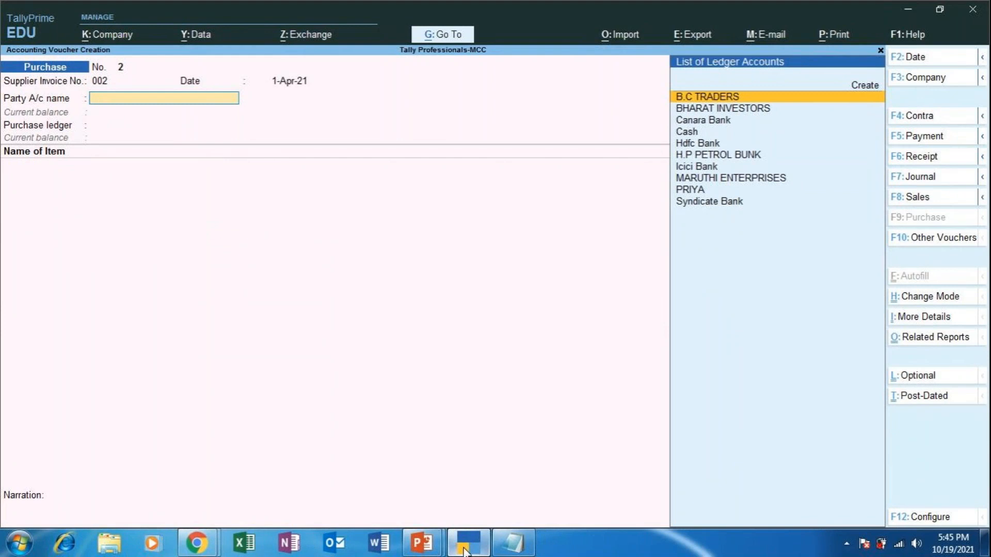
key("BackSpace")
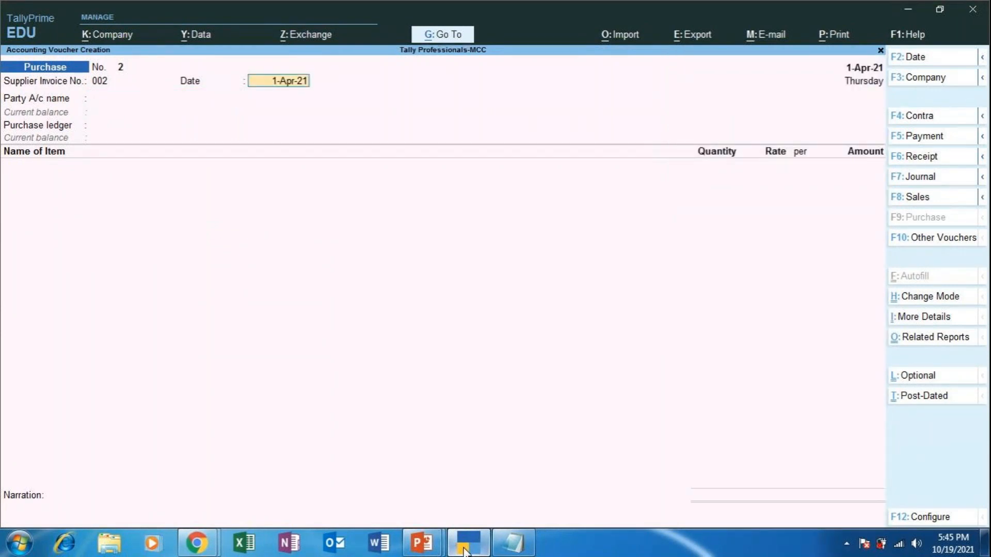
key("BackSpace")
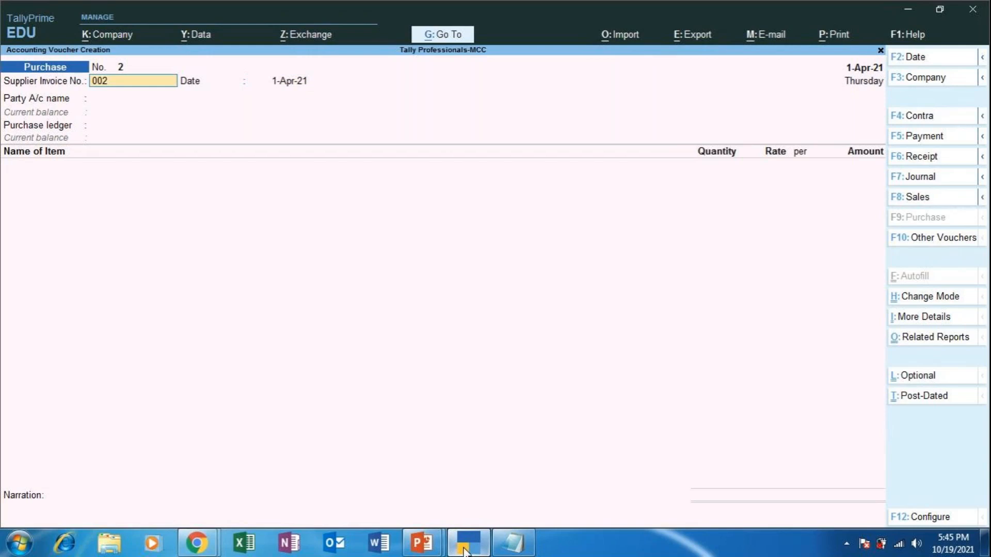
key("Return")
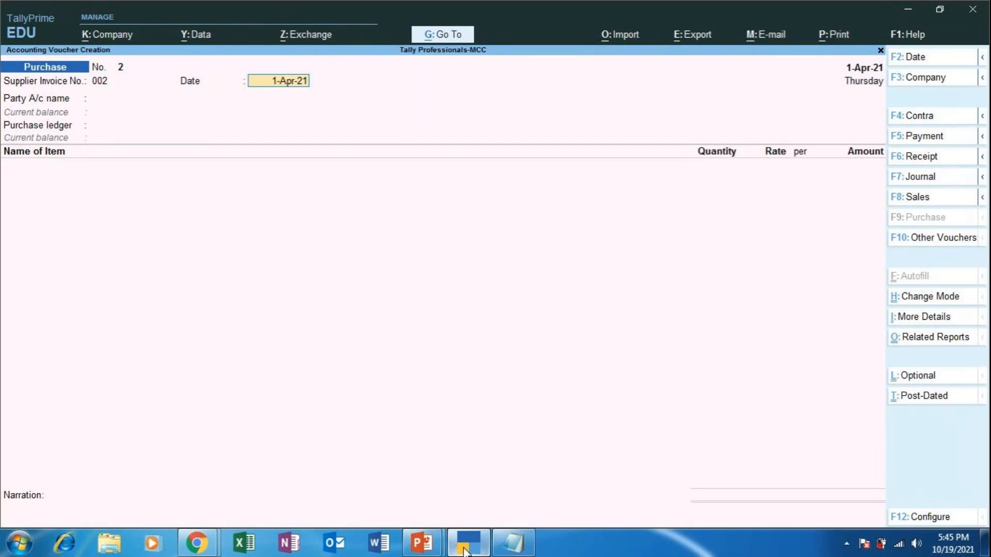
key("Return")
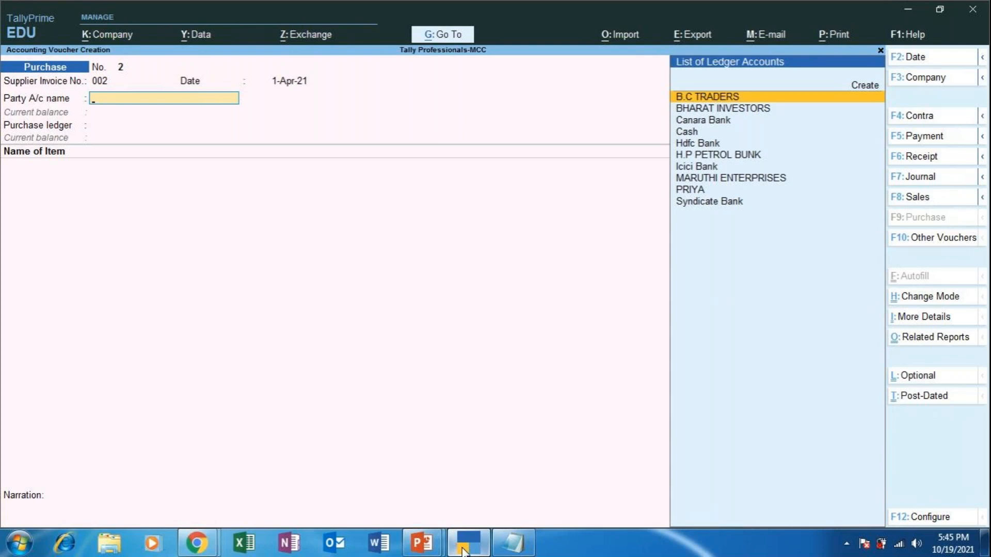
Read the Sriram Traders purchase exercise full screen in PowerPoint and return to the TallyPrime voucher
left_click(422, 542)
left_click(478, 491)
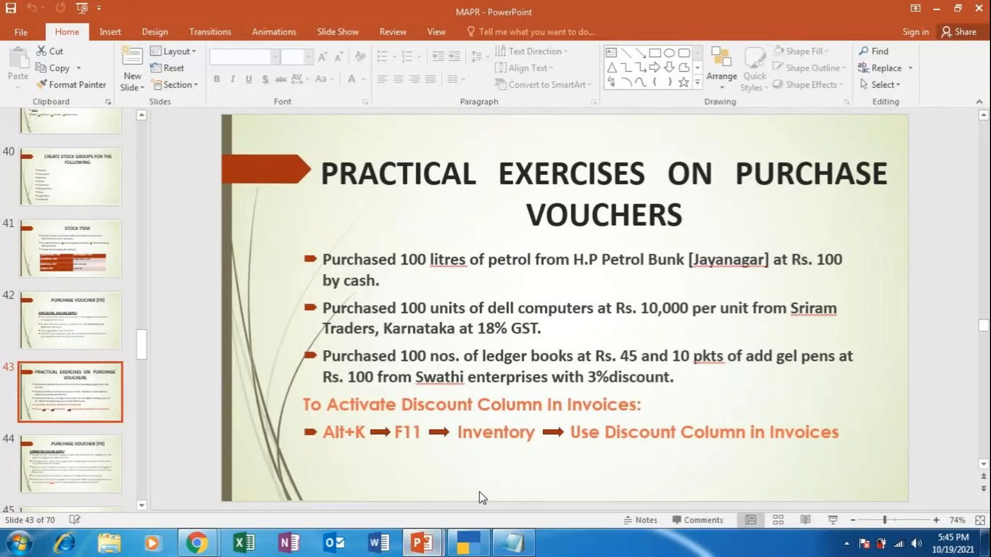
left_click(831, 520)
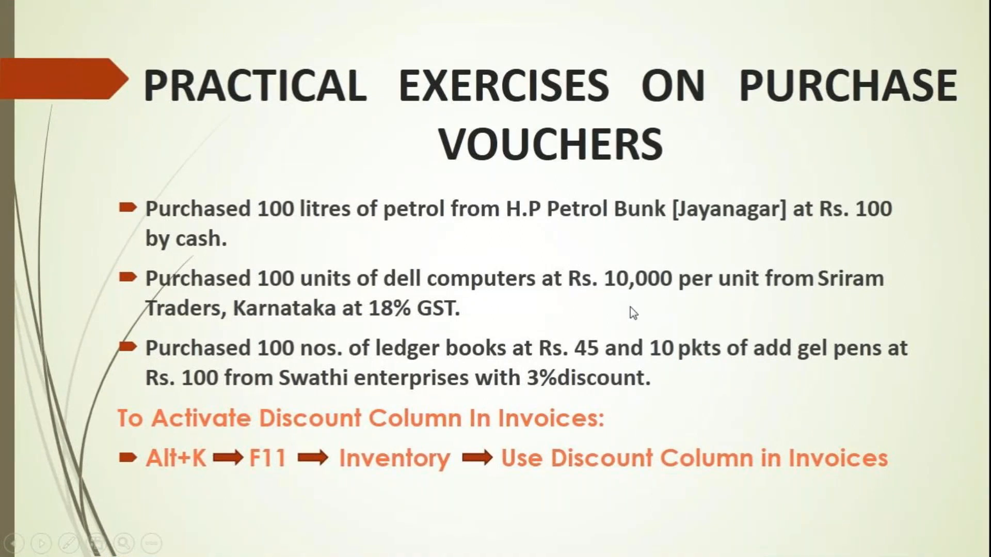
key("Escape")
key("alt+Tab")
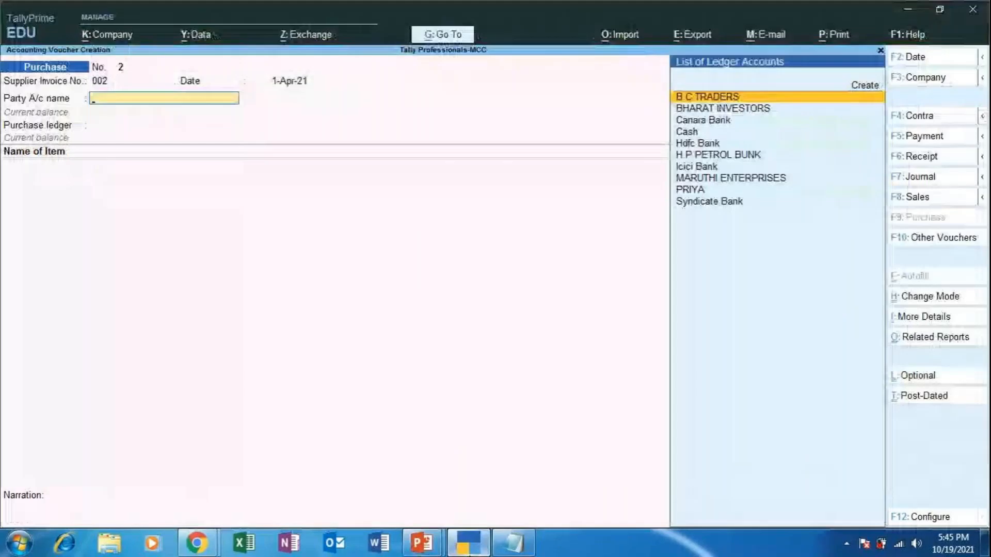
Create a new party ledger named Sriram Traders under the Sundry Creditors group
key("Up")
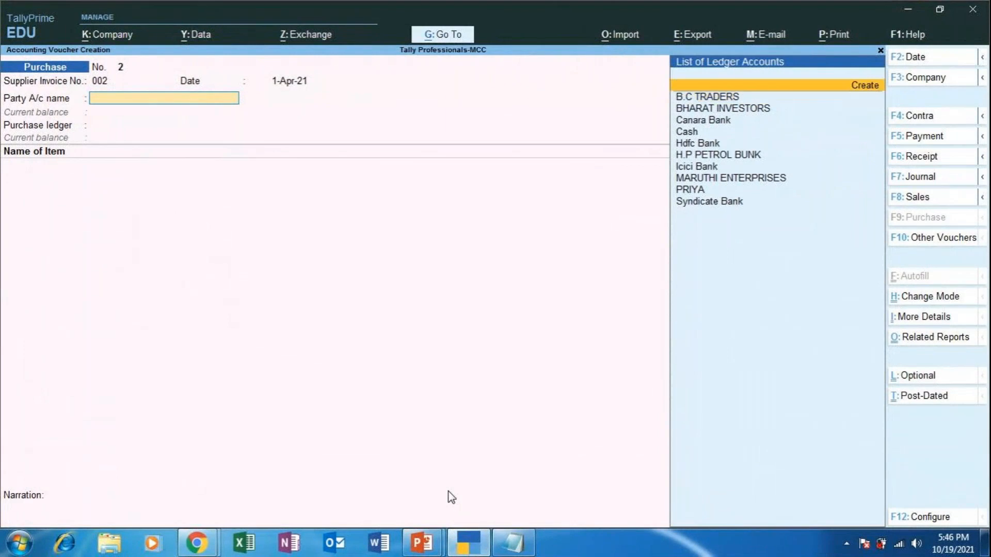
key("Return")
type("Srira")
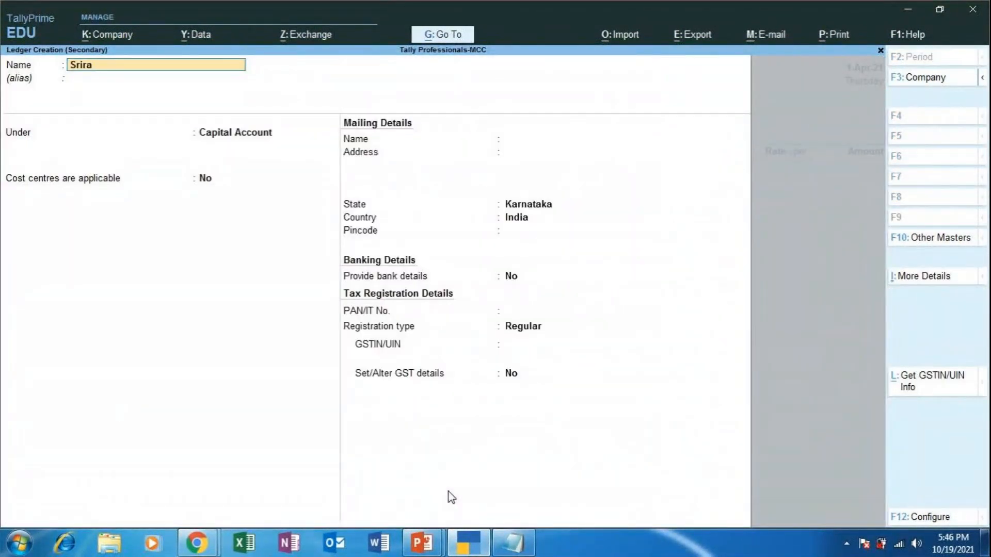
type("m Traders")
key("Return")
key("Return")
type("Sundry")
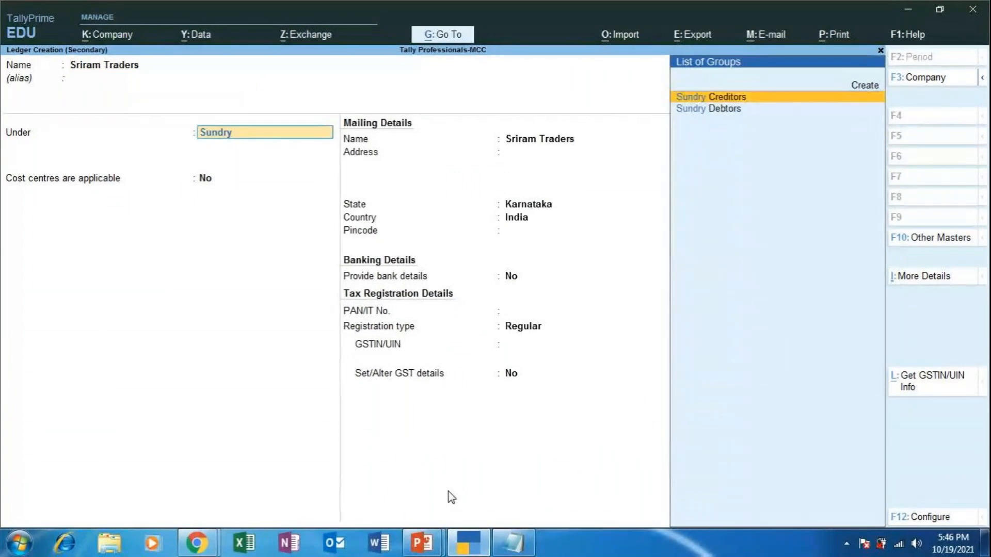
key("Return")
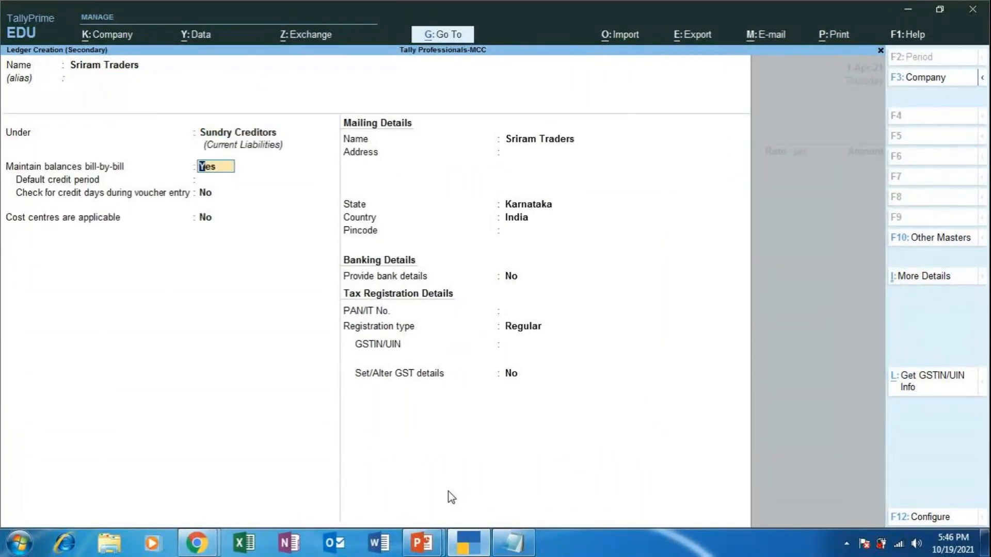
Finish the Sriram Traders ledger with bill-by-bill balances, Karnataka as the state, Regular registration type and no separate GST details, and save it
key("Return")
key("Return")
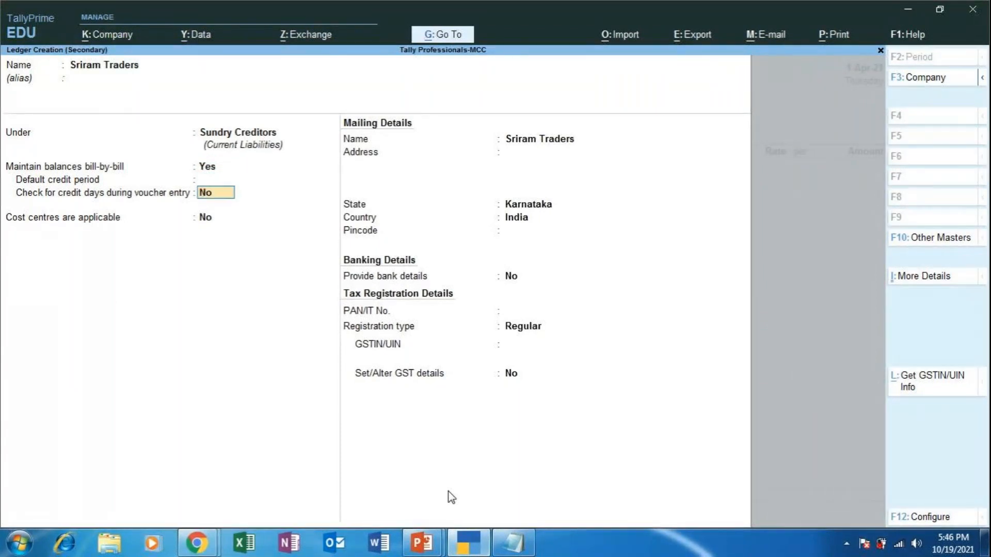
key("Return")
key("Return")
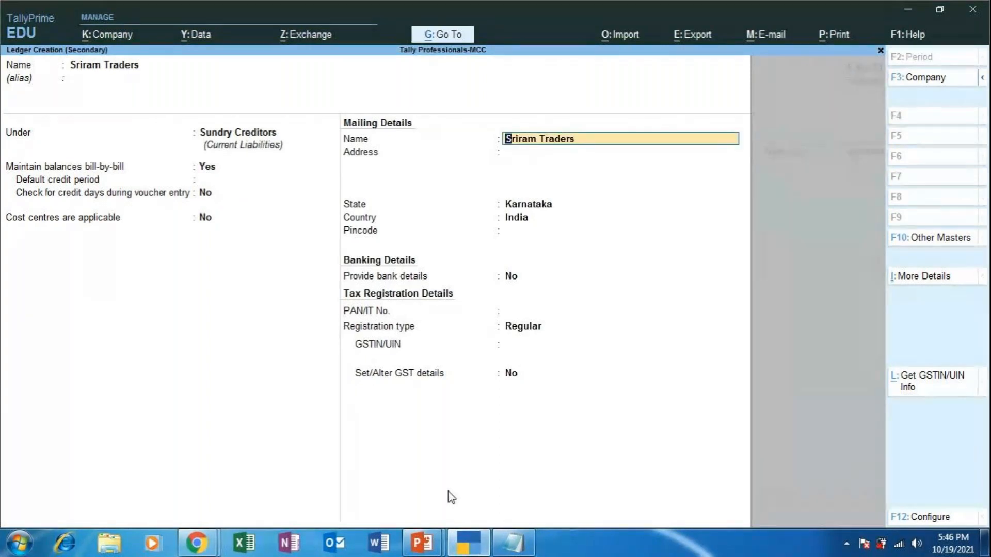
key("Return")
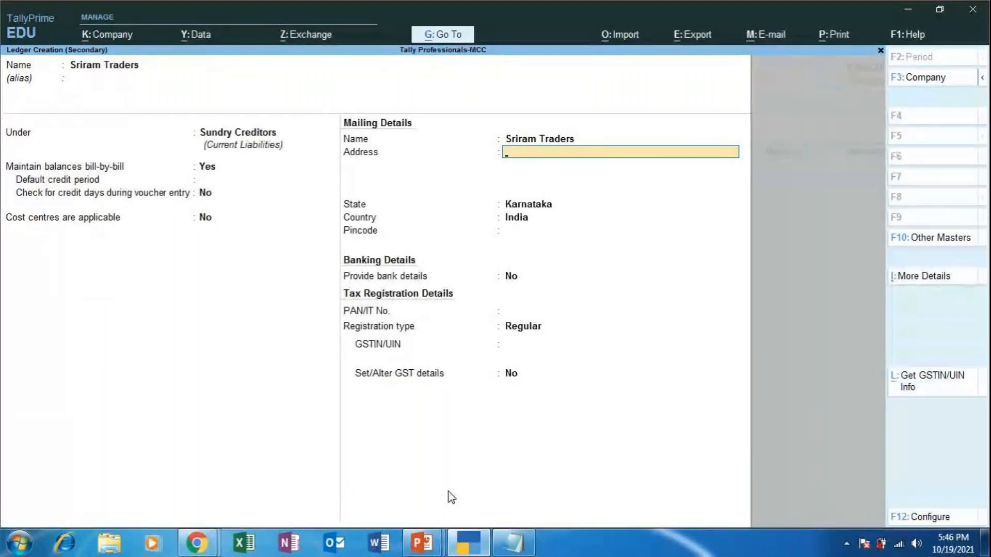
key("Return")
key("Return")
key("Return")
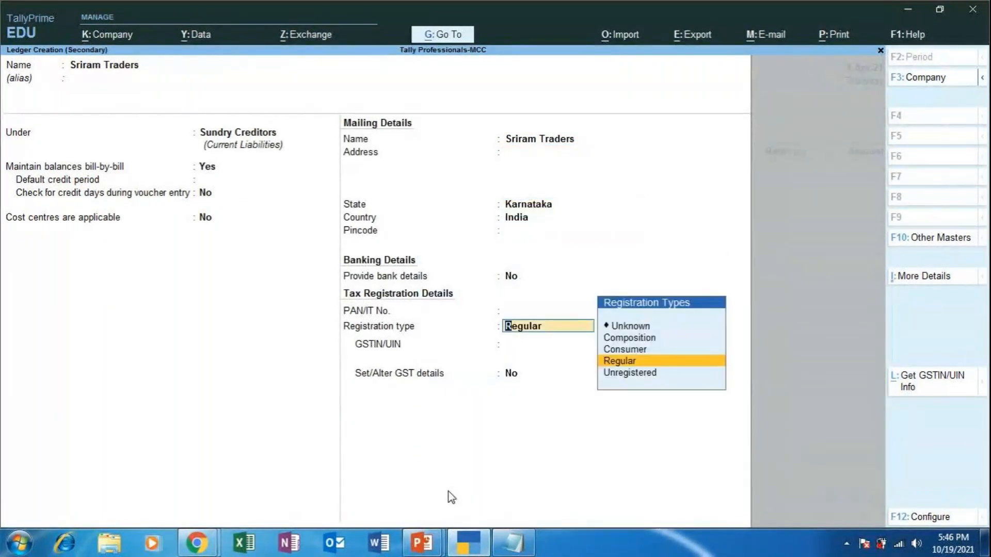
key("Return")
key("Return")
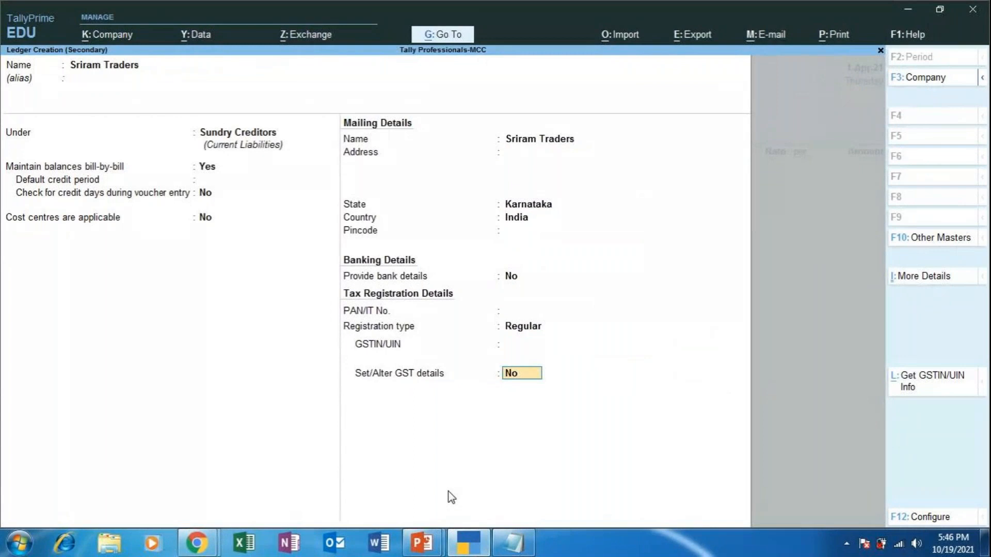
key("Return")
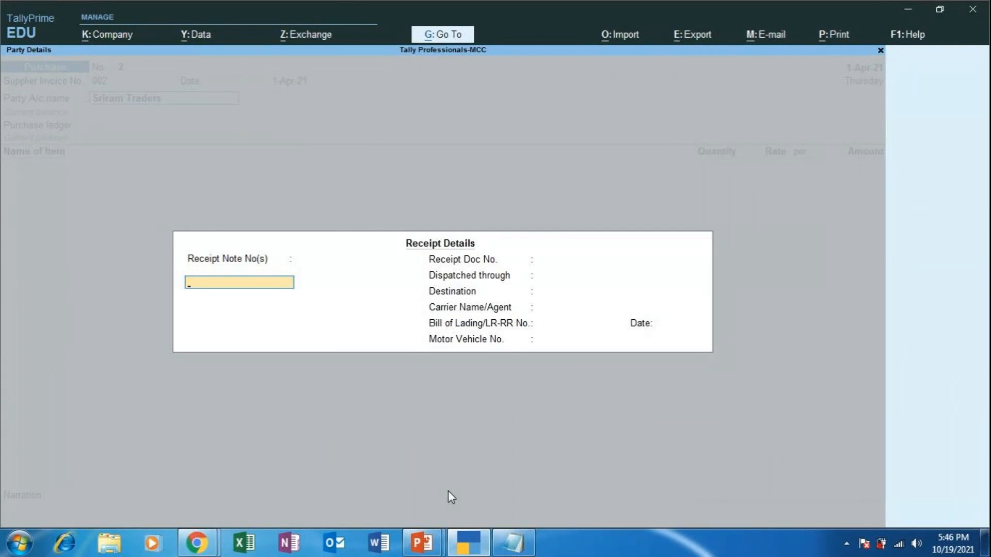
Leave the receipt details blank and accept the Sriram Traders party details to reach the purchase ledger field
key("Return")
key("Return")
key("Return")
key("Return")
key("Return")
key("Return")
key("Return")
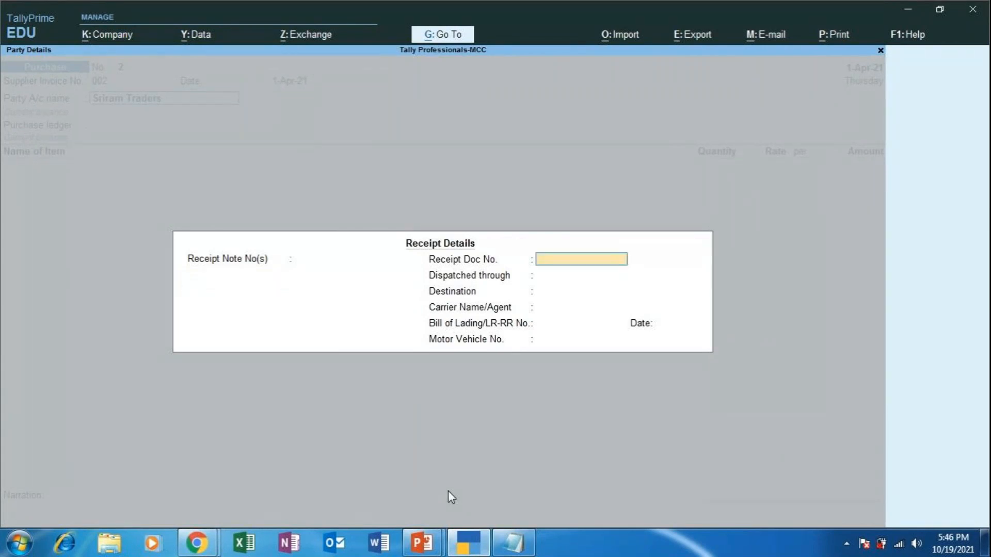
key("Return")
key("Return")
key("Return")
key("Return")
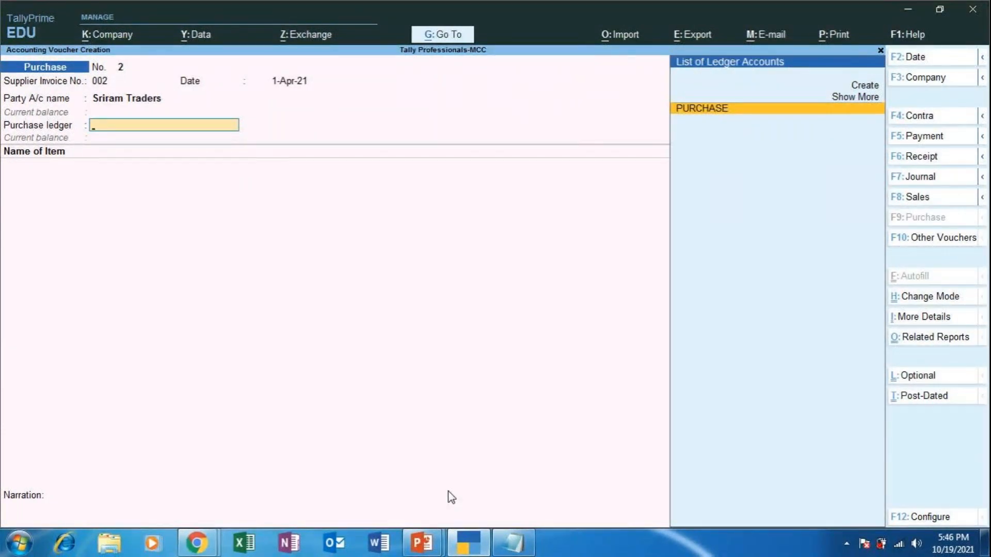
Try to set Modify Tax Rate details of GST to Yes in the voucher configuration
key("F12")
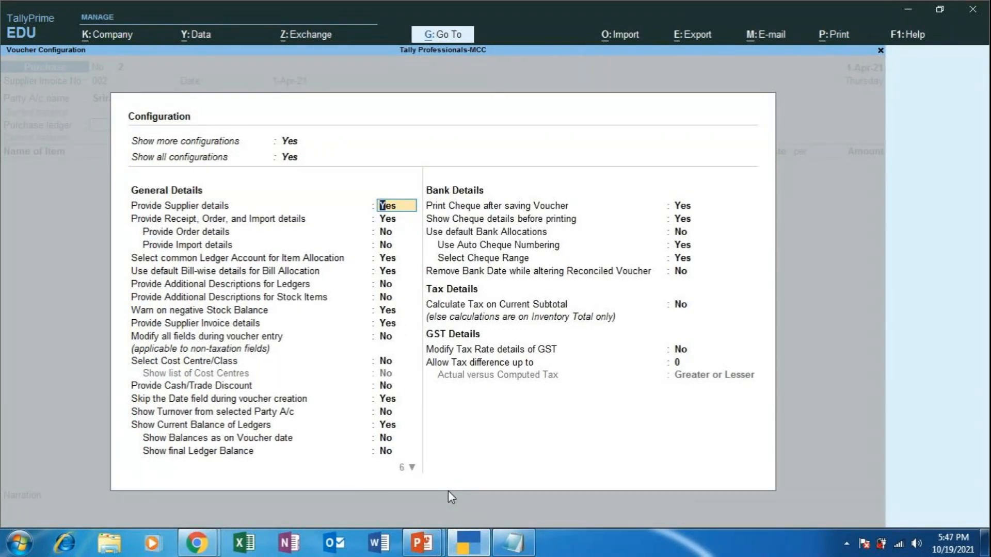
key("Return")
key("Return")
key("Return")
key("Return")
key("Return")
key("Return")
key("Return")
key("Return")
key("Return")
key("Return")
key("Return")
key("Return")
key("Return")
key("Return")
key("Return")
key("Return")
key("Return")
key("Return")
key("Return")
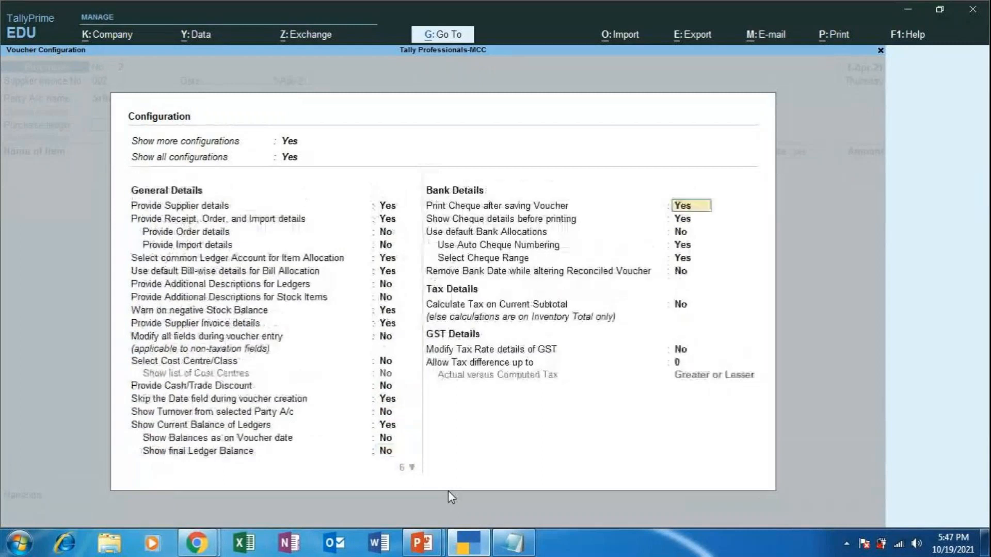
key("Return")
key("Return")
key("Return")
key("Return")
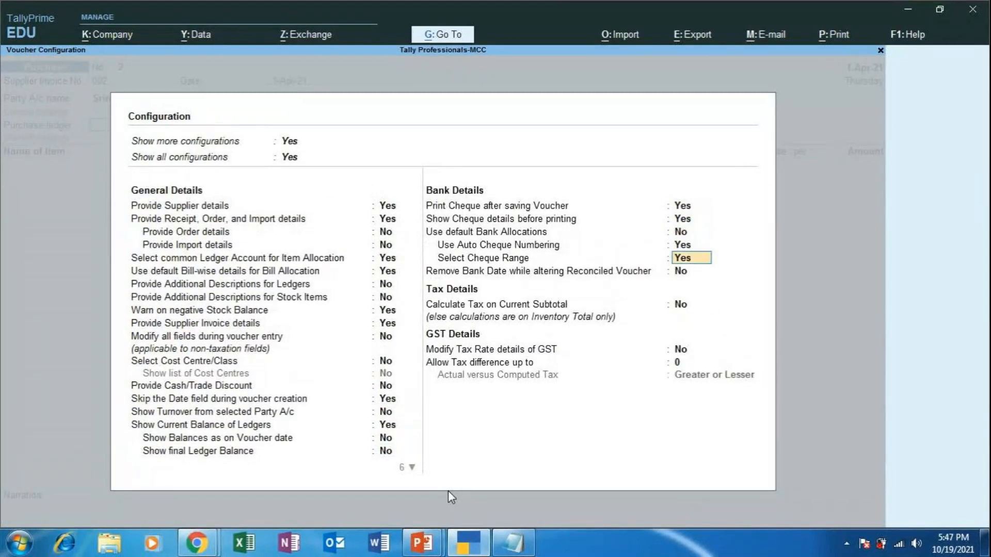
key("Return")
key("Return")
key("Return")
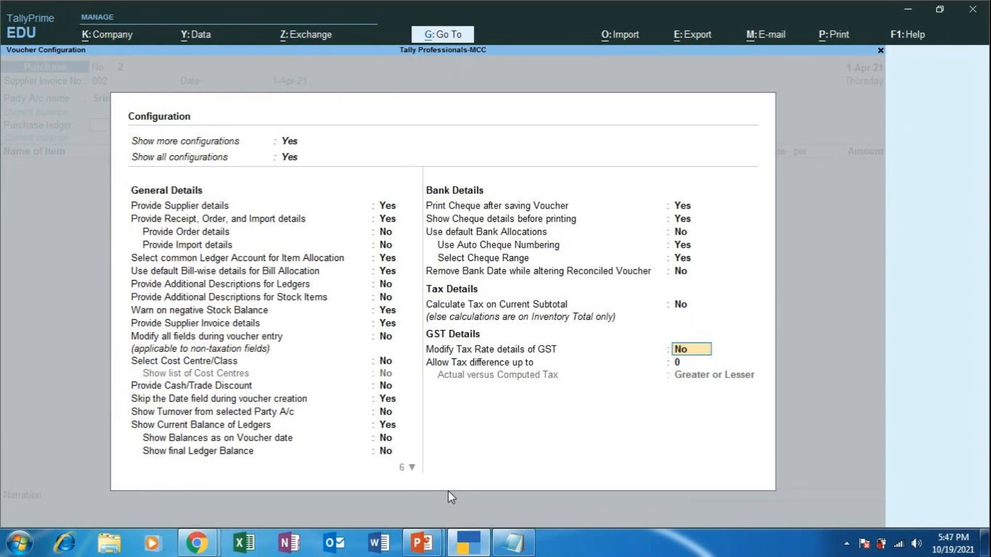
type("yes")
key("ctrl+a")
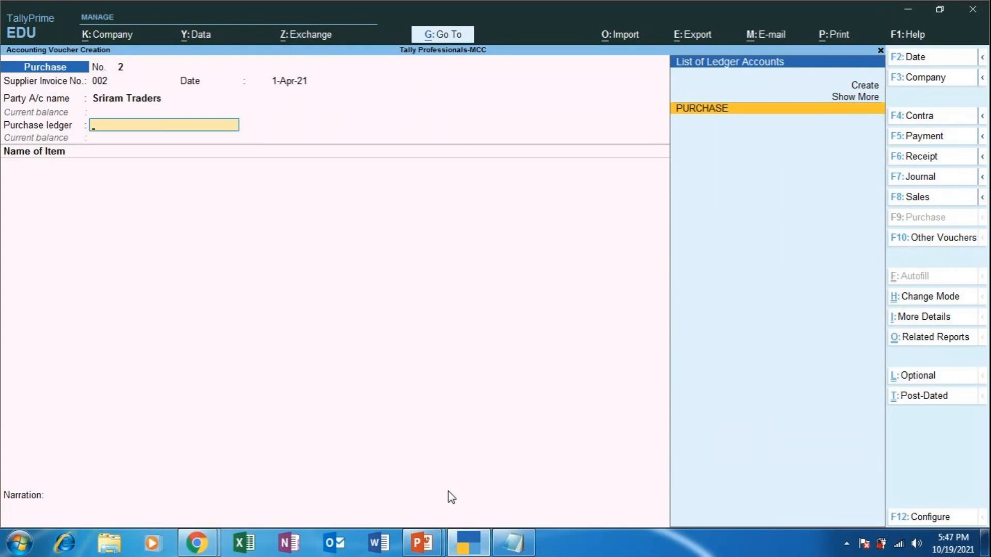
Set Modify Tax Rate details of GST to Yes in the voucher configuration, keep the tax difference at 0, and save the configuration
key("F12")
key("Down")
key("Down")
key("Down")
key("Down")
key("Down")
key("Down")
key("Down")
key("Down")
key("Down")
key("Down")
key("Down")
key("Down")
key("Down")
key("Down")
key("Down")
key("Down")
key("Down")
key("Down")
key("Down")
key("Down")
key("Down")
key("Down")
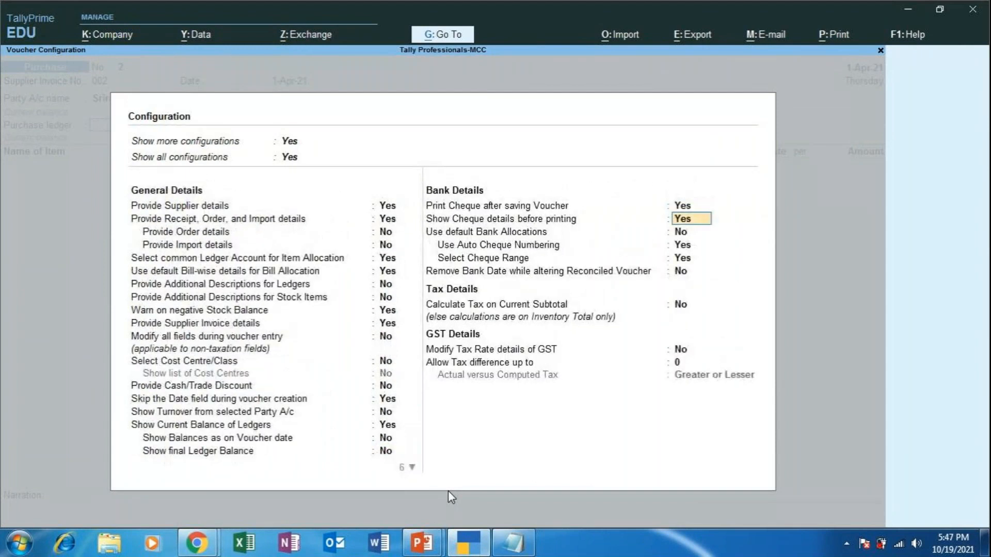
key("Down")
key("Down")
key("Down")
key("Down")
key("Down")
key("Down")
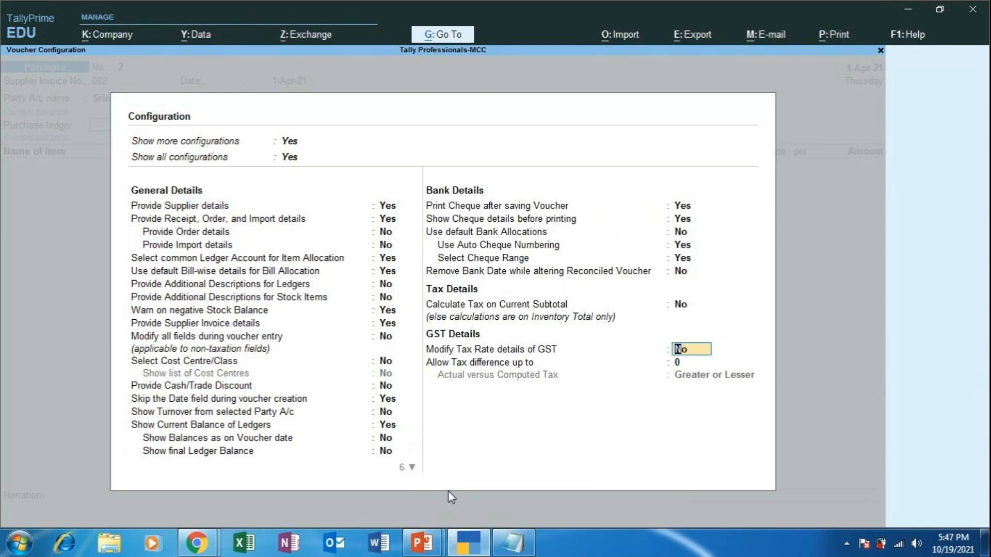
type("yes")
key("Return")
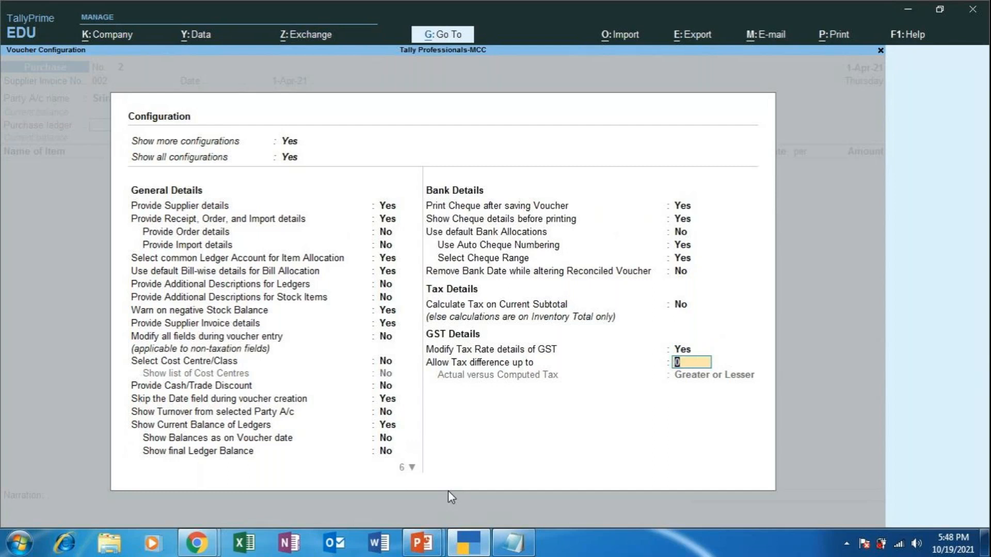
key("Return")
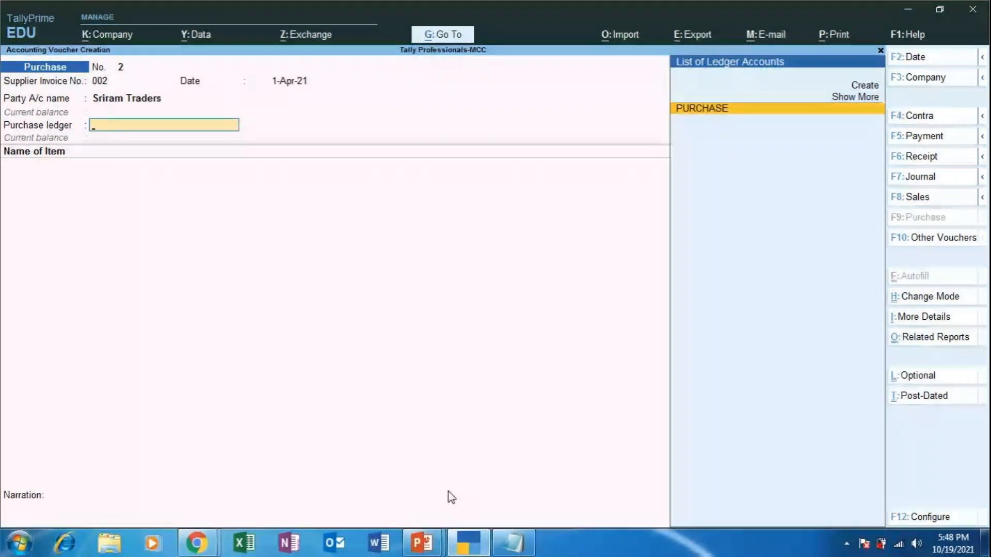
Choose PURCHASE as the purchase ledger, back out of its tax classification details, and briefly check the voucher configuration
key("Return")
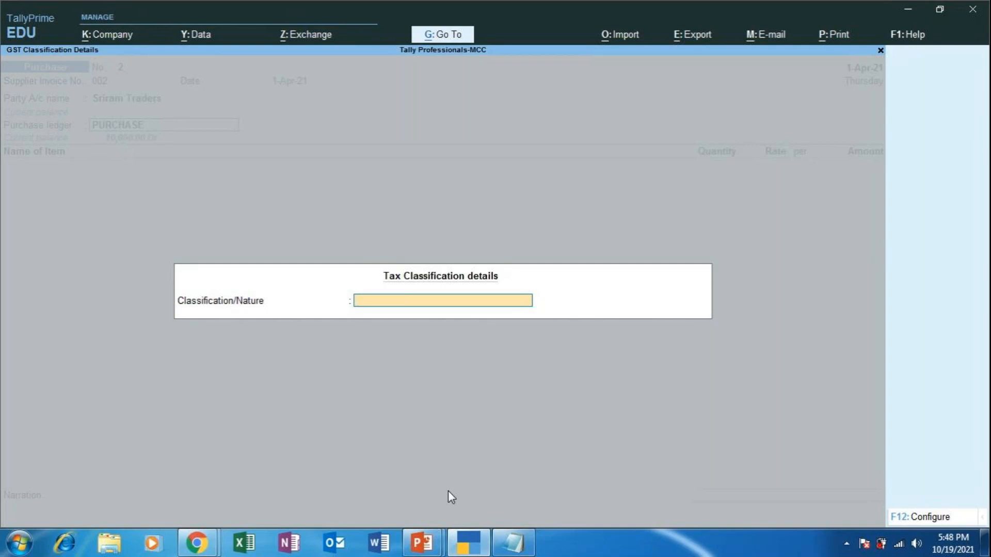
key("Escape")
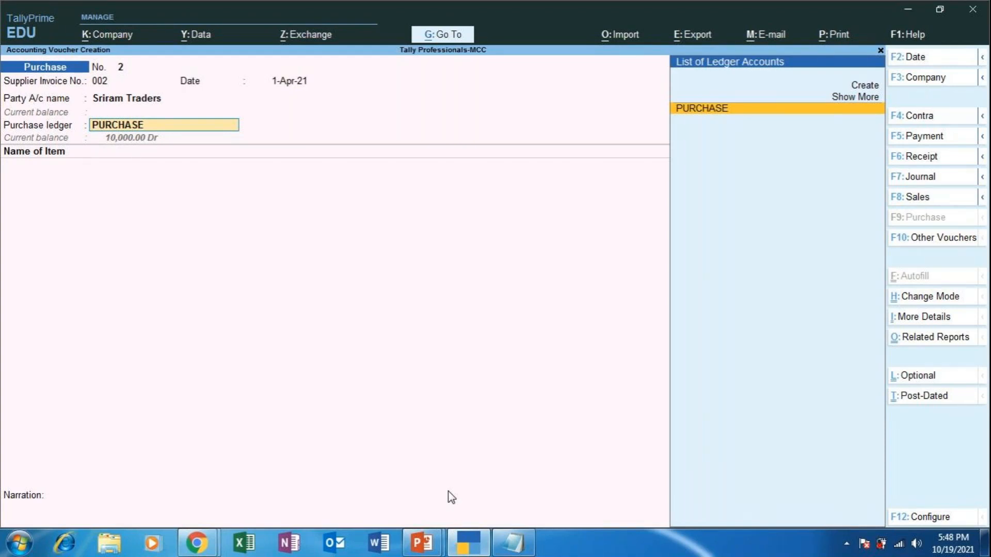
key("F12")
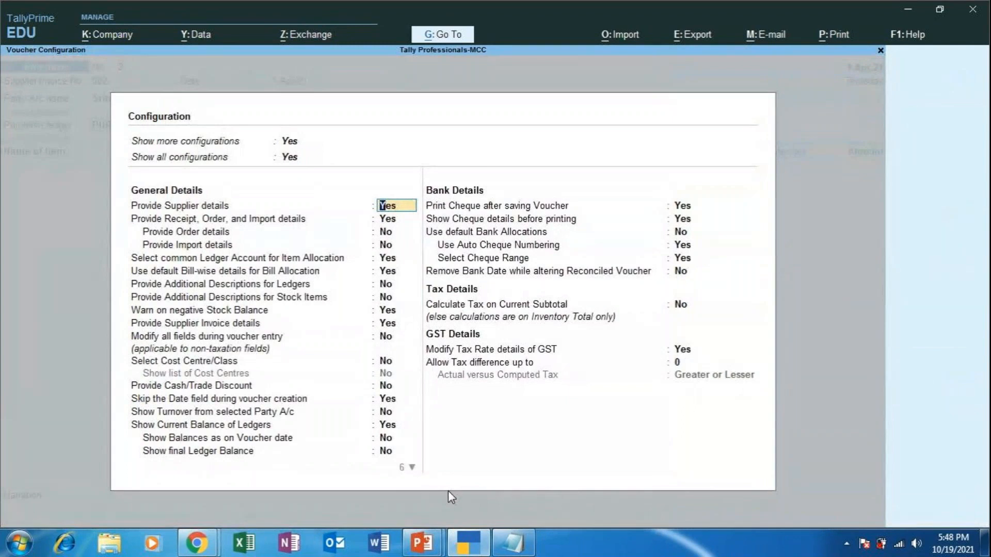
key("Escape")
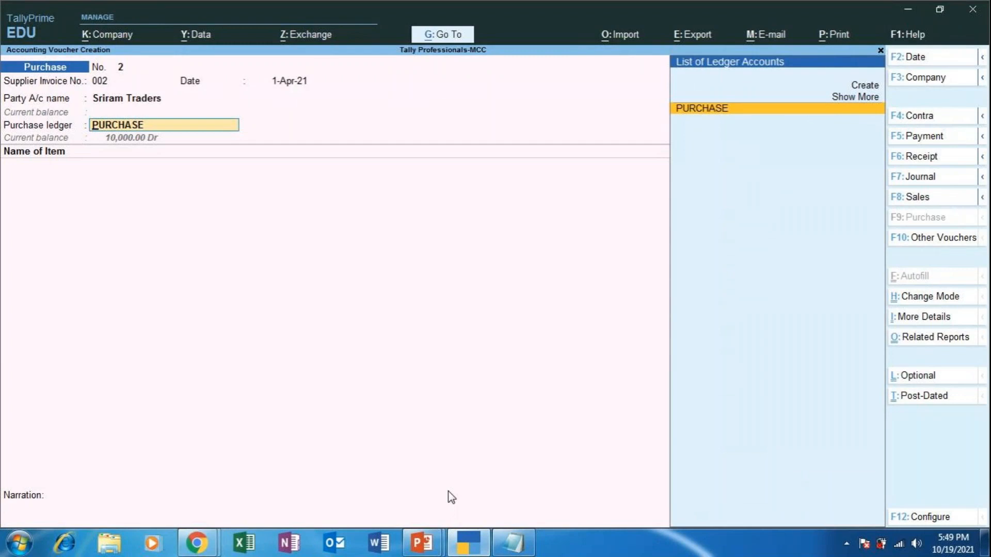
Open the existing PURCHASE ledger for alteration without leaving the voucher and examine its GST settings
key("alt")
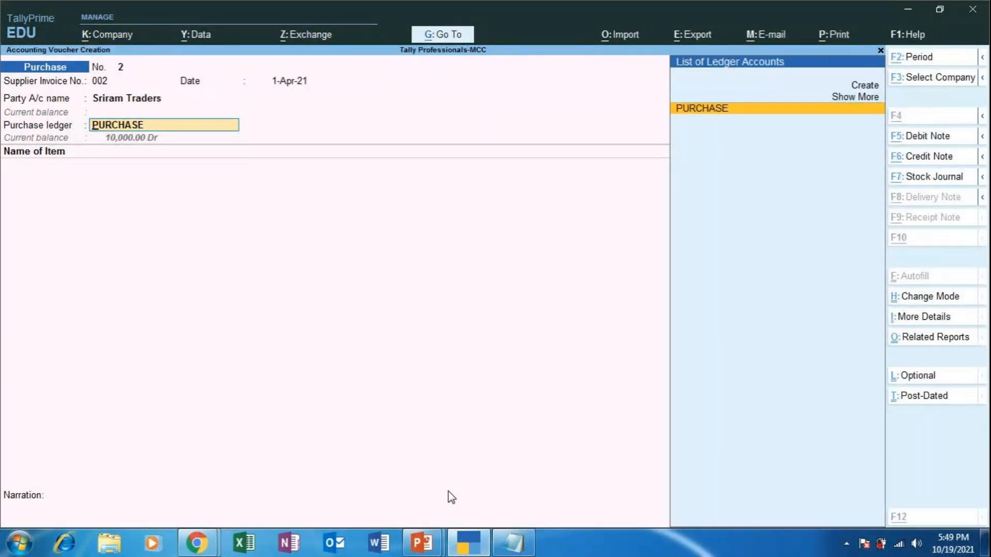
key("alt+g")
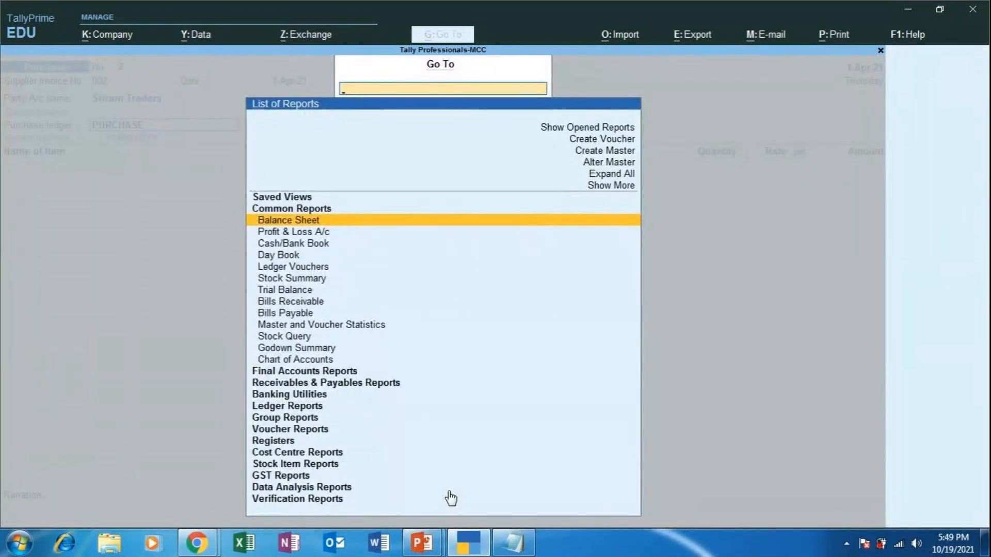
key("Up")
key("Up")
key("Up")
key("Up")
key("Up")
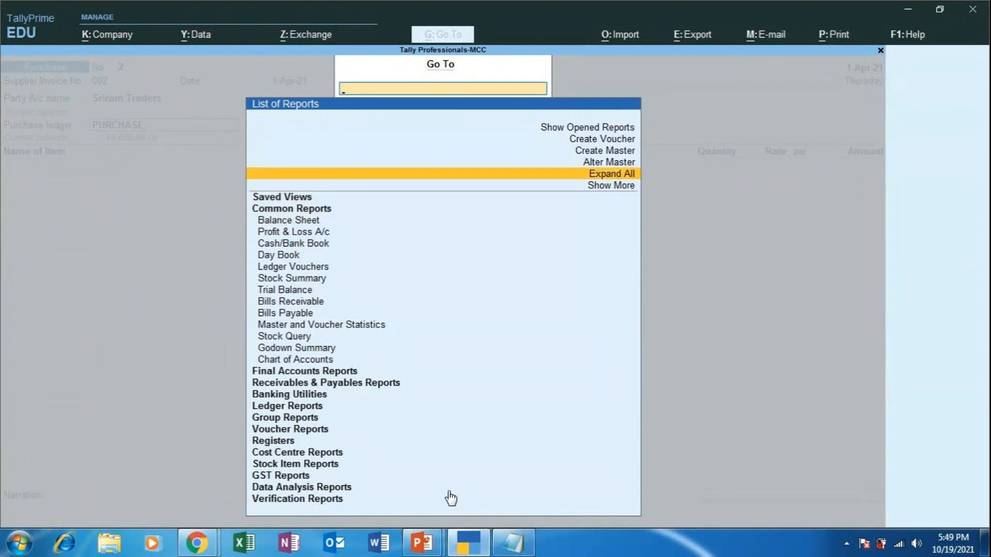
key("Return")
key("Down")
key("Return")
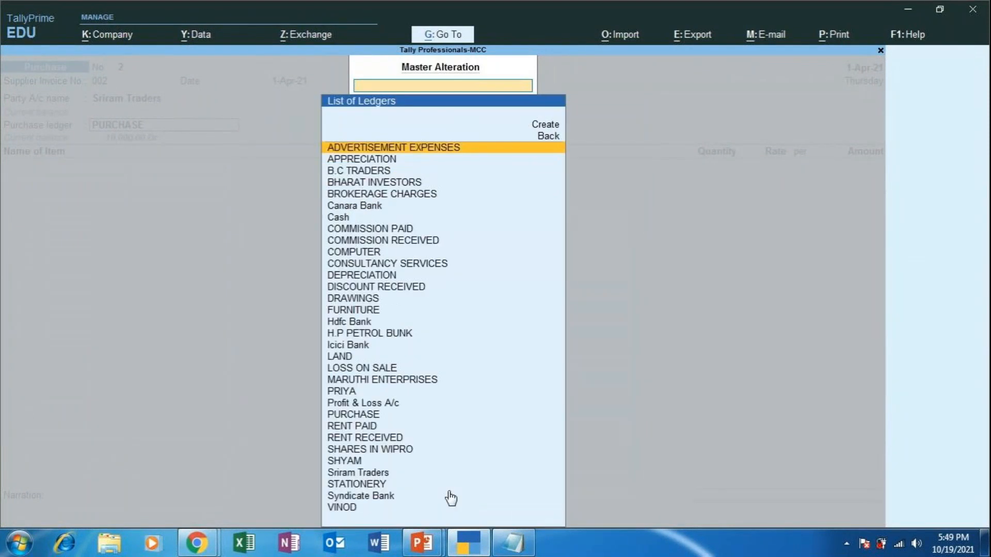
type("Purc")
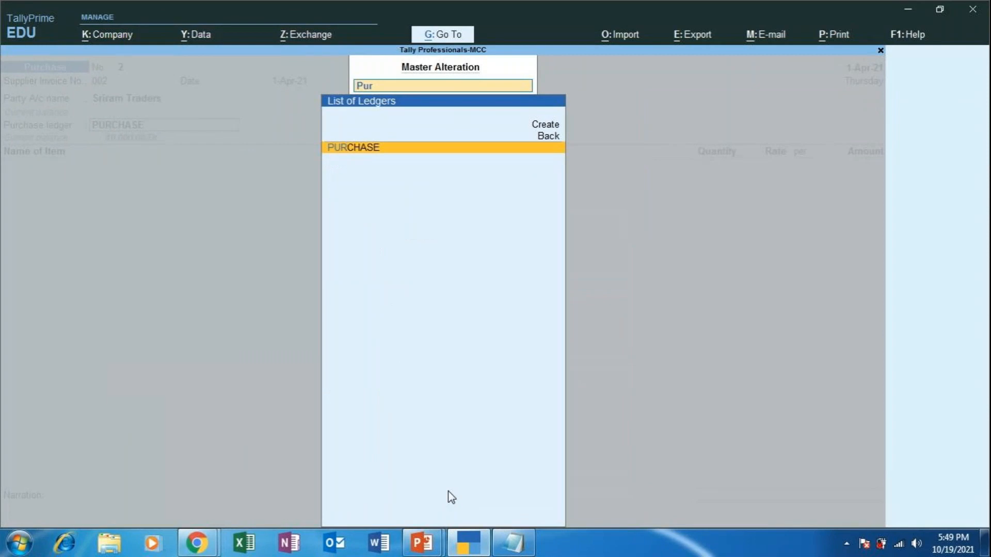
key("Return")
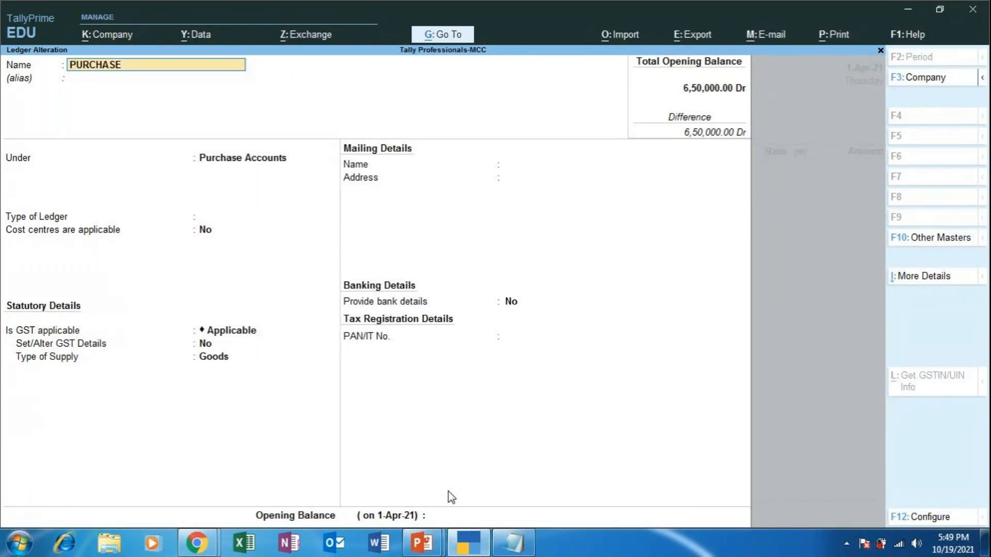
Quit the PURCHASE ledger alteration without saving and return to the purchase voucher
key("BackSpace")
key("Escape")
key("y")
key("Escape")
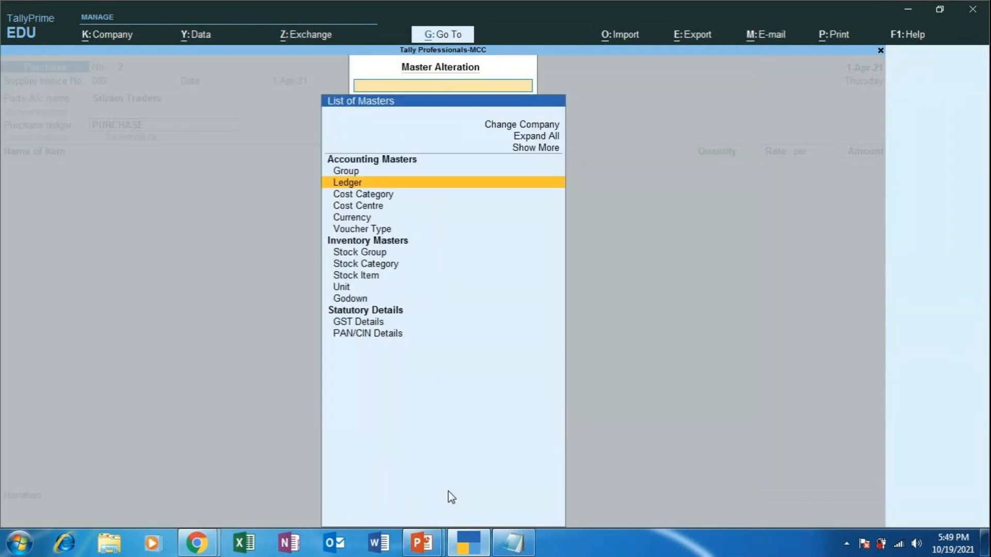
key("Escape")
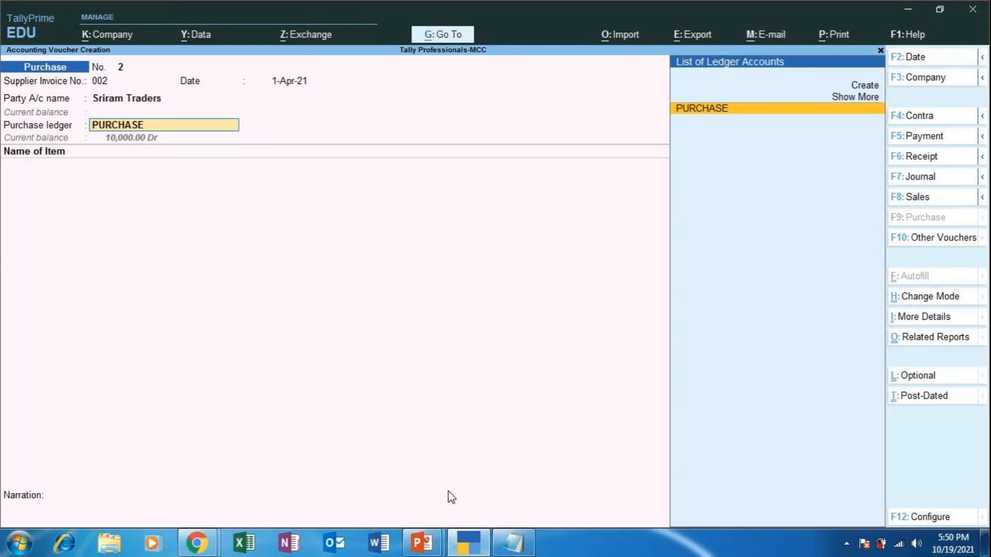
Review the voucher configuration through to Modify Tax Rate details of GST, and accept it without changing any option
key("F12")
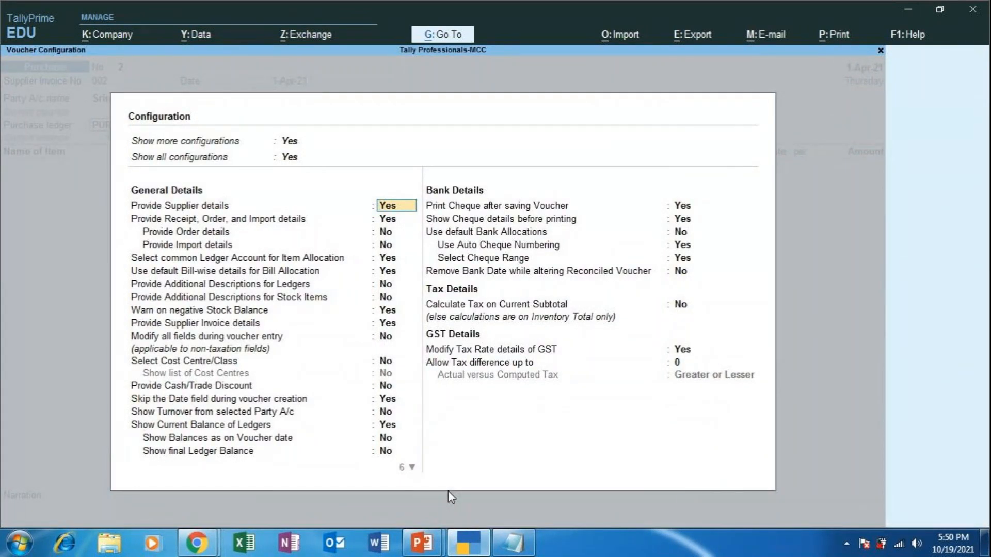
key("Down")
key("Down")
key("Down")
key("Down")
key("Down")
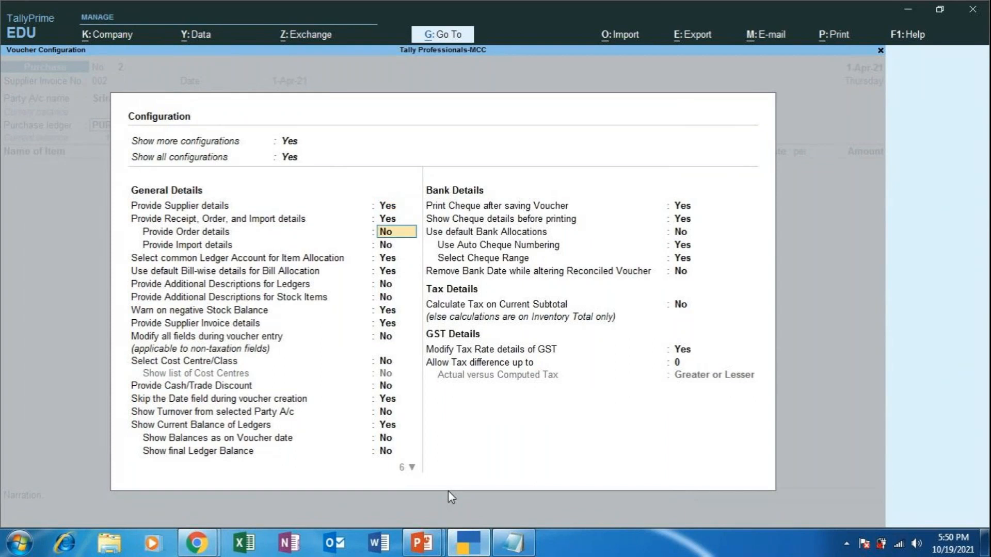
key("Down")
key("Down")
key("Down")
key("Down")
key("Down")
key("Down")
key("Down")
key("Down")
key("Down")
key("Down")
key("Down")
key("Down")
key("Down")
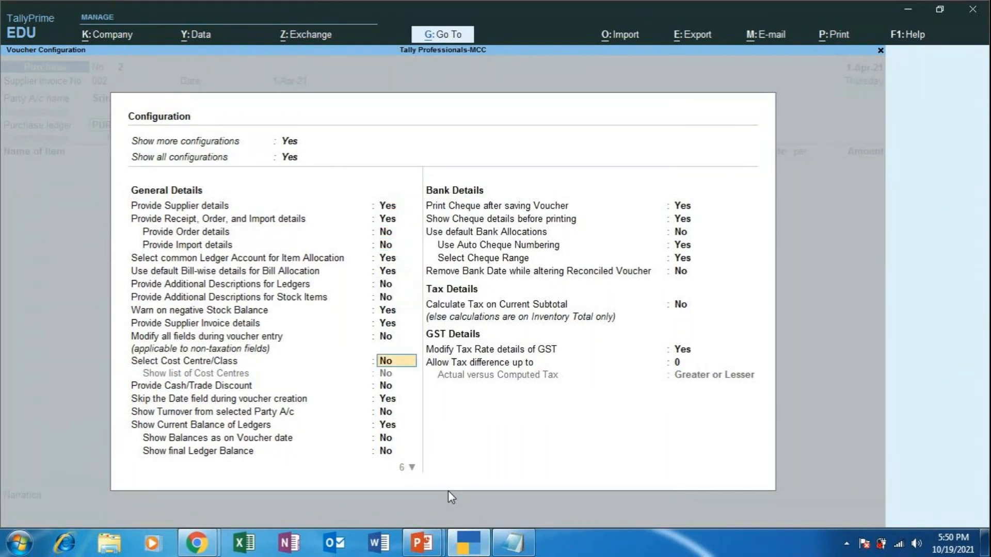
key("Down")
key("Down")
key("Down")
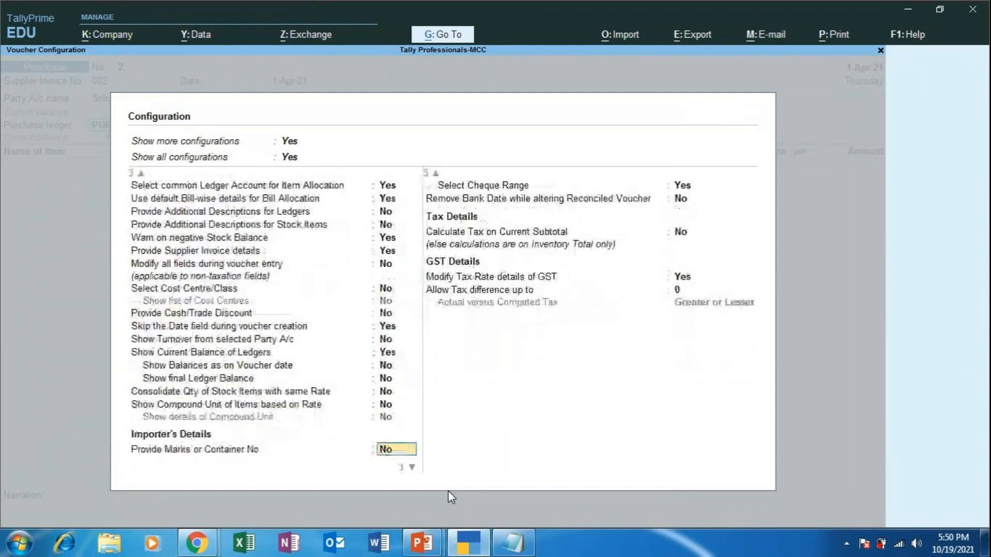
key("Down")
key("Down")
key("Down")
key("Down")
key("Down")
key("Down")
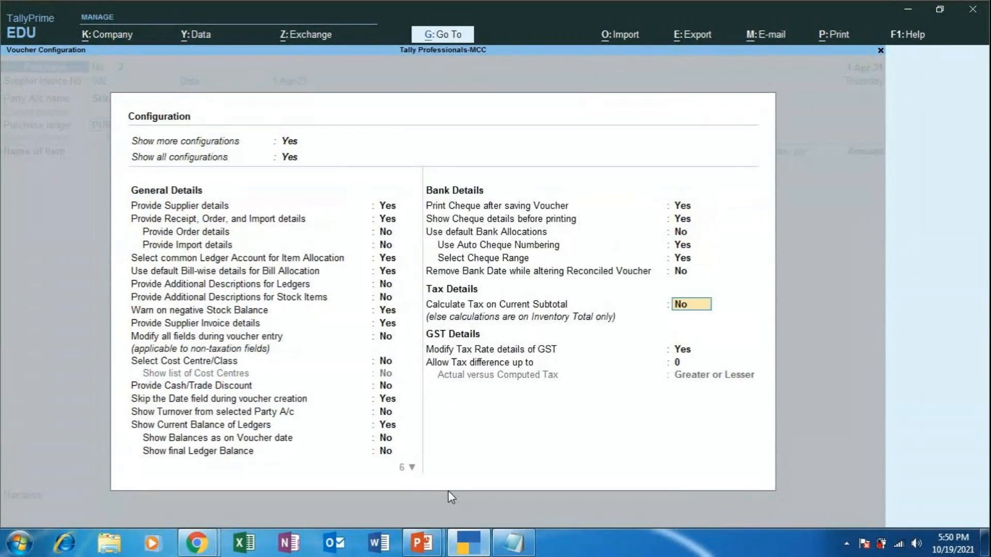
key("Down")
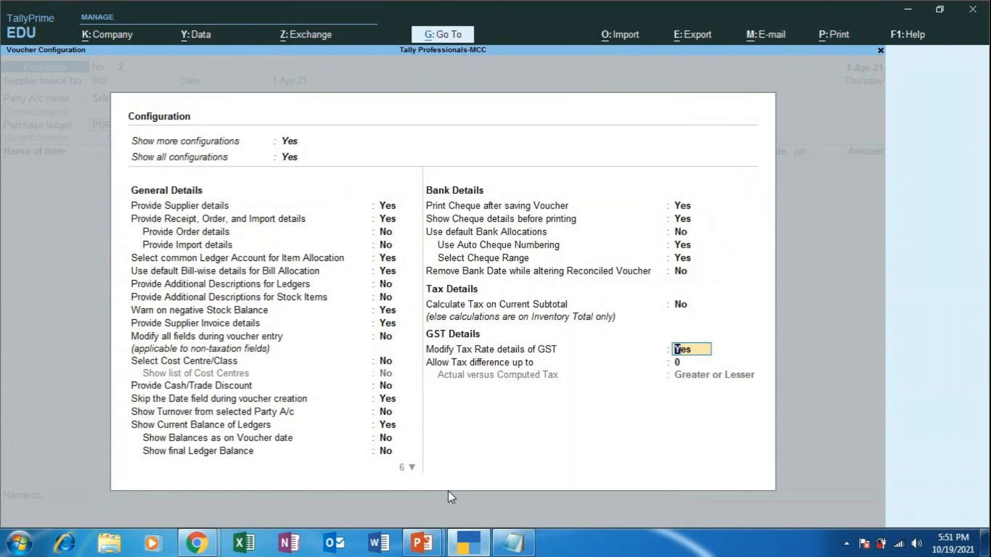
key("ctrl+a")
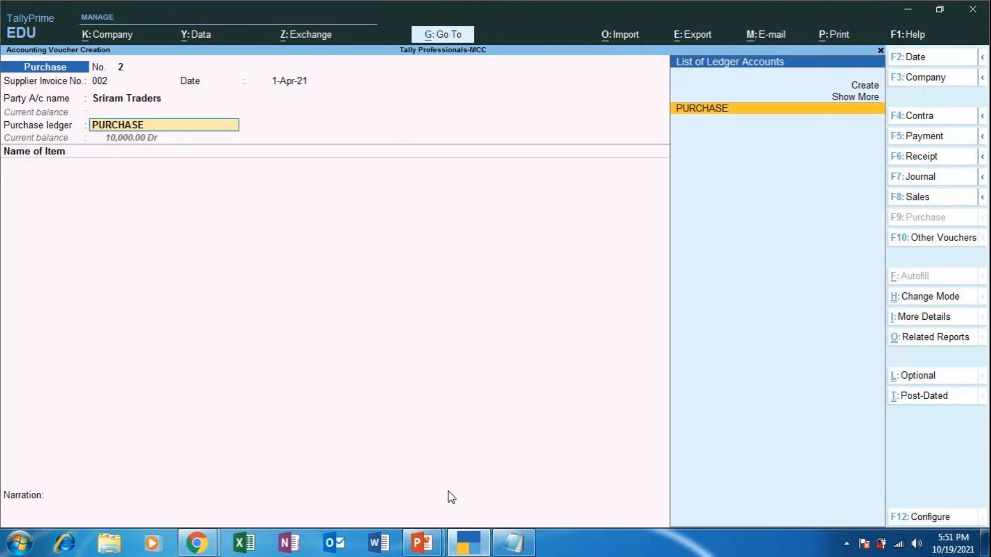
Accept PURCHASE as the purchase ledger, switch to Notepad and write the note "intrastate inward supply - purchase taxable"
key("Return")
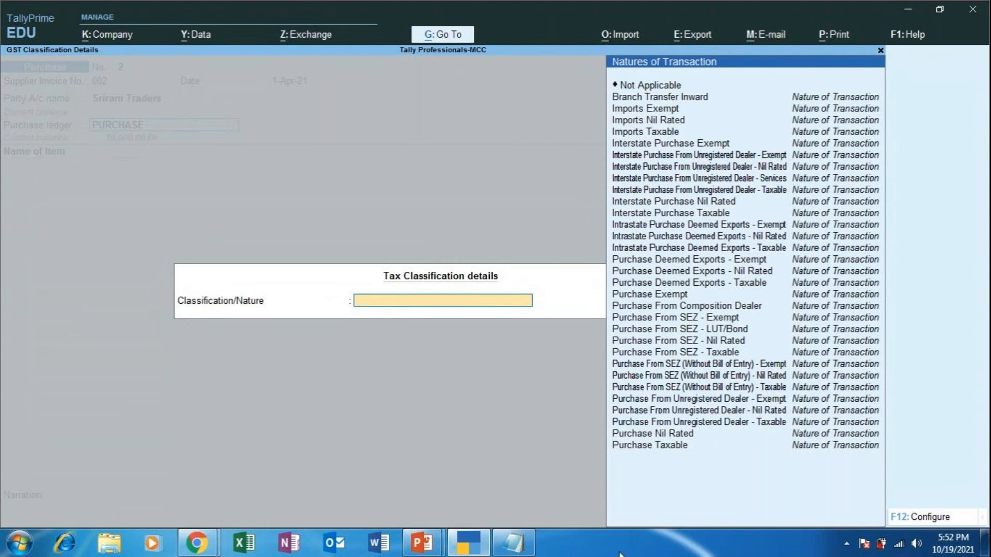
left_click(516, 544)
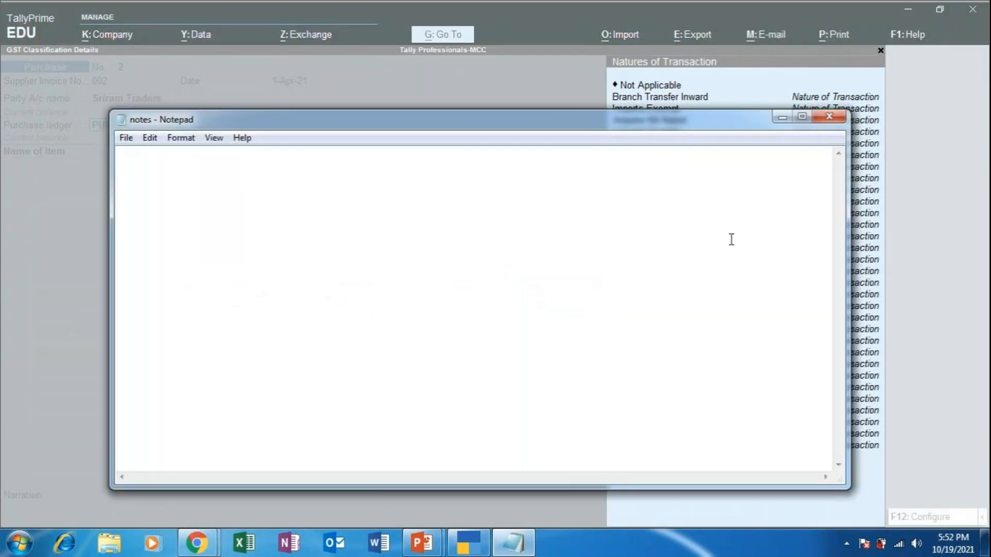
left_click(788, 122)
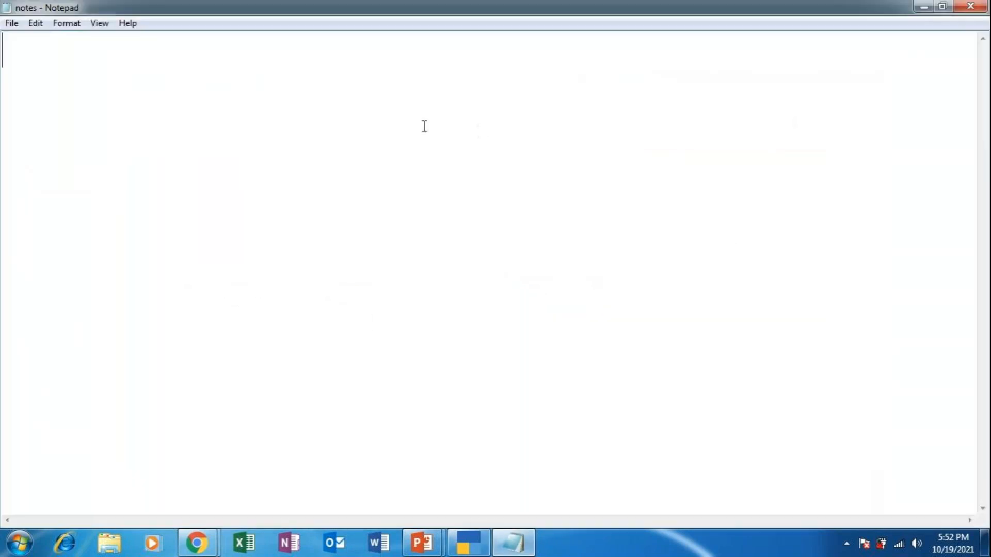
key("Return")
type("intra")
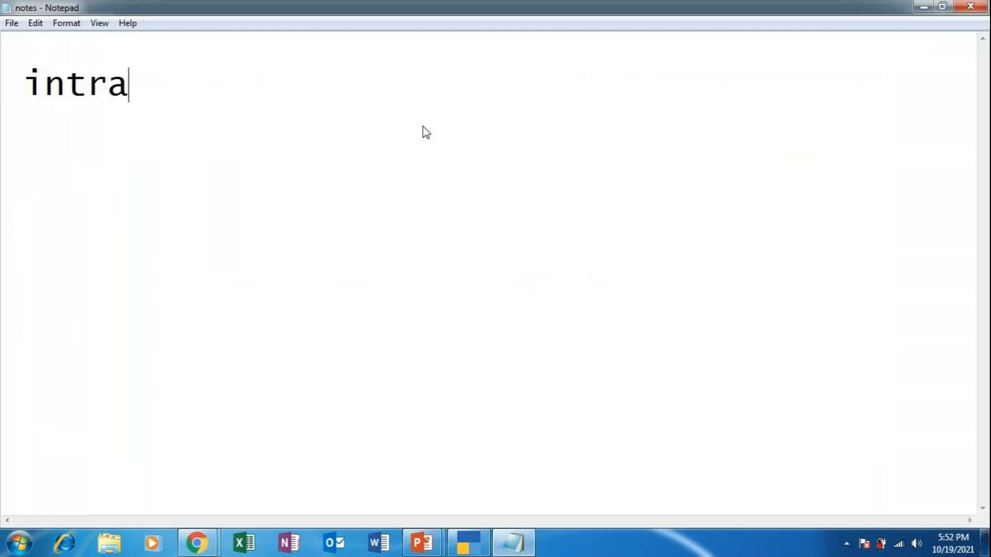
type("state ")
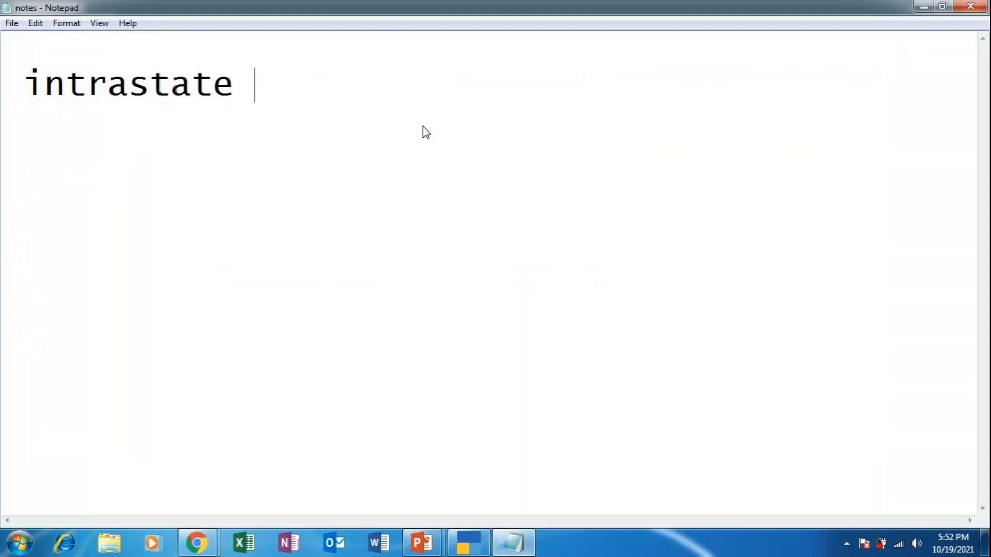
type("inward supply - ")
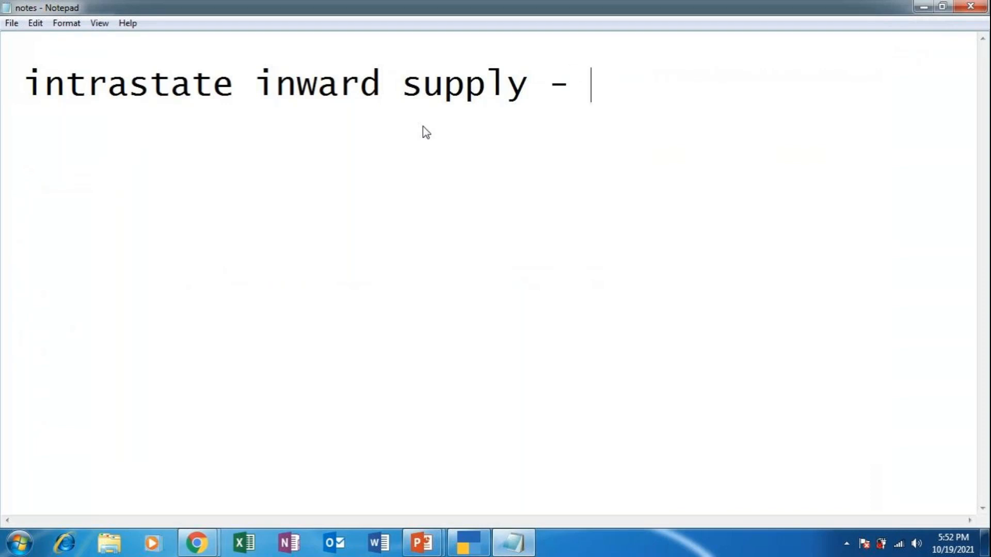
type("purchase taxab")
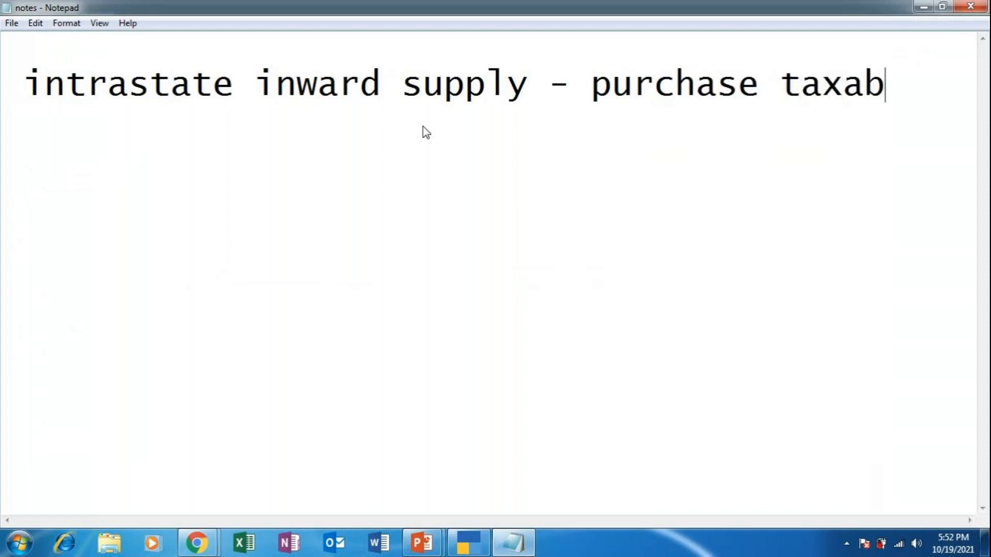
type("le")
key("Return")
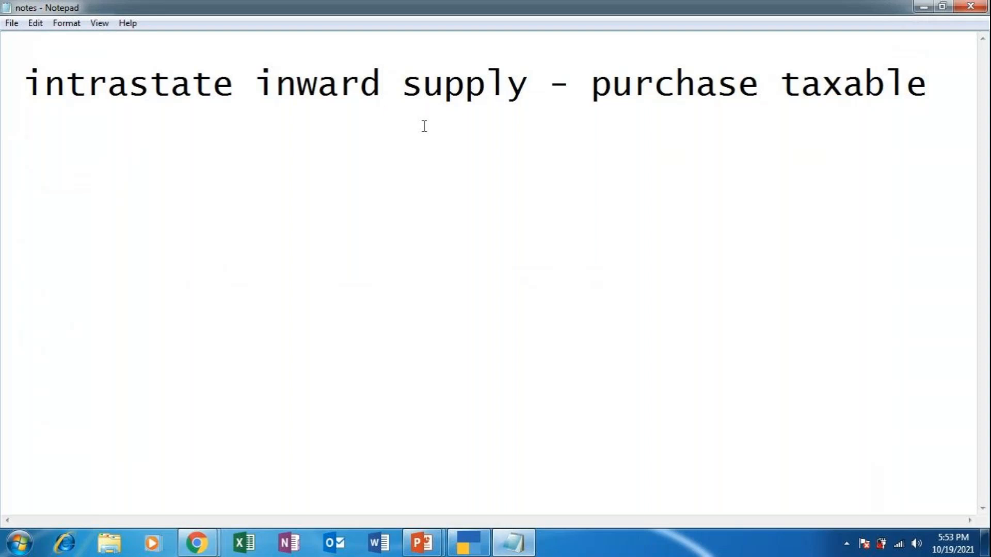
Add a second note reading "interstate inward supply - interstate purchase", with "taxable" aligned on the line below
type("interstatew")
key("BackSpace")
type("inward")
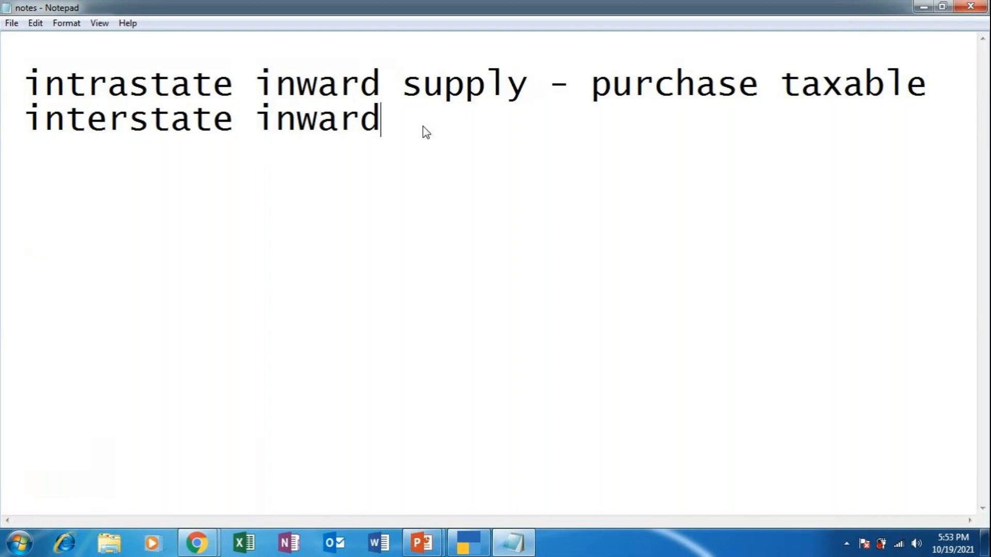
type(" suppky")
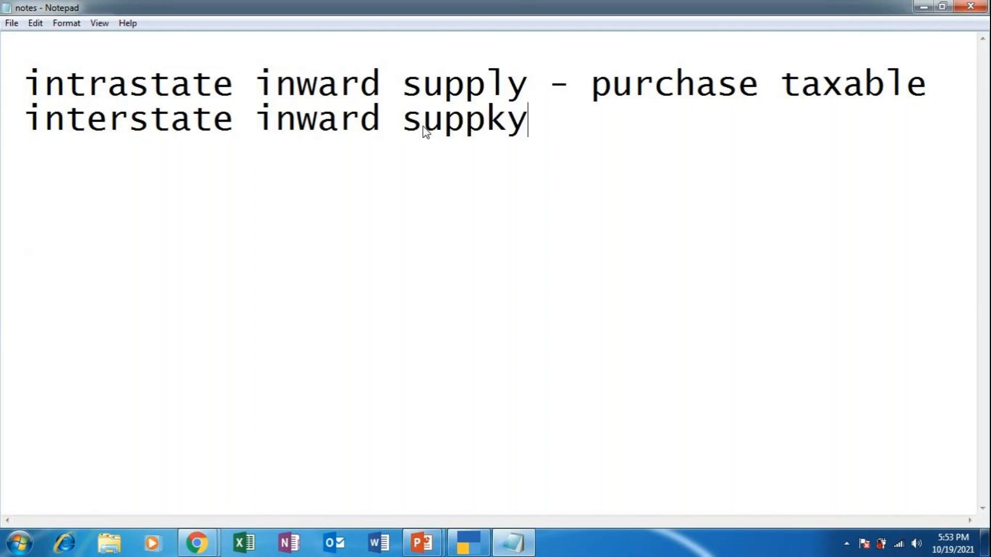
key("BackSpace")
key("BackSpace")
type("ly - ")
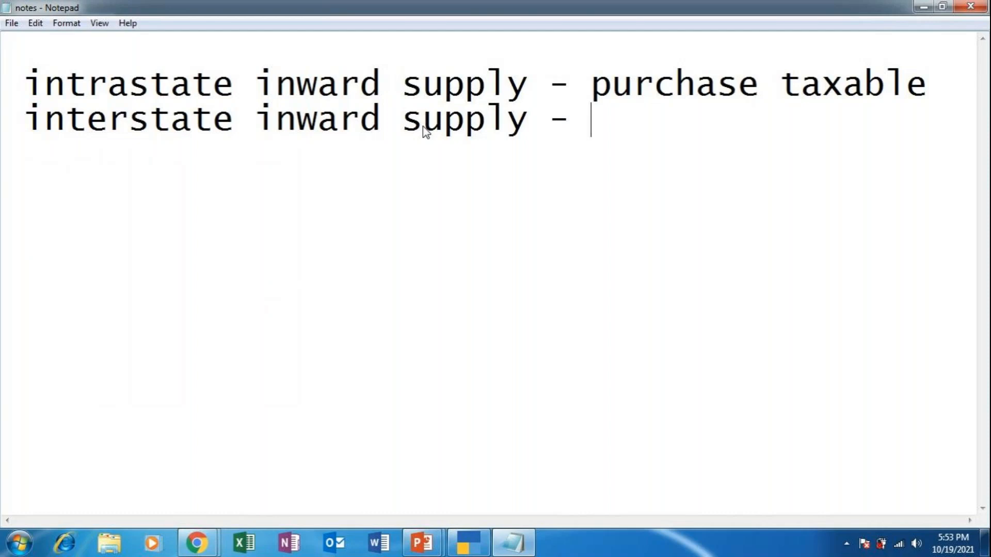
type("inter")
type("sta")
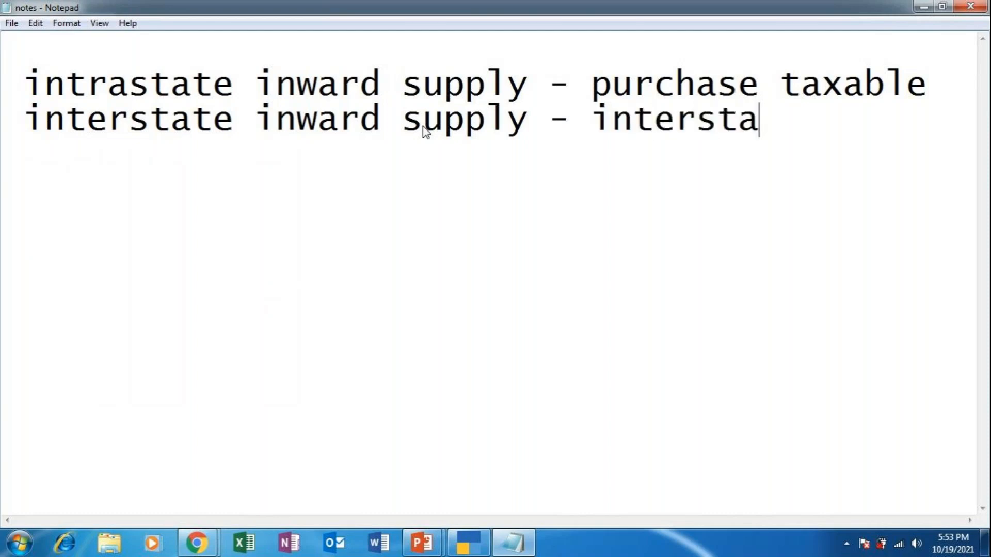
type("te purchase")
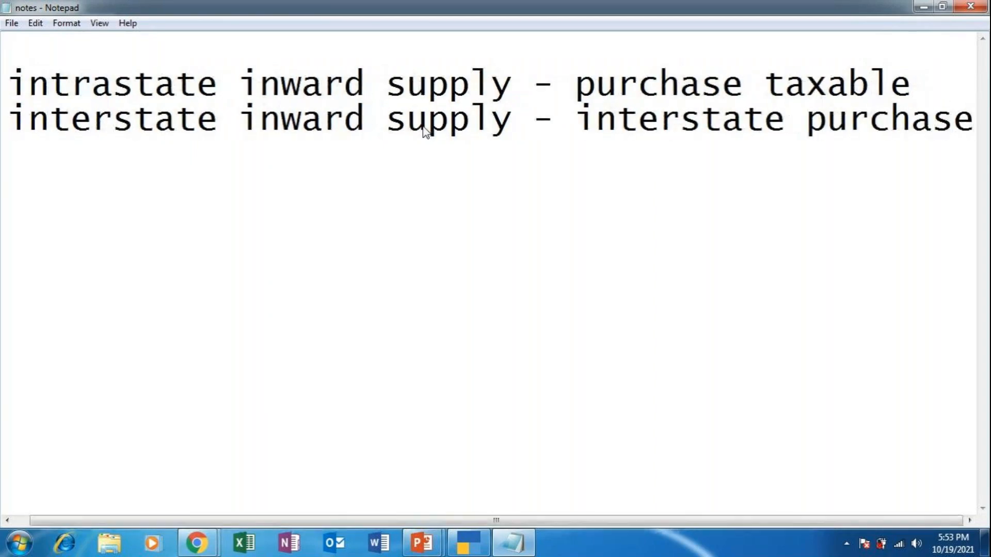
key("Return")
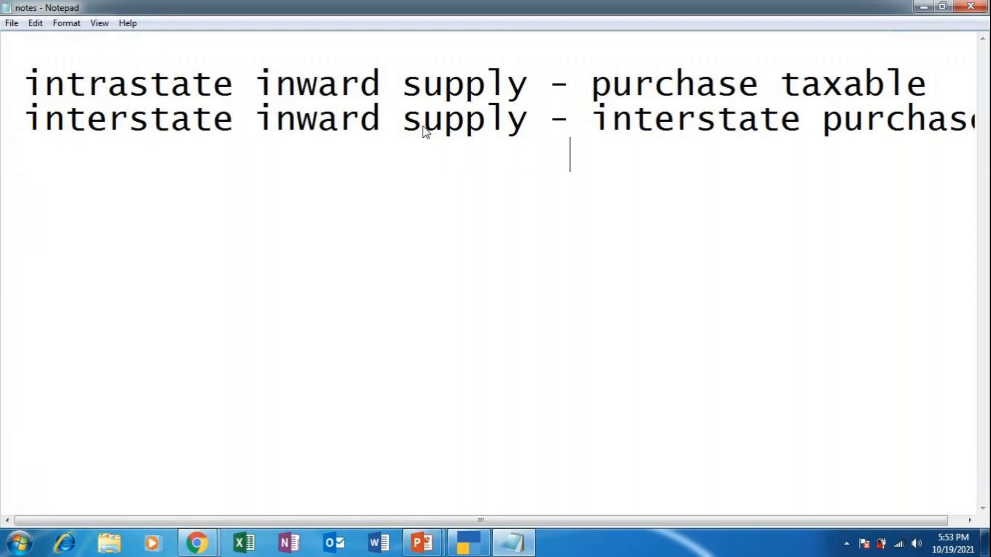
key("BackSpace")
type("taxable")
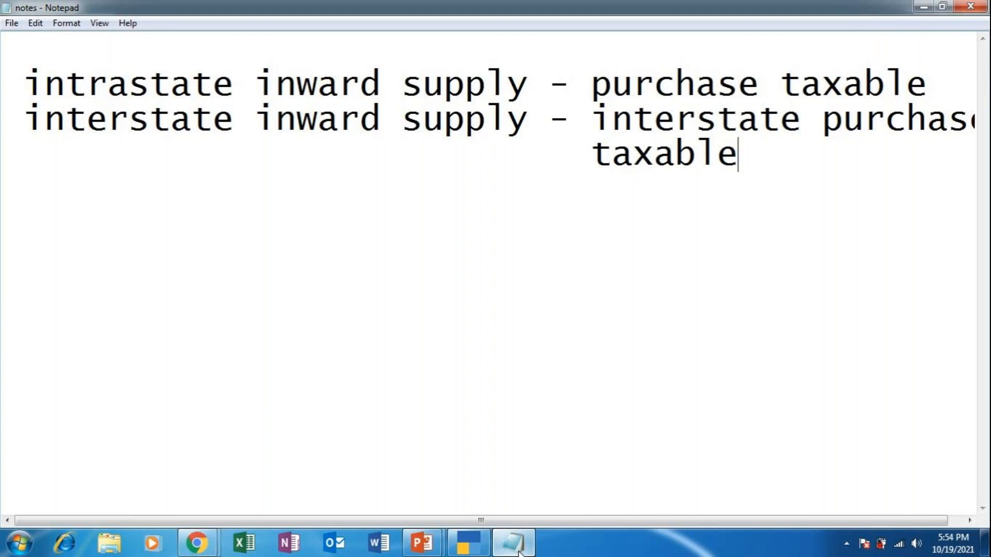
Switch back to TallyPrime and set the tax classification of the PURCHASE ledger to Purchase Taxable
left_click(474, 545)
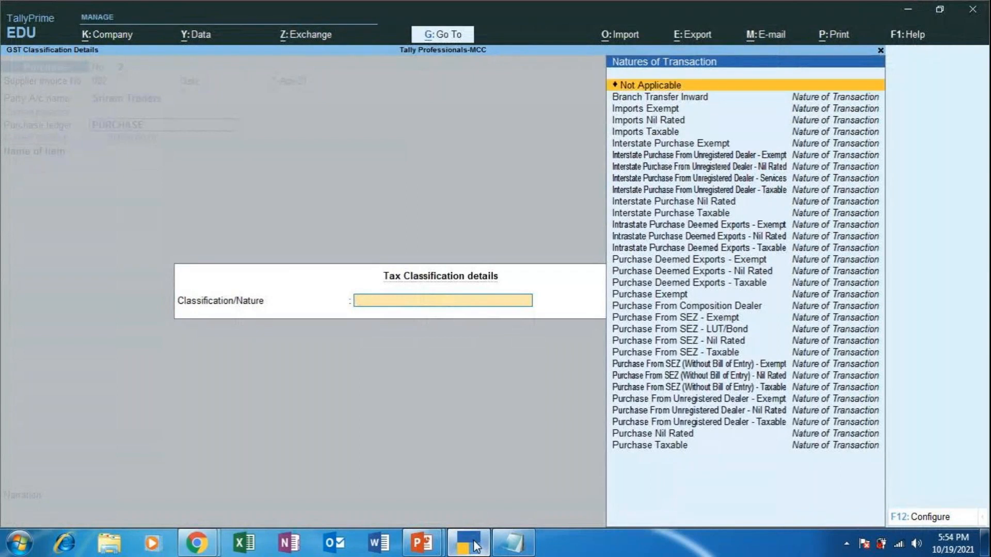
key("Down")
key("Down")
key("Down")
key("Down")
key("Down")
key("Down")
key("Down")
key("Down")
key("Down")
key("Down")
key("Down")
key("Down")
key("Down")
key("Down")
key("Down")
key("Down")
key("Down")
key("Down")
key("Down")
key("Down")
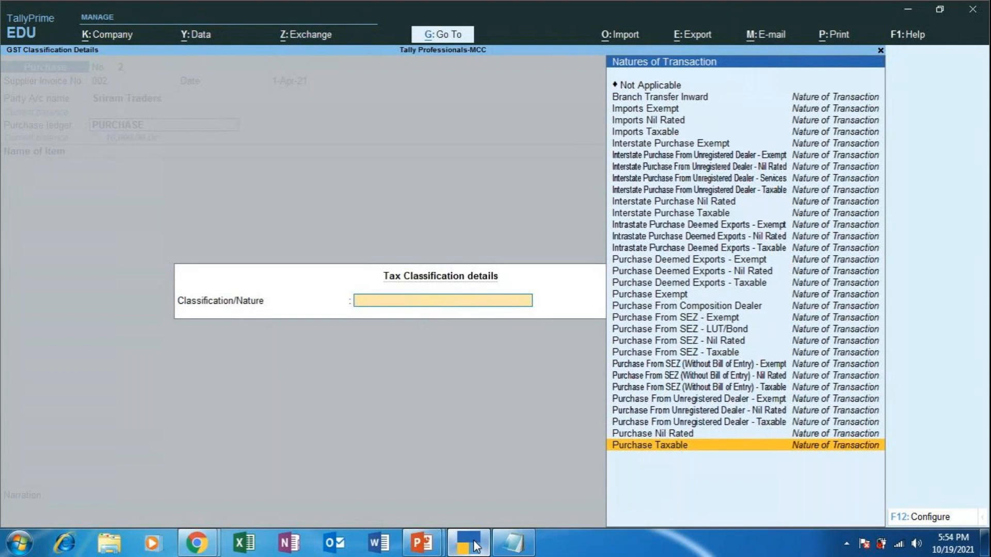
key("Return")
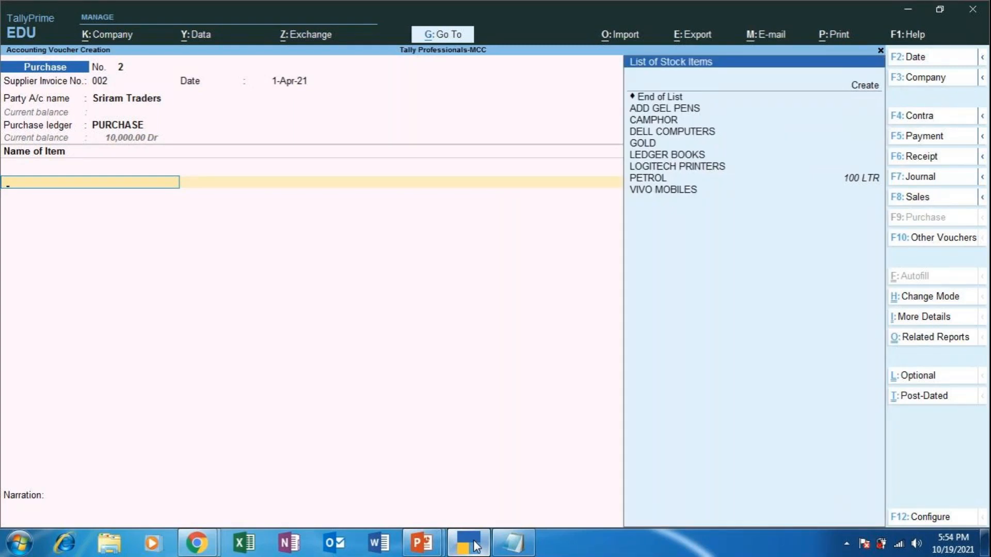
Select DELL COMPUTERS as the stock item in the purchase voucher
key("Down")
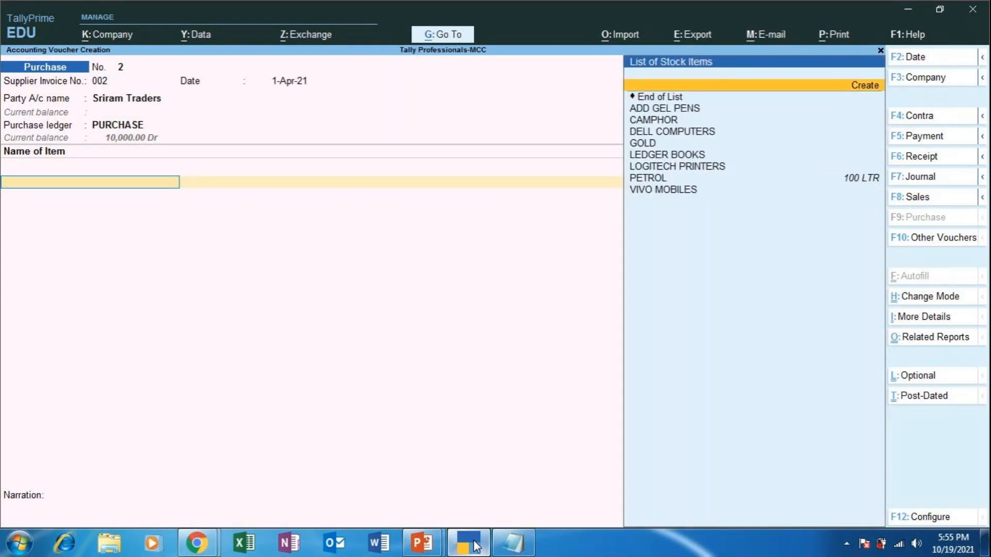
key("Down")
key("Down")
key("Down")
key("Return")
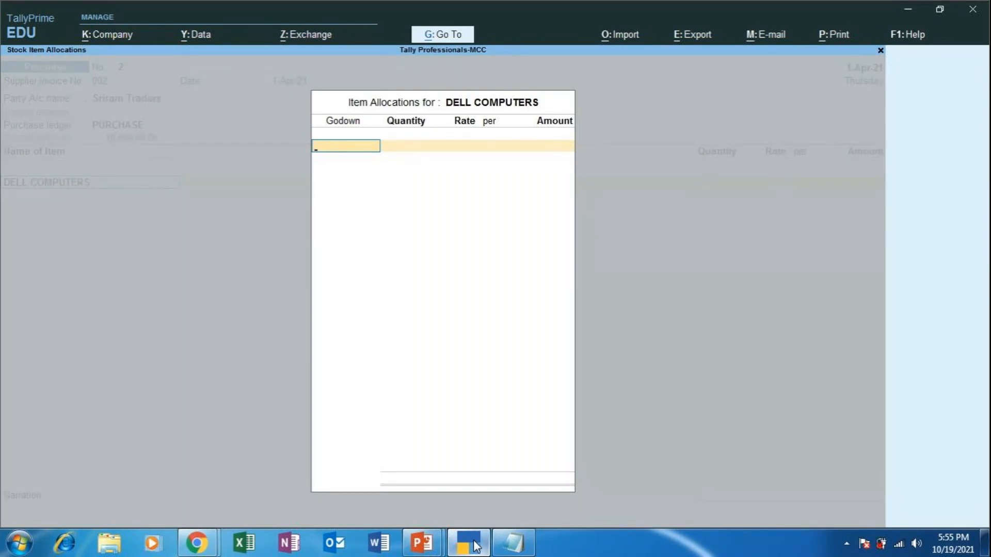
Switch to the MAPR presentation in PowerPoint, read the purchase voucher exercises full screen, and return to TallyPrime
mouse_move(421, 543)
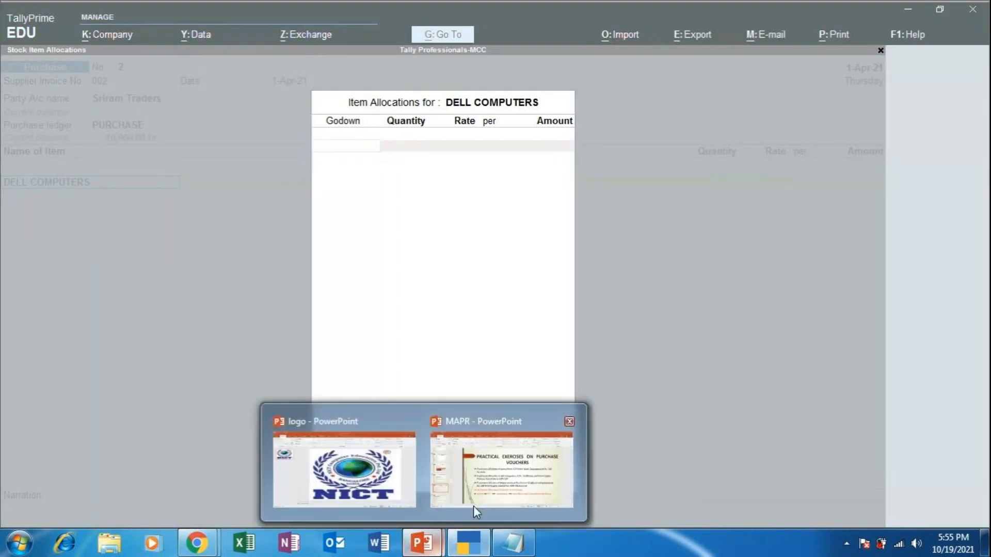
left_click(508, 476)
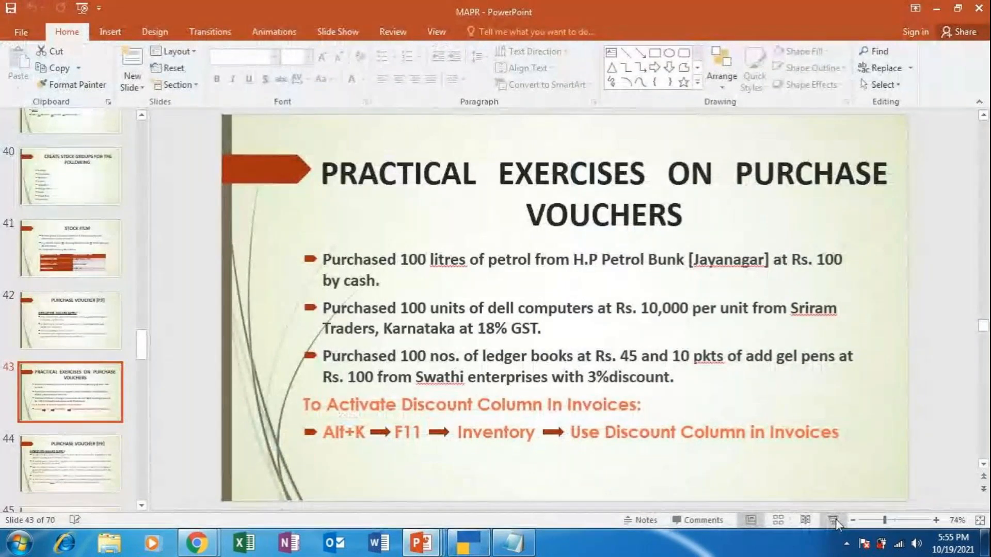
left_click(832, 520)
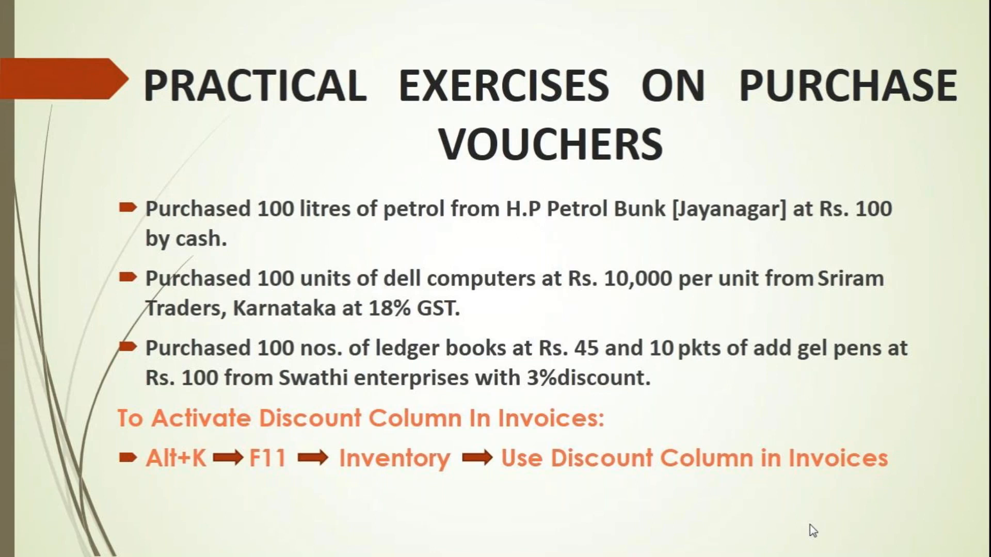
key("Escape")
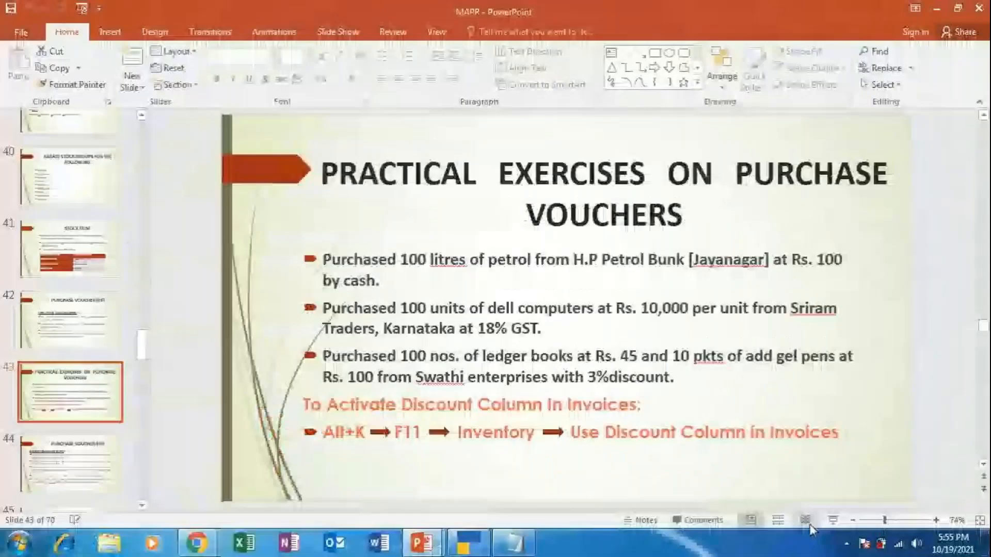
left_click(457, 549)
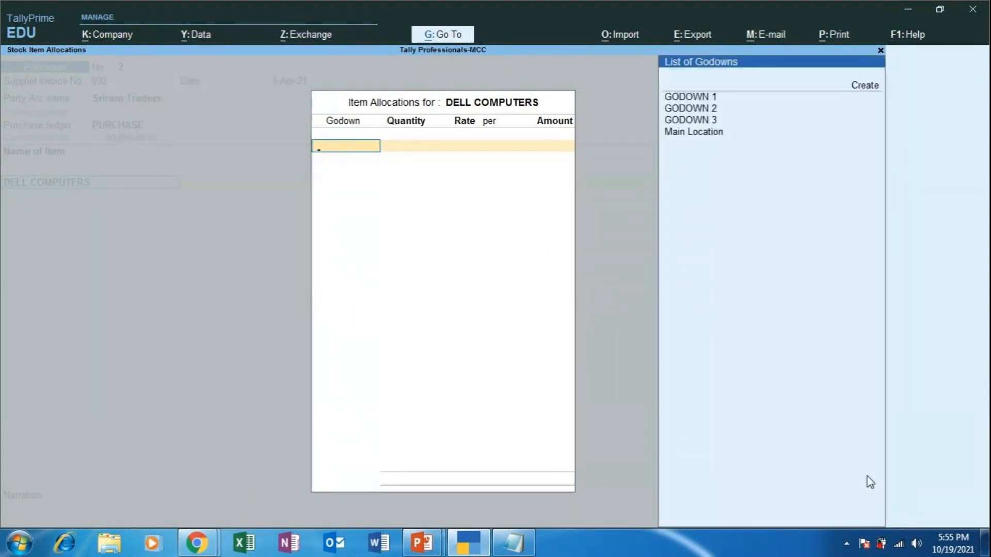
Allocate 100 nos of DELL COMPUTERS to GODOWN 2 at a rate of 10,000 and finish the voucher's item entries
key("Down")
key("Down")
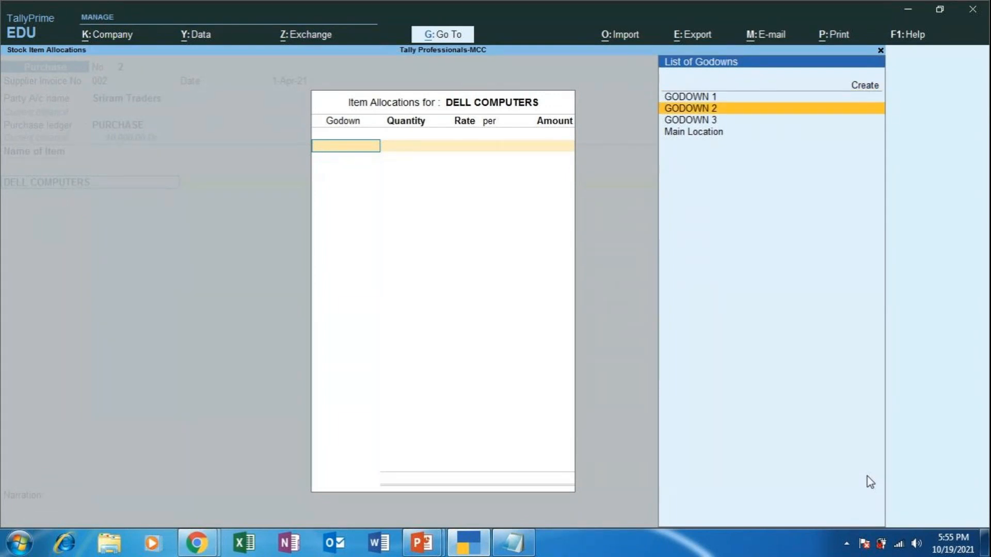
key("Return")
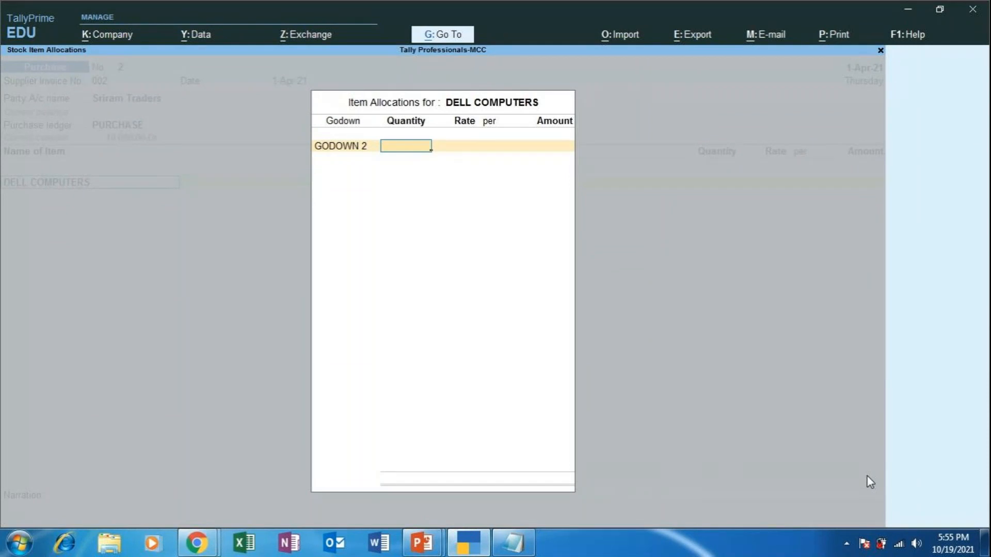
type("100")
key("Return")
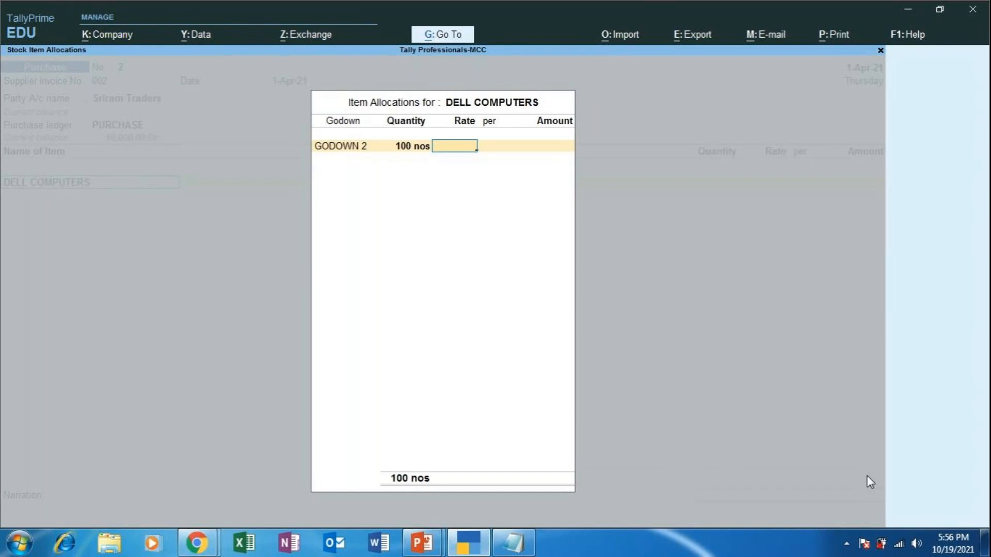
type("10")
type("000")
key("Return")
key("Return")
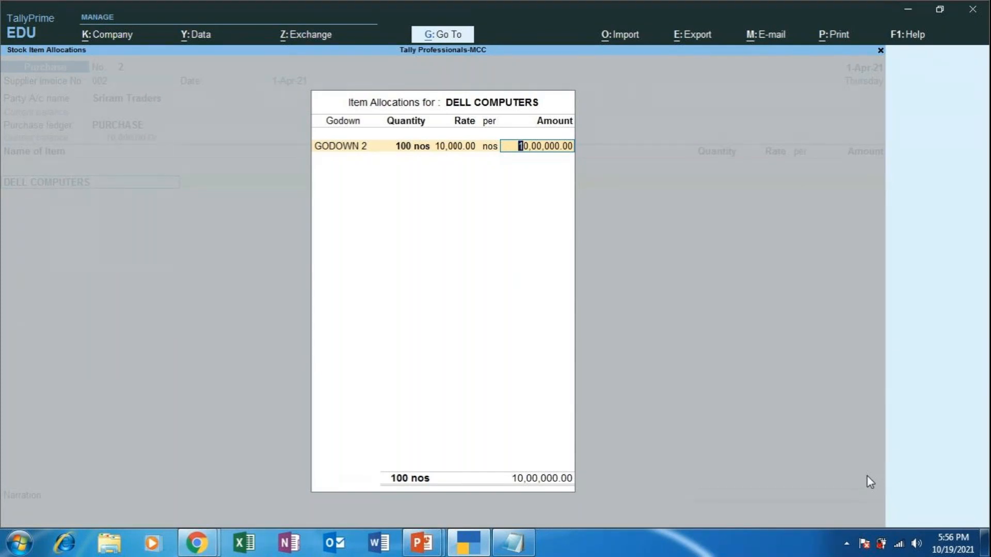
key("Return")
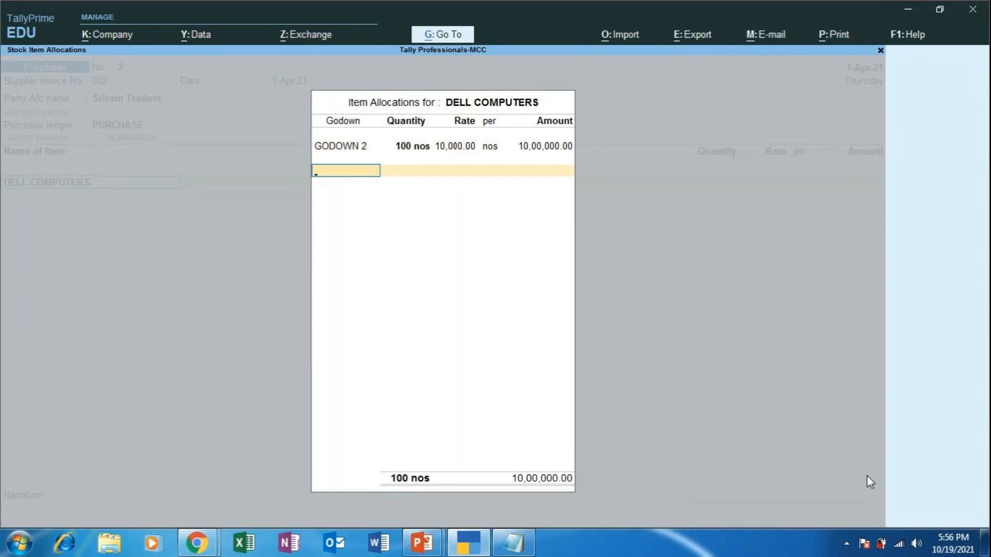
key("Return")
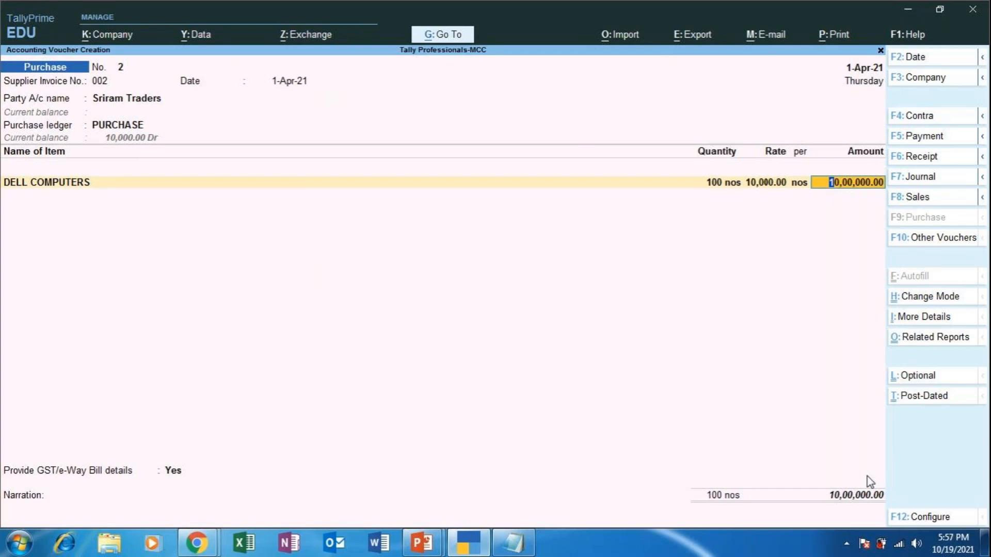
key("Return")
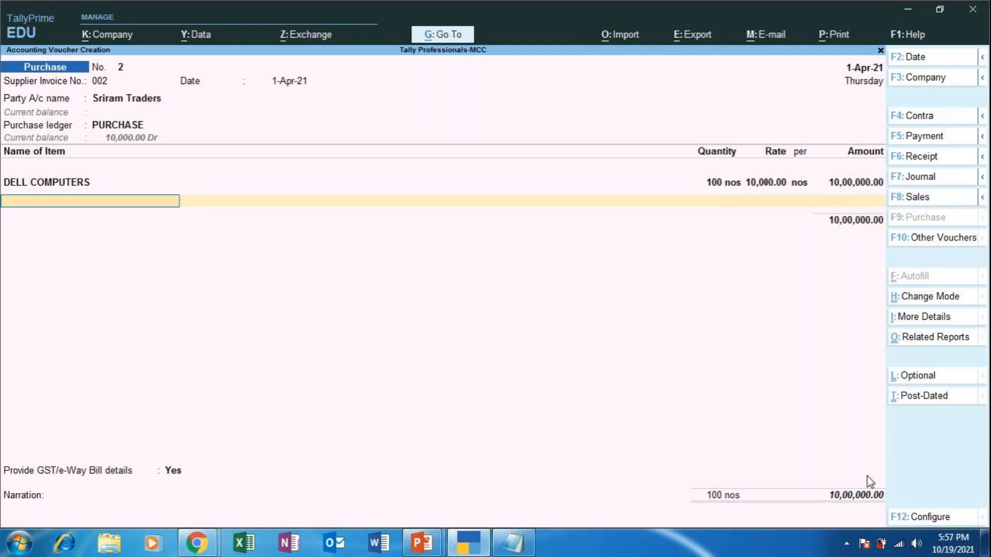
key("Return")
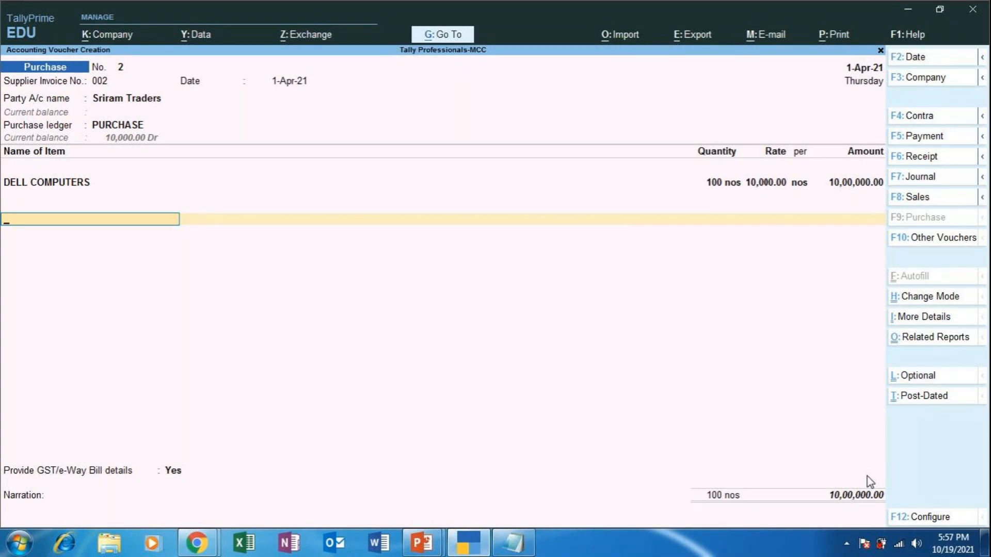
Open a blank ledger from the voucher's ledger list, abandon it, and discard the unfinished purchase voucher
key("Return")
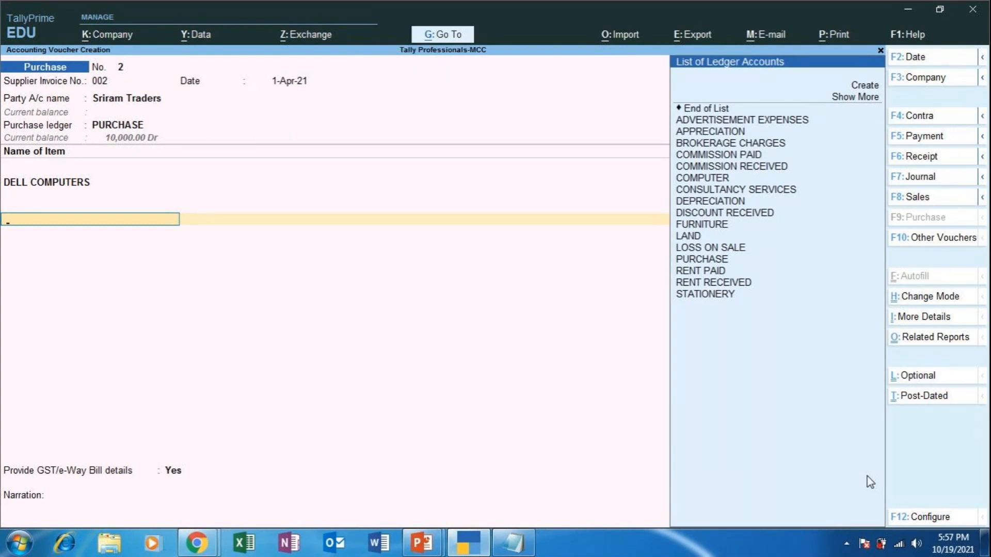
scroll(870, 482, "up", 15)
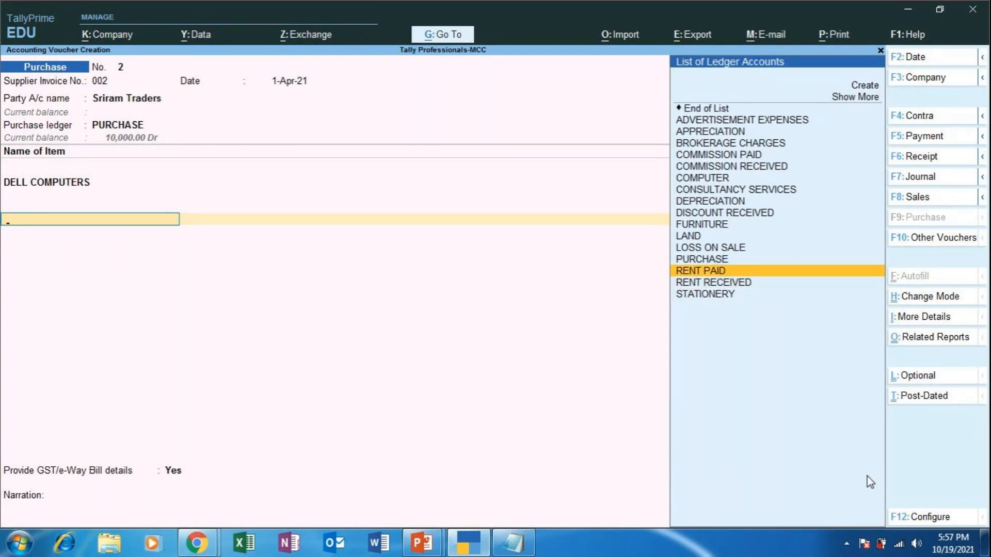
scroll(870, 481, "up", 3)
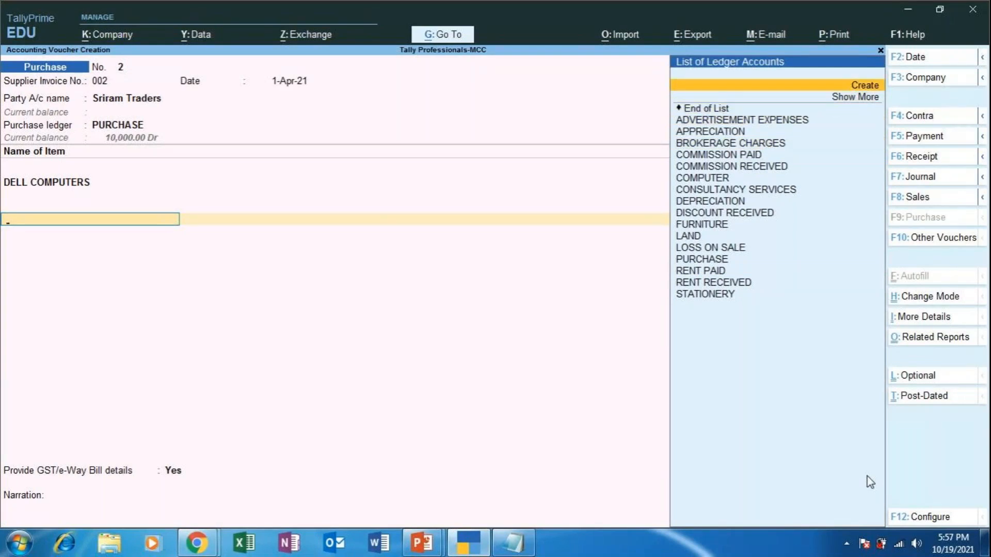
key("Return")
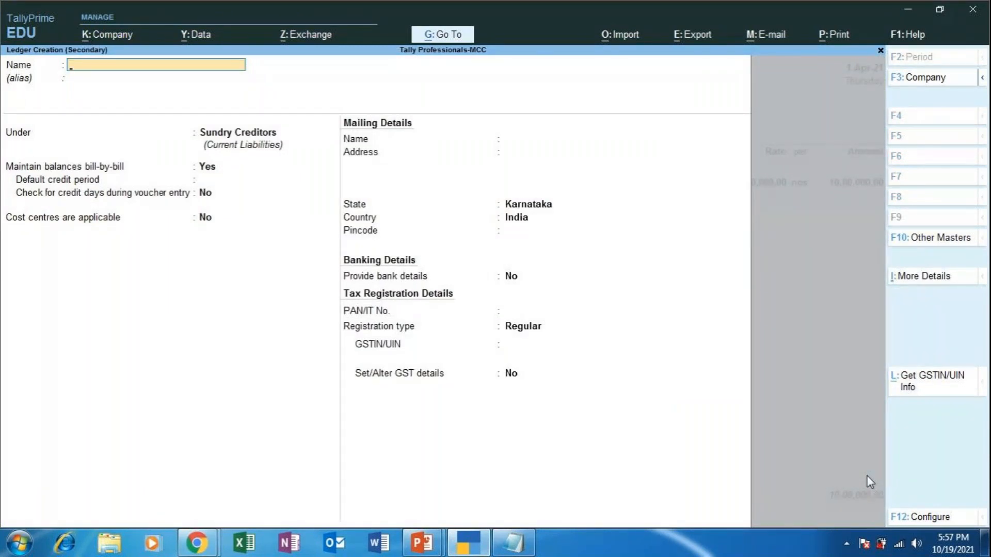
key("Escape")
key("y")
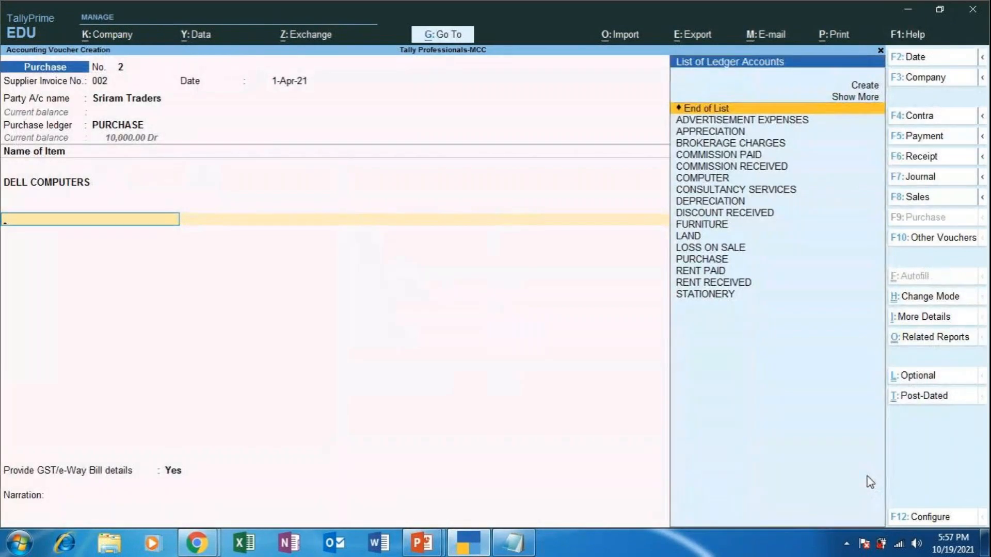
key("Escape")
key("y")
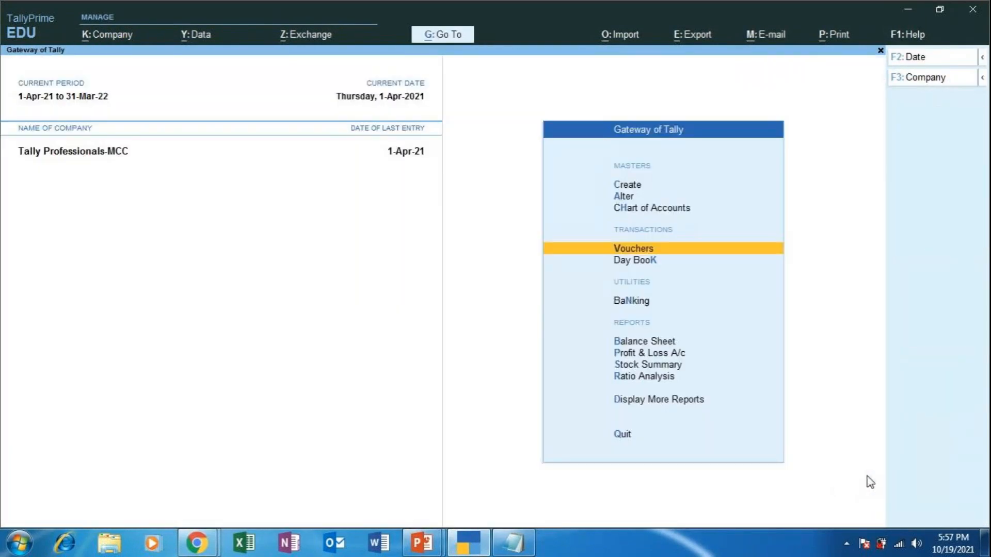
Start a purchase voucher with supplier invoice number 002, Sriram Traders as the party and PURCHASE as the purchase ledger
key("Return")
type("002")
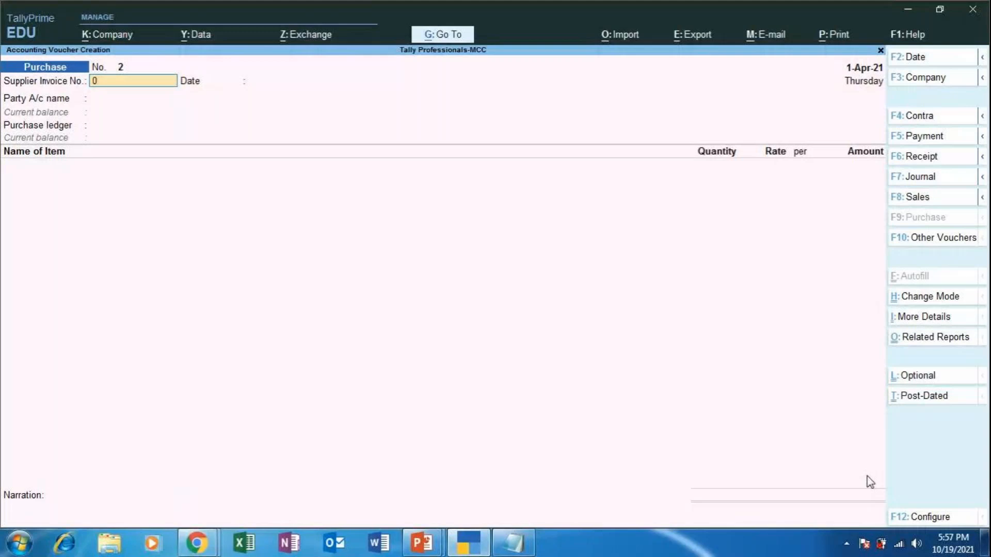
key("Return")
key("Return")
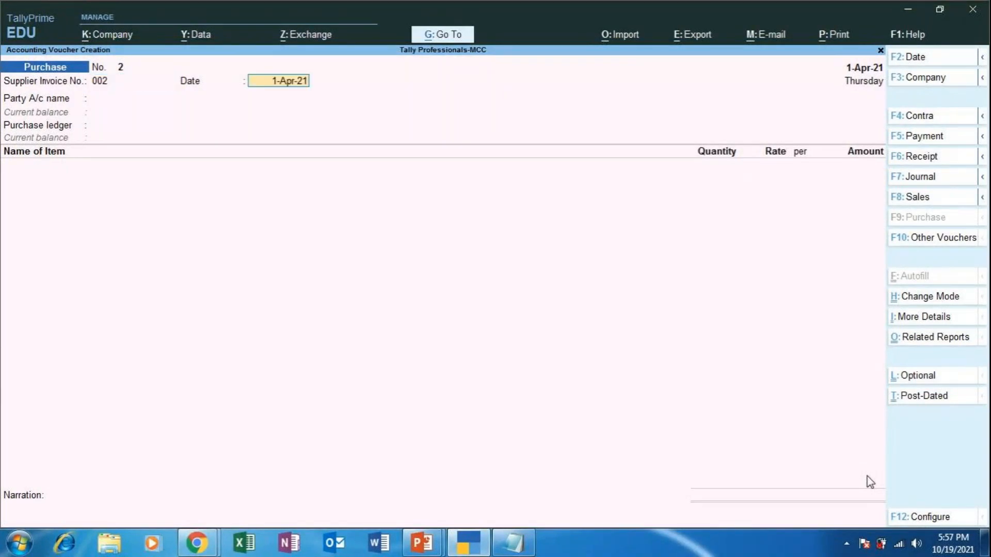
type("Sr")
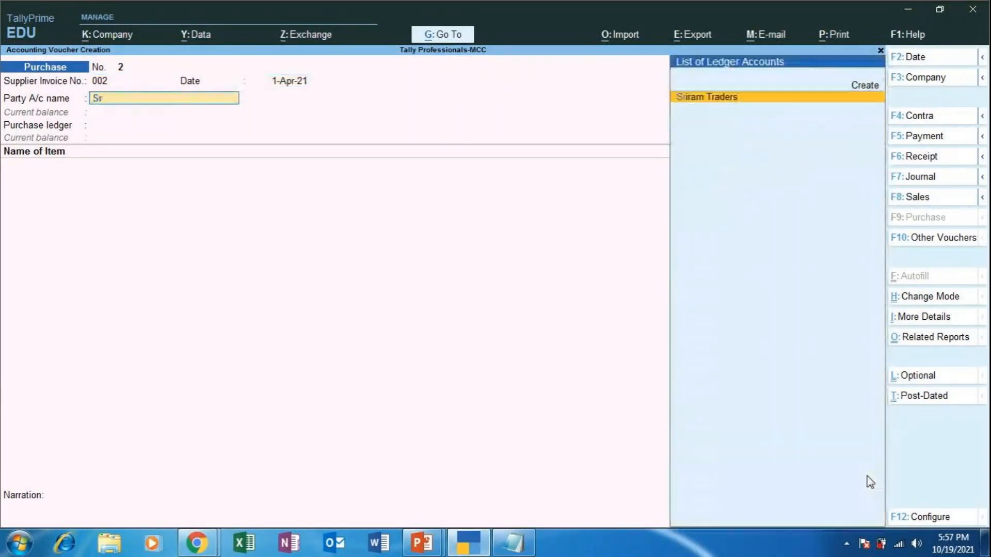
key("Return")
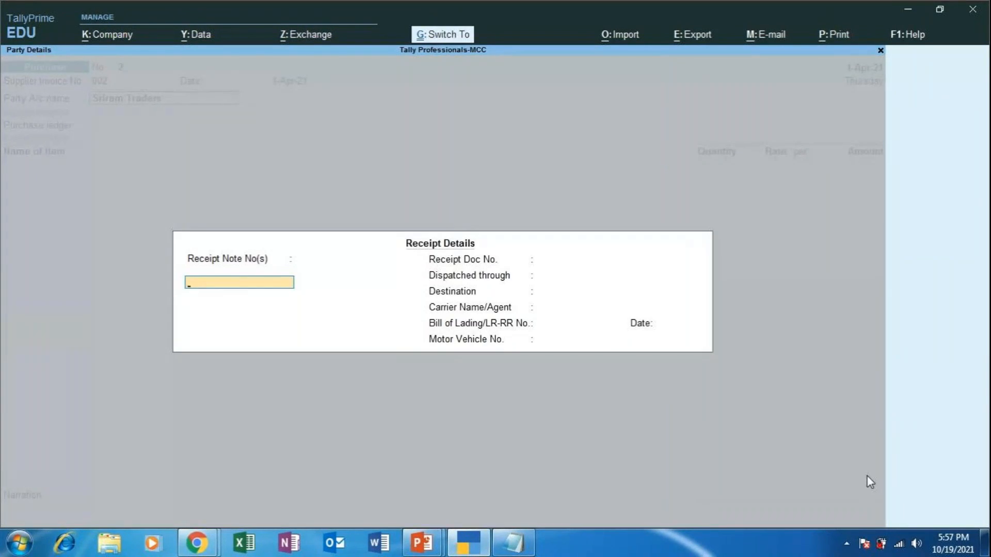
key("ctrl+a")
key("ctrl+a")
key("Return")
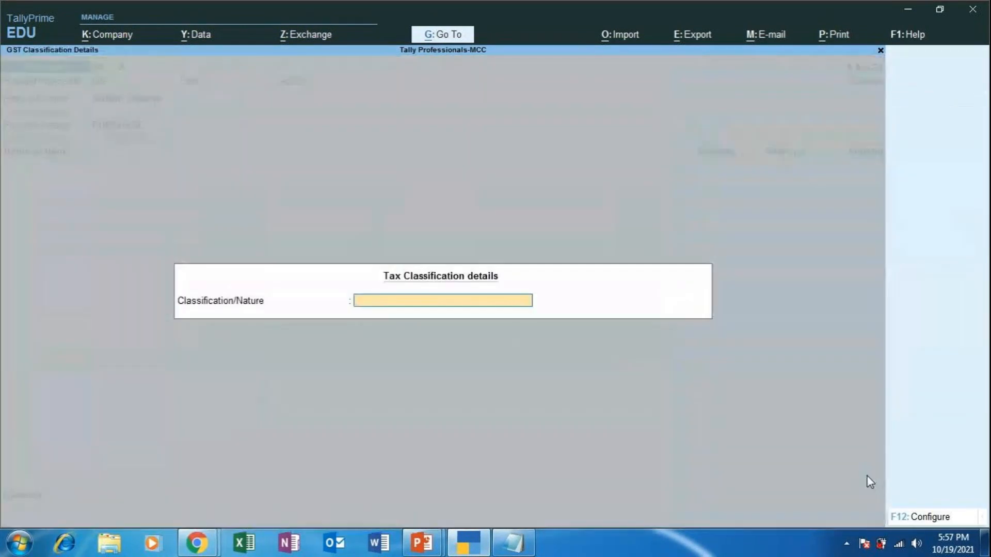
Set the tax classification of the purchase ledger to Purchase Taxable
key("Down")
key("Down")
key("Down")
key("Down")
key("Down")
key("Down")
key("Down")
key("Down")
key("Down")
key("Down")
key("Down")
key("Down")
key("Down")
key("Down")
key("Down")
key("Down")
key("Down")
key("Down")
key("Down")
key("Down")
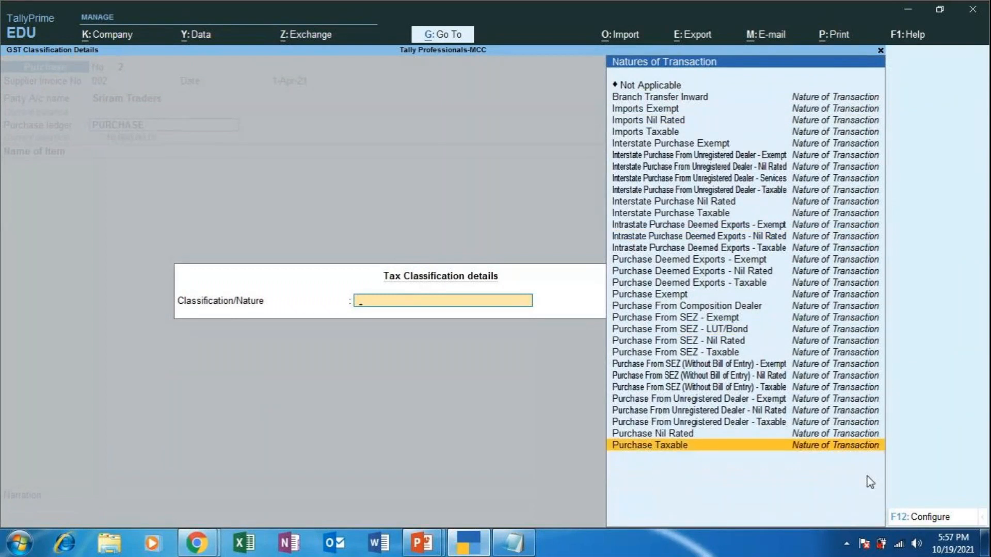
key("Return")
Choose DELL COMPUTERS as the stock item and GODOWN 2 as its storage location
key("Down")
key("Down")
key("Down")
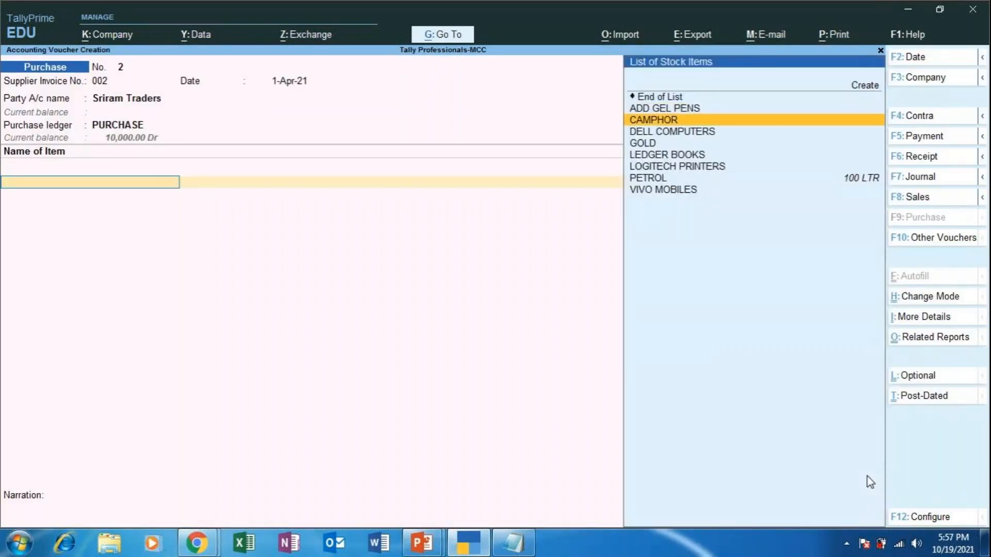
key("Return")
key("Down")
key("Down")
key("Return")
Enter a quantity of 100 nos at a rate of 10,000 and finish the voucher's item entries
type("1")
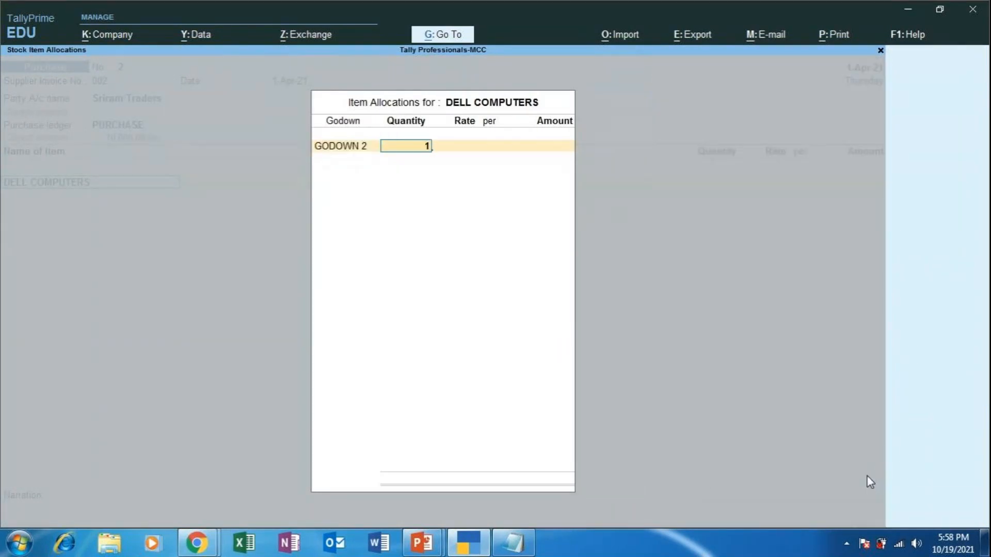
type("00")
key("Return")
type("10000")
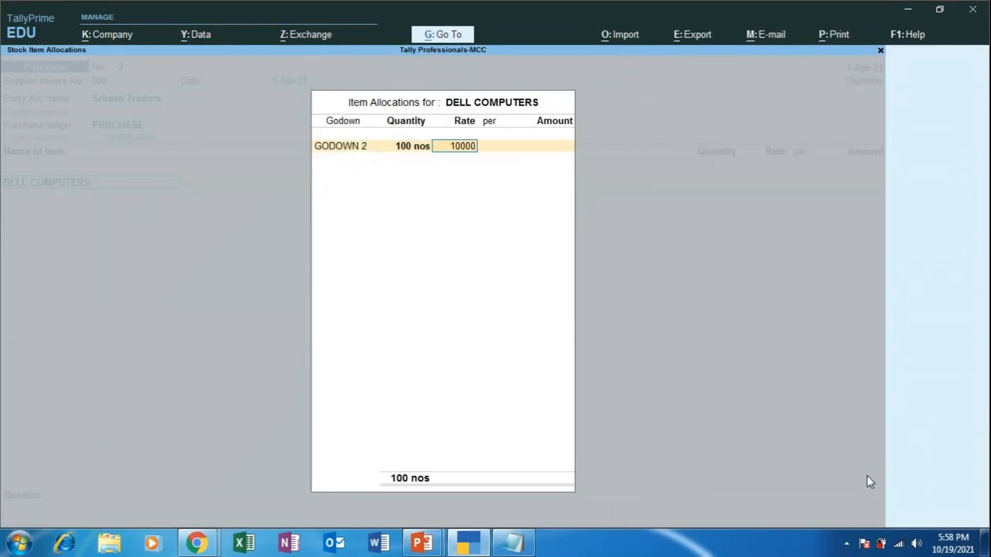
key("Return")
key("Return")
key("Return")
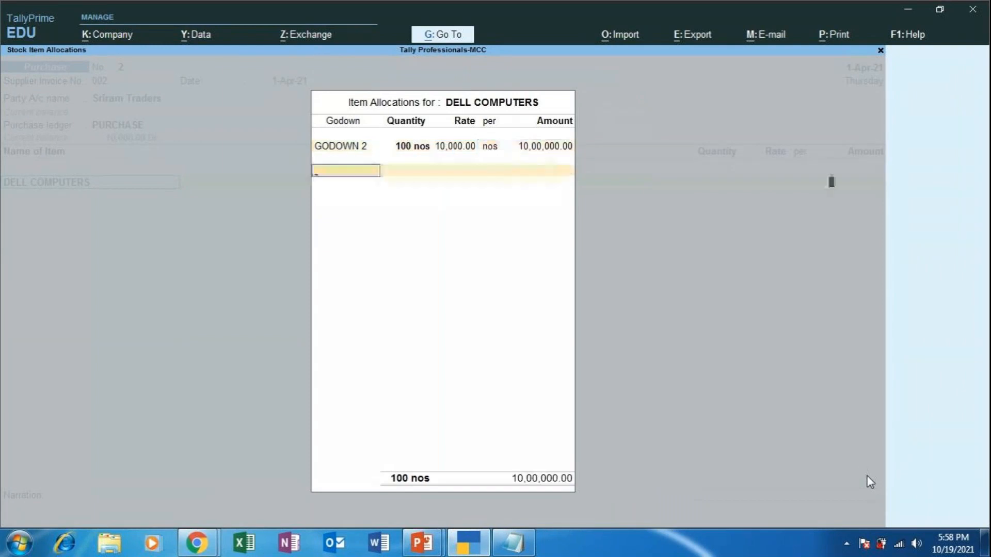
key("Return")
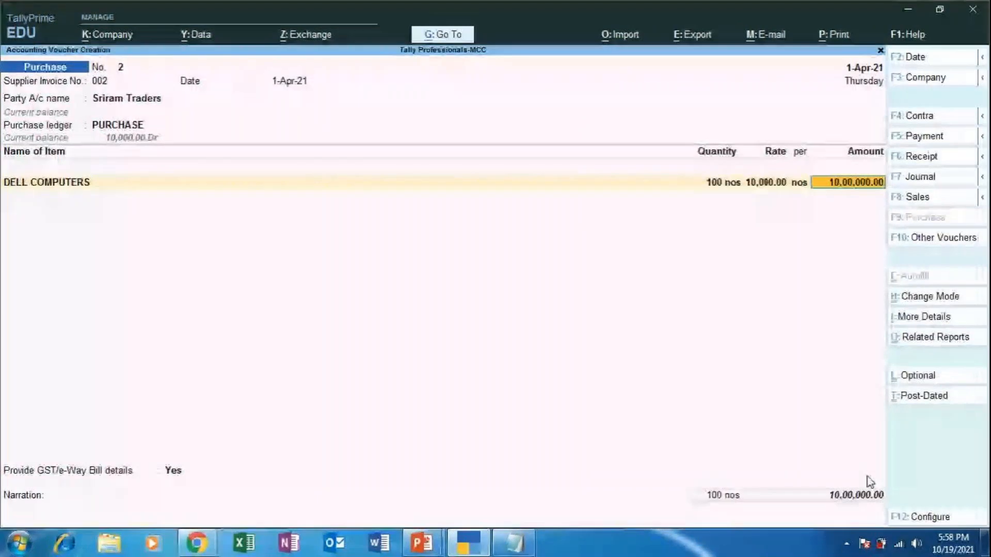
key("Return")
key("Return")
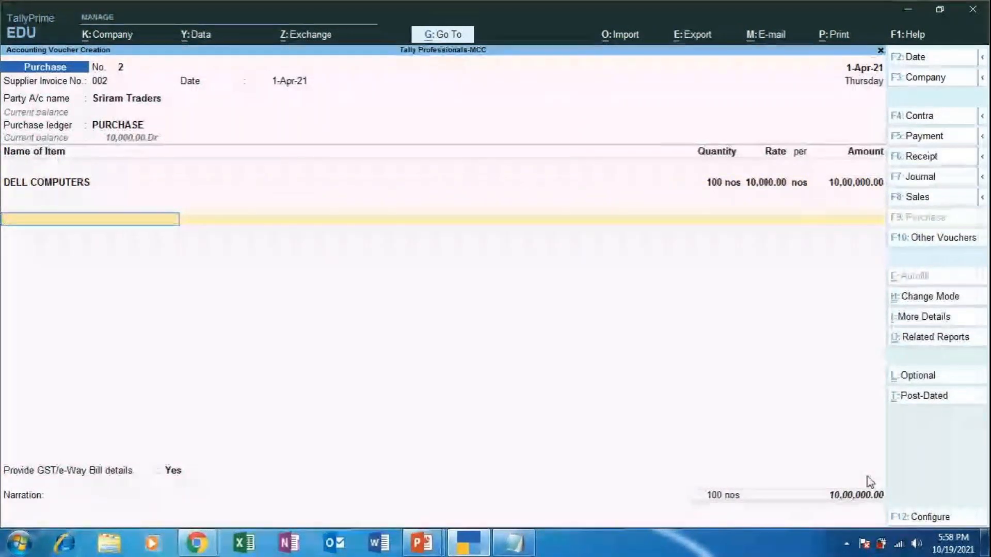
Start creating a new ledger from within the voucher and name it CGST without an alias
key("Up")
key("Up")
key("Up")
key("Up")
key("Up")
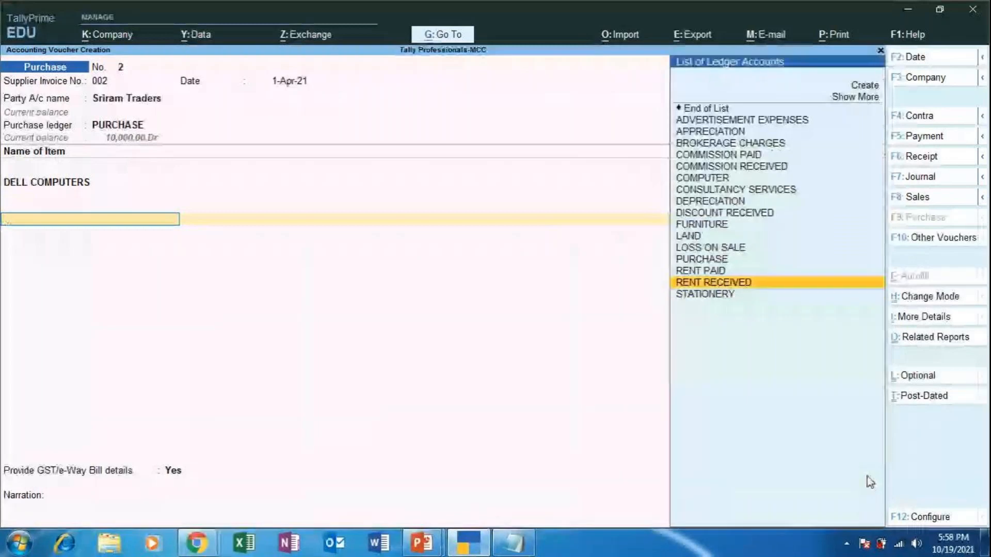
key("Up")
key("Up")
key("Up")
key("Up")
key("Up")
key("Up")
key("Up")
key("Up")
key("Up")
key("Up")
key("Up")
key("Up")
key("Return")
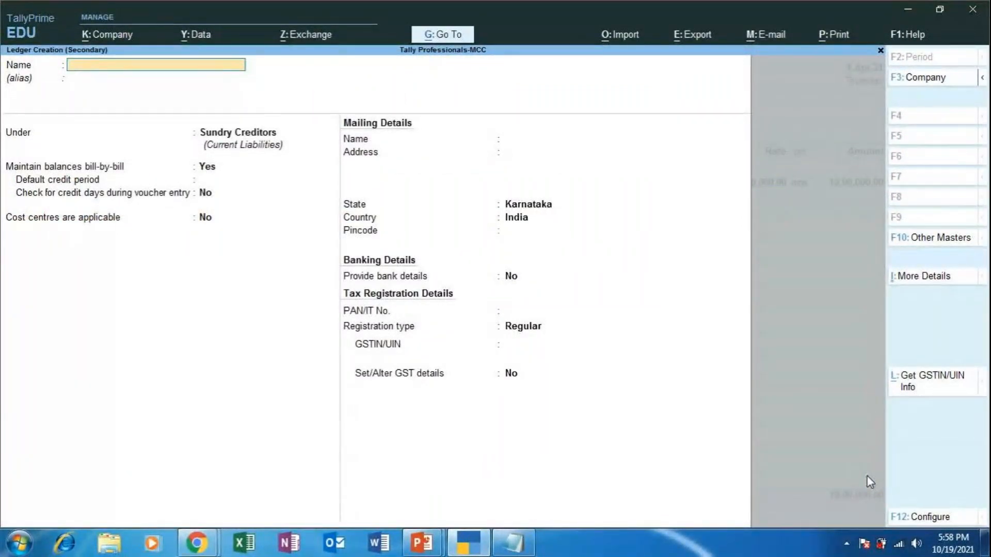
type("Cgs")
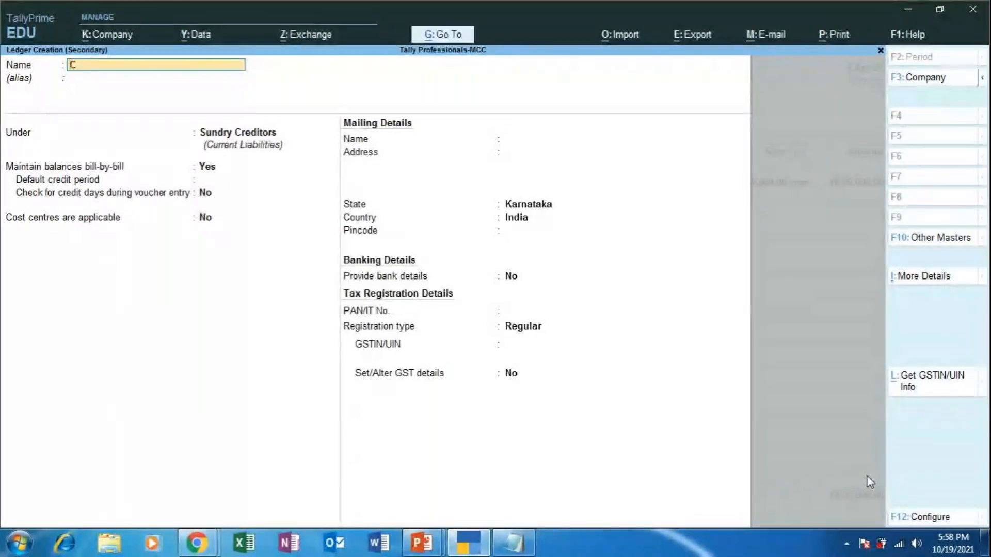
key("BackSpace")
key("BackSpace")
type("GST")
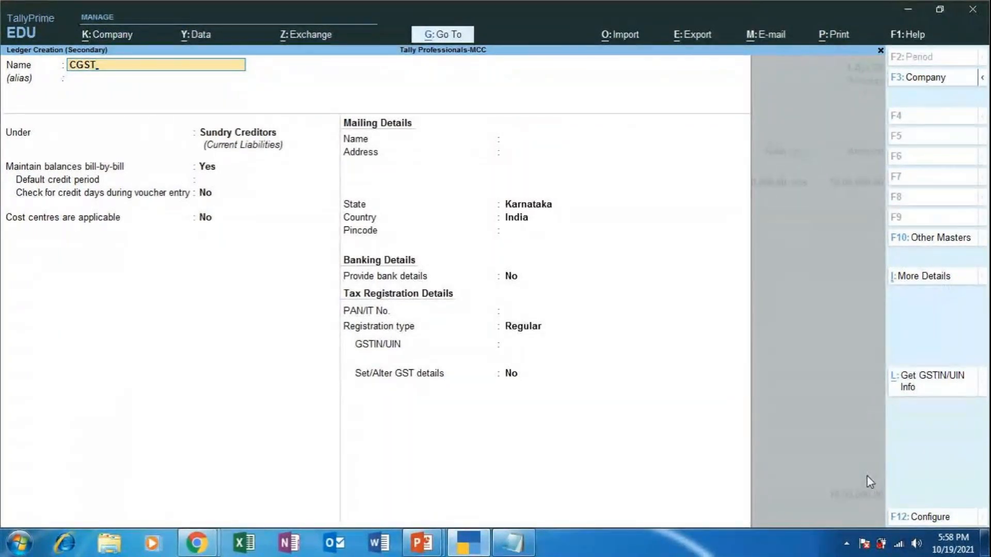
key("Return")
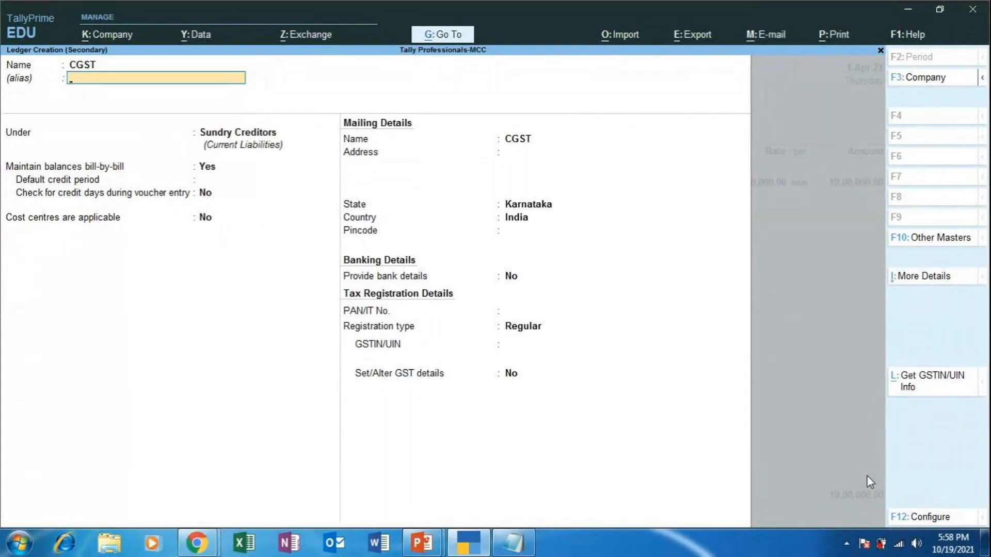
key("Return")
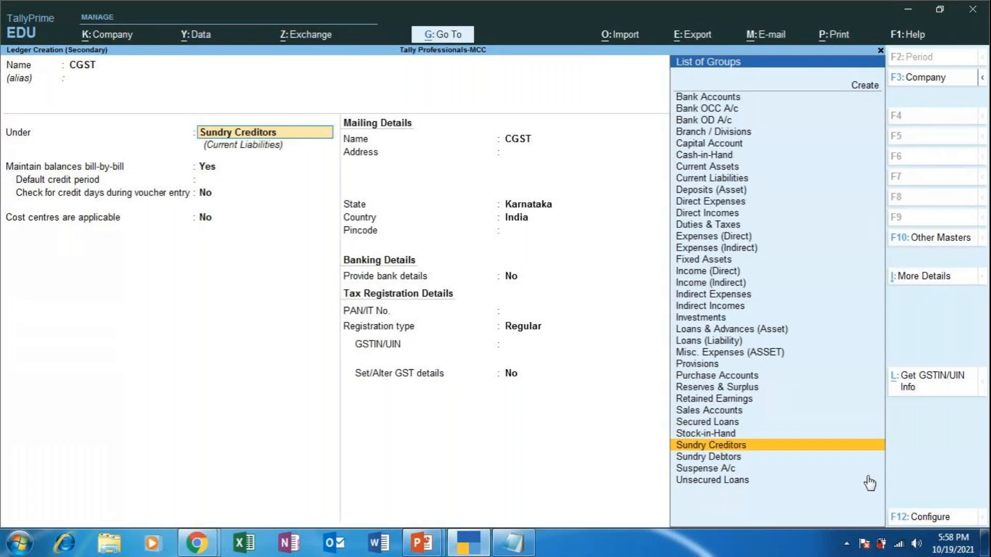
Place the CGST ledger under the Duties & Taxes group
key("Up")
key("Up")
key("Up")
key("Up")
key("Up")
key("Up")
key("Up")
key("Up")
key("Up")
key("Up")
key("Up")
key("Up")
key("Up")
key("Up")
key("Up")
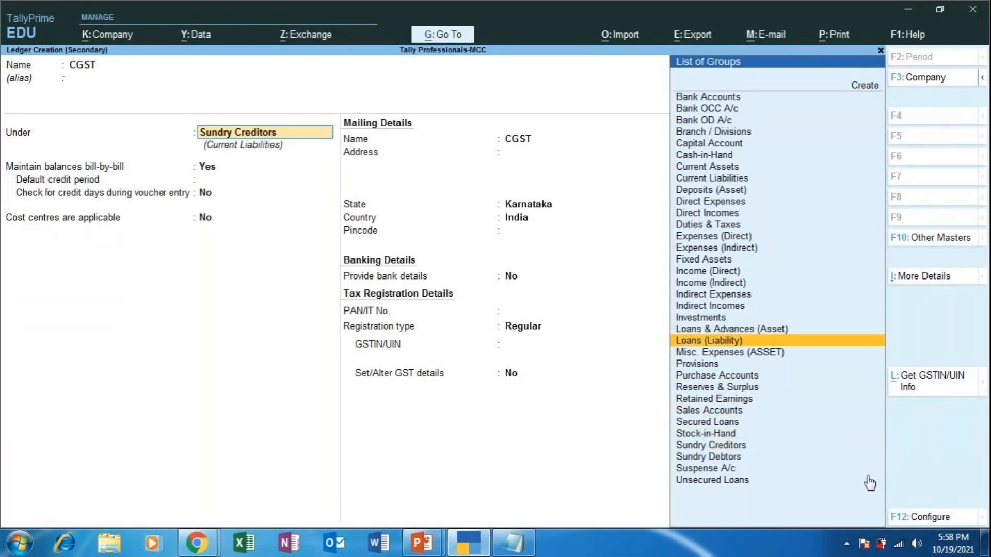
key("Up")
key("Up")
key("Up")
key("Up")
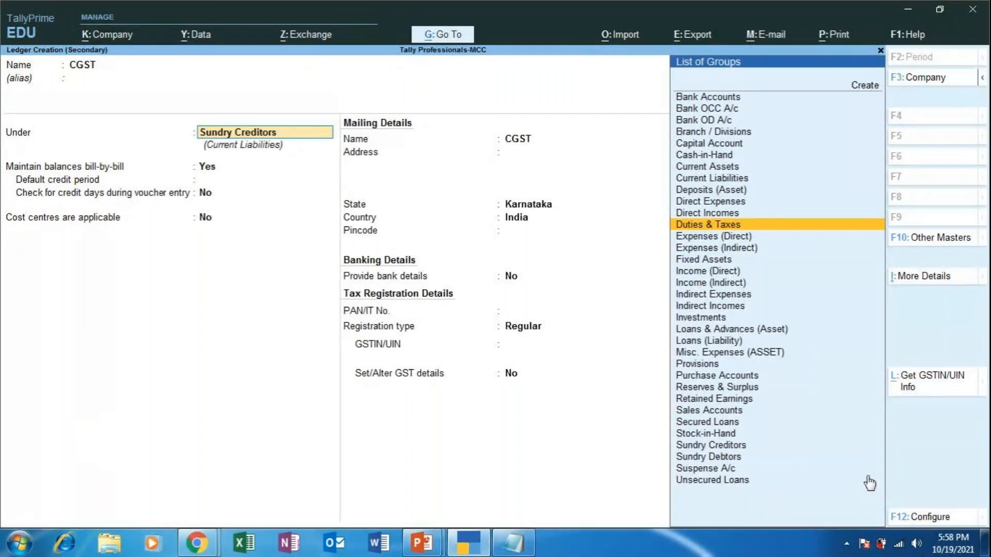
key("Return")
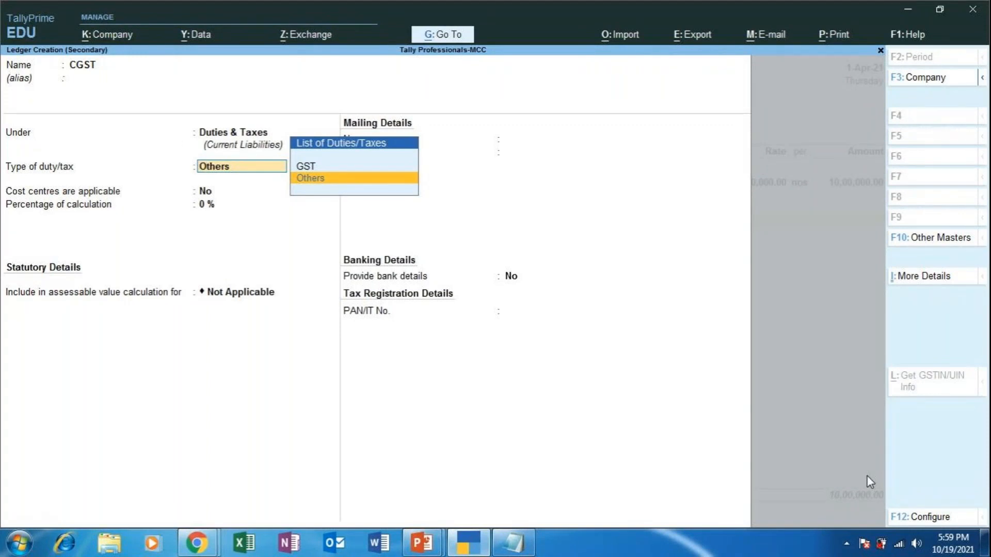
Set the CGST ledger's type of duty/tax to GST and its tax type to Central Tax
key("Up")
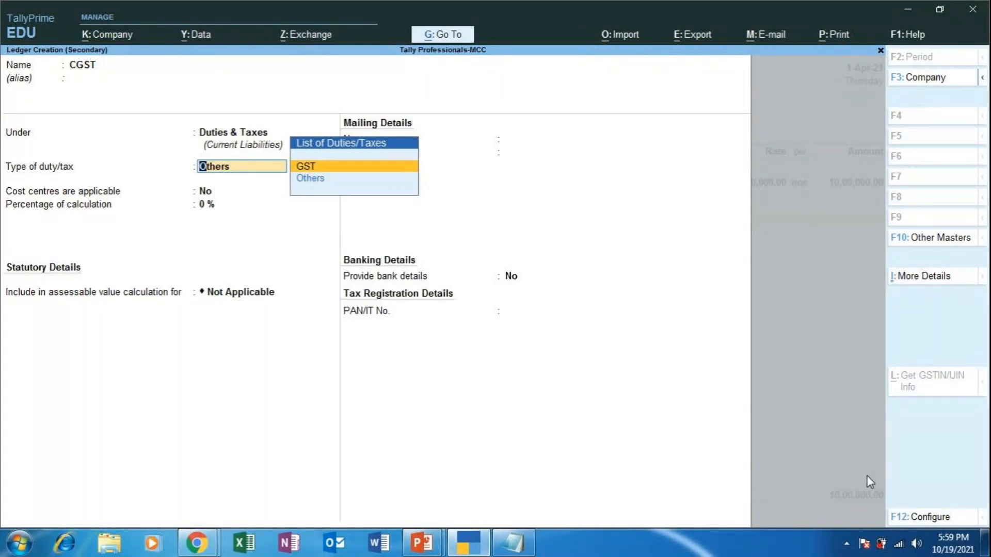
key("Return")
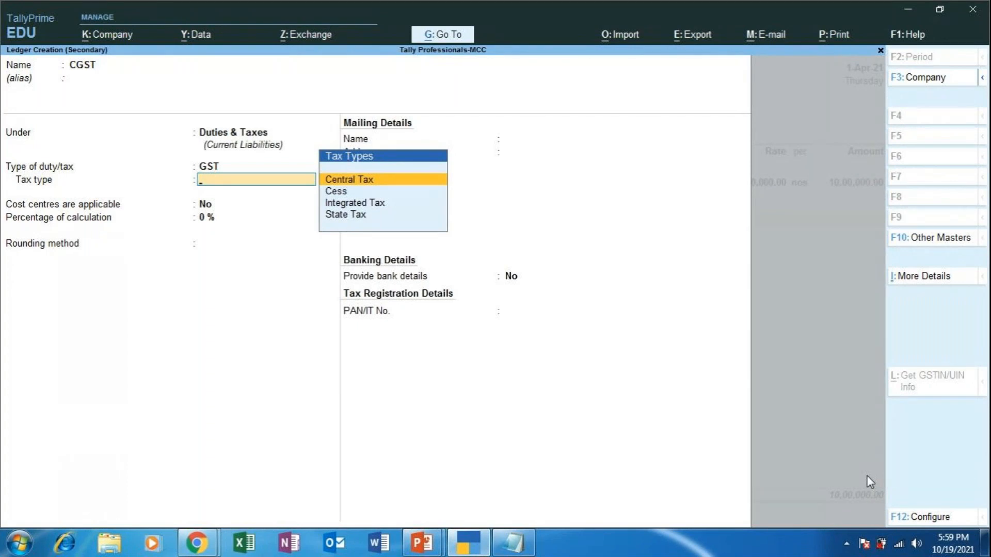
key("Return")
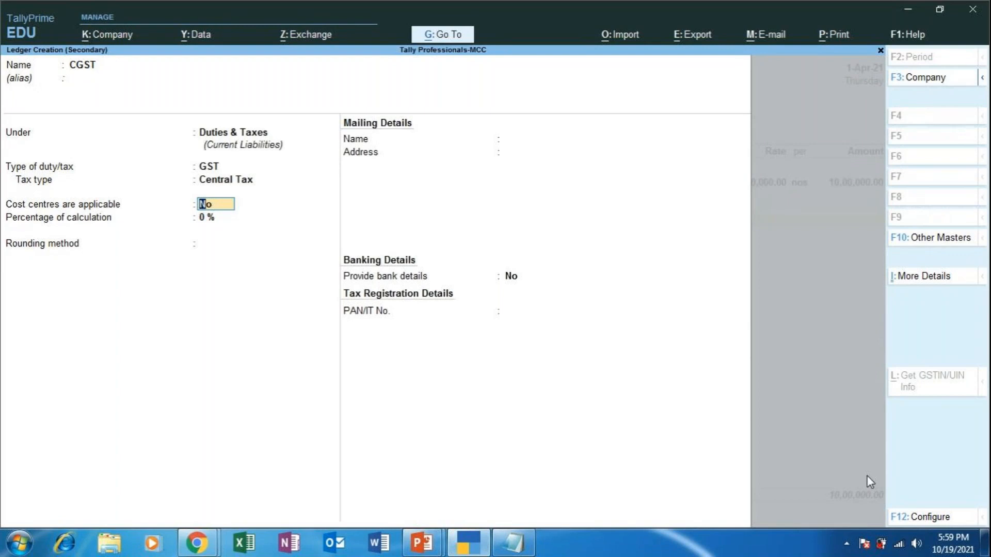
Save the CGST ledger with 0 % calculation, rounding Not Applicable and no bank details, and accept its tax amount in the voucher
key("Return")
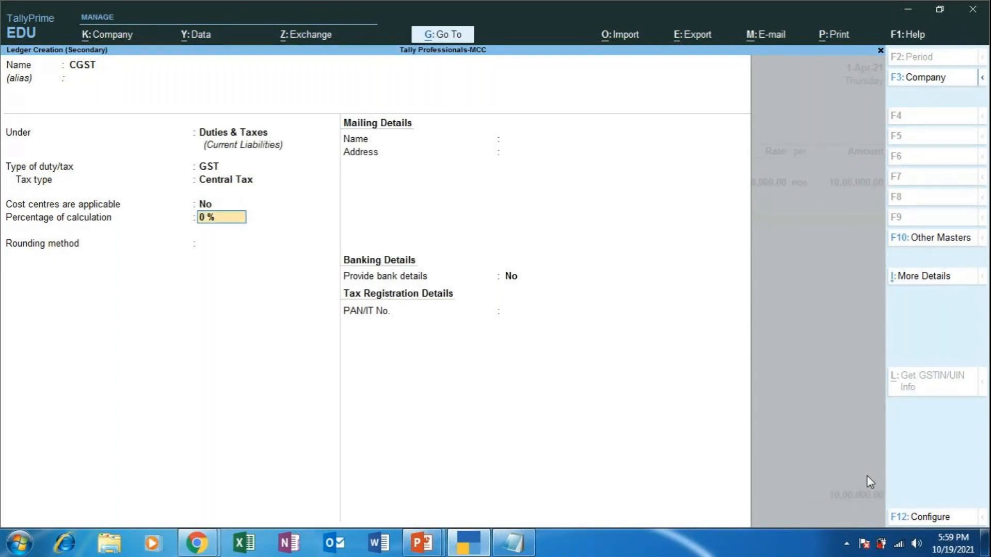
key("Return")
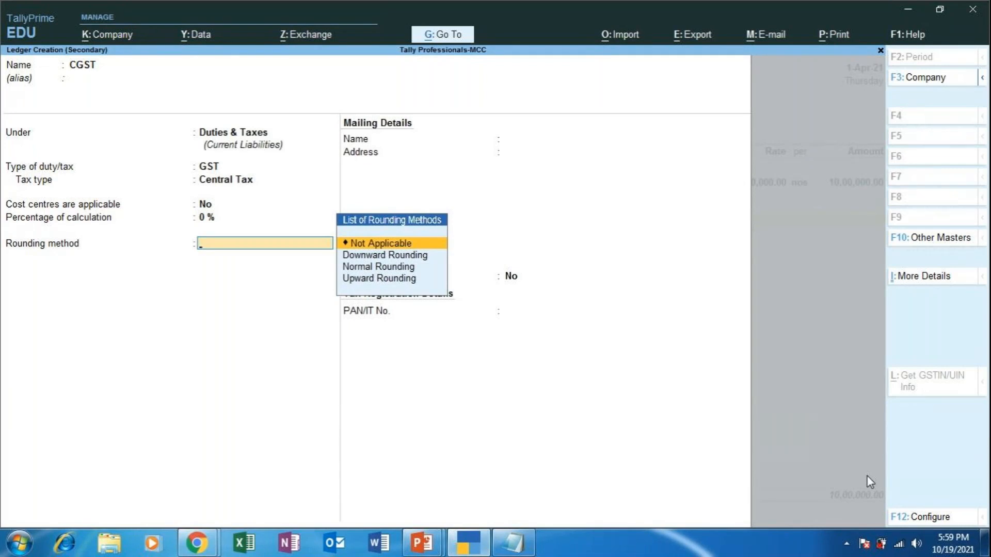
key("Return")
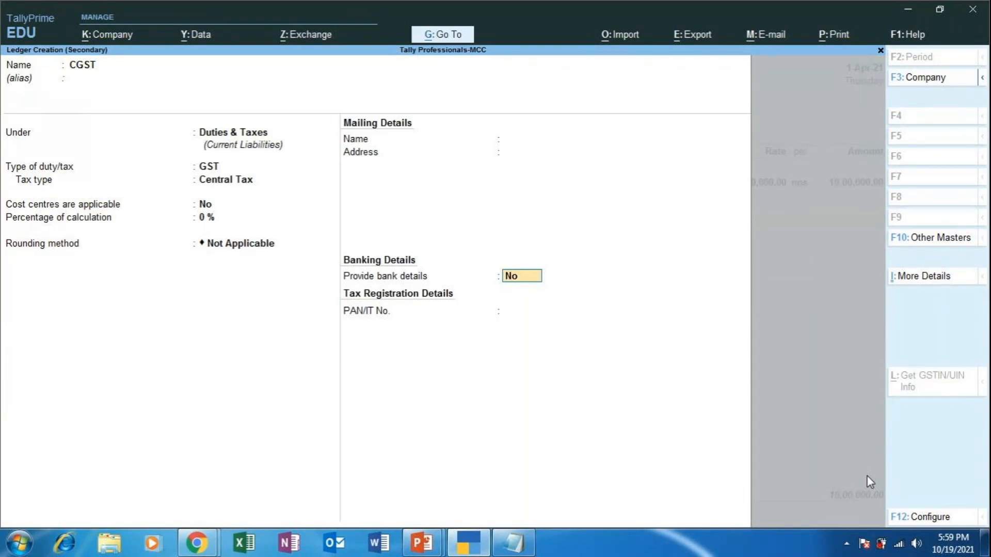
key("Return")
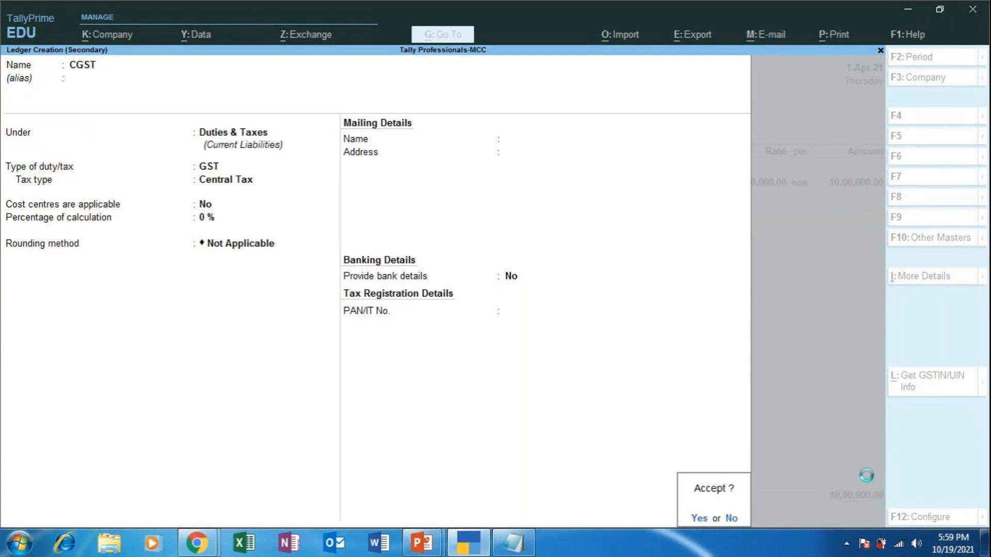
key("Return")
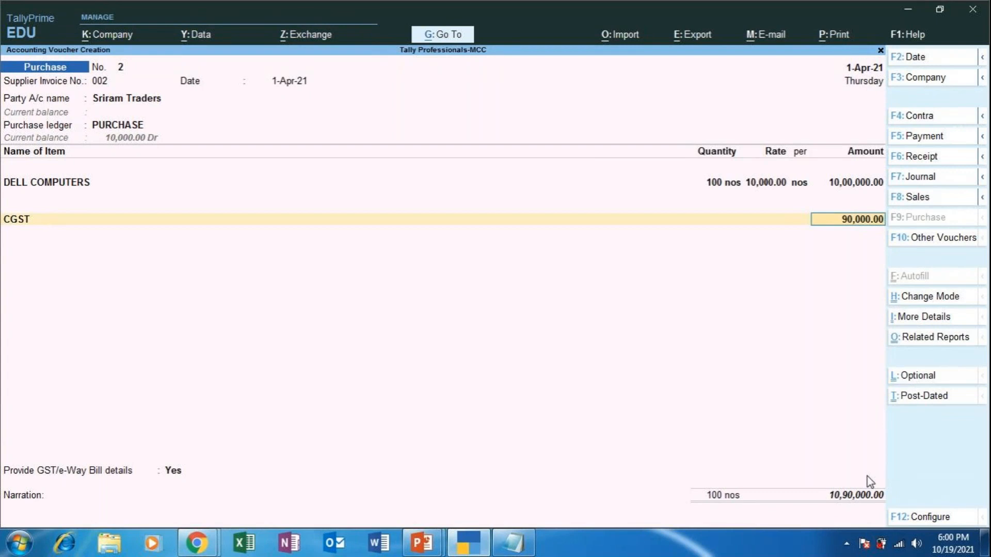
key("Return")
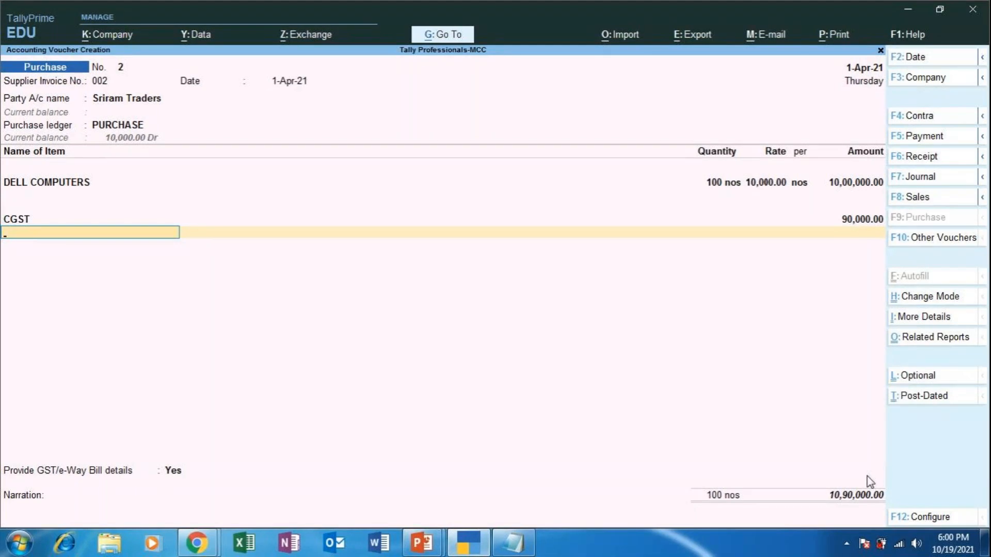
Start creating another ledger from within the voucher and name it SGST without an alias
key("alt+c")
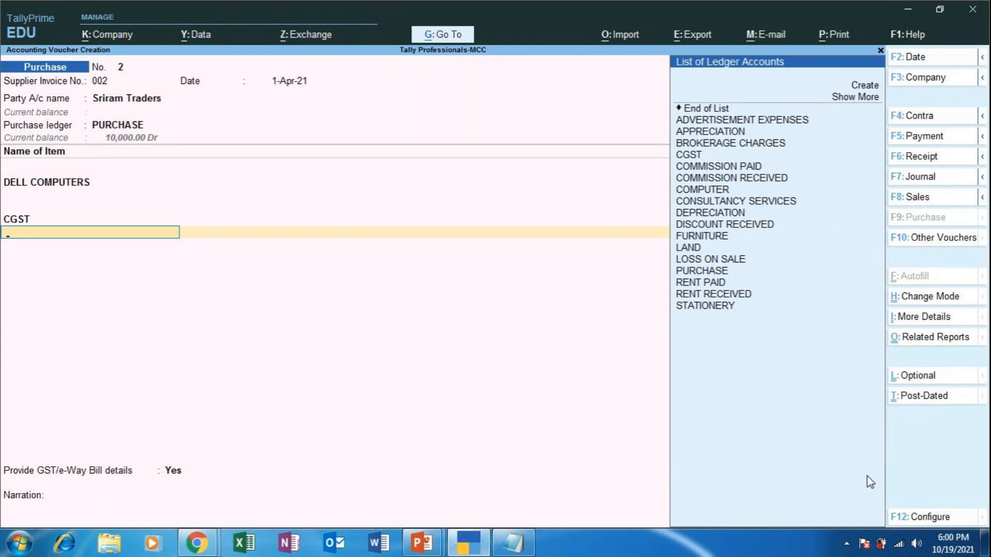
key("Up")
key("Up")
key("Up")
key("Up")
key("Up")
key("Up")
key("Up")
key("Up")
key("Up")
key("Up")
key("Up")
key("Up")
key("Up")
key("Up")
key("Up")
key("Up")
key("Up")
key("Up")
key("Up")
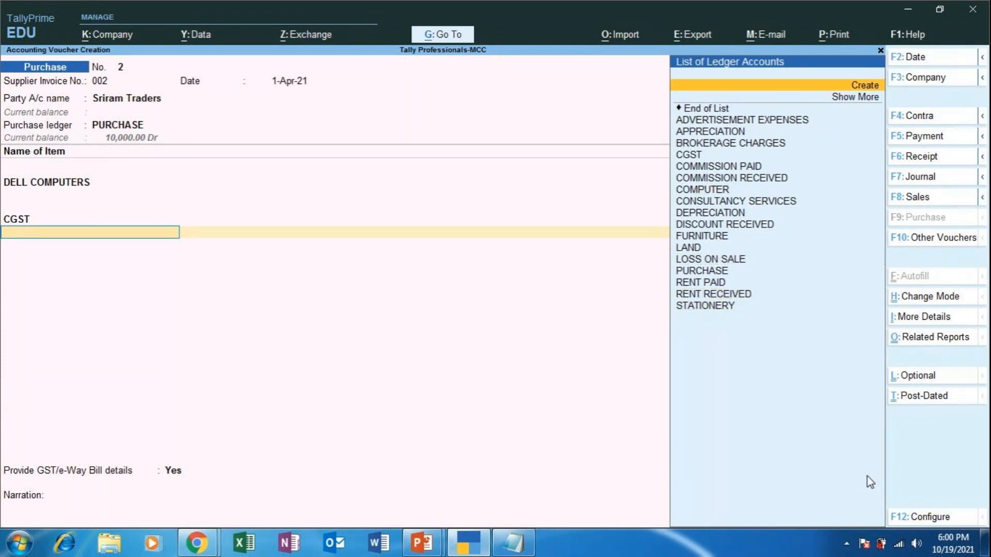
key("Return")
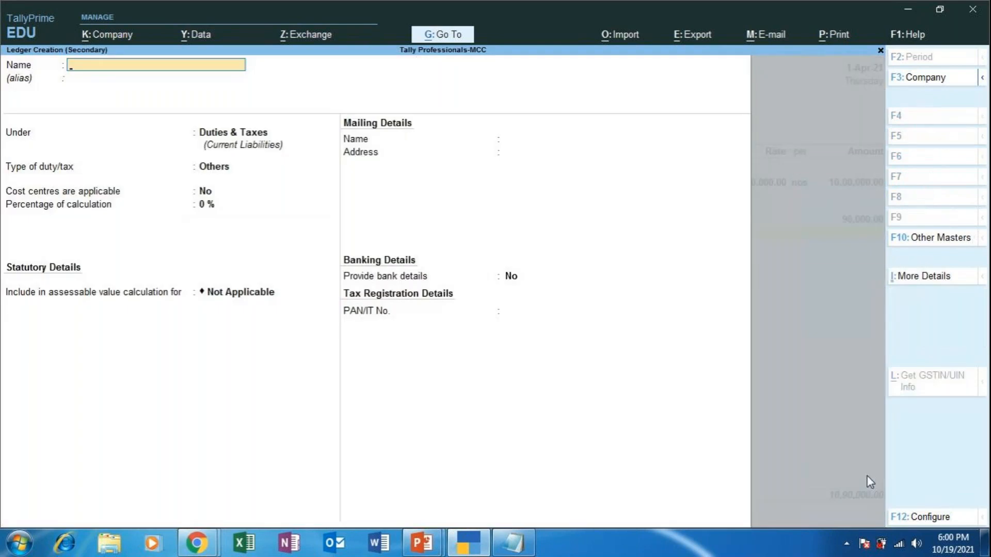
type("SGST")
key("Return")
key("Return")
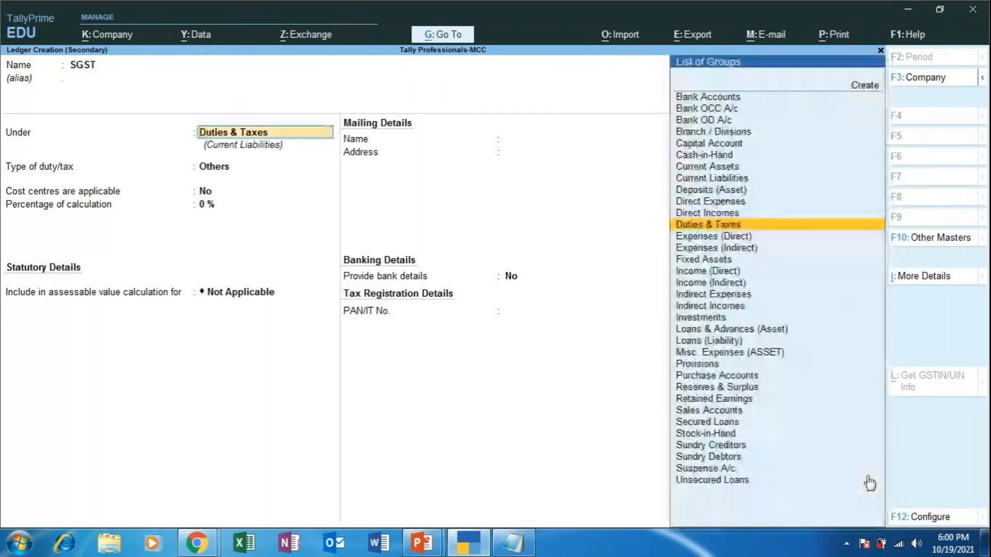
Place the SGST ledger under Duties & Taxes with duty type GST and tax type State Tax
key("Return")
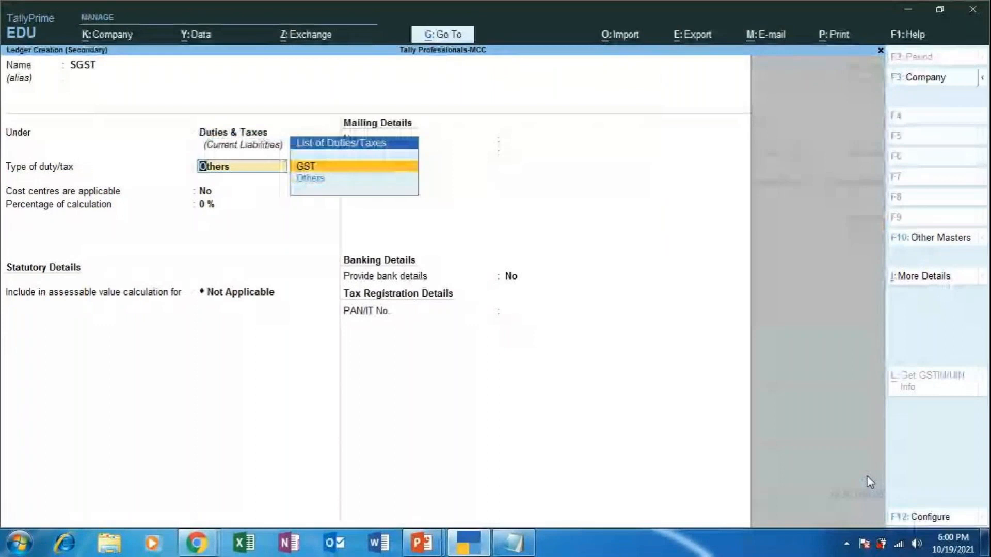
key("Return")
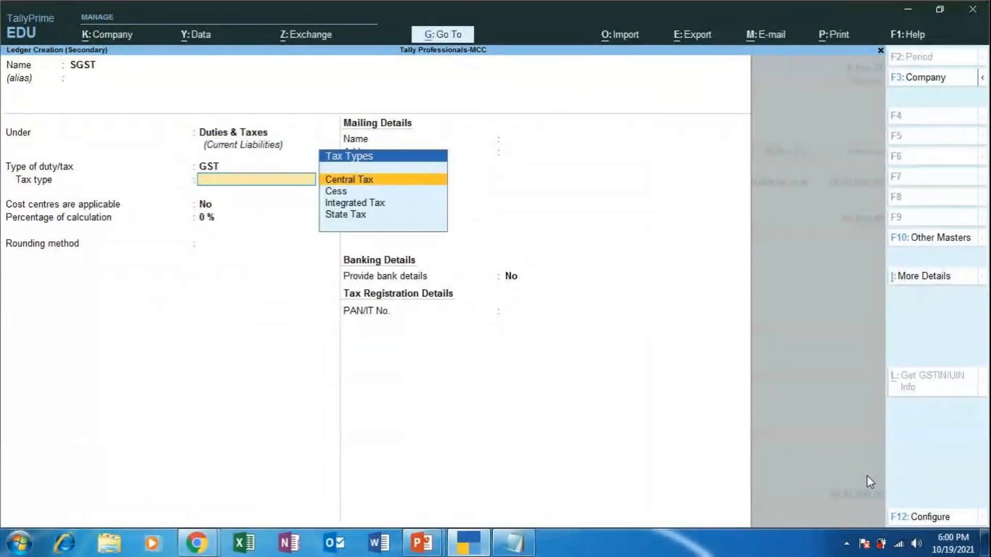
key("Down")
key("Down")
key("Down")
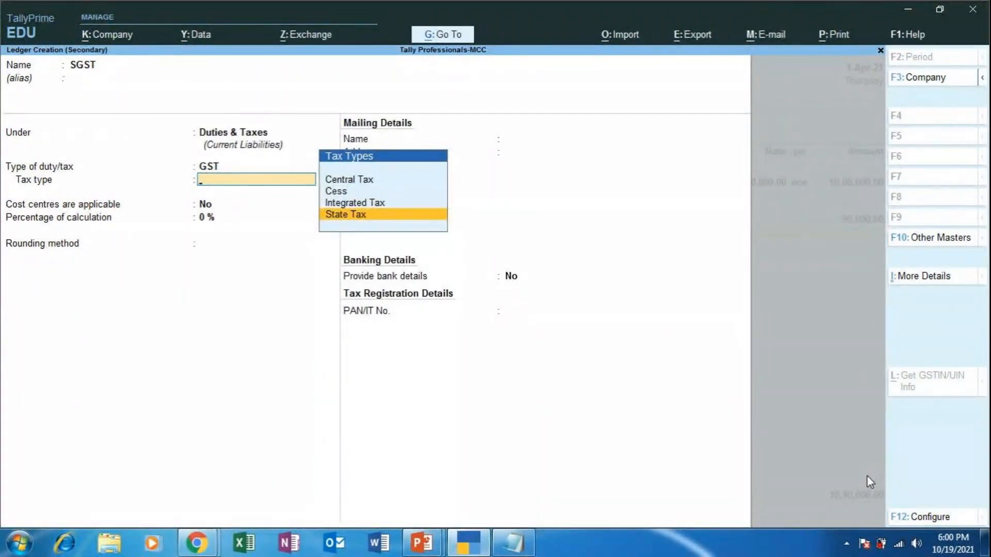
key("Return")
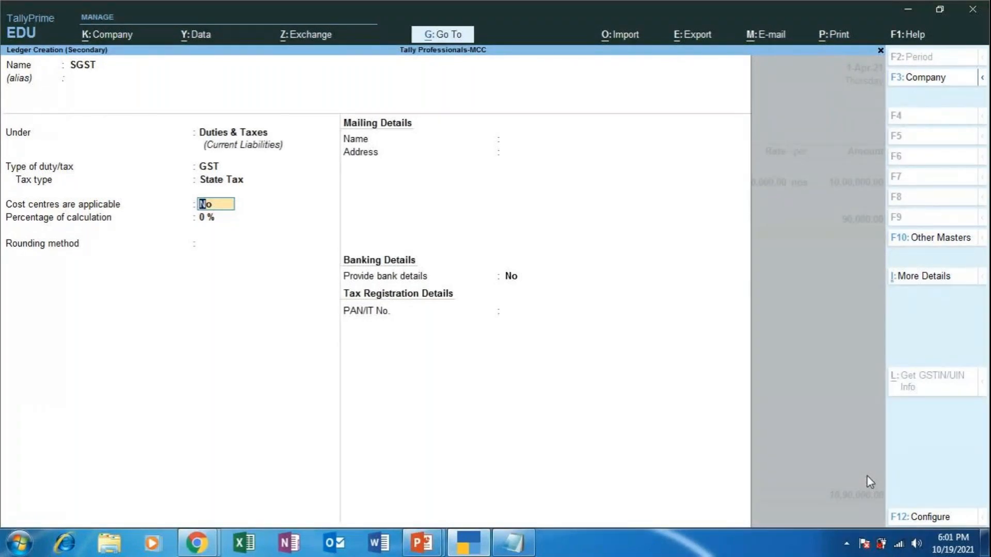
Save the SGST ledger with no cost centres, 0 % calculation, rounding Not Applicable and no bank details
key("Return")
key("Return")
key("Return")
key("Return")
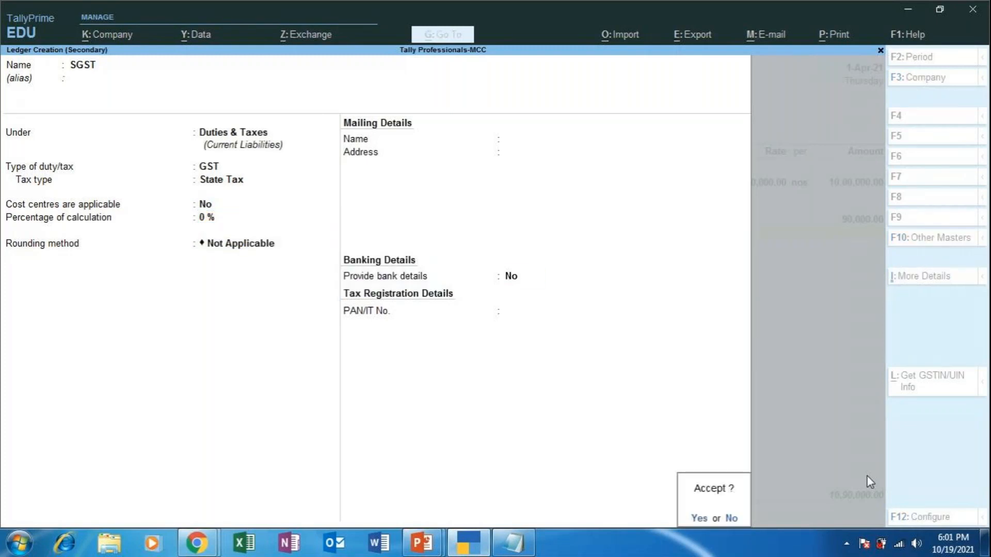
key("Return")
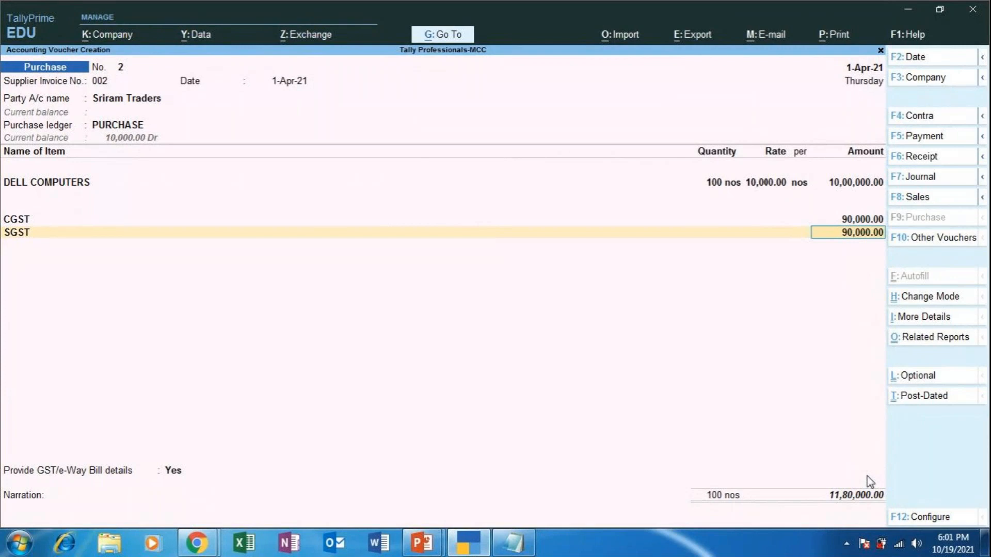
left_click(197, 543)
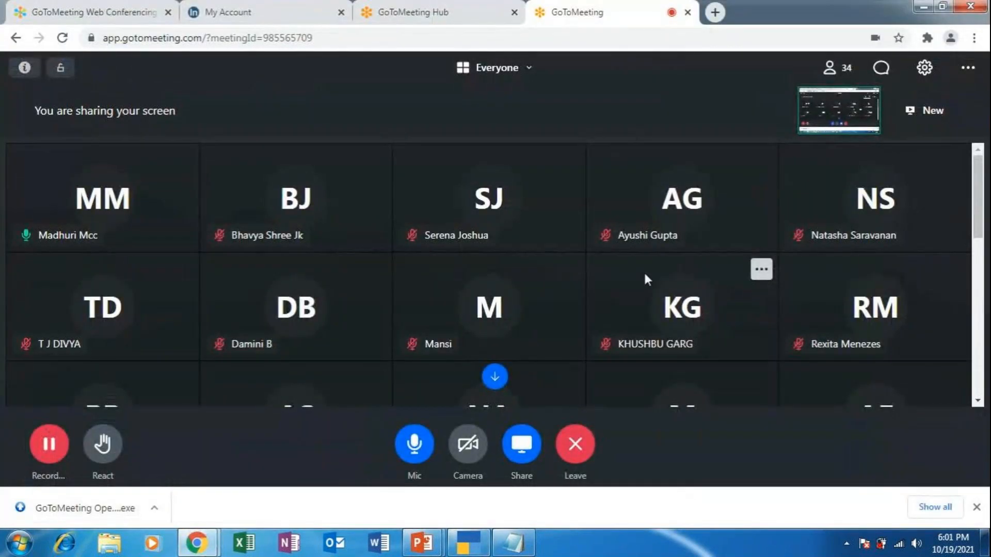
left_click(476, 548)
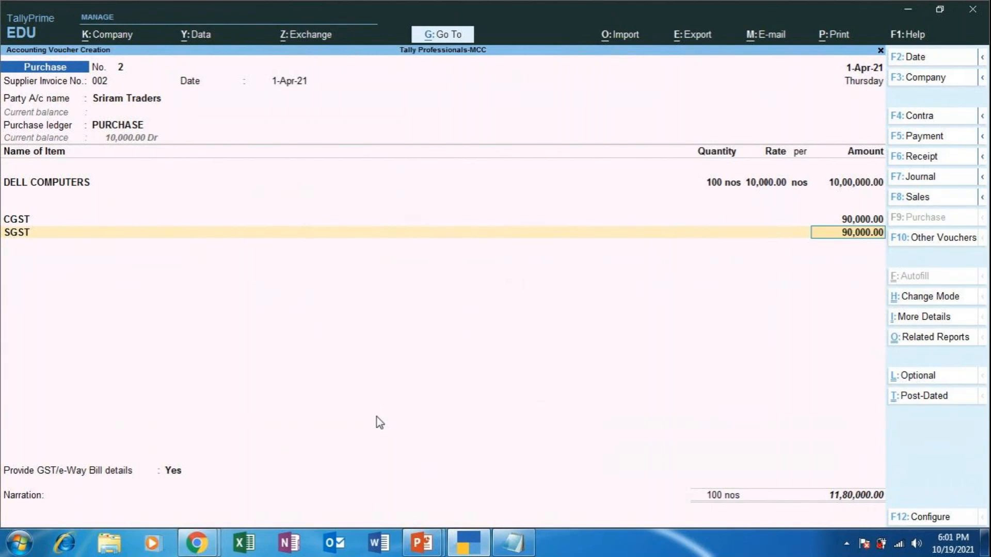
Accept the SGST amount, end the tax ledger entries and set Provide GST/e-Way Bill details to No
key("Return")
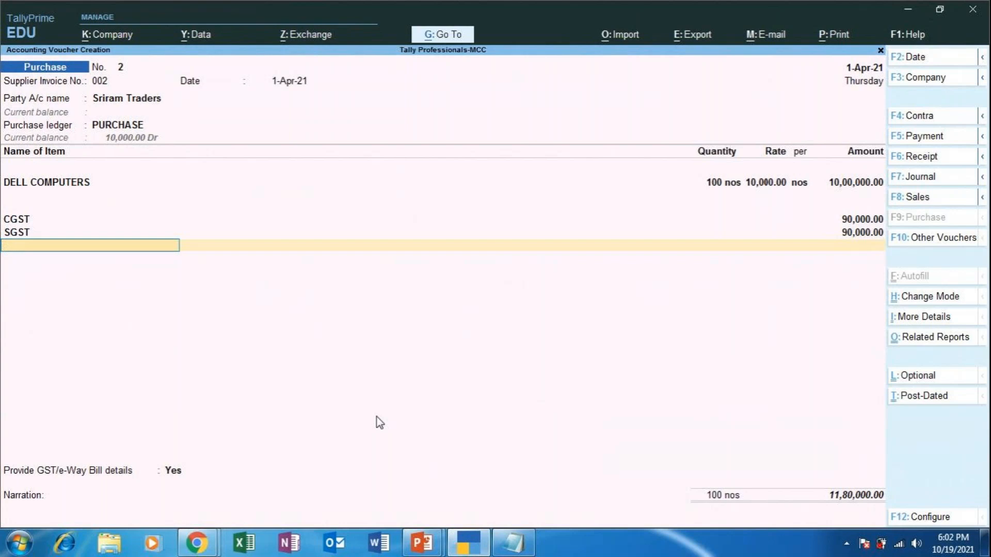
key("Return")
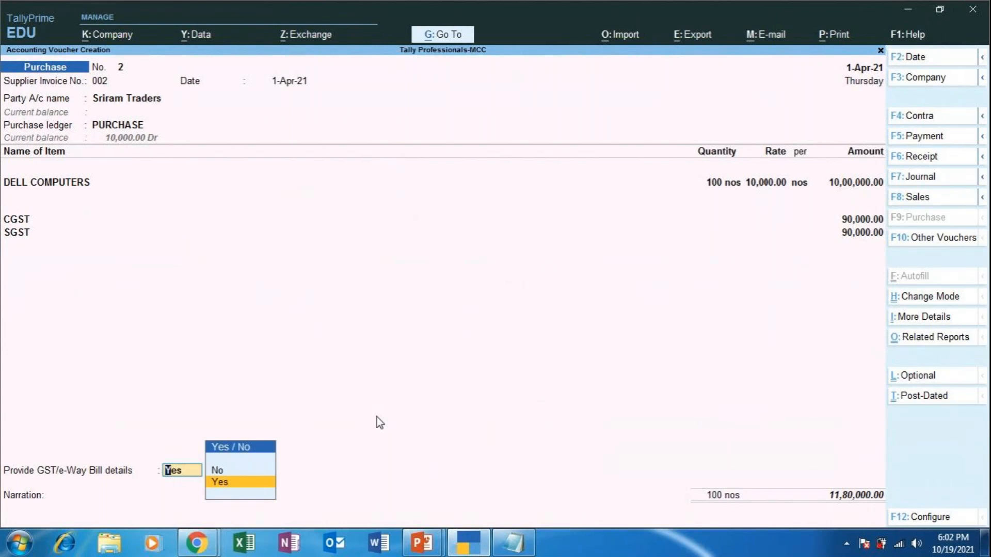
key("Up")
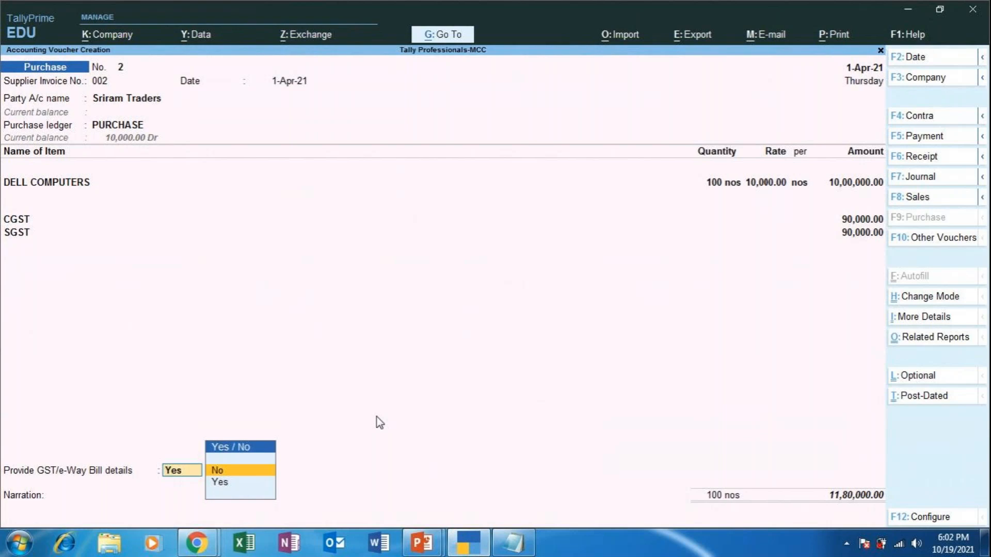
key("Return")
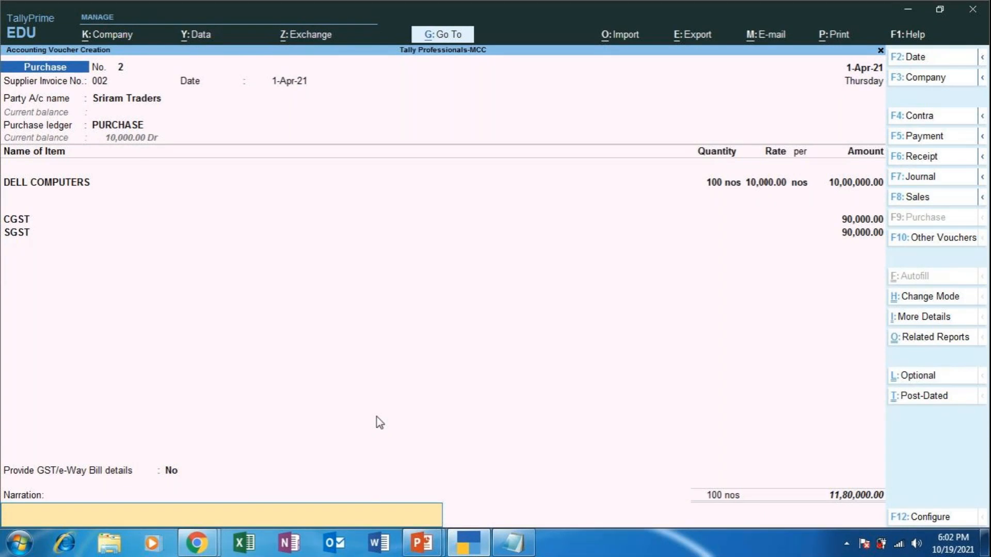
Check the supplier's Party Details in the voucher's expanded list of additional details and return to the voucher without changes
key("ctrl")
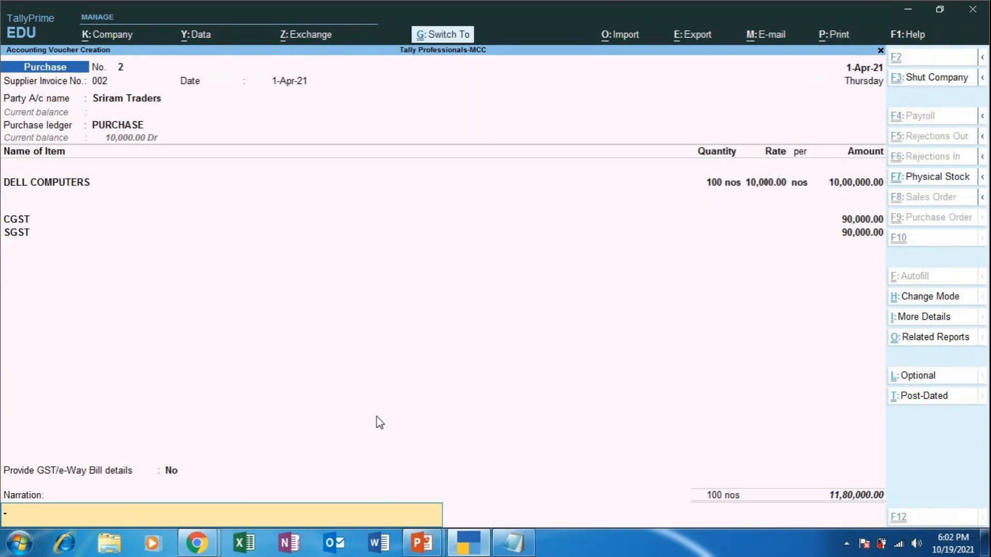
key("ctrl+i")
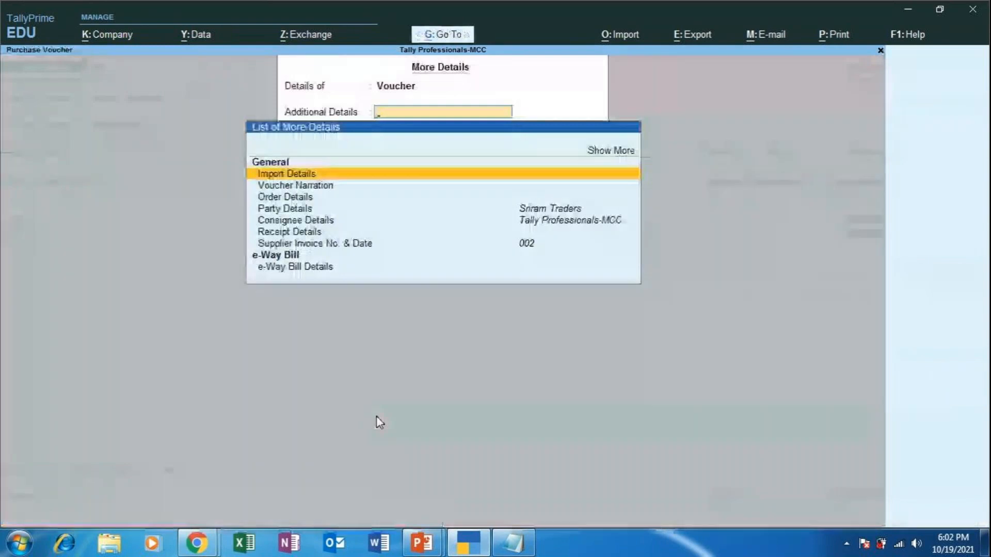
key("Up")
key("Up")
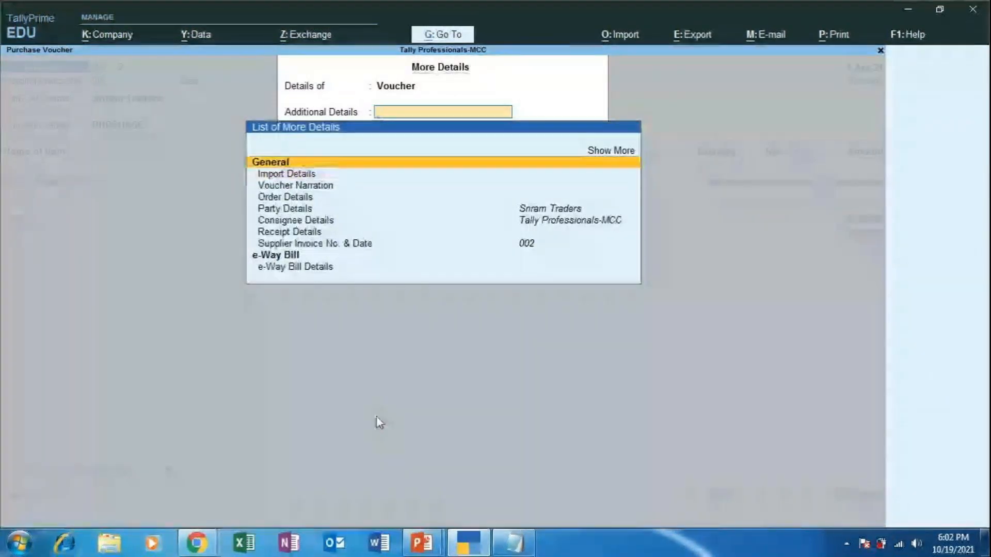
key("Return")
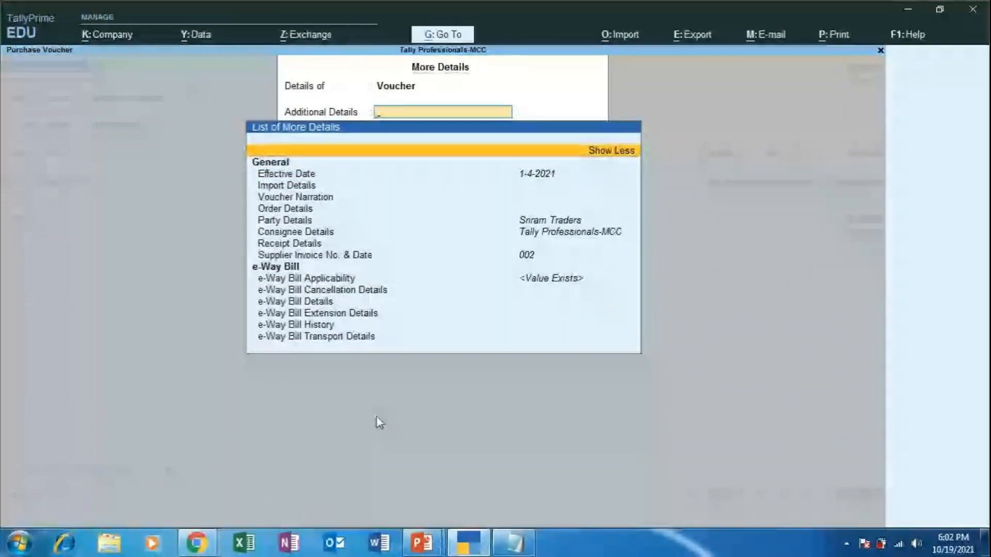
key("Down")
key("Down")
key("Down")
key("Down")
key("Down")
key("Down")
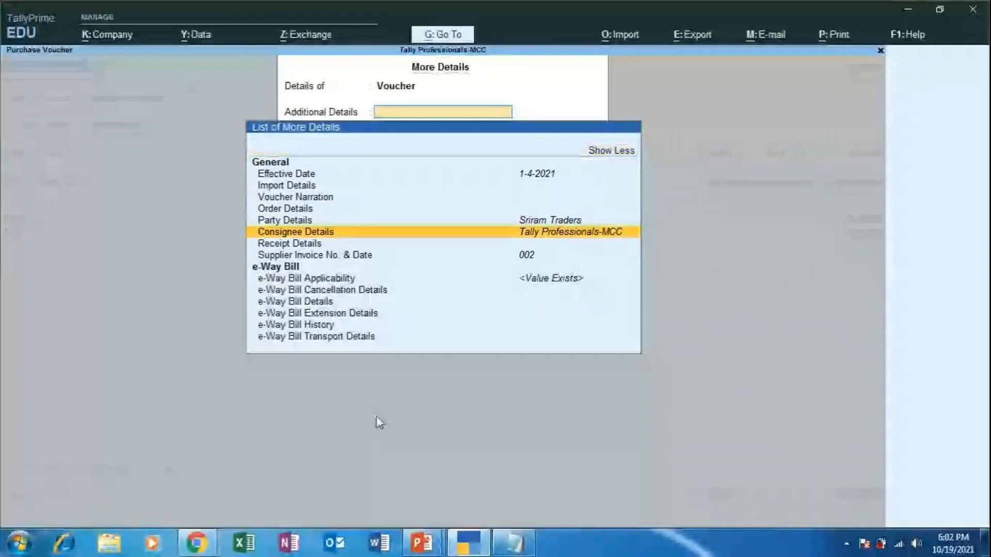
key("Up")
key("Return")
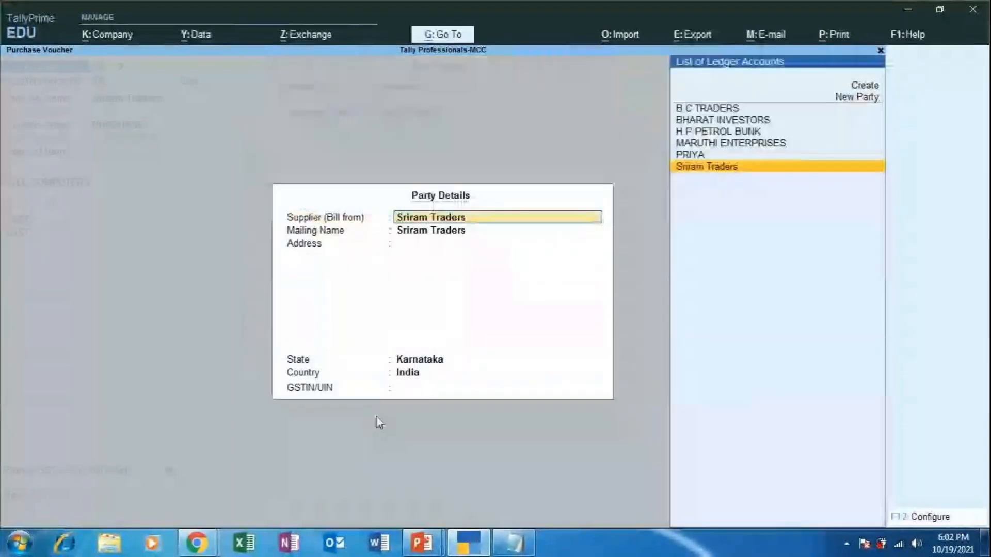
key("Escape")
key("Escape")
key("y")
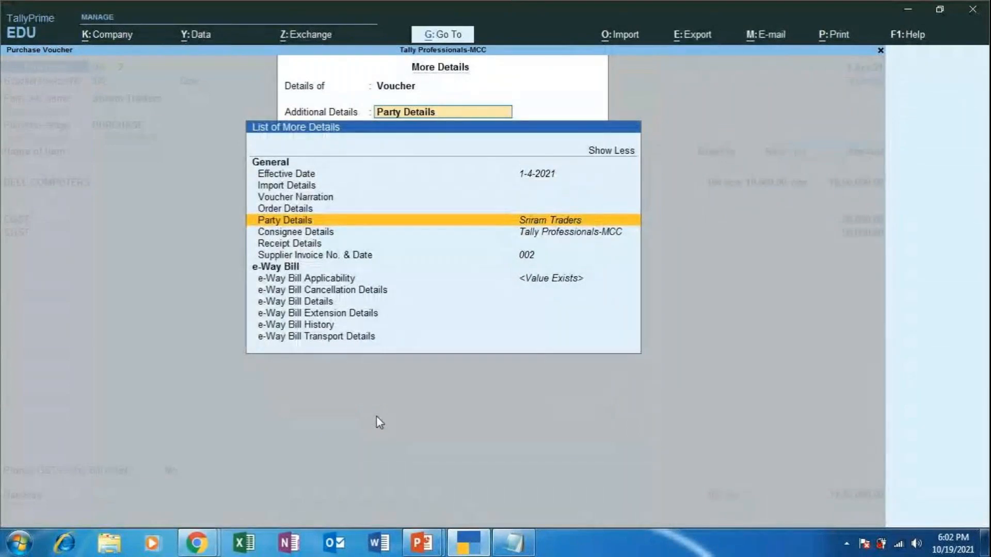
key("Escape")
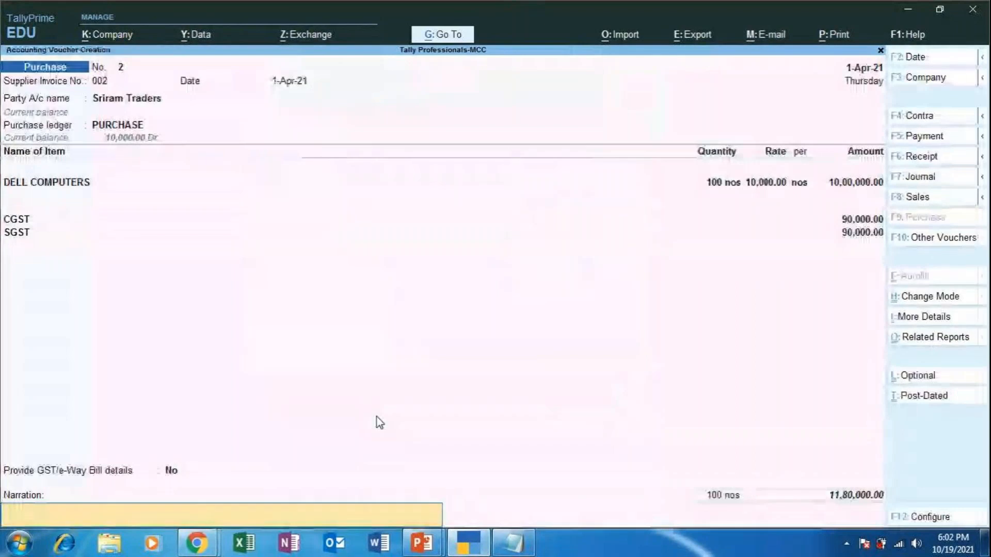
Enter the narration BEING DELL COMPUTERS PURCHASED and check the voucher's related reports list
type("BEING DE")
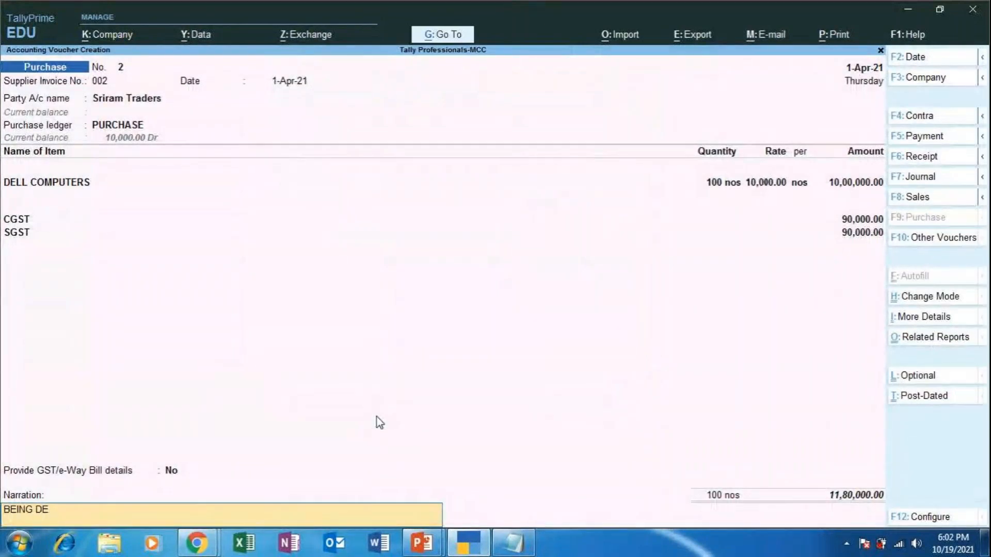
type("LL COMPUTERS PURCH")
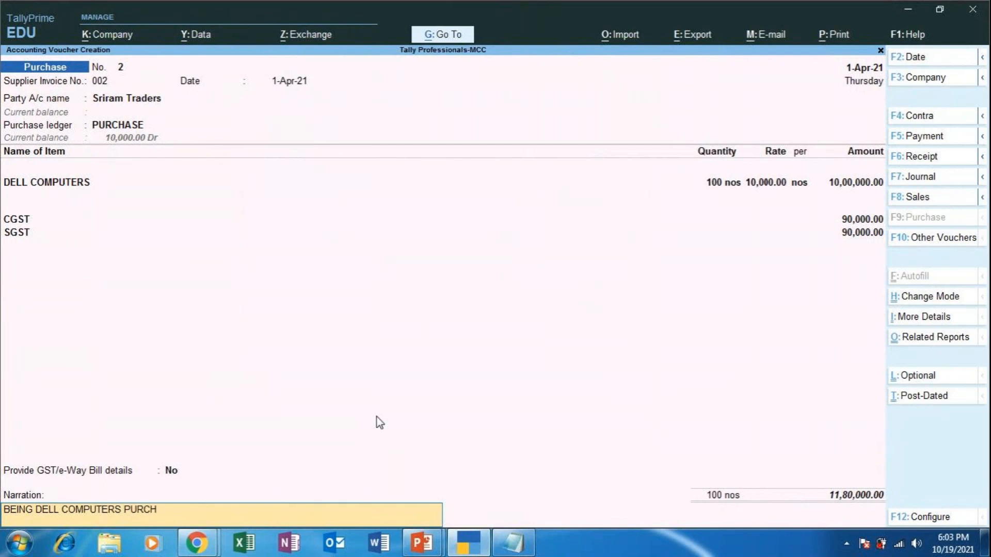
type("ASED")
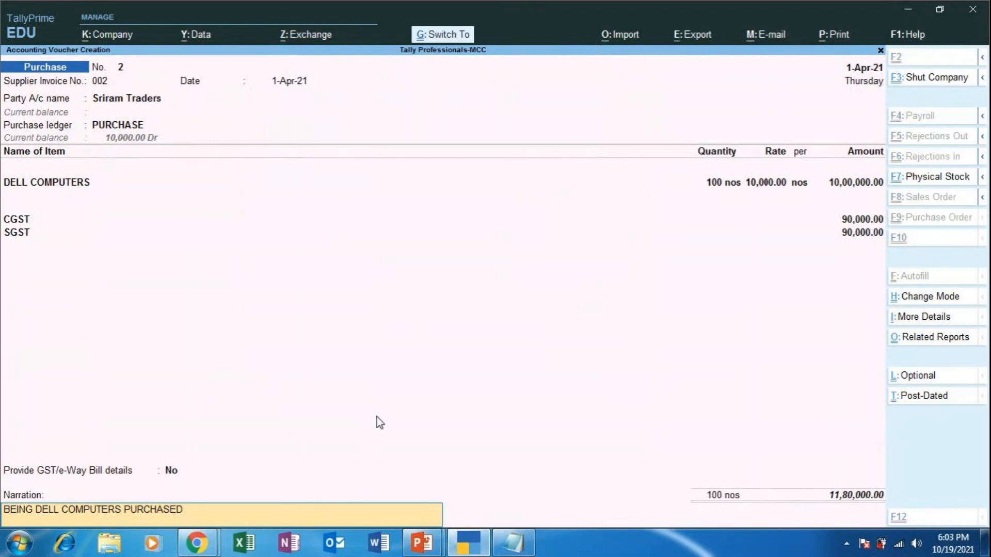
key("ctrl+o")
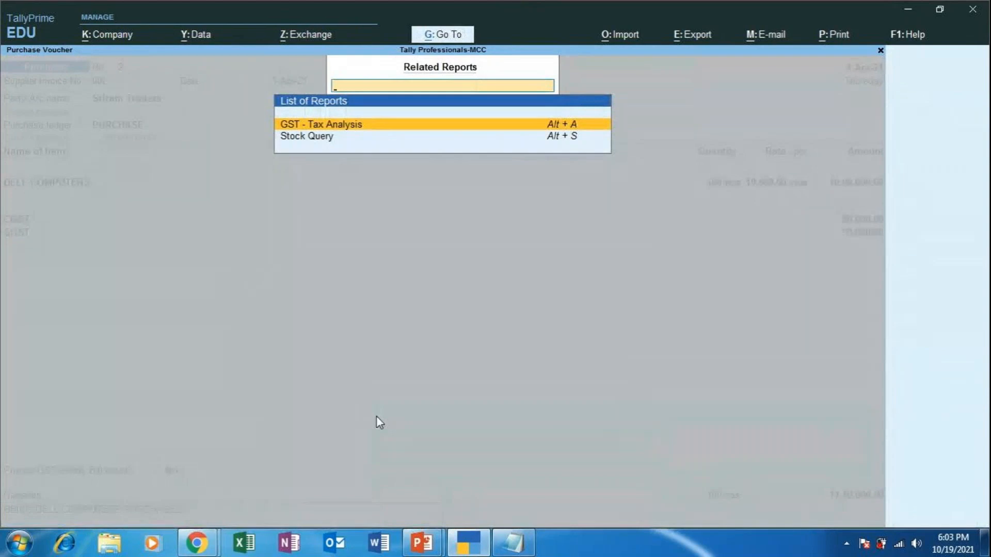
key("Escape")
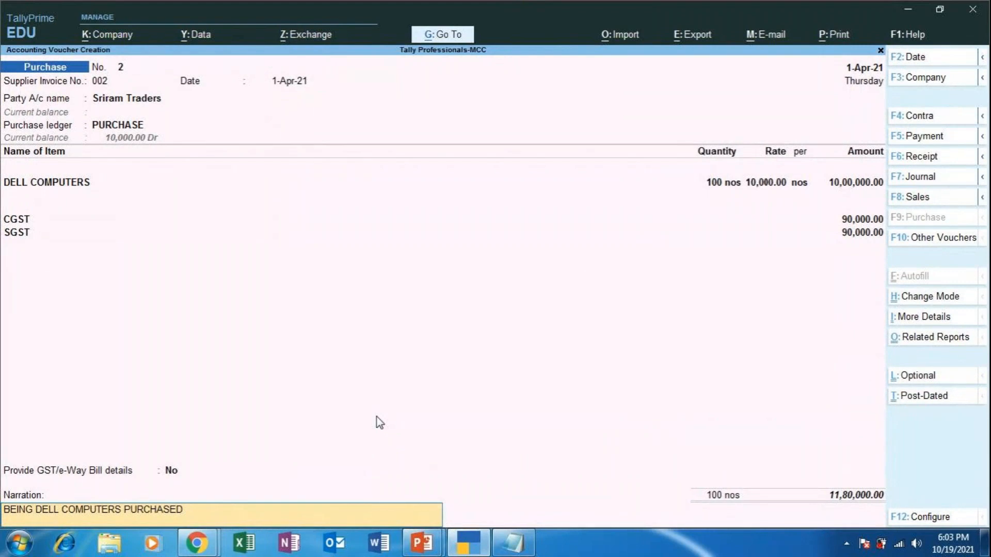
Set Use default Bill-wise details for Bill Allocation to No in the voucher configuration and save it
key("F12")
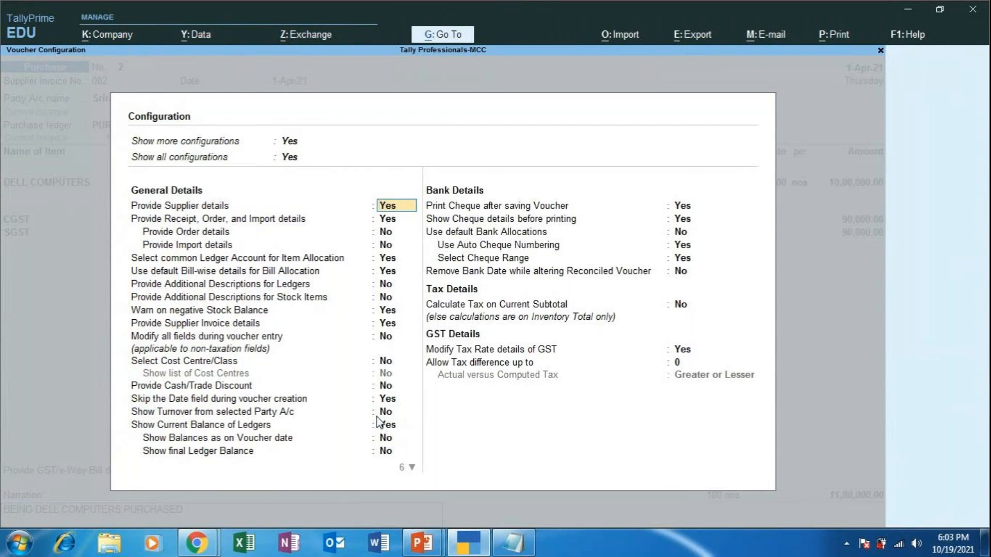
key("Down")
key("Down")
key("Down")
key("Down")
key("Down")
key("Down")
key("Down")
key("Down")
key("Down")
key("Down")
key("Down")
key("Down")
key("Down")
key("Down")
key("Down")
key("Down")
key("Down")
key("Down")
key("Down")
key("Down")
key("Down")
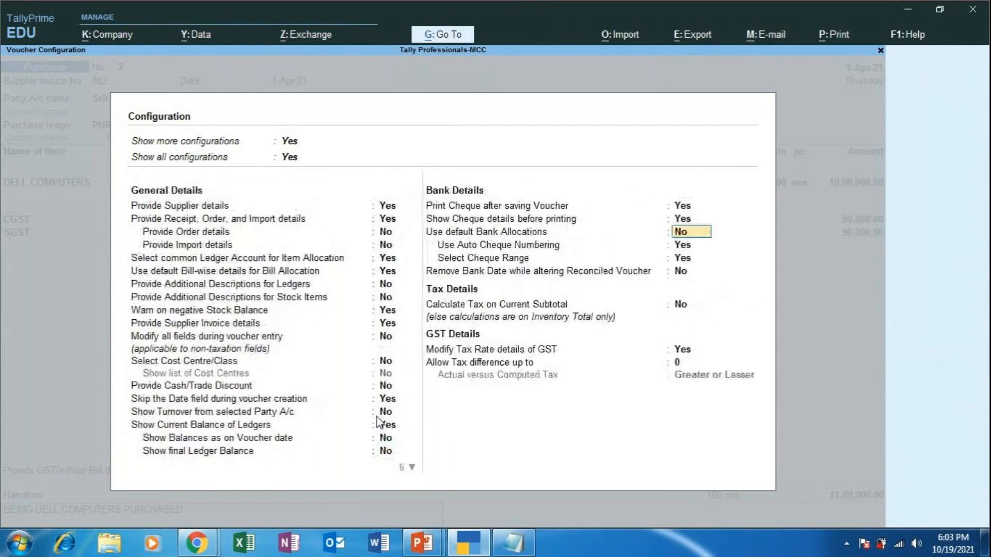
key("Up")
key("Up")
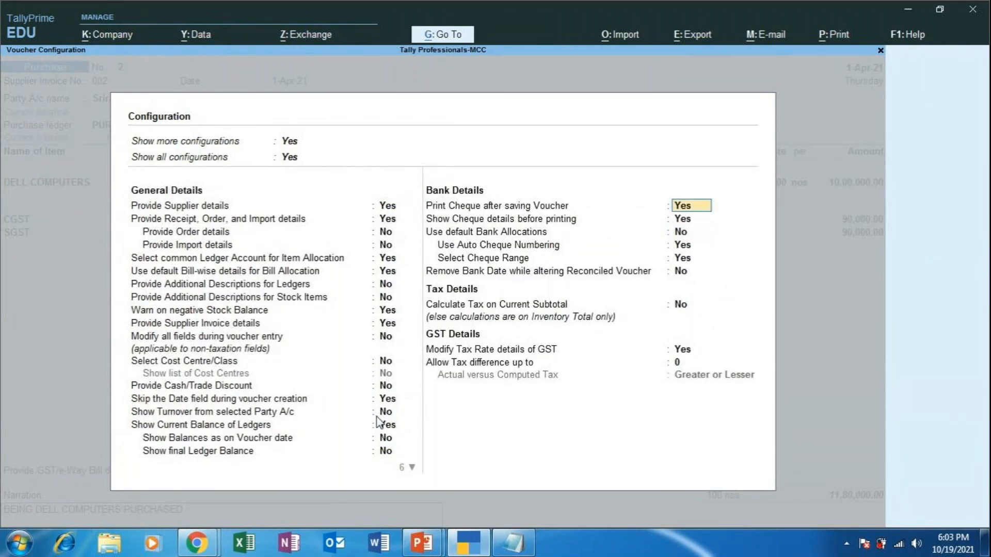
key("Up")
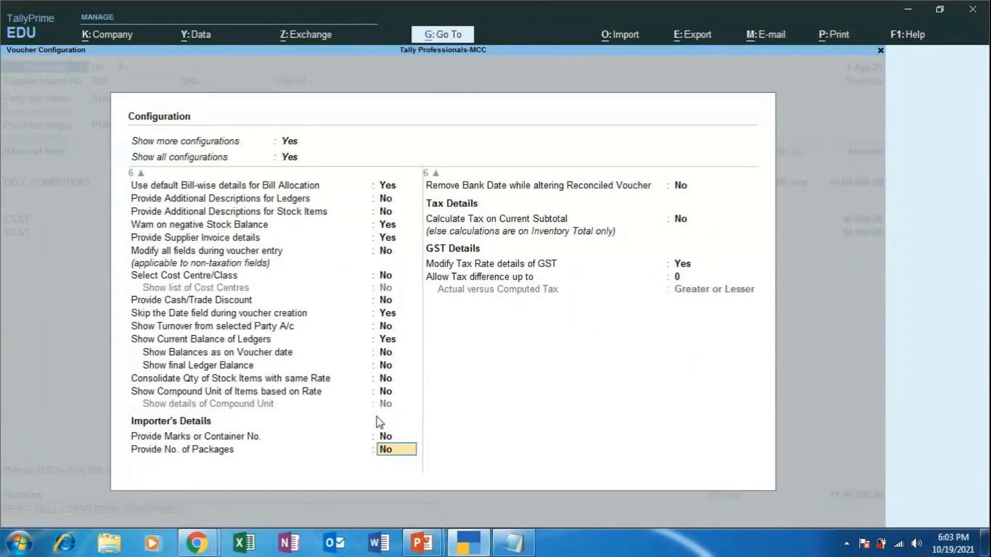
key("Up")
key("Up")
key("Up")
key("Up")
key("Up")
key("Up")
key("Up")
key("Up")
key("Up")
key("Up")
key("Up")
key("Up")
key("Up")
key("Up")
key("Up")
key("Up")
key("Up")
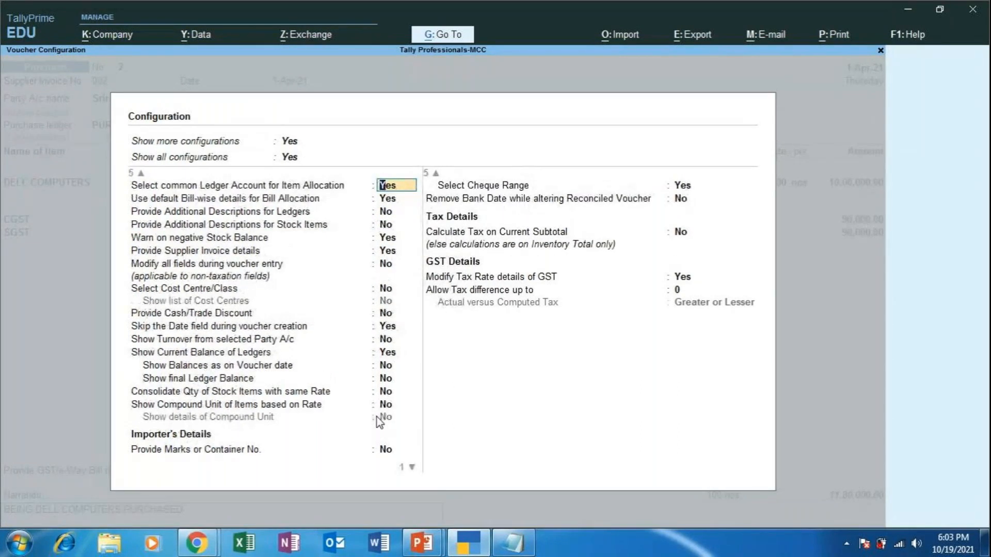
key("Up")
key("Up")
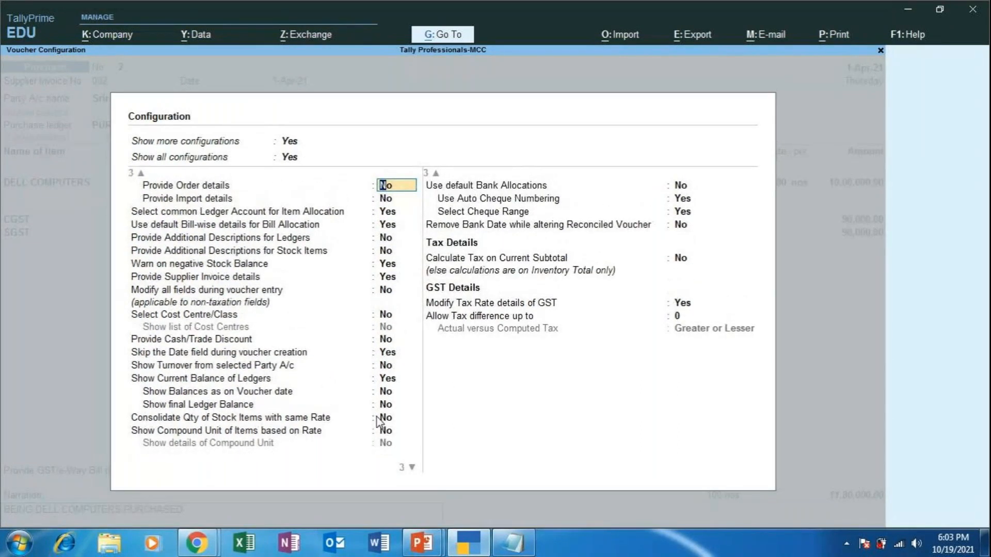
key("Down")
key("Down")
key("Down")
type("N")
key("Return")
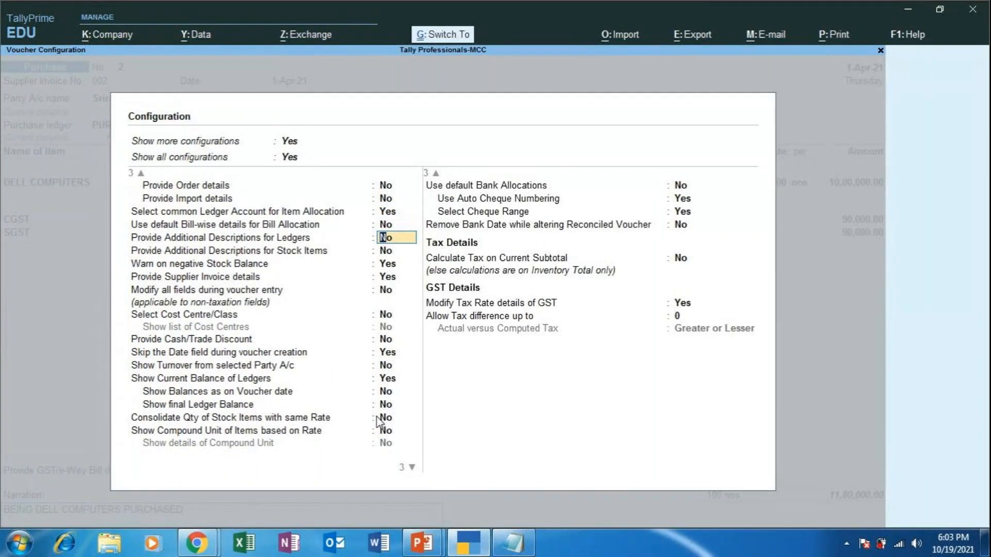
key("ctrl+a")
Add a New Ref named SRIRAM TRADERS in the supplier's bill-wise details and return to the voucher
key("Return")
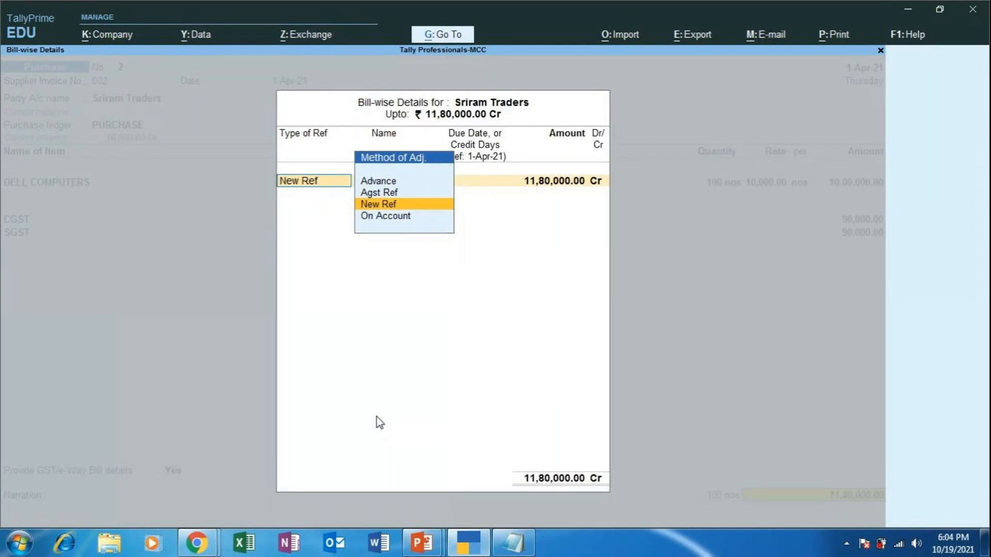
key("Return")
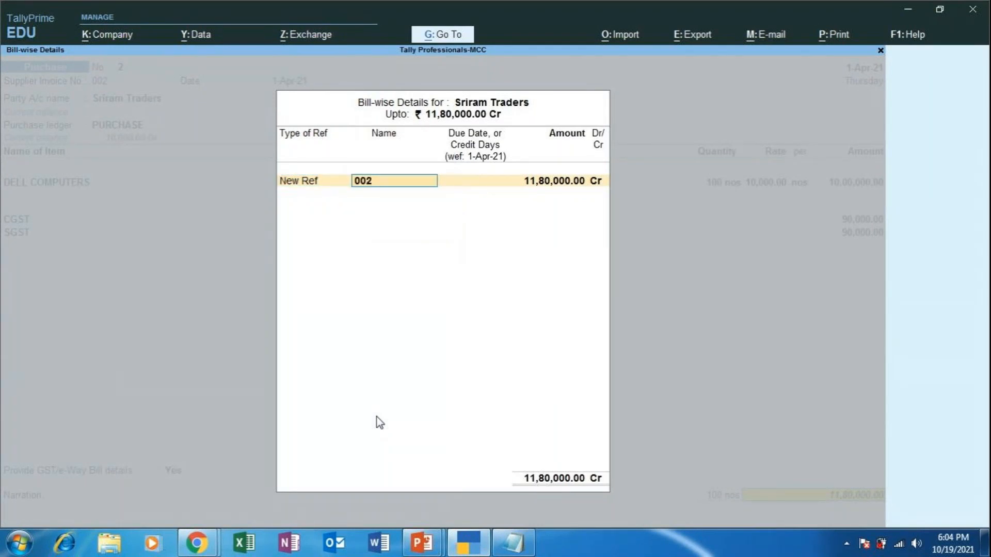
type("SRIRAM TRADERS")
key("Return")
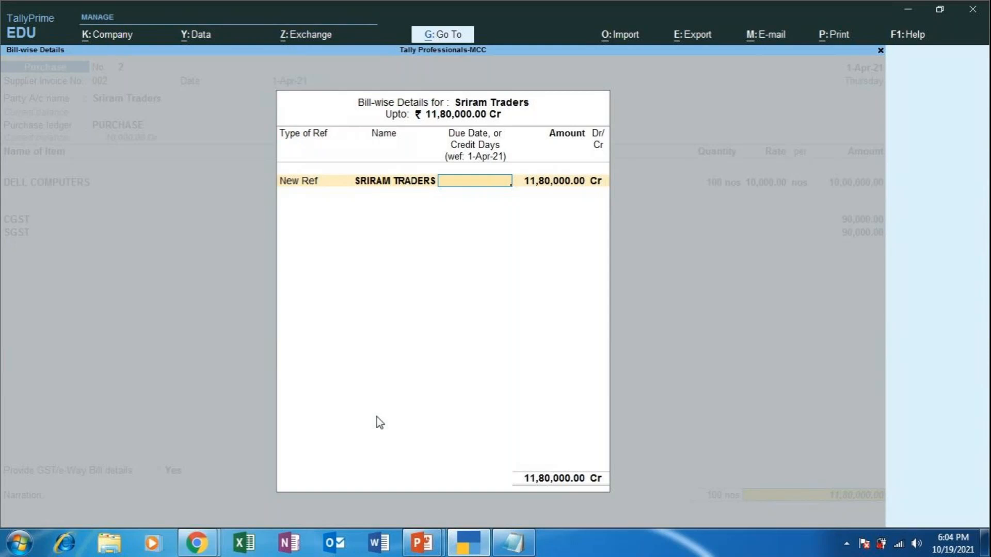
key("Escape")
key("y")
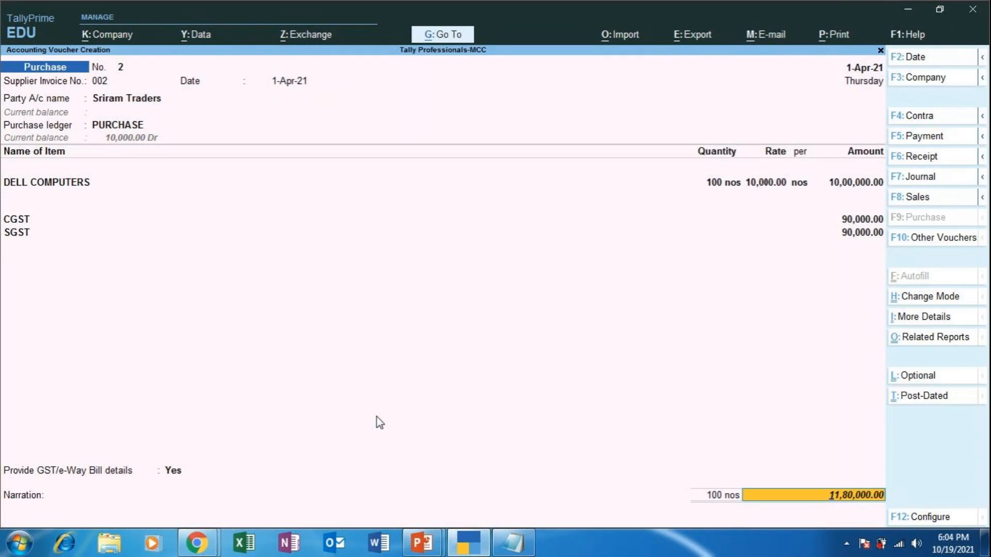
Check the Use default Bill-wise details for Bill Allocation option in the voucher configuration and return to the voucher
key("F12")
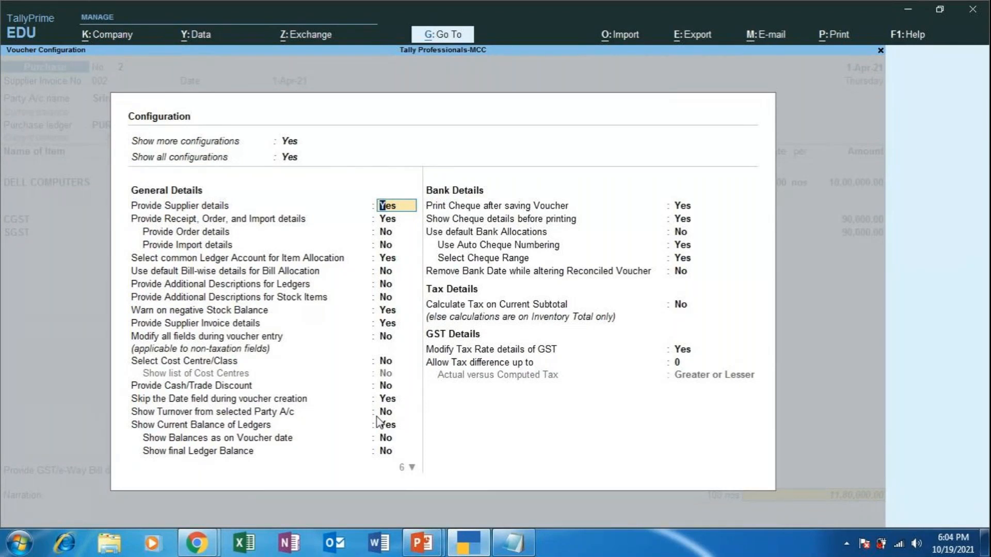
key("Return")
key("Return")
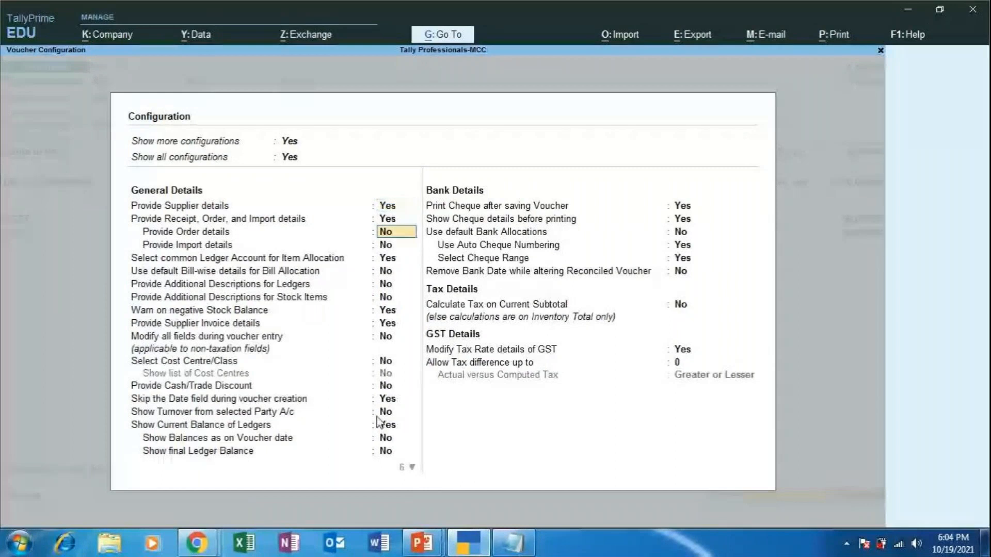
key("Return")
key("Return")
key("Return")
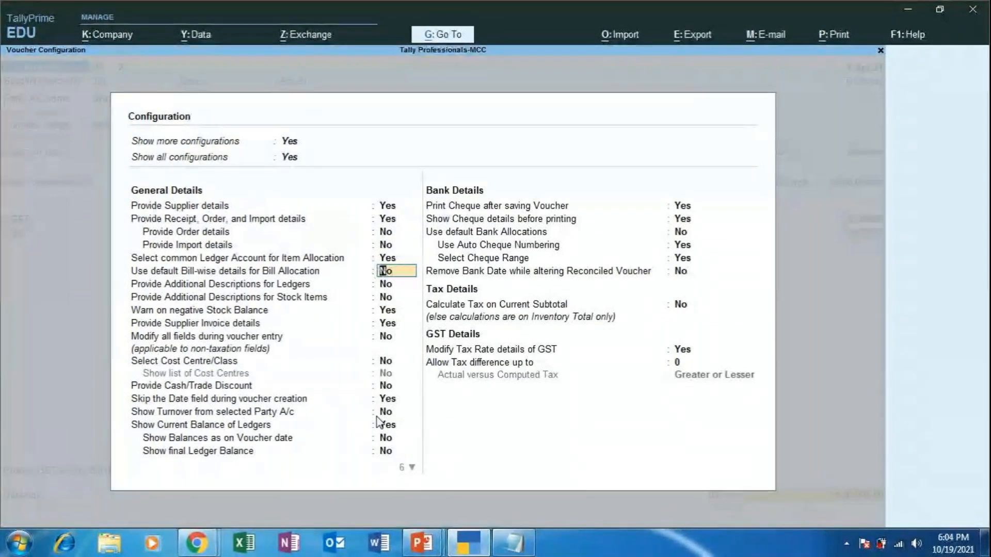
key("ctrl+a")
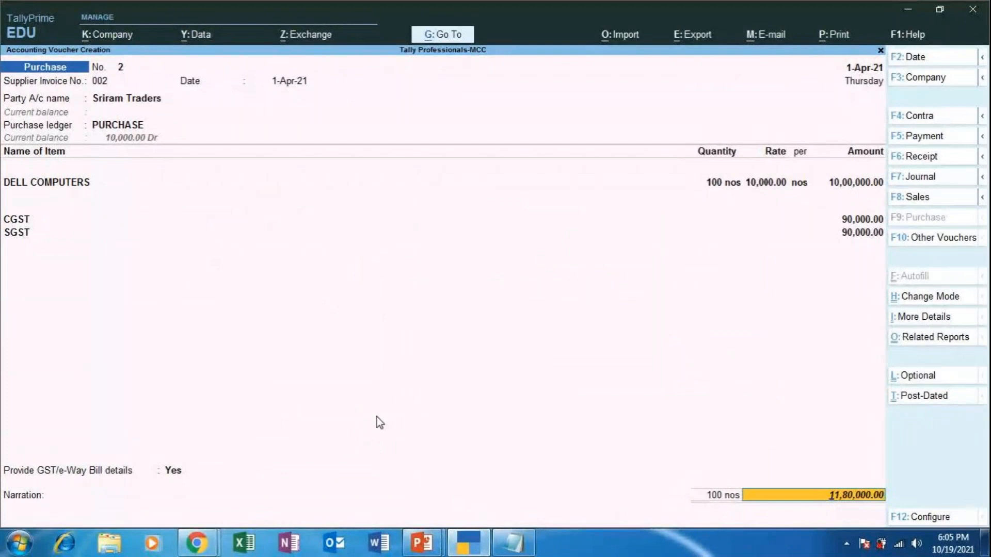
Complete the supplier's bill-wise details with New Ref SRIRAM TRADERS, 30 days credit and the full amount as Cr
key("Return")
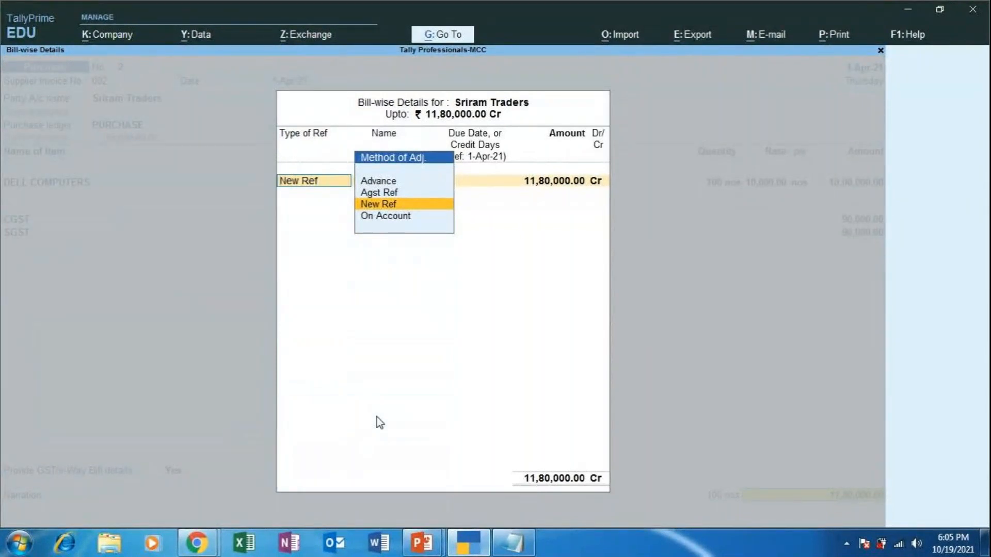
key("Return")
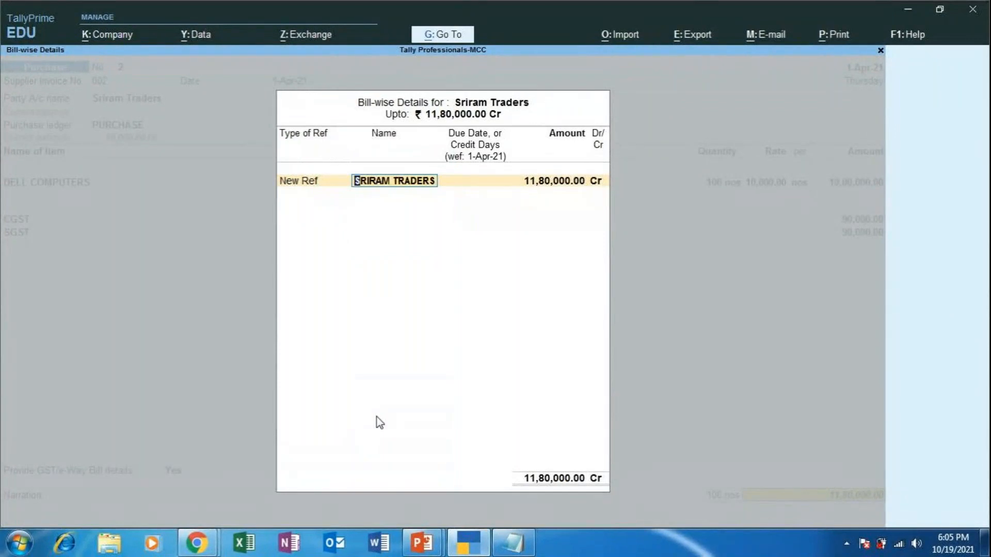
key("Return")
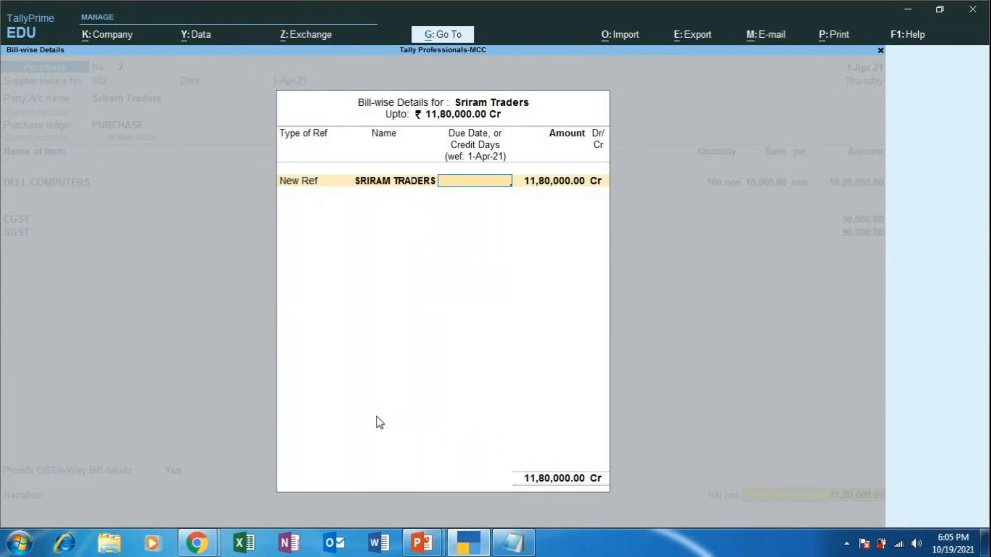
type("30")
key("Return")
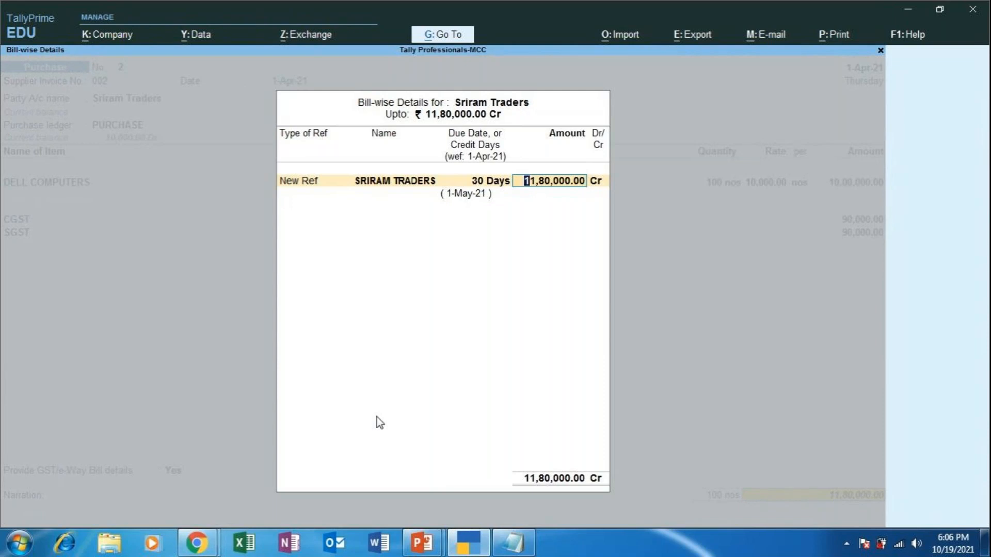
key("Return")
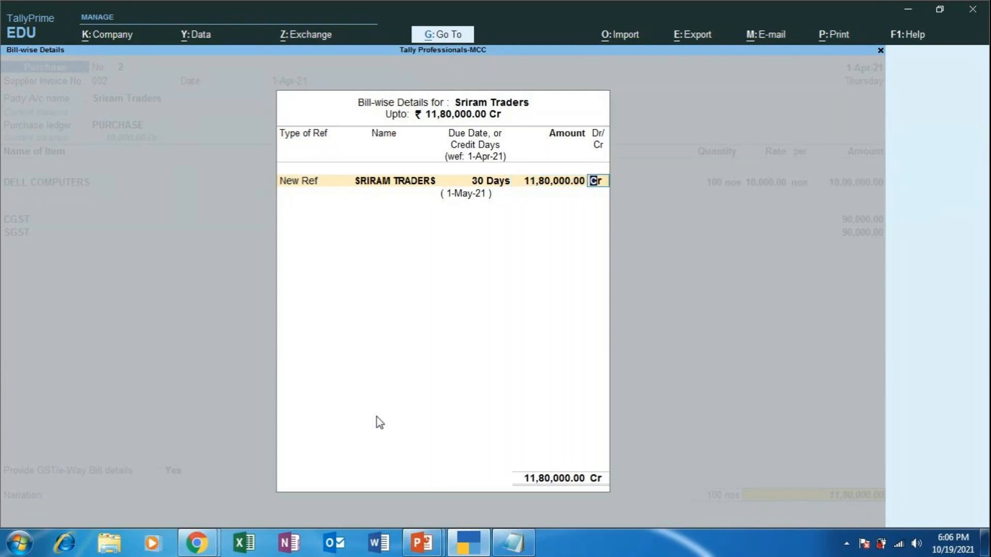
key("Return")
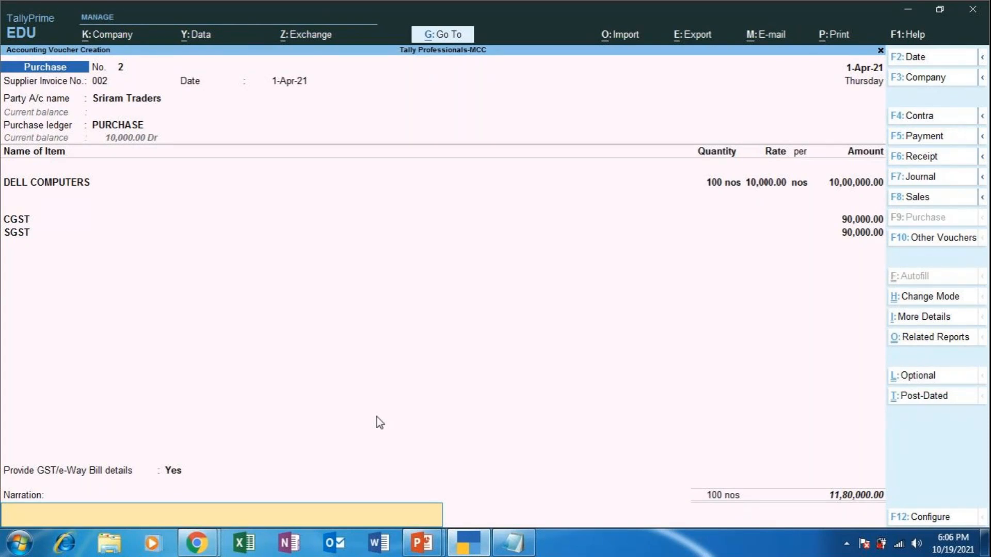
Enter the narration BEING DELL COMPUTERS PURCHASED ON CREDIT SUBJECT TO GST AT 18%
type("BEING DELL COMPUTERS PURCHASED")
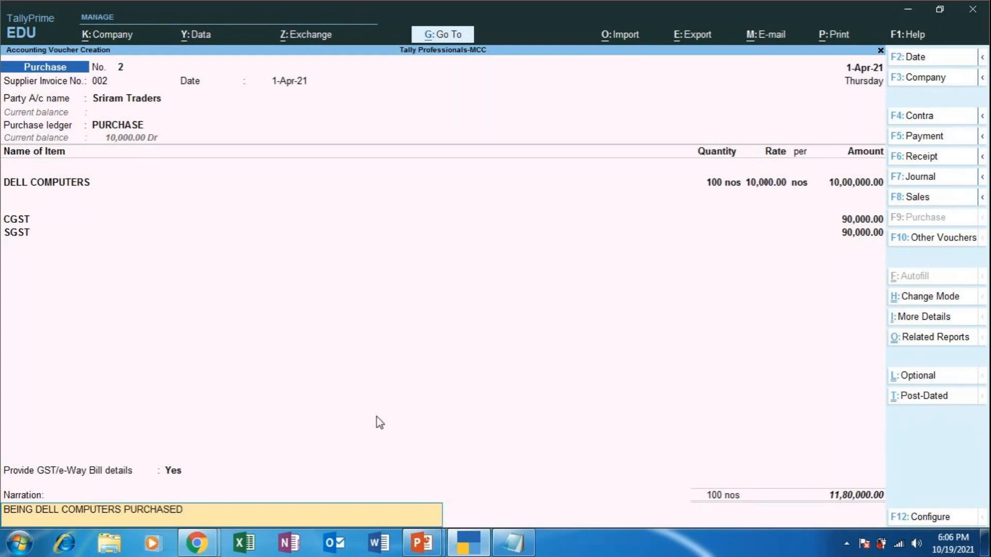
type(" ON CRED")
type("IT SUBJECT TO GST")
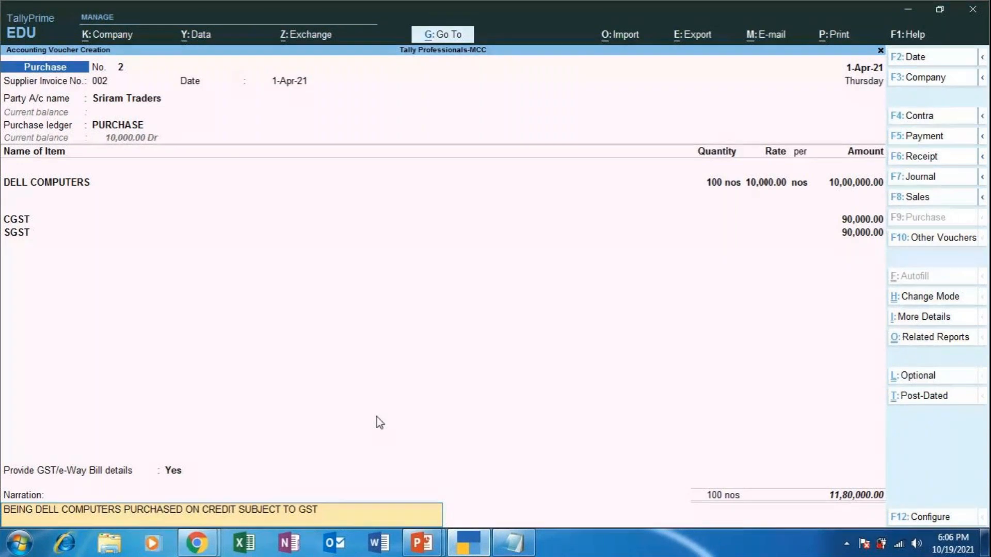
type(" AT 18%")
Check the GoToMeeting session in Chrome and return to TallyPrime
left_click(196, 543)
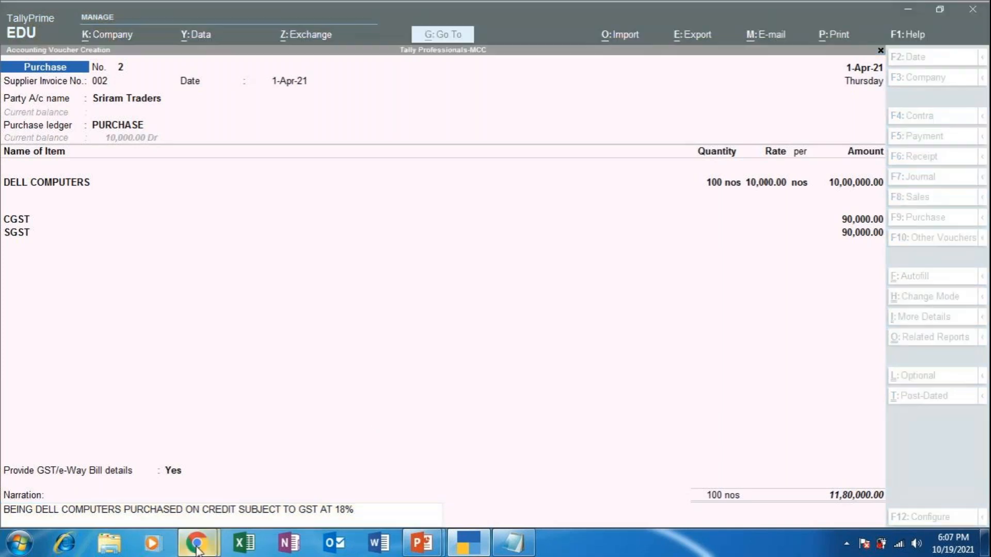
left_click(149, 463)
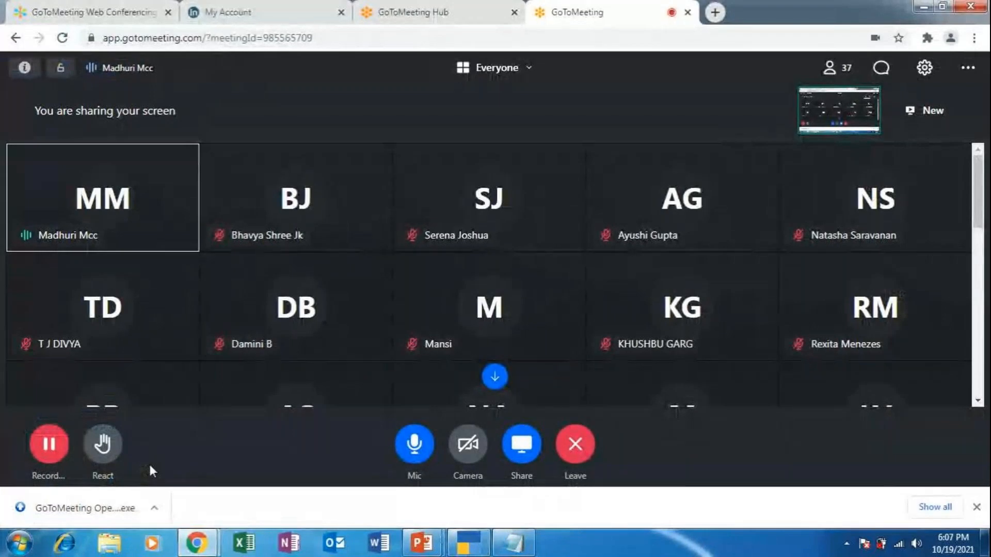
left_click(464, 543)
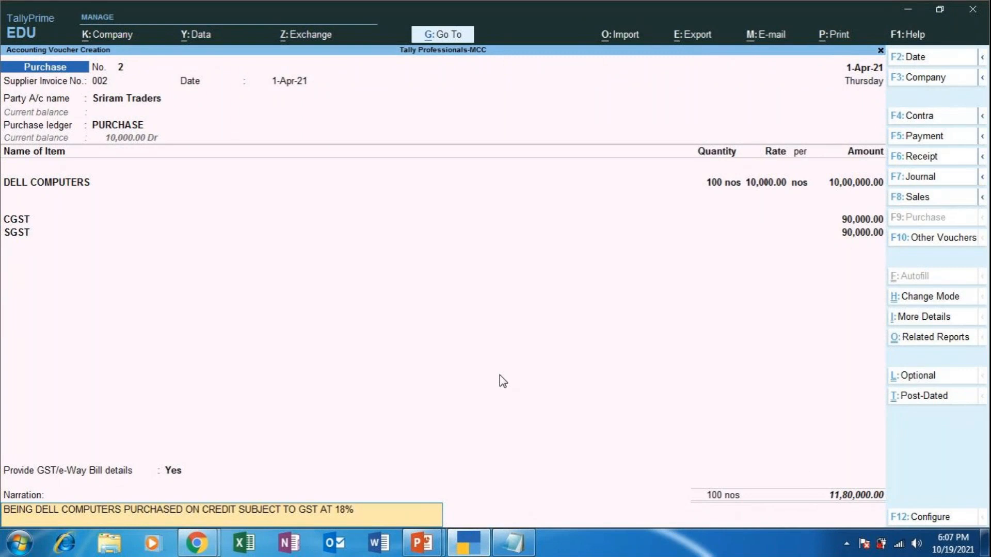
Accept and save the purchase voucher, and bring up the open PowerPoint presentations
key("Return")
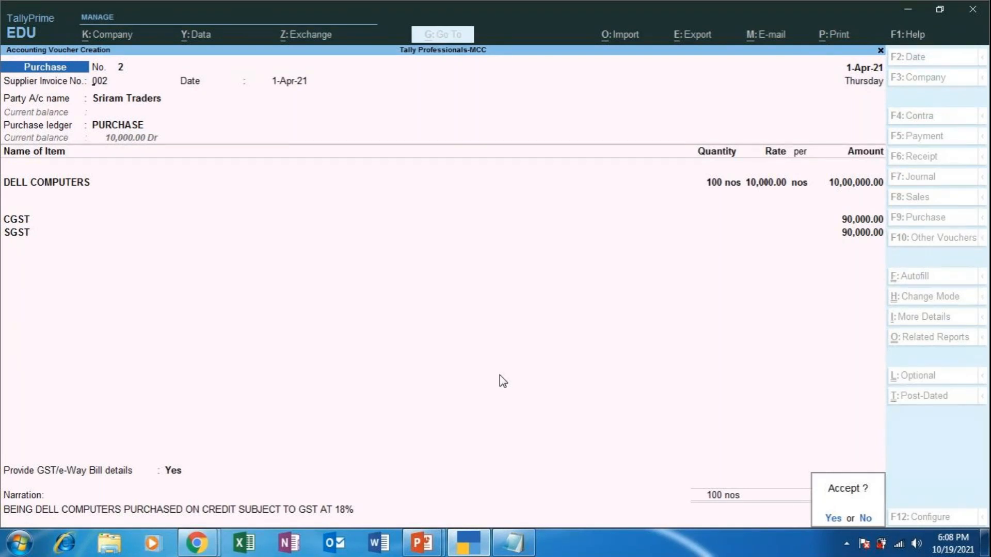
key("Return")
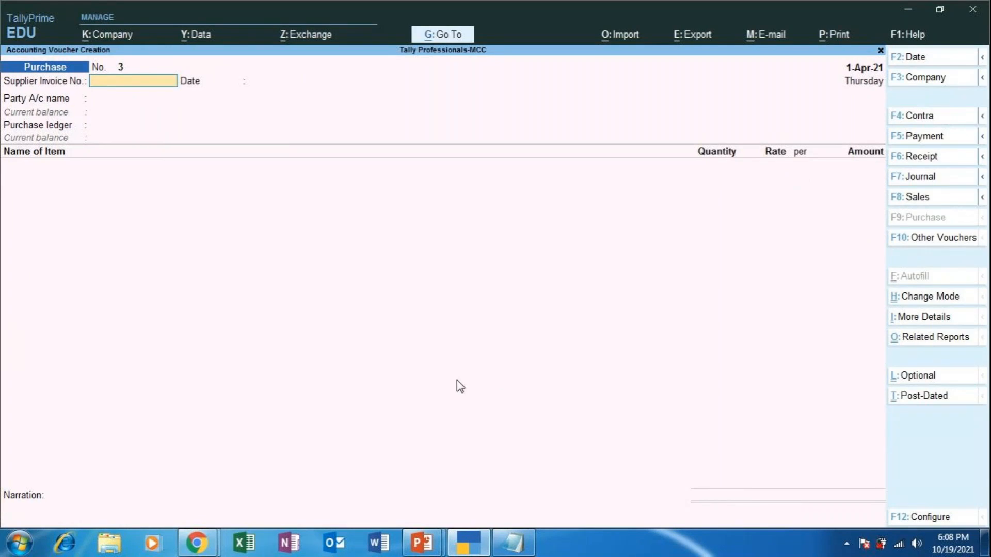
left_click(407, 548)
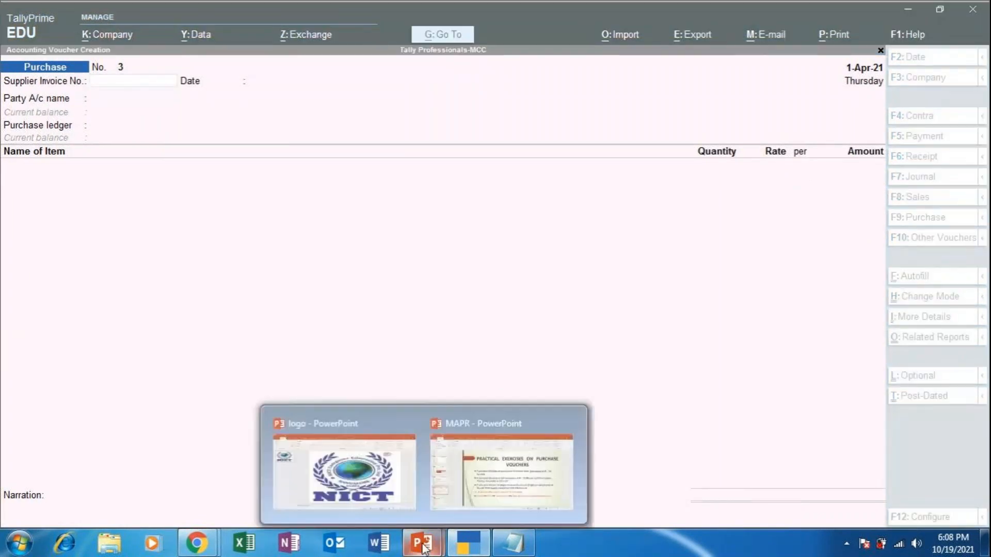
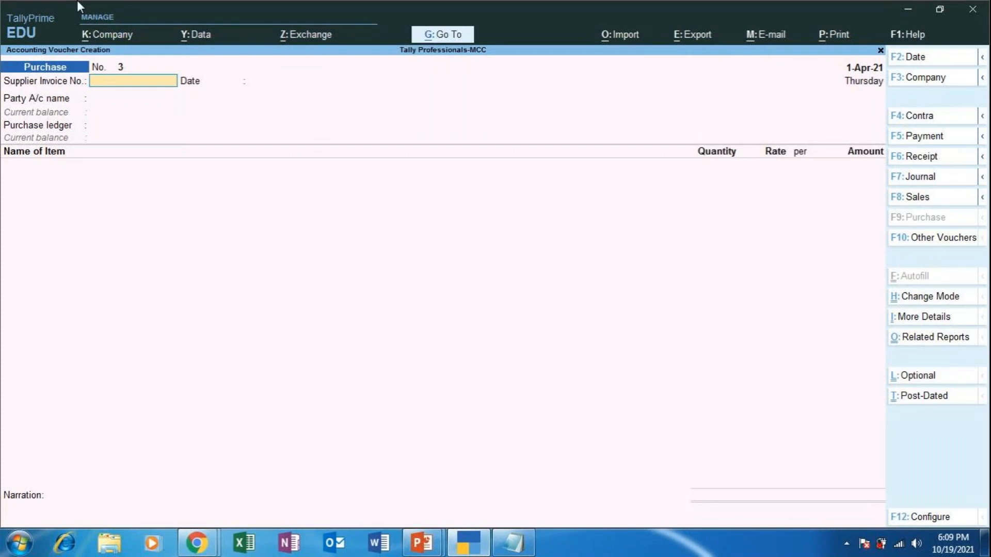
Show more company features, enable Use Discount column in invoices, and save the Tally Professionals-MCC feature settings
left_click(109, 35)
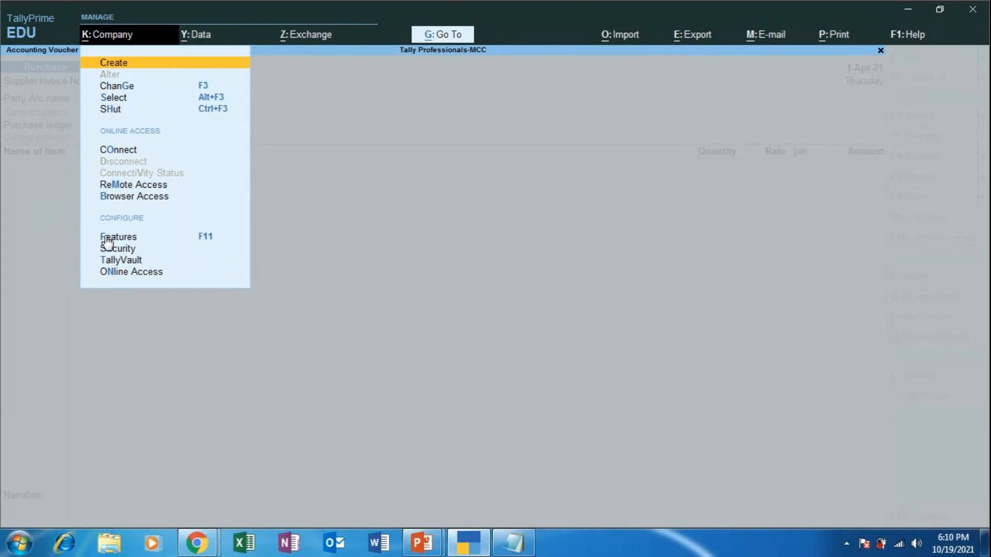
left_click(204, 242)
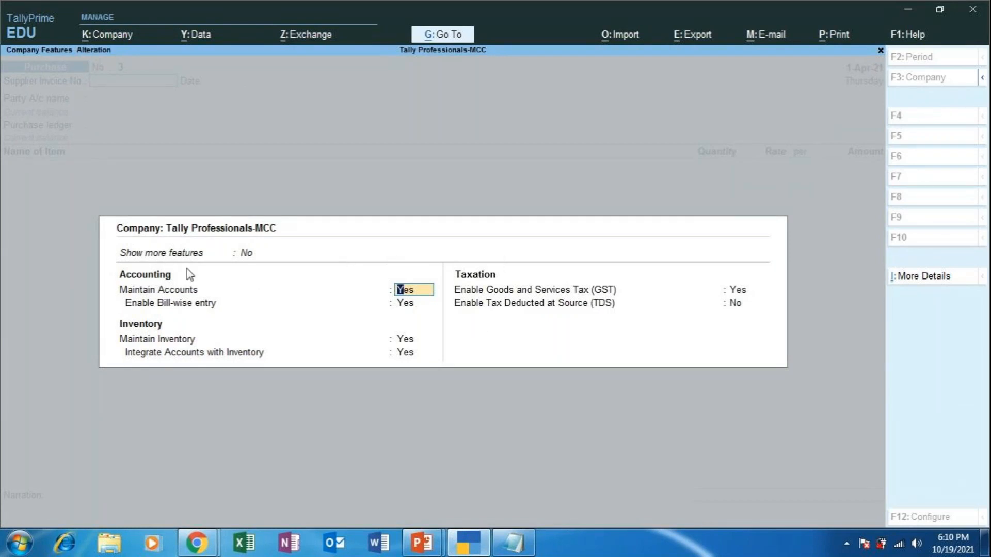
left_click(246, 254)
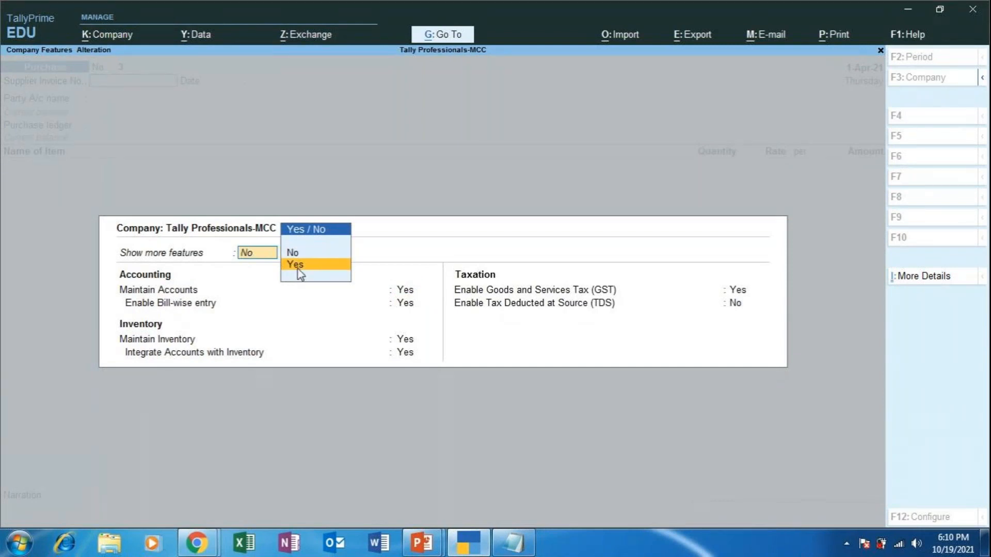
left_click(297, 266)
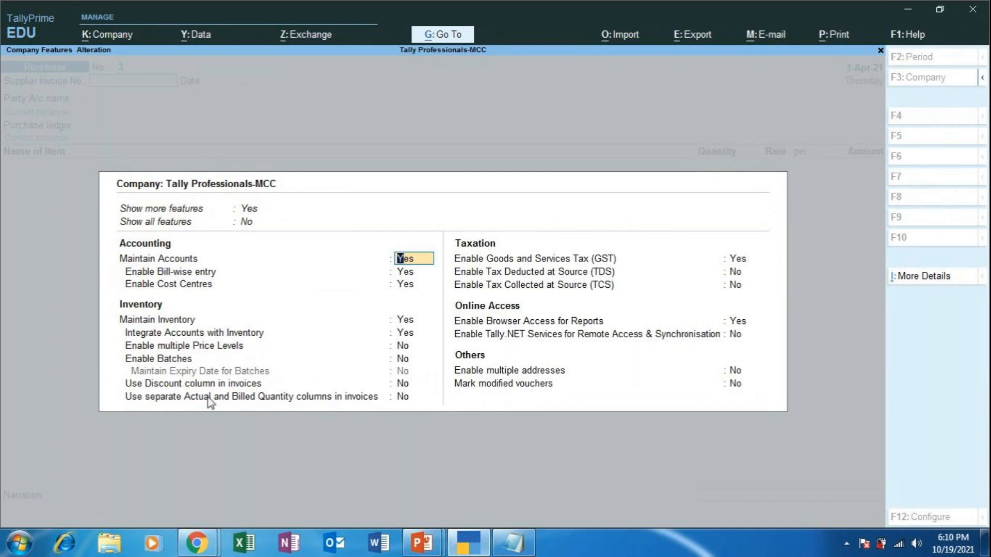
left_click(402, 384)
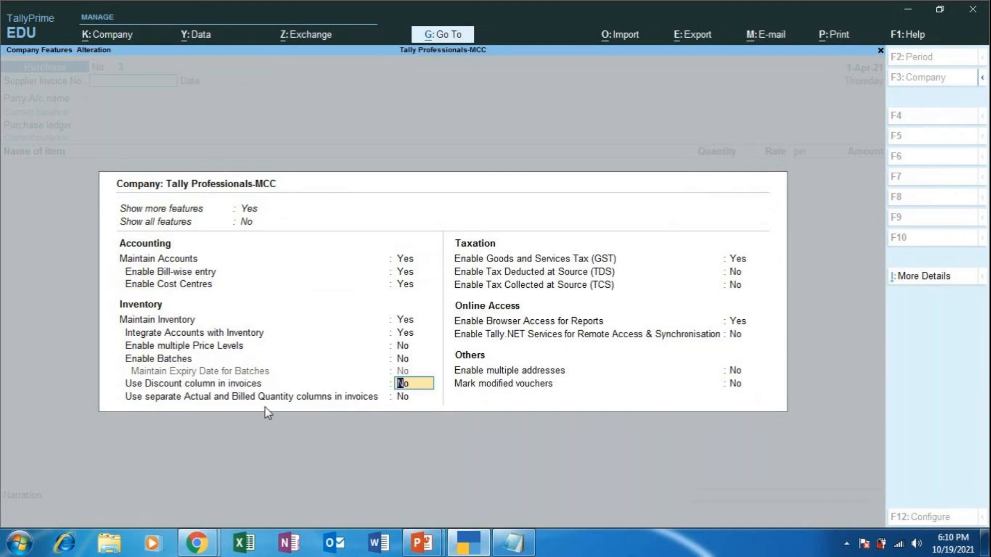
type("YES")
key("ctrl+a")
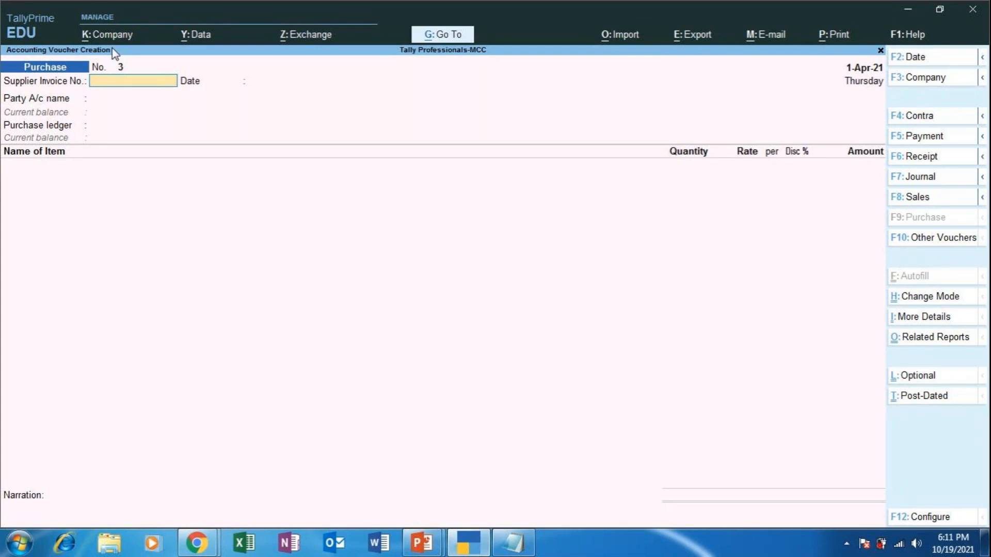
Review the Use Discount column in invoices option in the company features and return to the purchase voucher
left_click(122, 39)
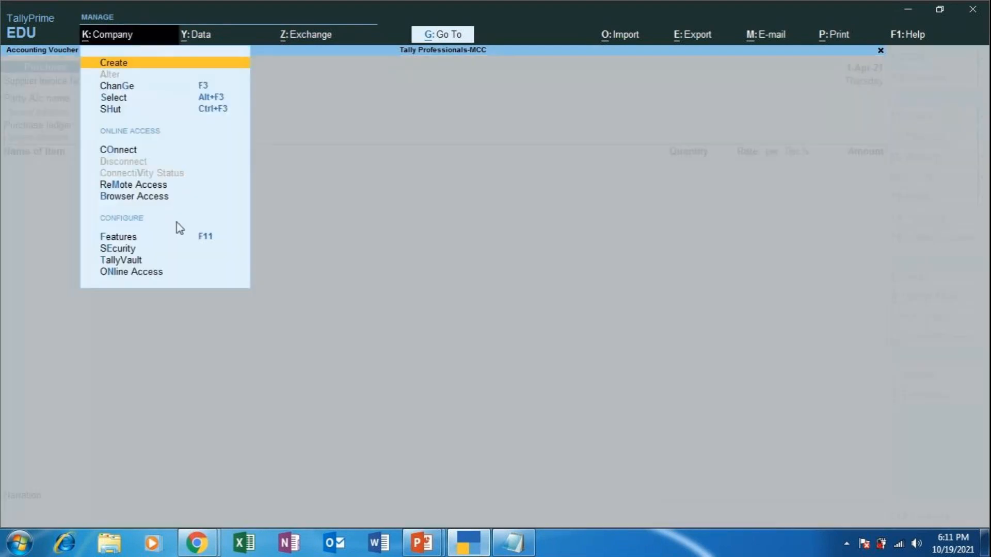
left_click(204, 240)
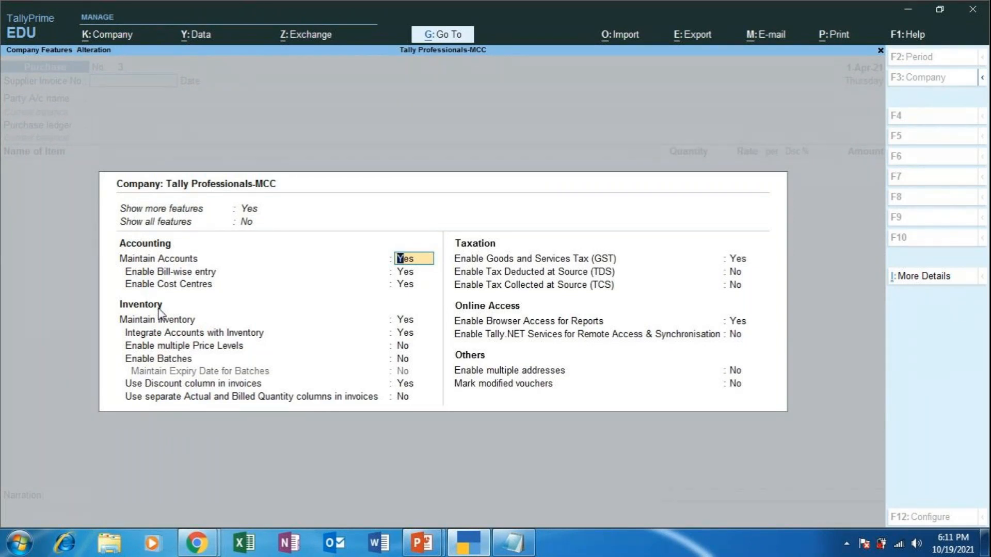
key("Down")
key("Down")
key("Down")
key("Down")
key("Down")
key("Down")
key("Down")
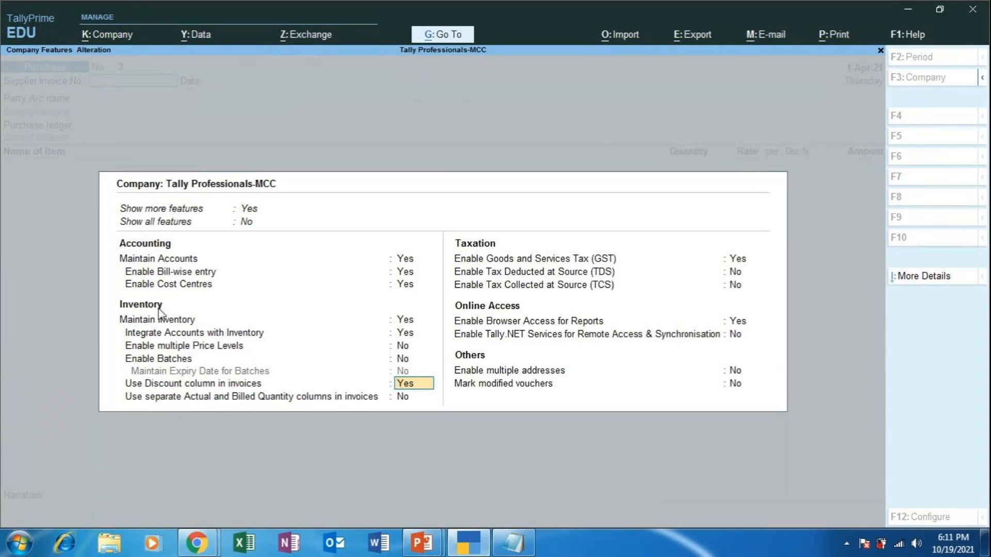
key("ctrl")
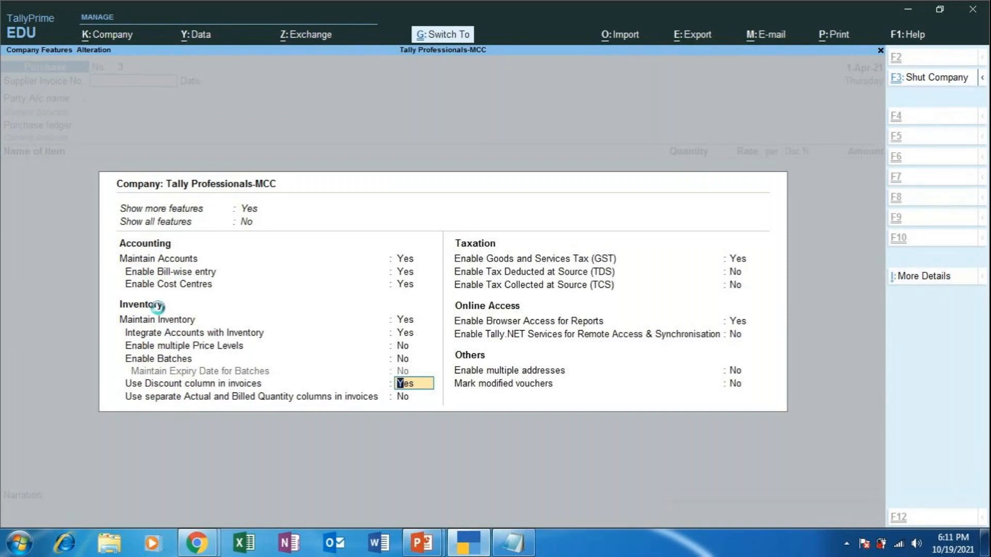
key("ctrl+a")
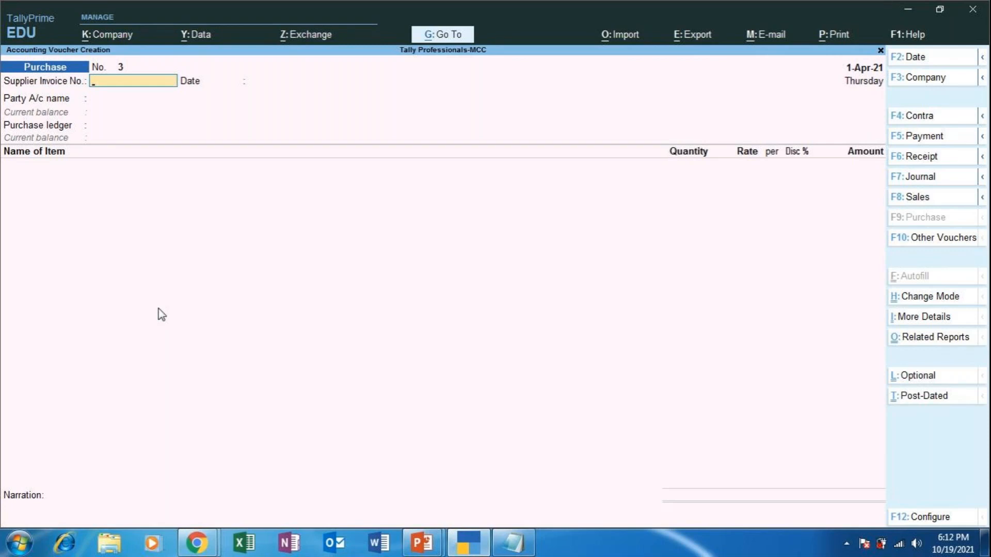
Enter supplier invoice number 003 dated 1-Apr-21 on the purchase voucher
type("003")
key("Return")
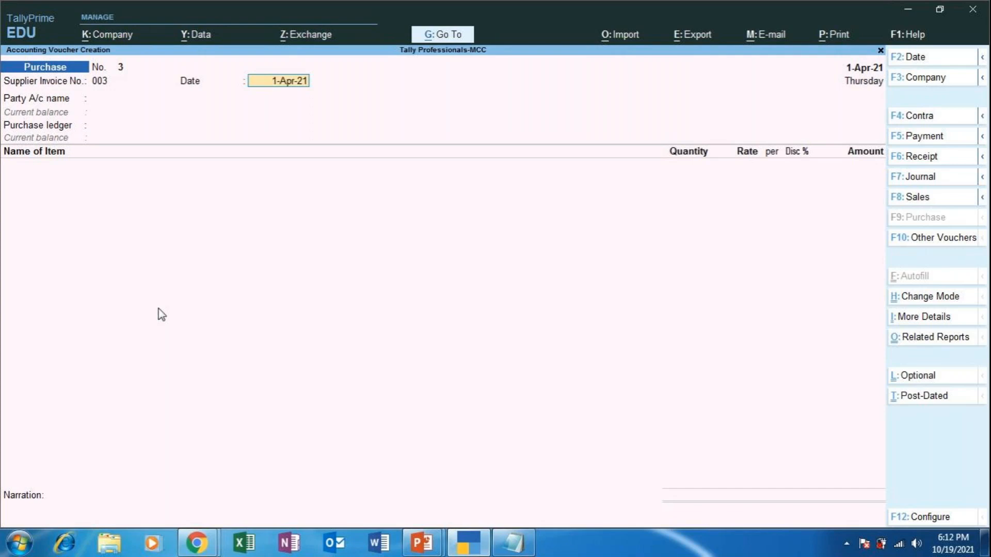
key("Return")
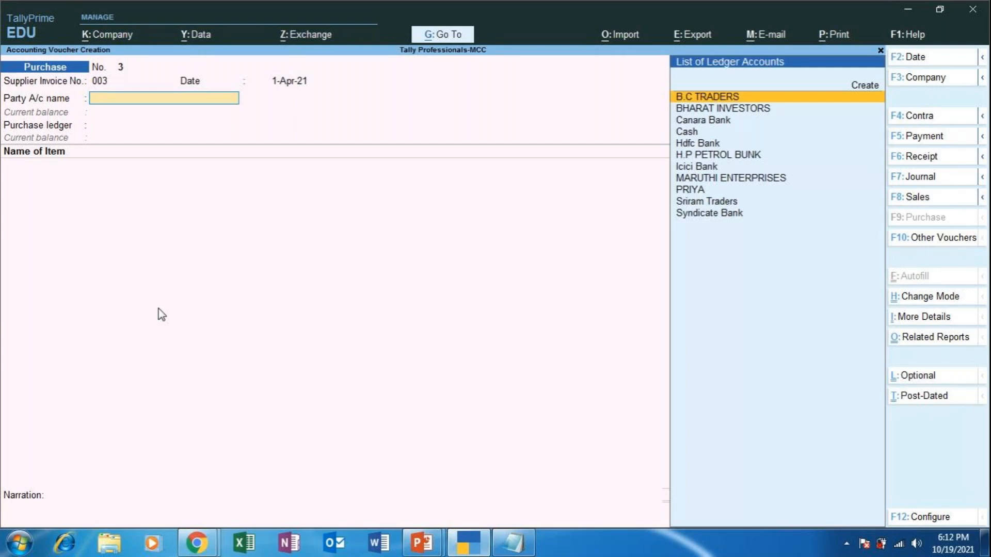
Start a new party ledger named SWATHI ENTERPRISES and place it under Sundry Creditors
key("Up")
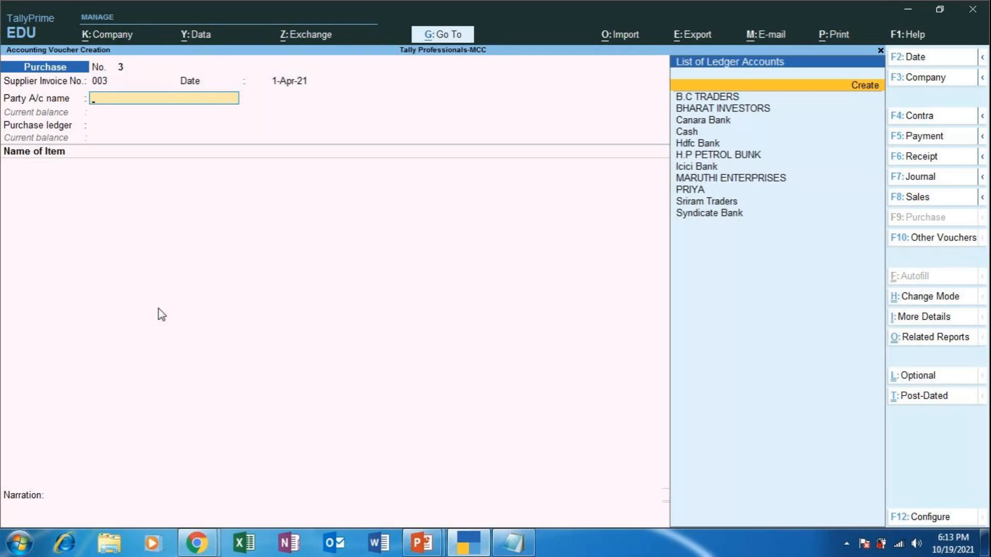
key("Return")
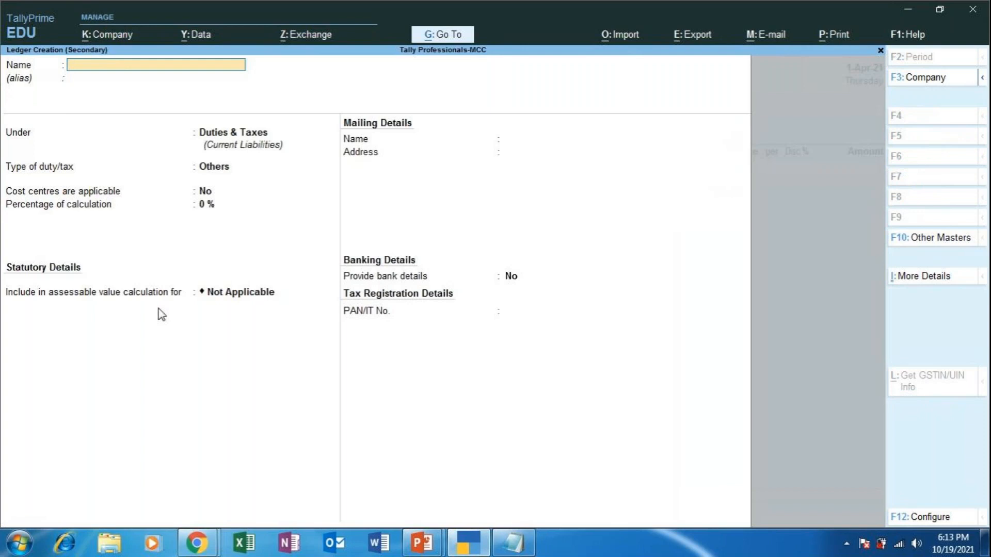
type("SWATHI ENTERPRISES")
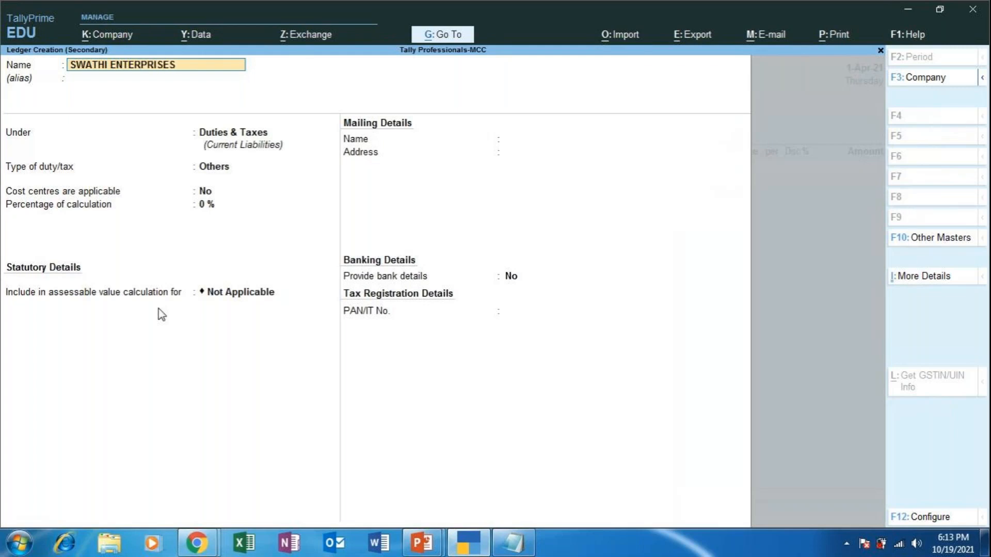
key("Return")
key("Return")
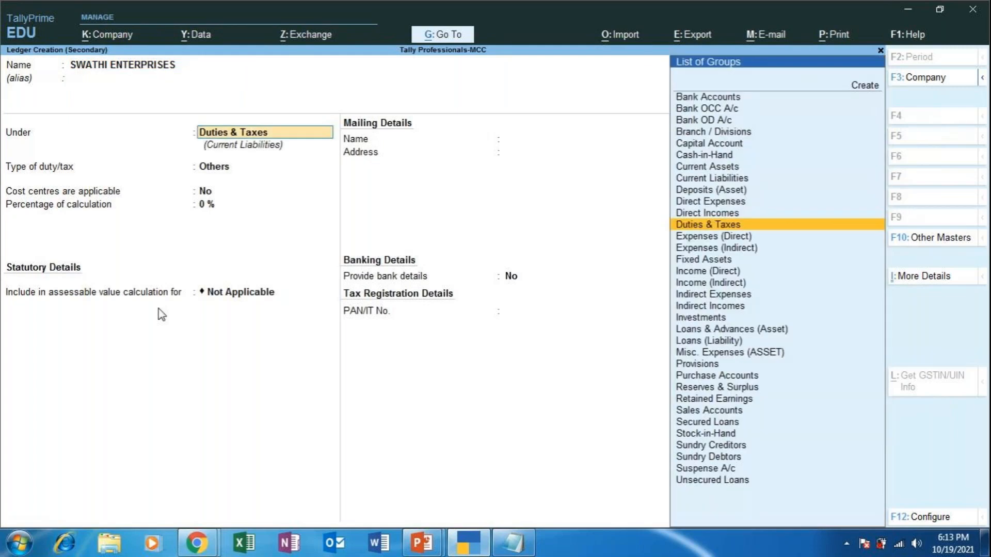
type("SUNDRY")
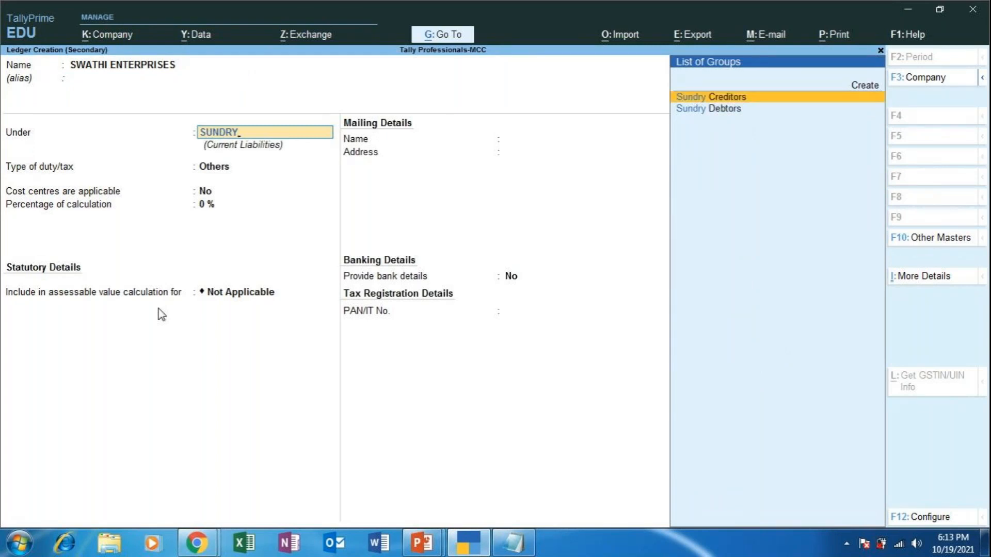
key("Return")
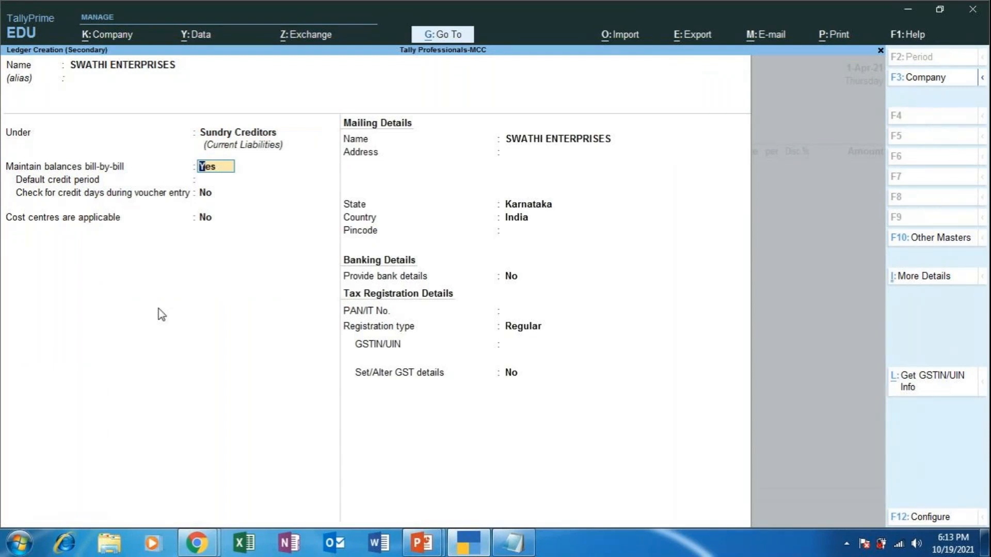
Keep bill-by-bill balances, state Karnataka and Regular registration without a GSTIN, and save the SWATHI ENTERPRISES ledger
key("Return")
key("Return")
key("Return")
key("Return")
key("Return")
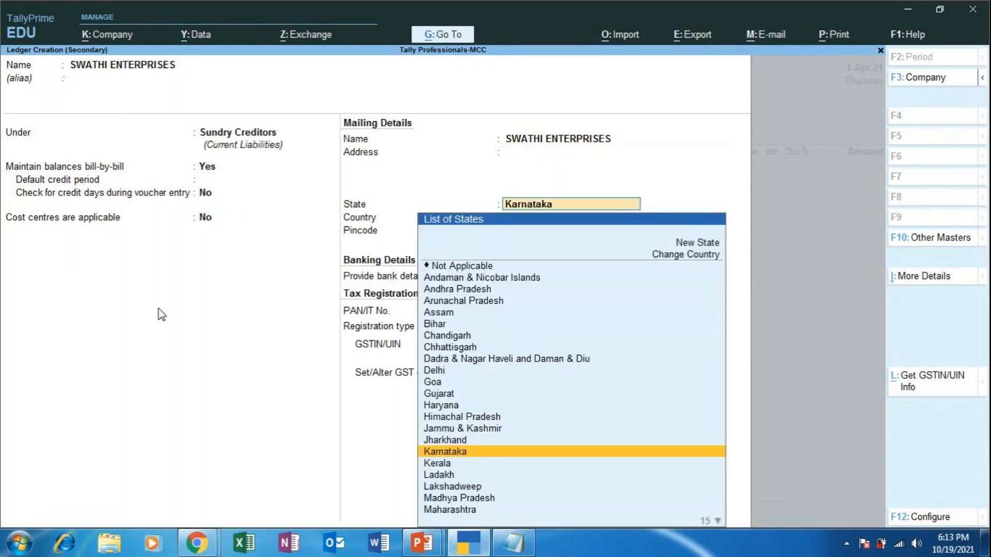
key("Return")
key("Return")
key("Return")
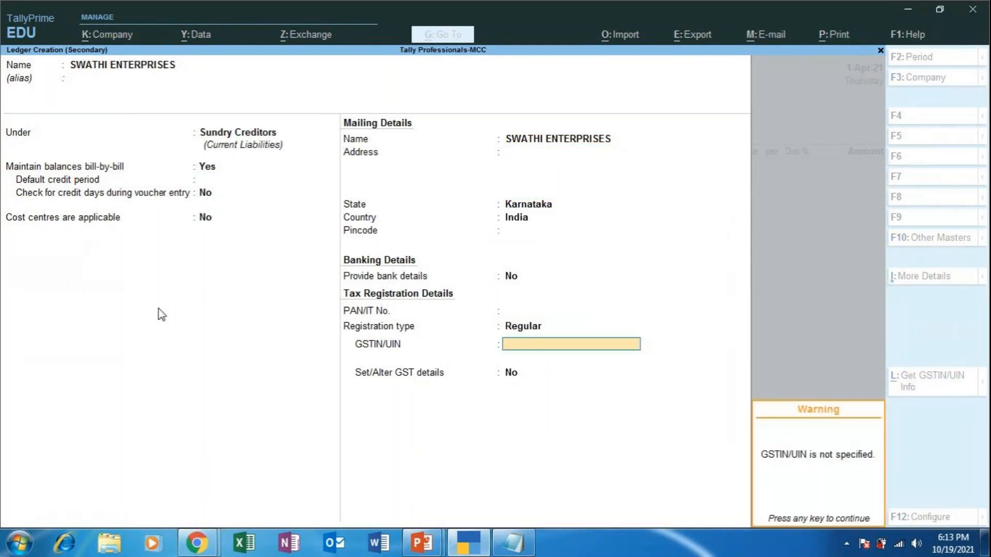
key("Return")
key("Return")
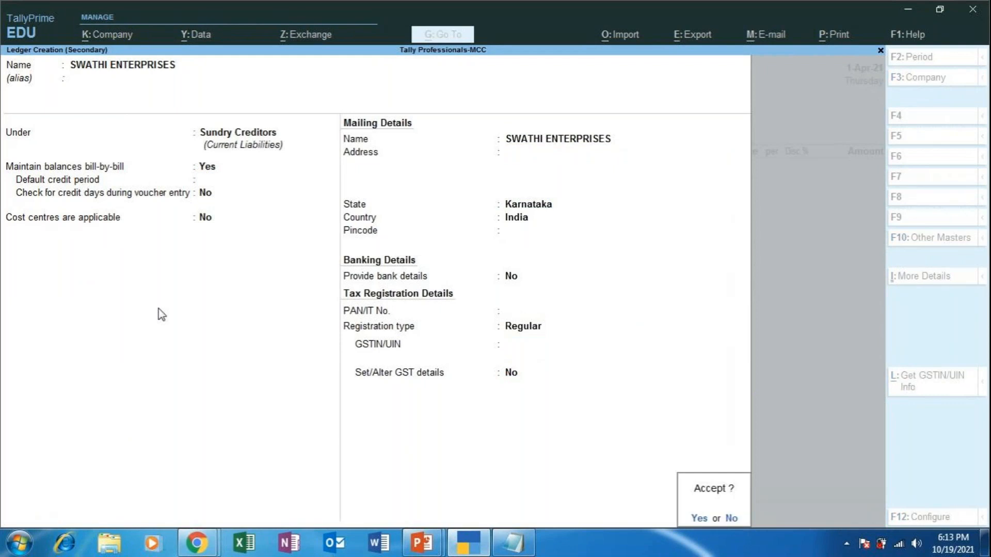
key("Return")
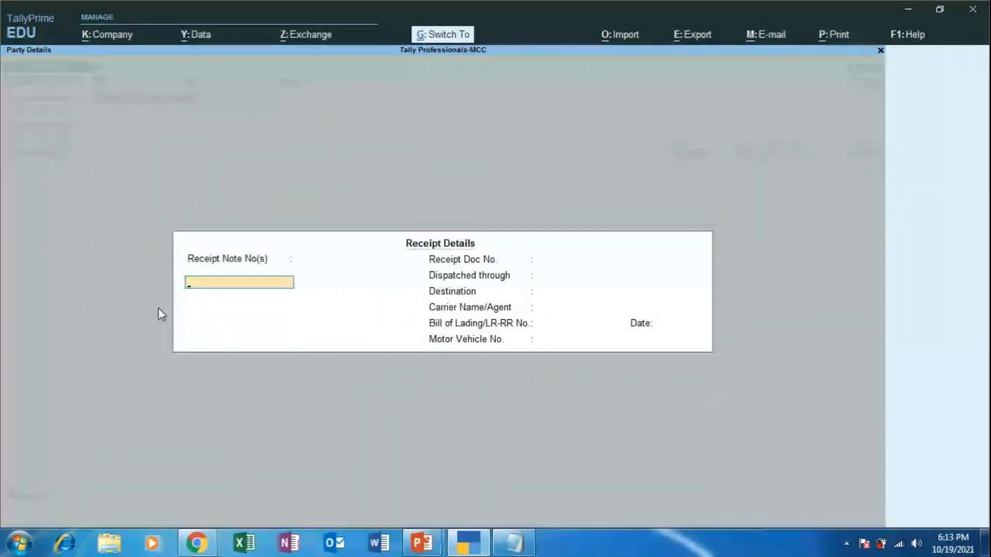
Skip the receipt details, accept the supplier's party details and choose PURCHASE as the purchase ledger
key("Escape")
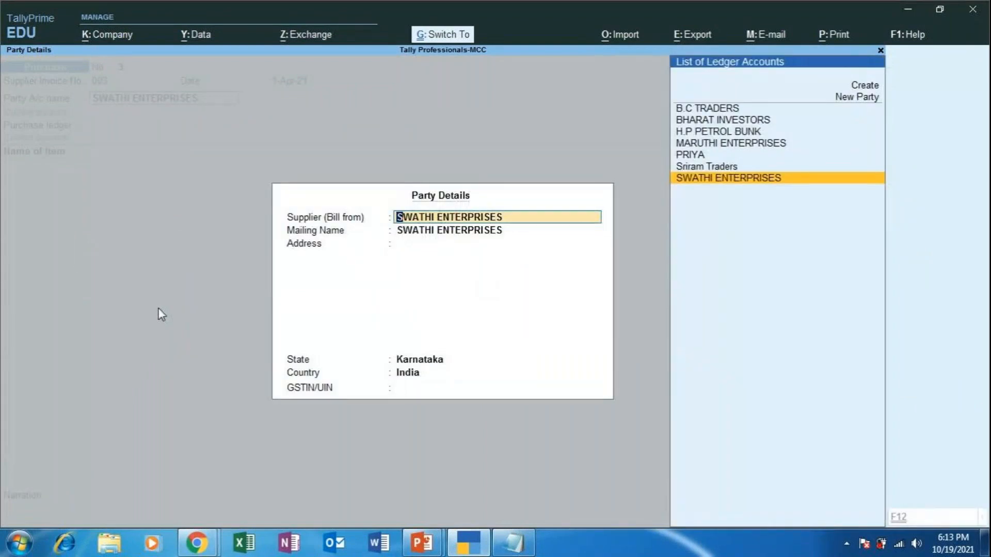
key("ctrl+a")
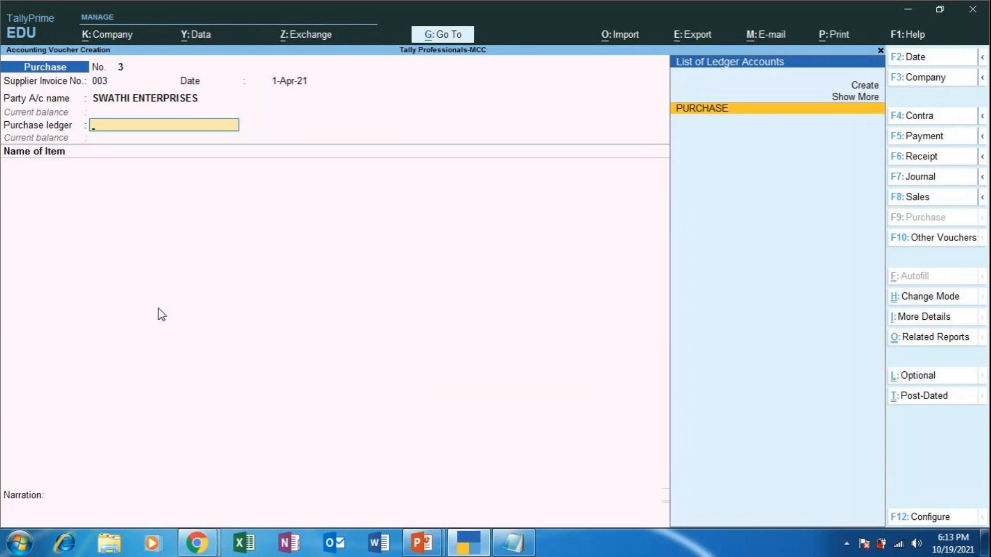
key("Return")
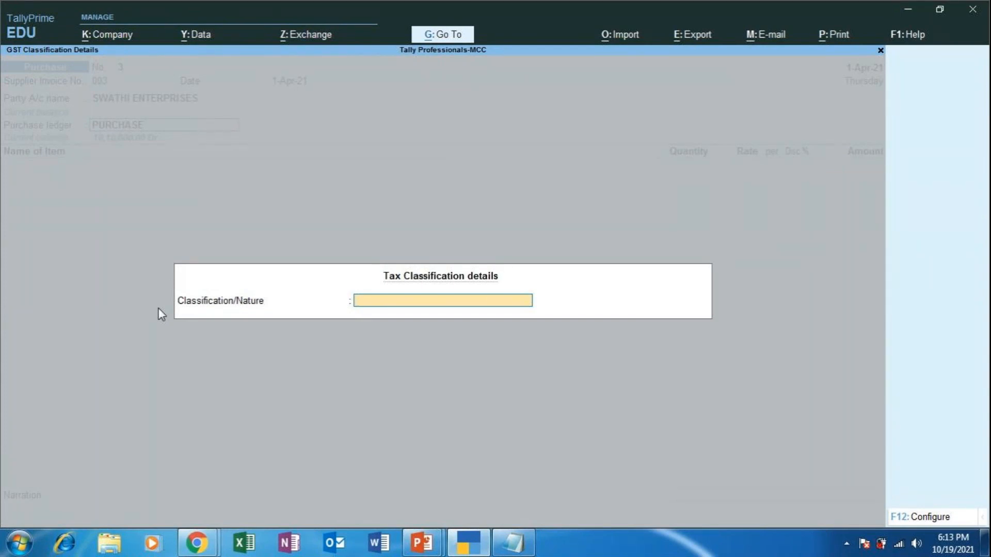
Set the voucher's tax classification to the nature of transaction Purchase Taxable
key("space")
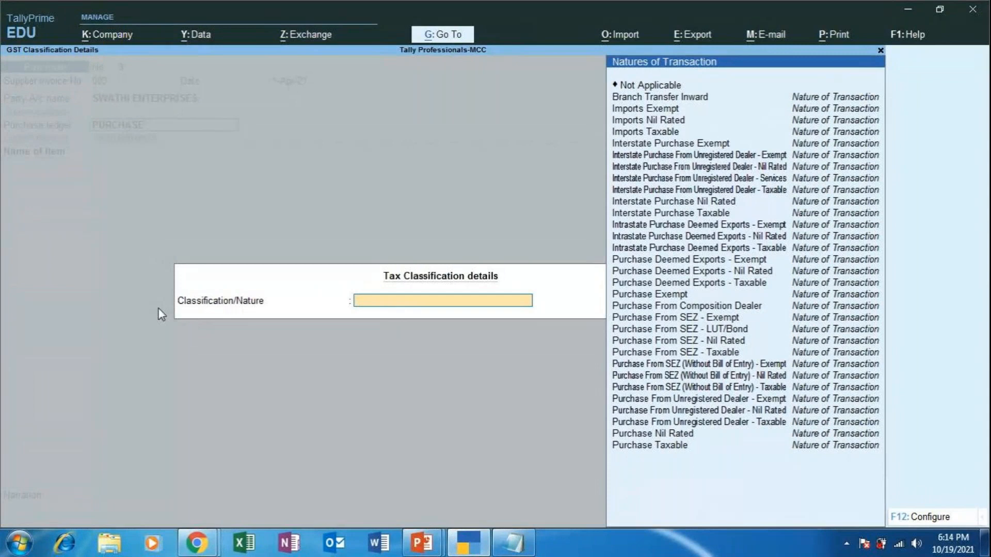
key("Down")
key("Down")
key("Down")
key("Down")
key("Down")
key("Down")
key("Down")
key("Down")
key("Down")
key("Down")
key("Down")
key("Down")
key("Down")
key("Down")
key("Down")
key("Down")
key("Down")
key("Down")
key("Down")
key("Down")
key("Down")
key("Down")
key("Down")
key("Down")
key("Down")
key("Down")
key("Down")
key("Down")
key("Down")
key("Down")
key("Down")
key("Down")
key("Return")
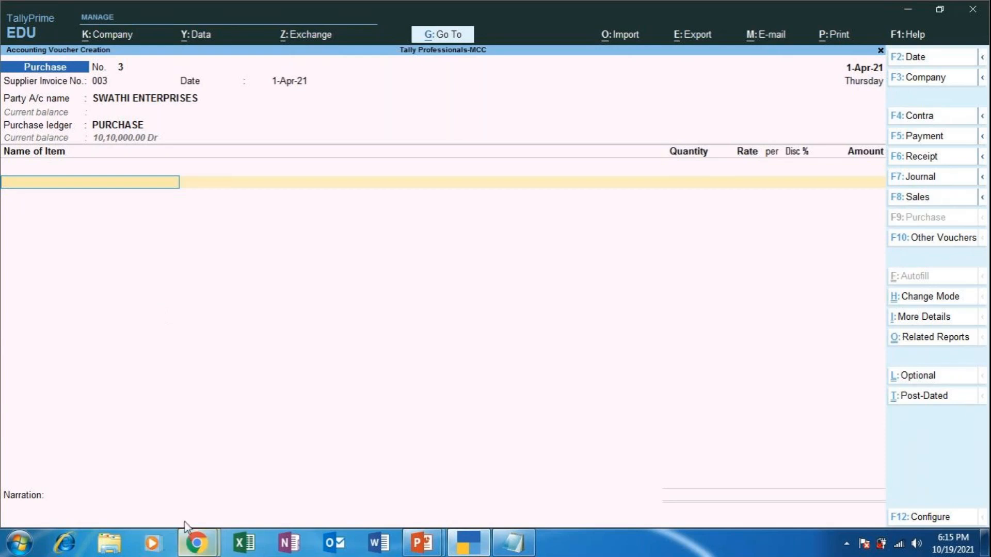
Switch to the GoToMeeting session in Chrome, look through the participants and read the meeting chat
mouse_move(187, 532)
left_click(113, 503)
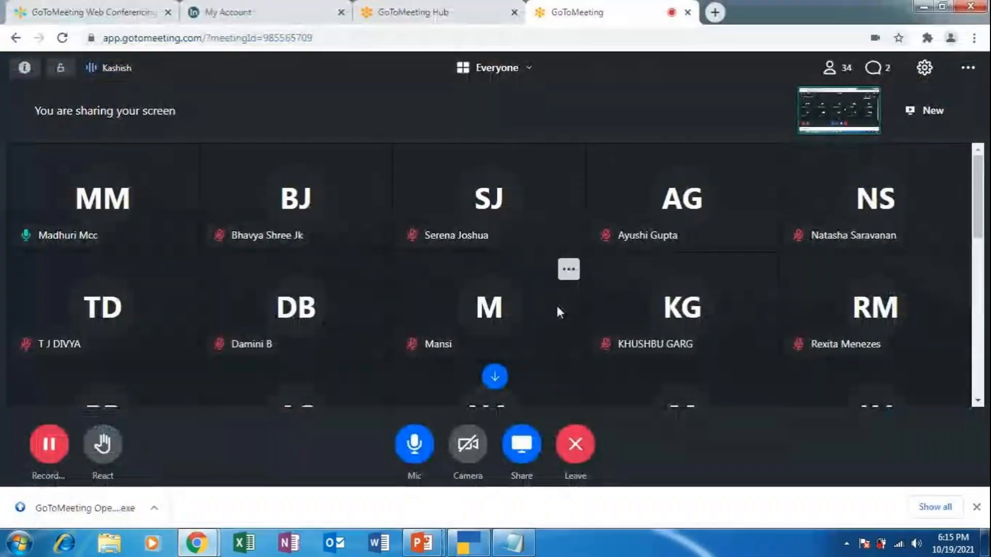
scroll(591, 291, "down", 8)
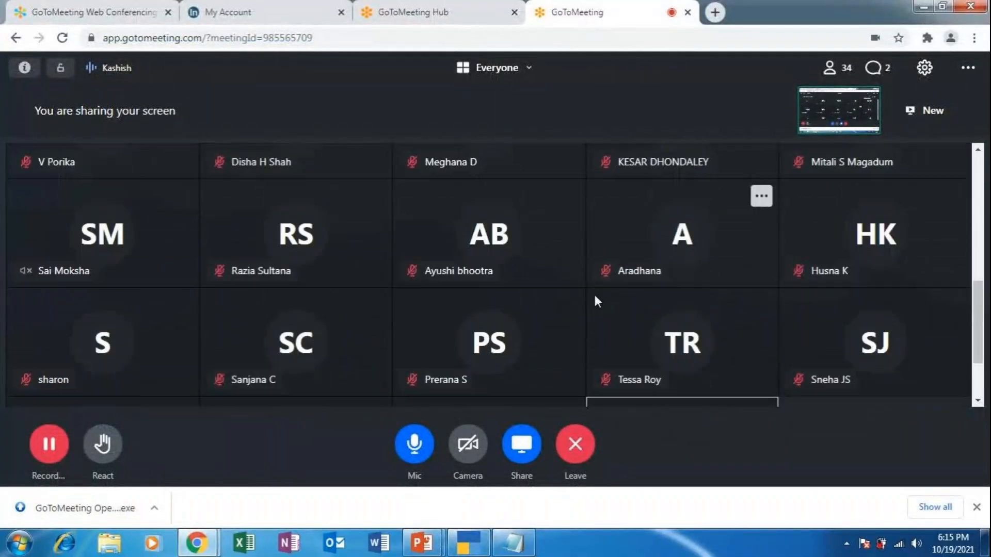
scroll(594, 296, "up", 3)
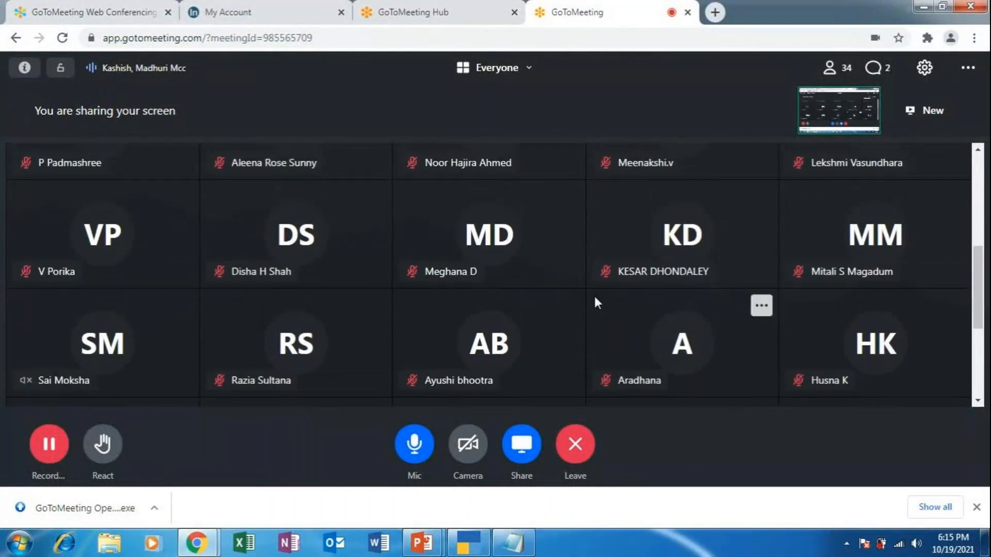
scroll(594, 302, "down", 4)
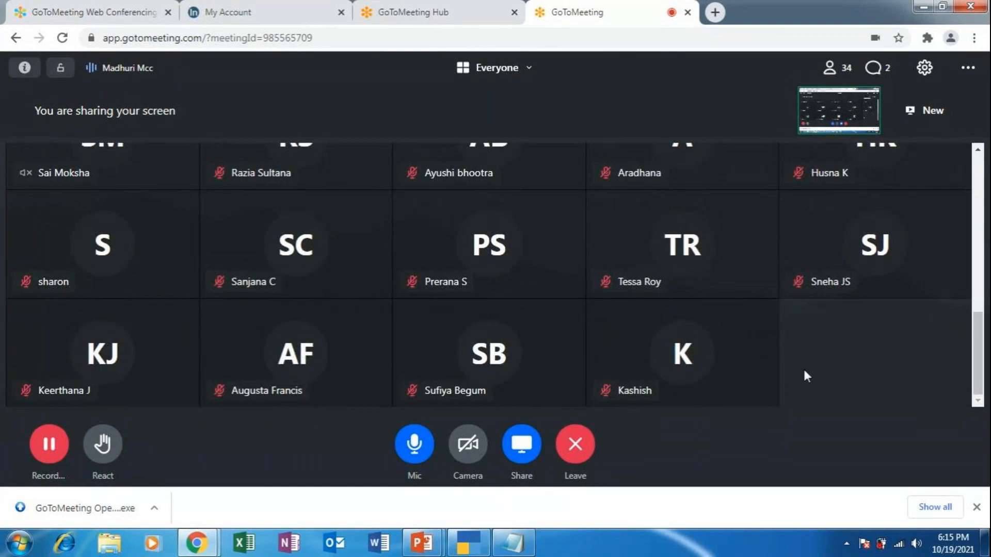
mouse_move(734, 361)
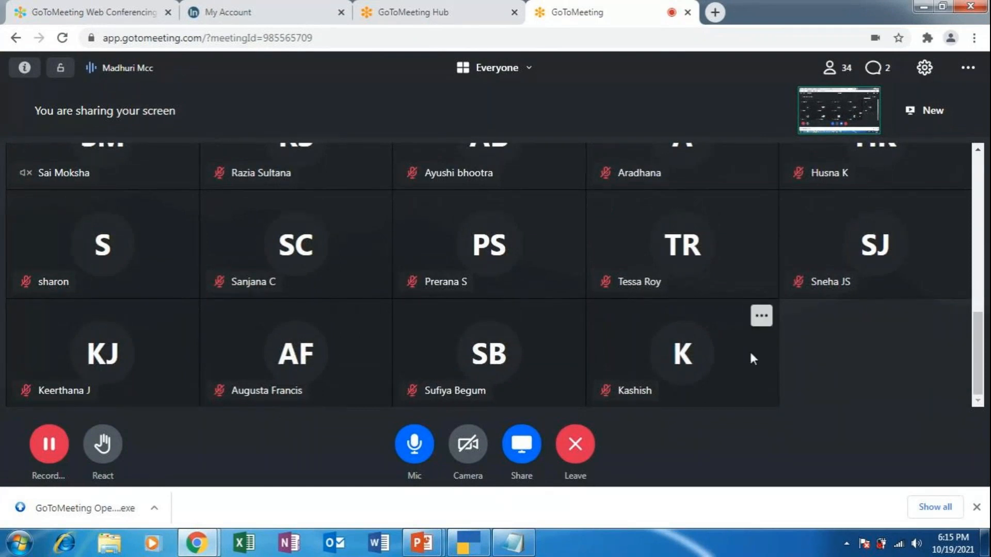
scroll(751, 356, "up", 1)
scroll(753, 359, "up", 5)
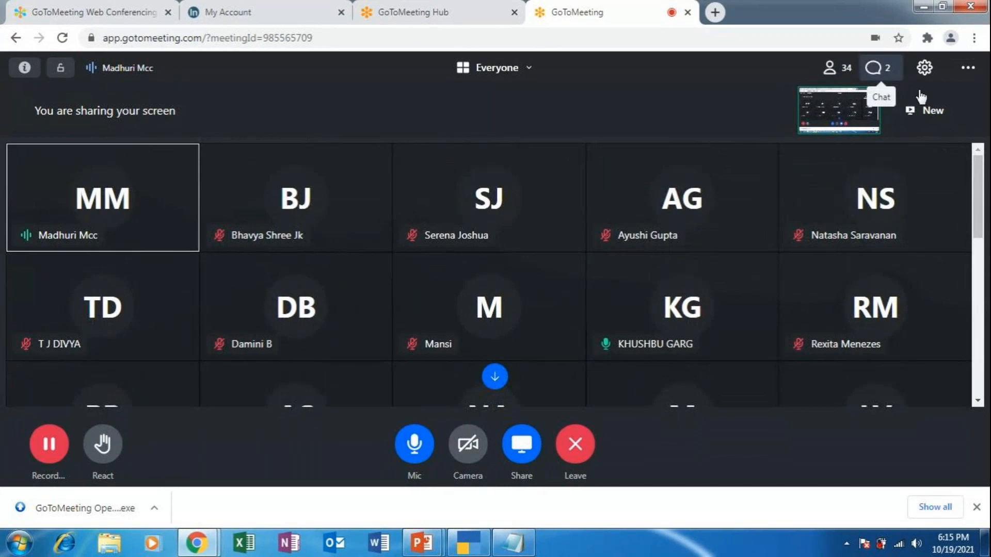
left_click(881, 68)
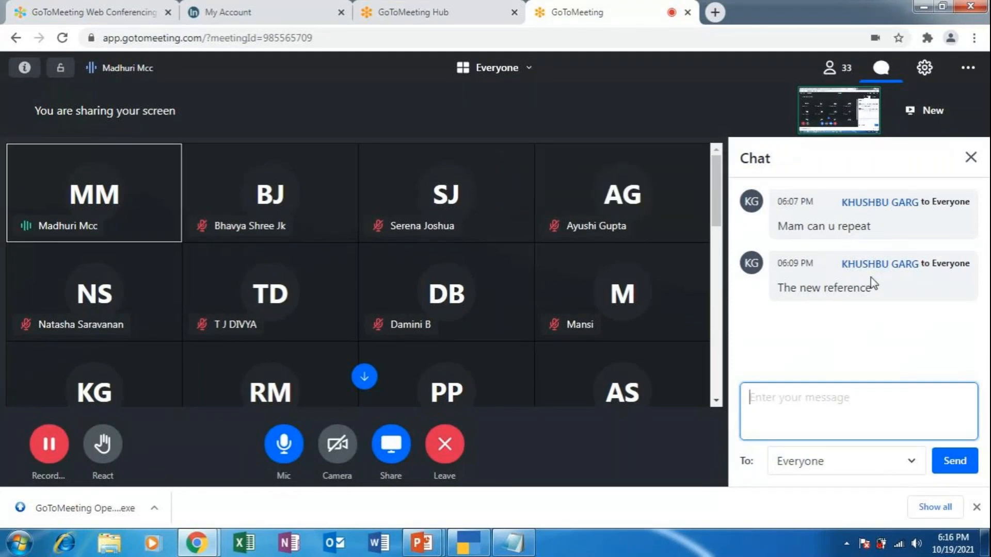
Close the meeting chat, return to TallyPrime and reconfirm the PURCHASE ledger with the Purchase Taxable classification
left_click(968, 165)
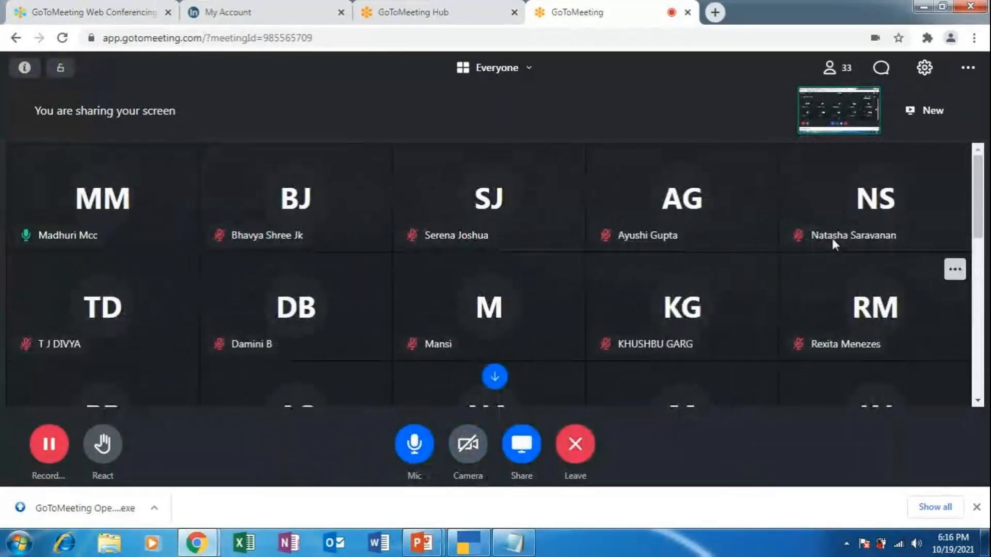
left_click(462, 551)
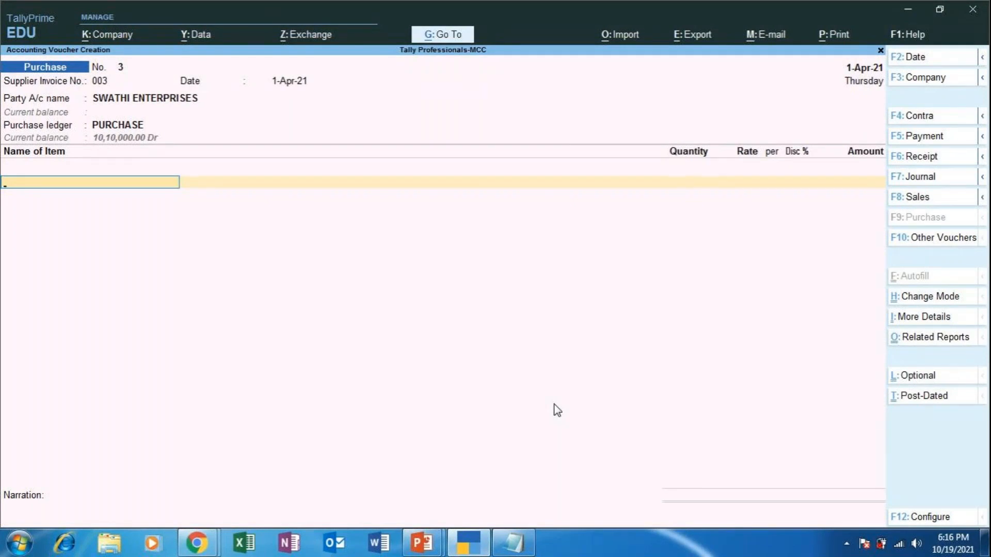
key("BackSpace")
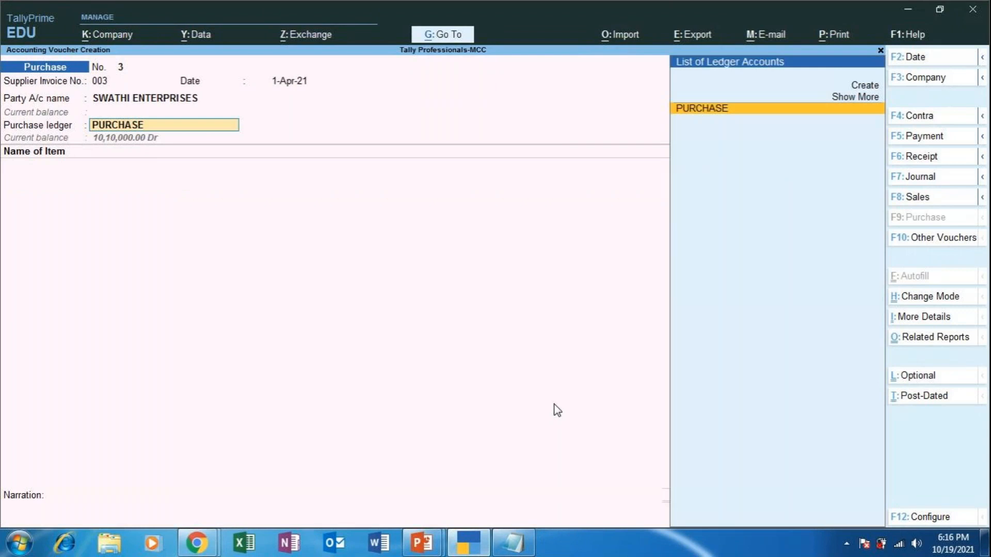
key("Return")
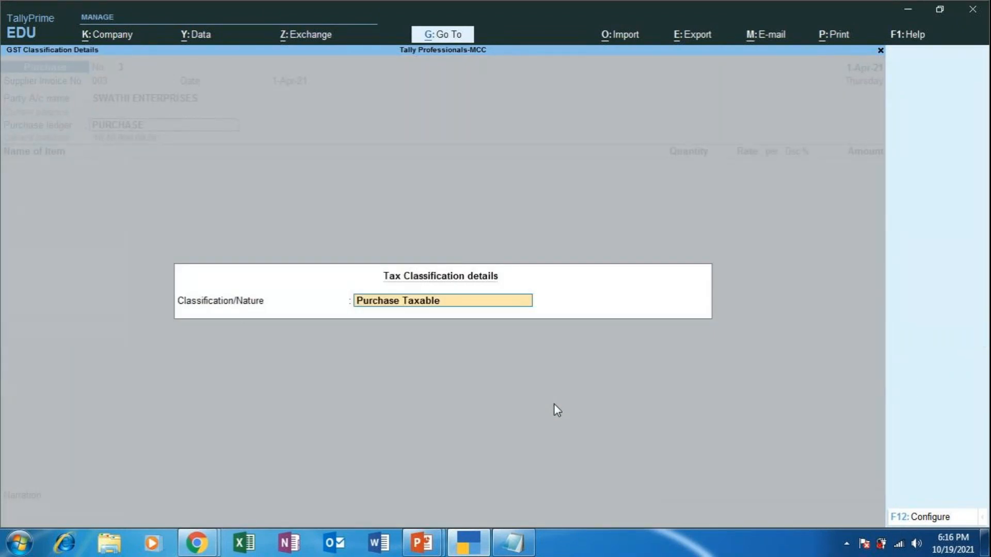
key("Return")
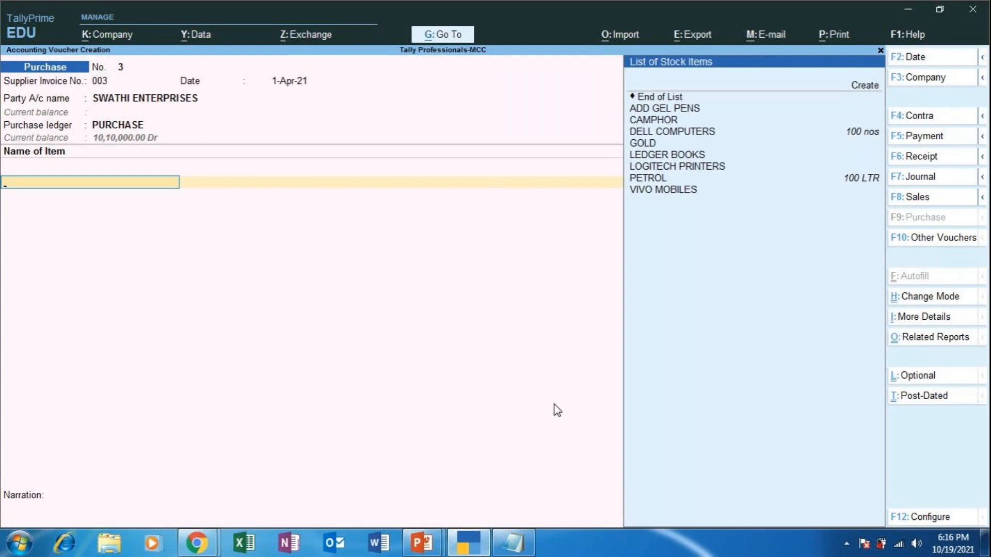
Add ADD GEL PENS as the voucher's first stock item and allocate it to GODOWN 3
key("Down")
key("Down")
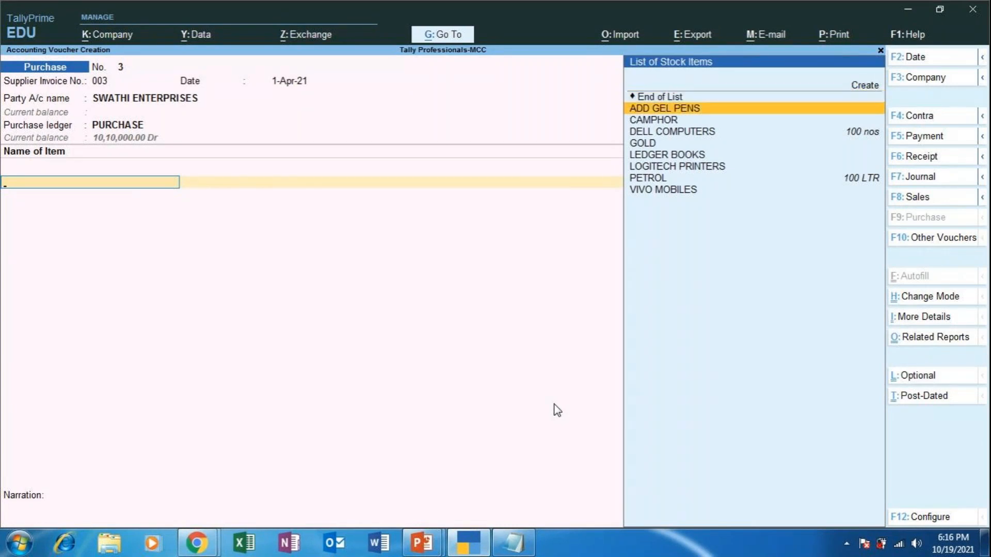
key("Return")
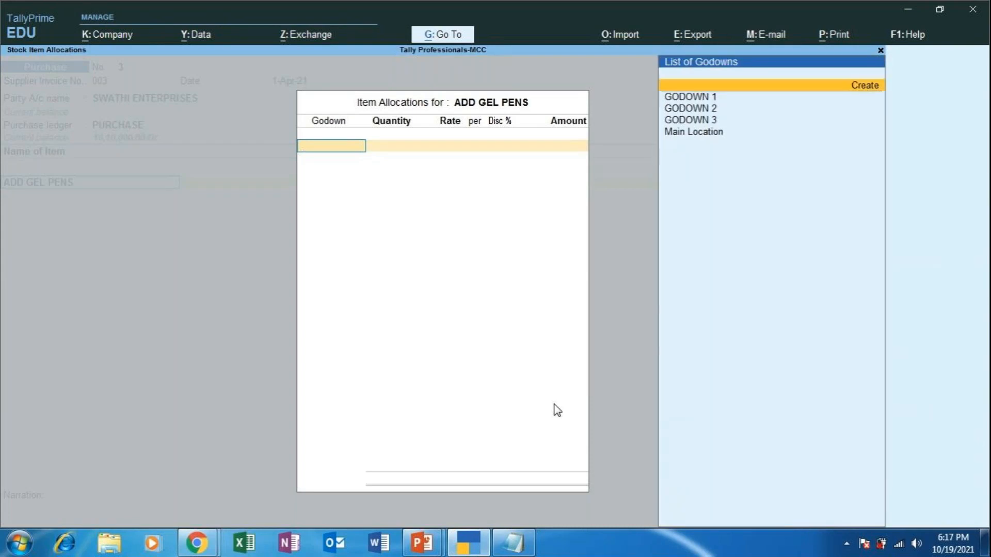
key("Down")
key("Down")
key("Down")
key("Return")
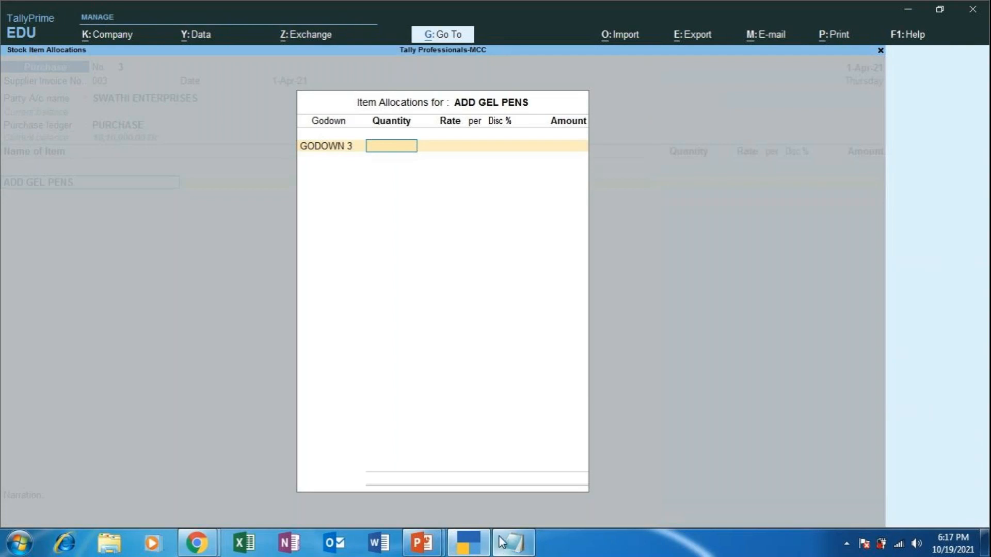
Switch to the PowerPoint presentation and read the Swathi Enterprises purchase exercise in slide show view
left_click(422, 543)
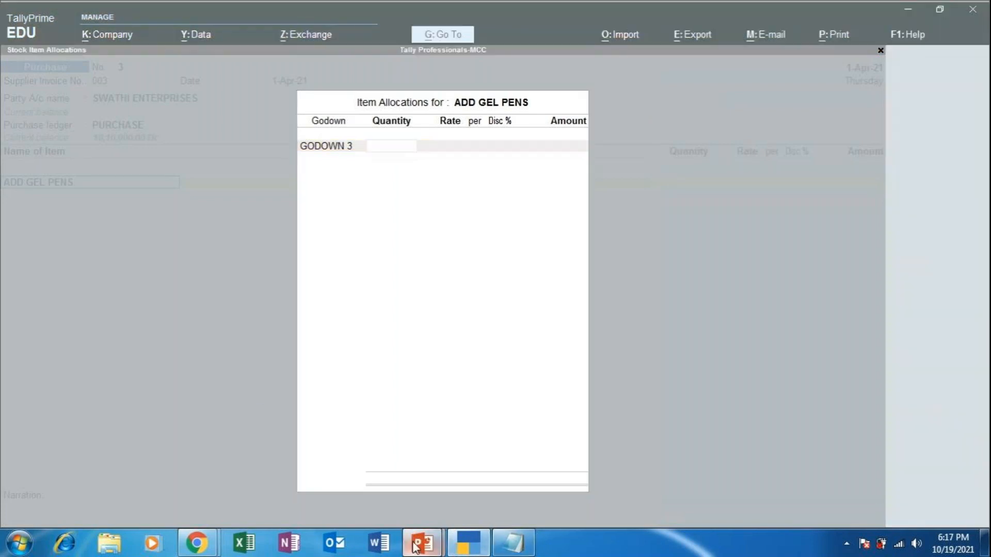
left_click(484, 471)
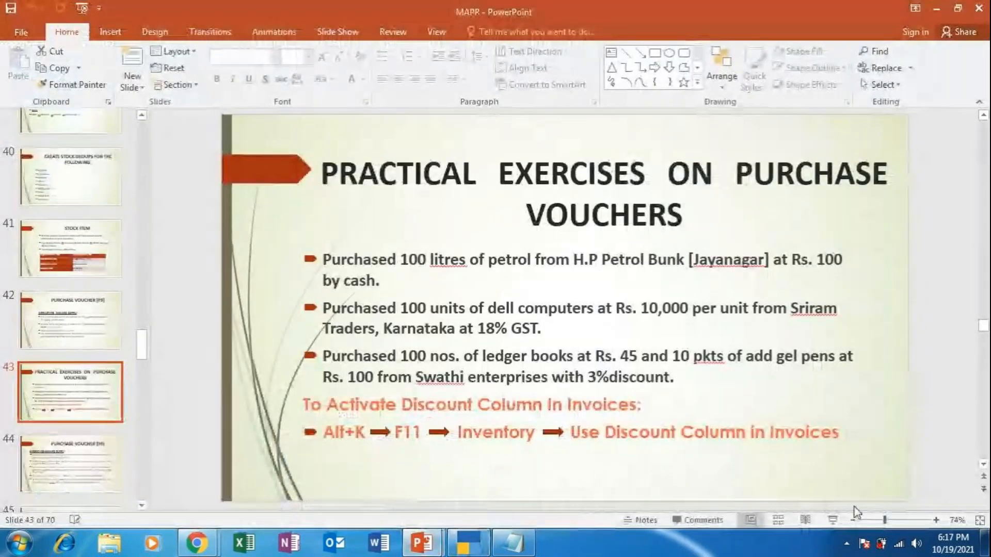
left_click(832, 520)
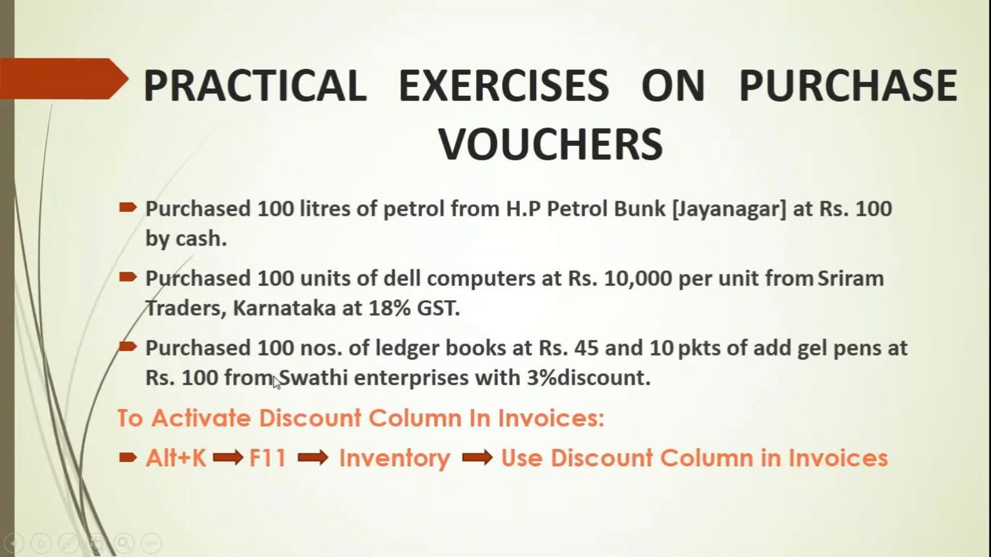
key("Escape")
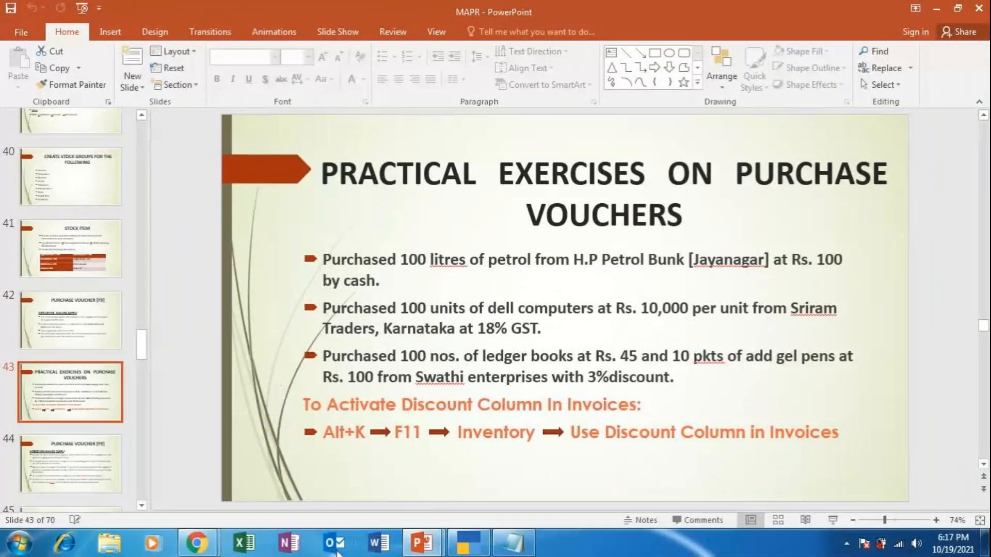
Back in TallyPrime, enter 10 pkt of gel pens at a rate of 100 with a 3% discount and accept the item line
left_click(467, 537)
type("10")
key("Return")
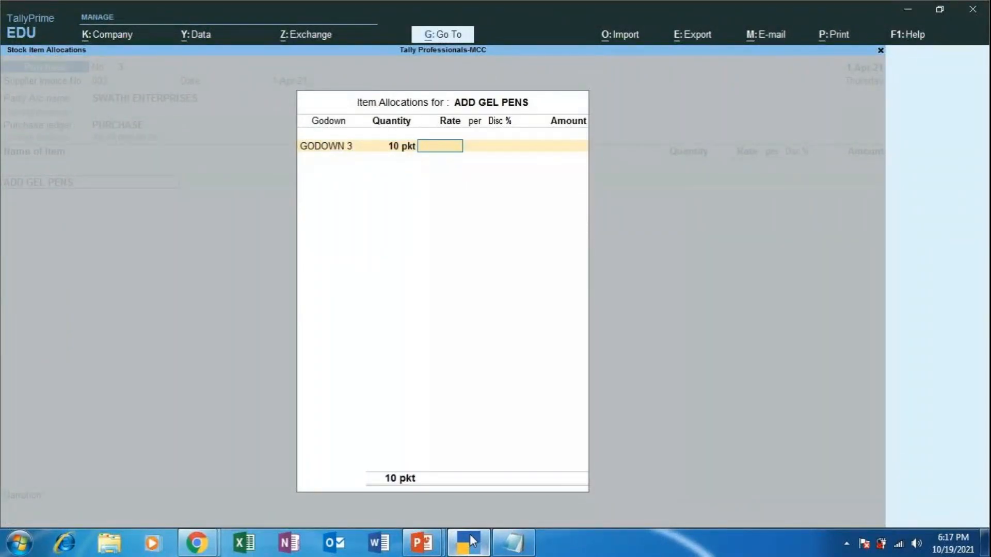
type("100")
key("Return")
key("Return")
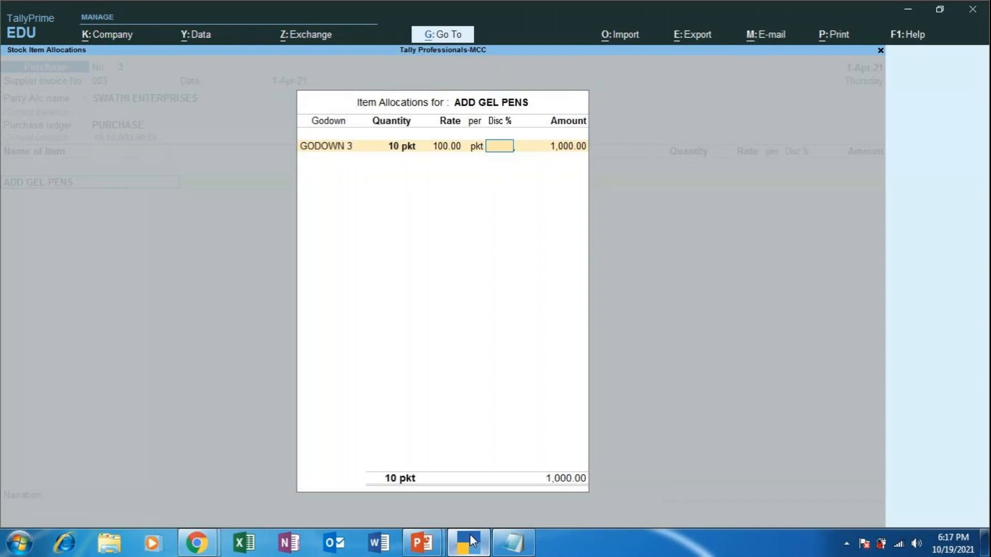
type("3")
key("Return")
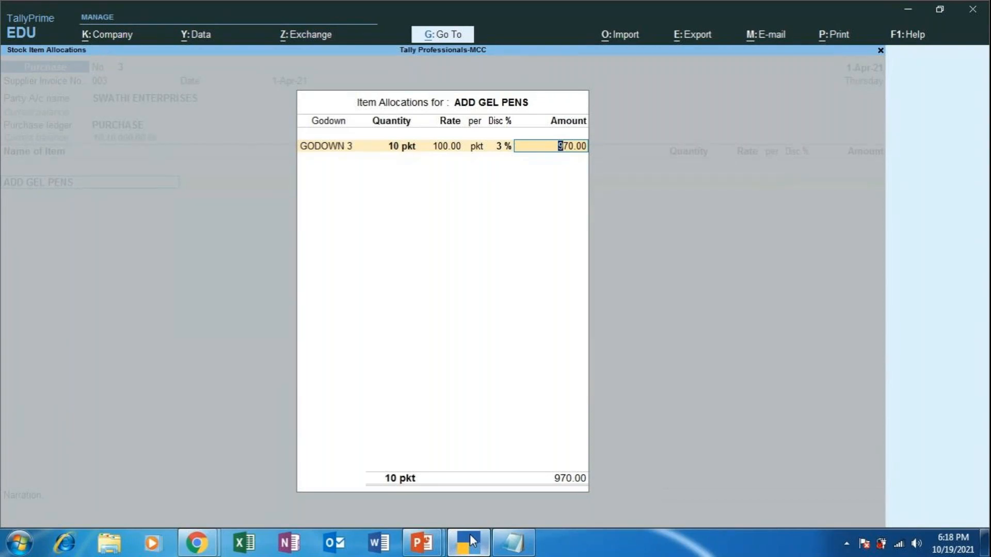
key("Return")
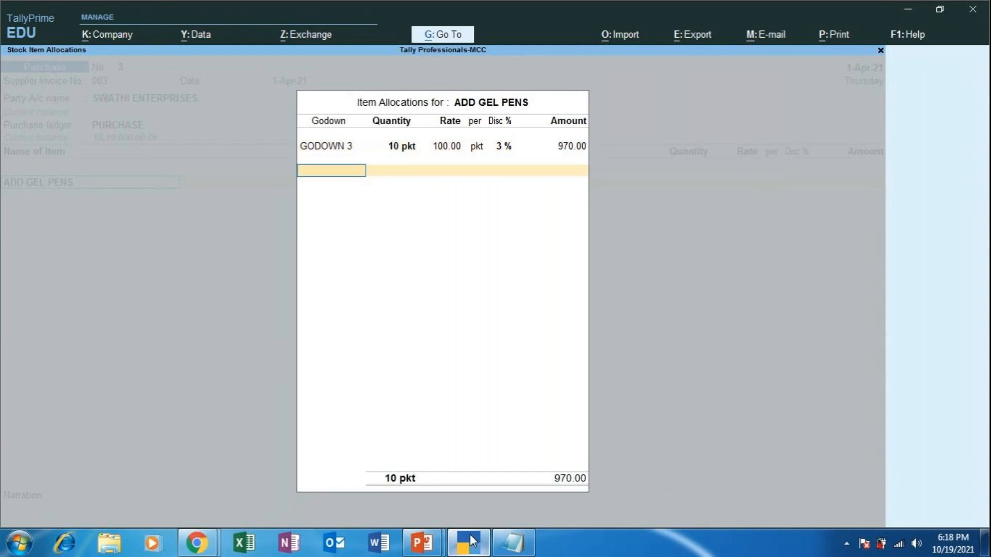
key("Return")
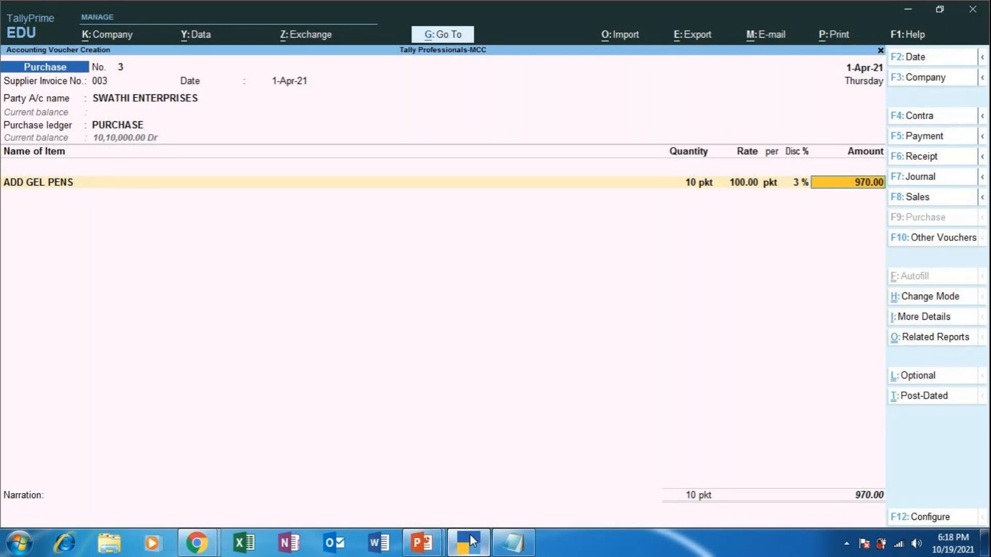
key("Return")
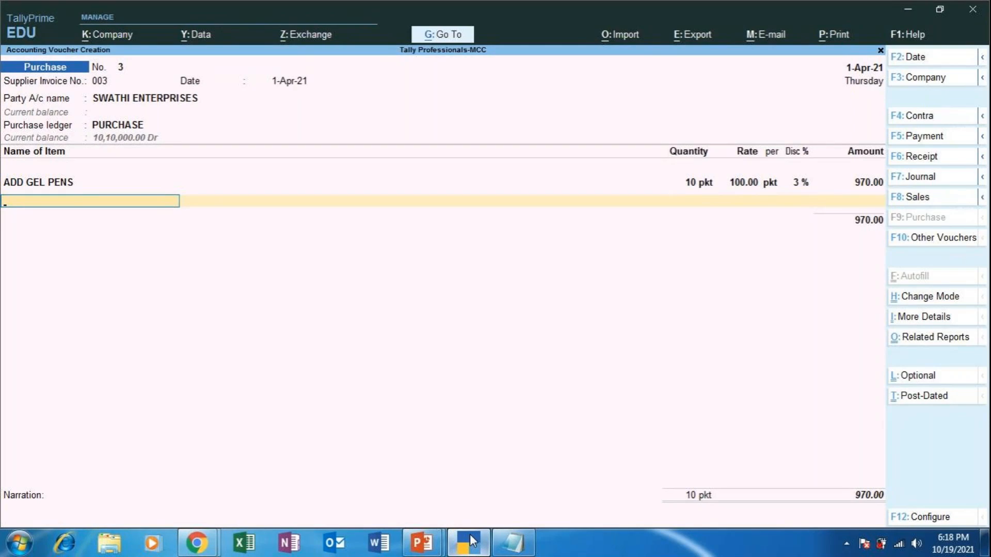
Add LEDGER BOOKS as the voucher's second stock item and allocate it to GODOWN 3
key("space")
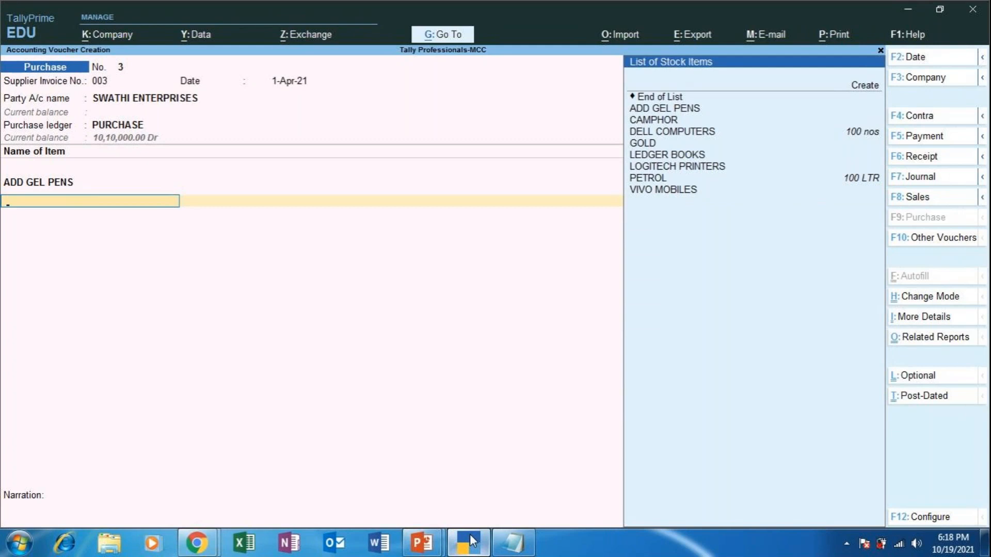
key("Down")
key("Down")
key("Down")
key("Down")
key("Down")
key("Down")
key("Down")
key("Down")
key("Down")
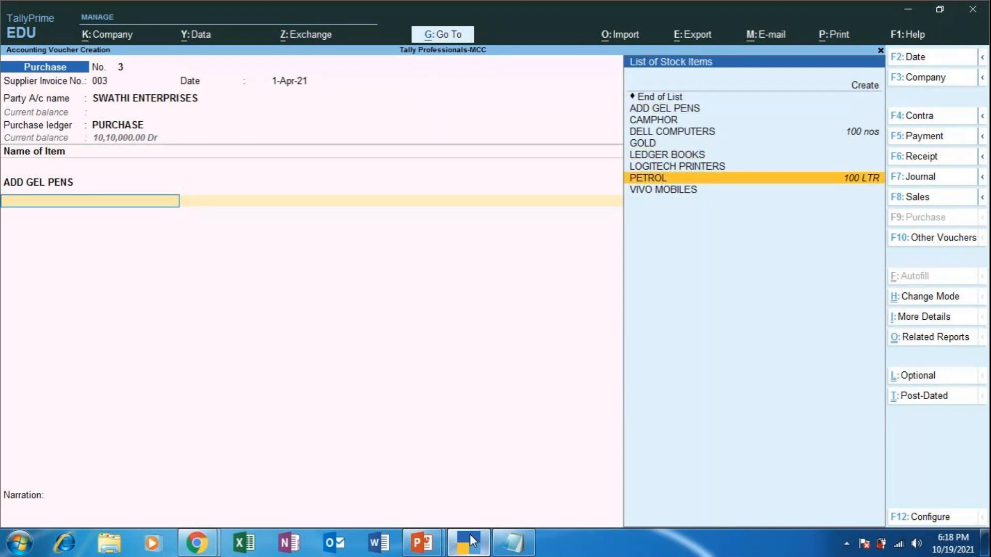
key("Up")
key("Up")
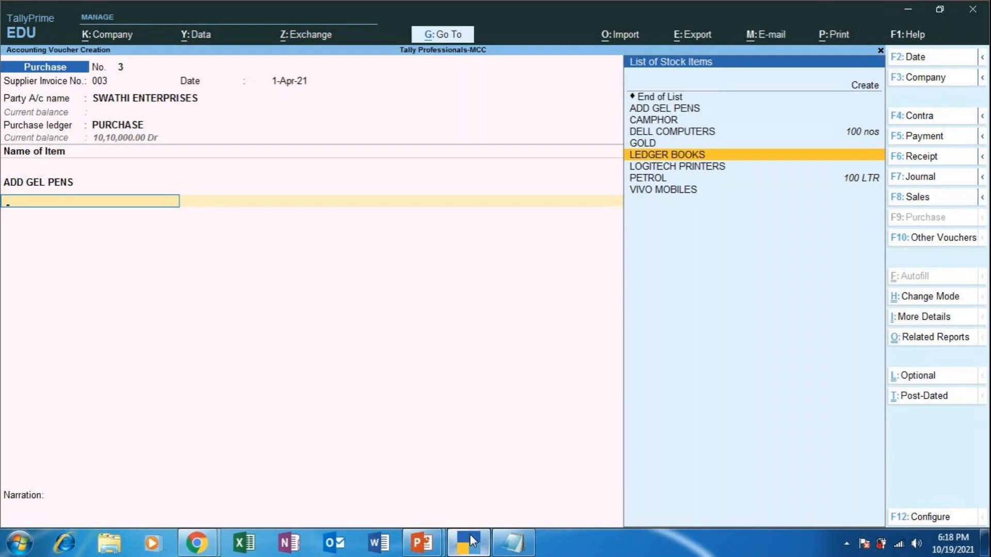
key("Return")
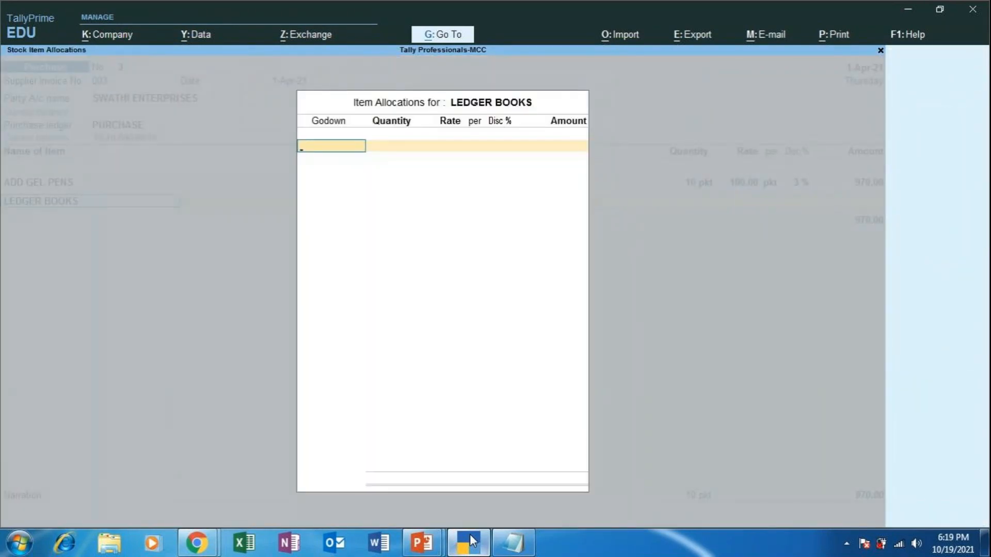
key("Down")
key("Down")
key("Down")
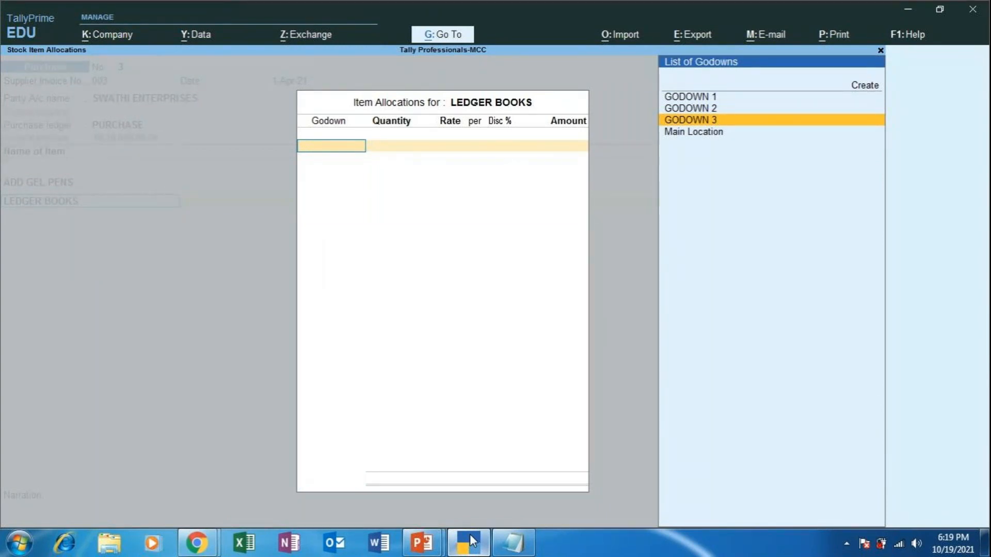
key("Return")
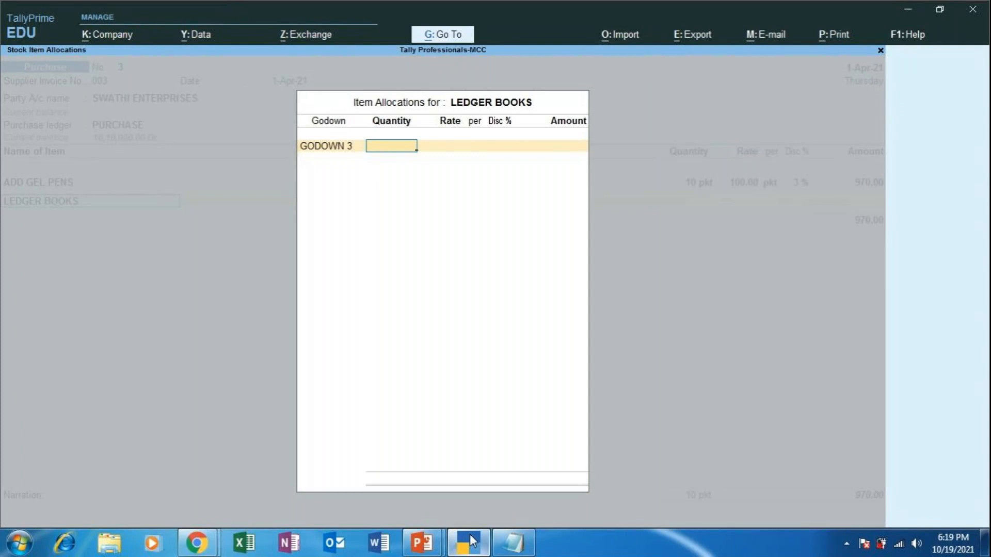
Set the ledger books' quantity to 100 nos and the rate to 45
type("100")
key("Return")
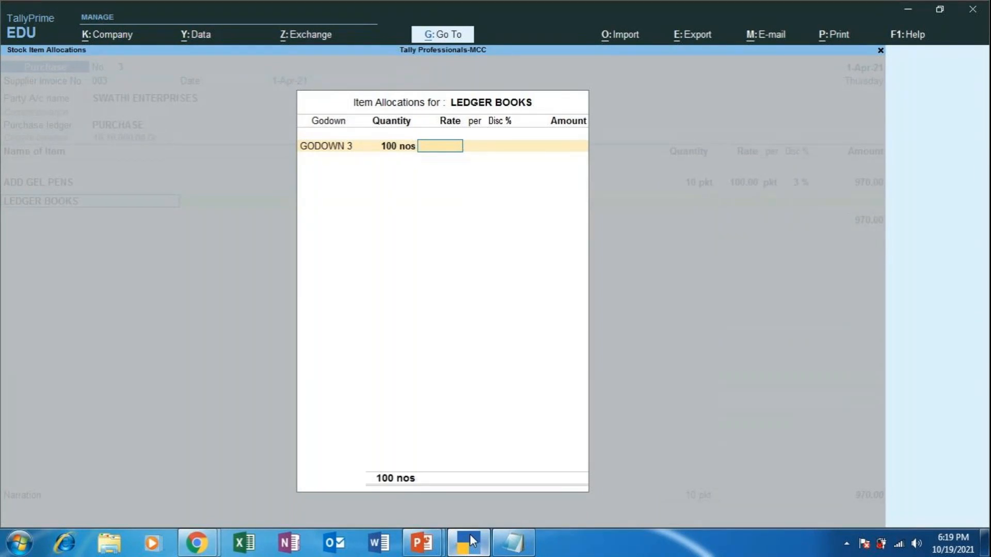
type("45")
key("Return")
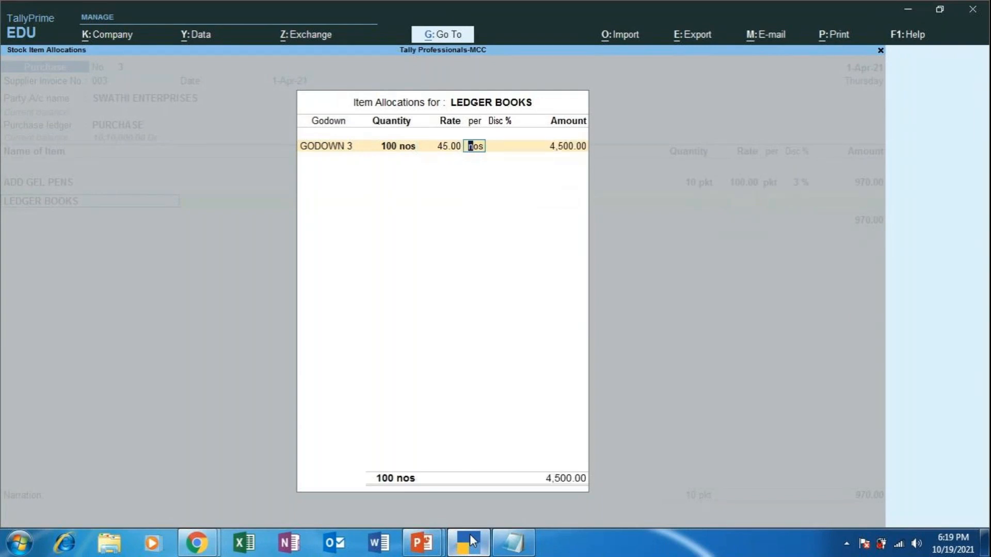
Check the exercise slide in PowerPoint, return to TallyPrime and accept the ledger books line with a 3% discount
left_click(421, 542)
left_click(494, 496)
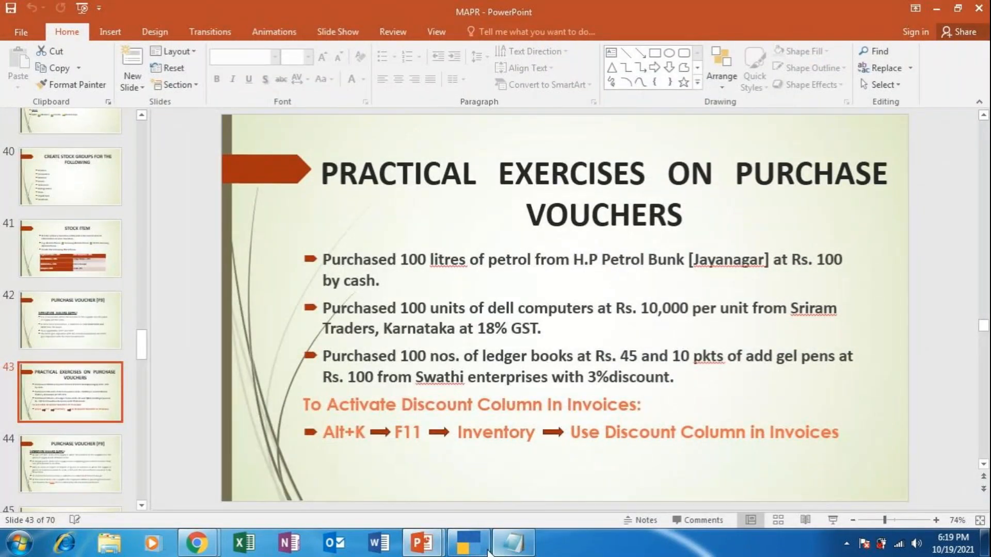
left_click(470, 543)
key("Return")
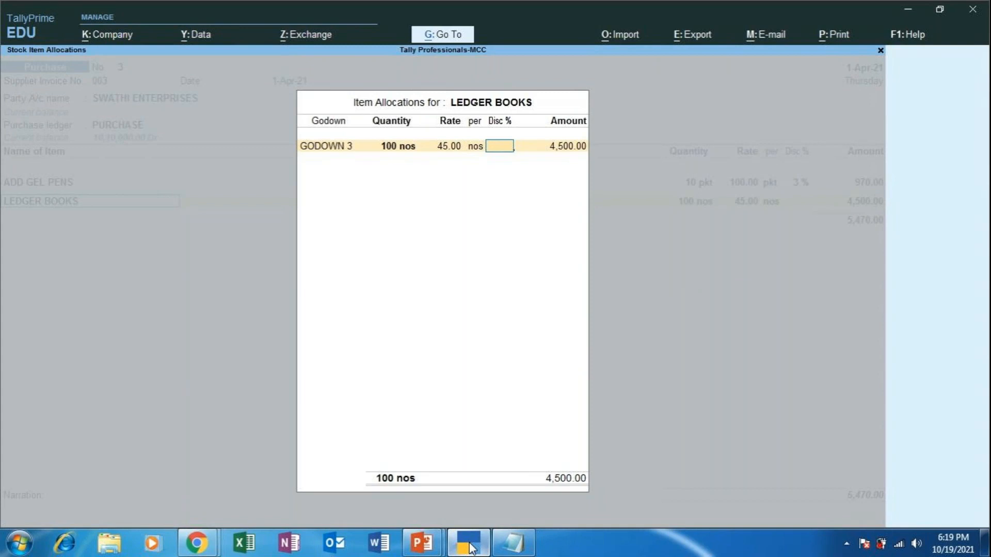
type("3")
key("Return")
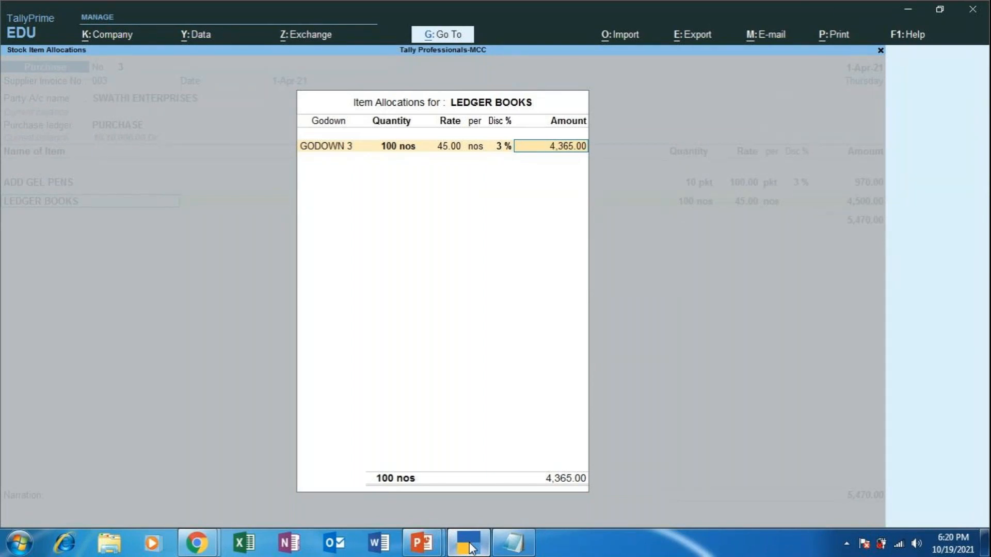
key("Return")
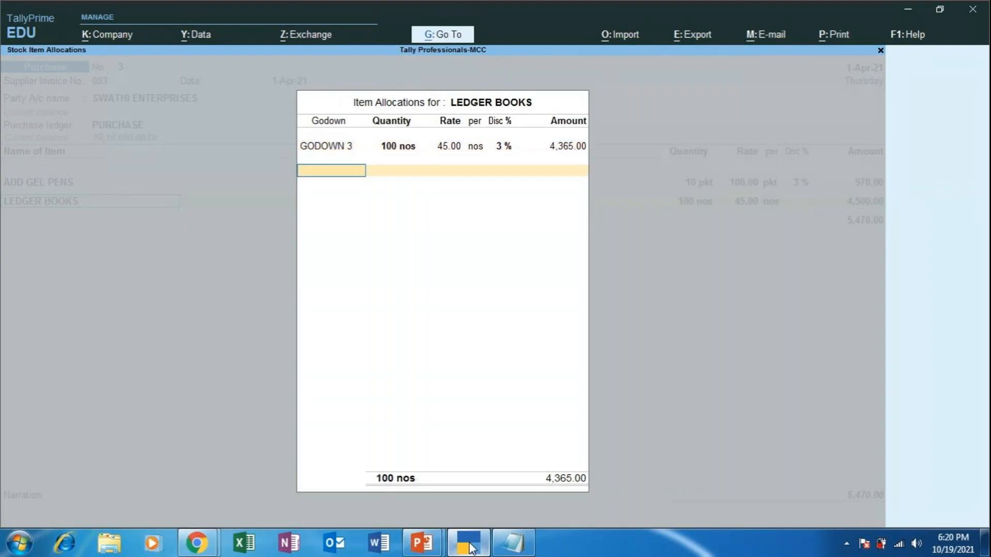
key("Return")
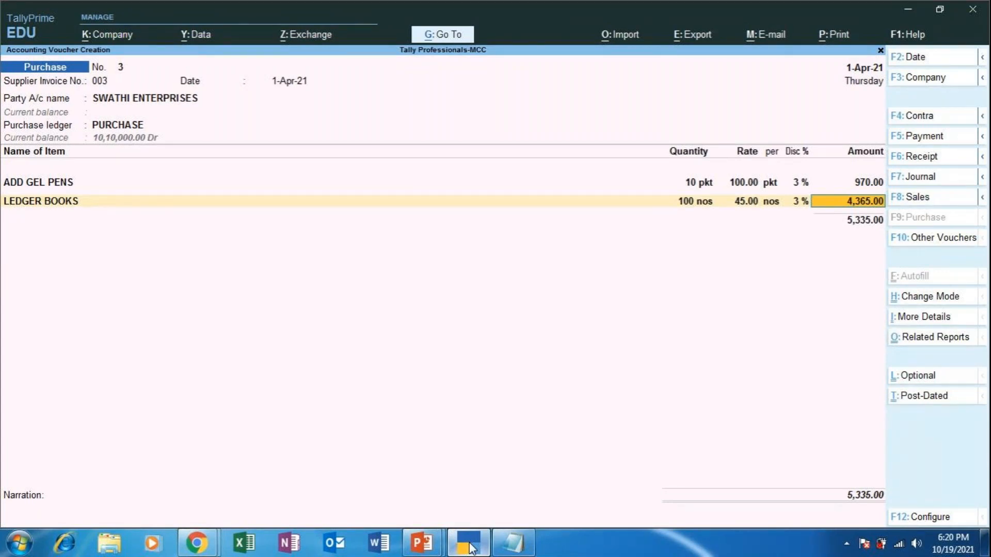
key("Return")
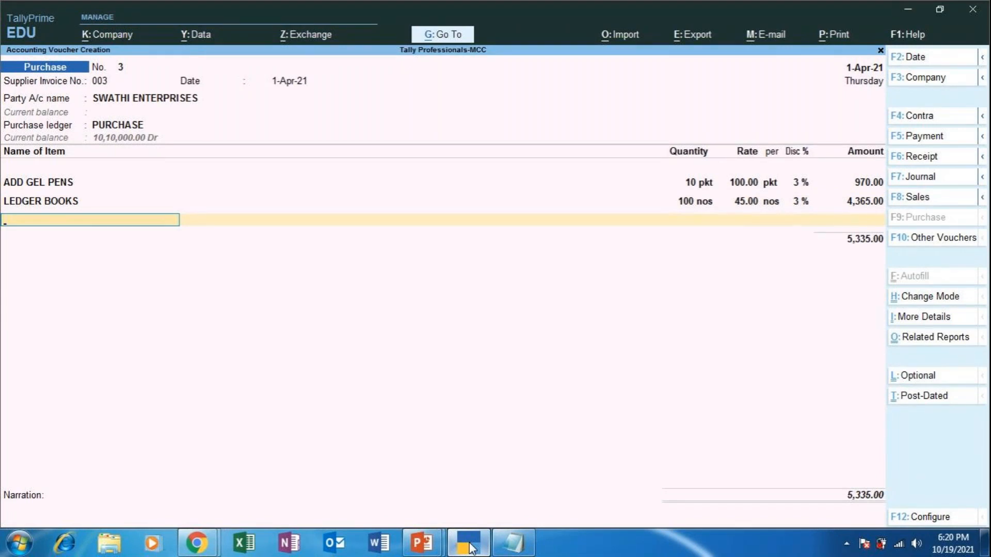
Finish the item list and add the CGST ledger to the voucher, accepting its calculated amount
key("Return")
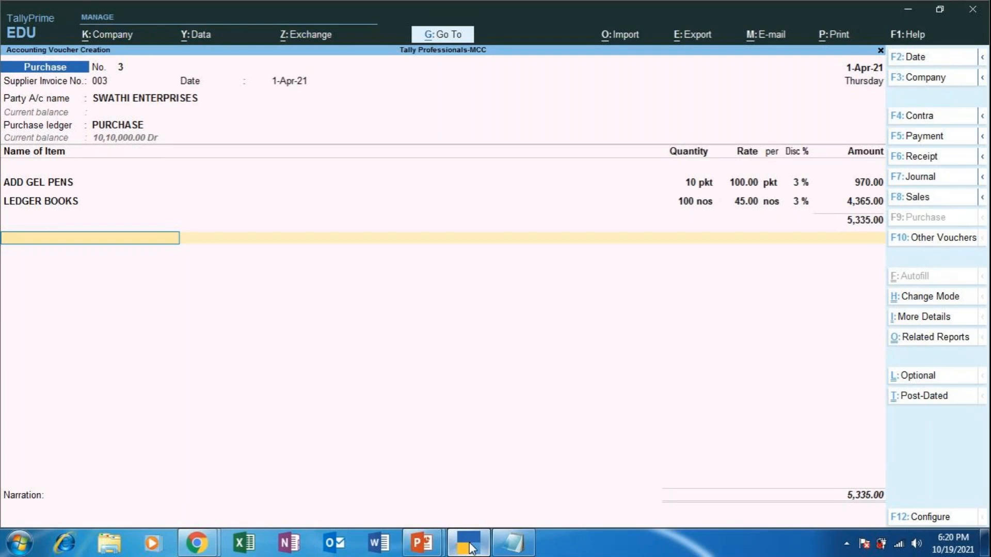
key("Return")
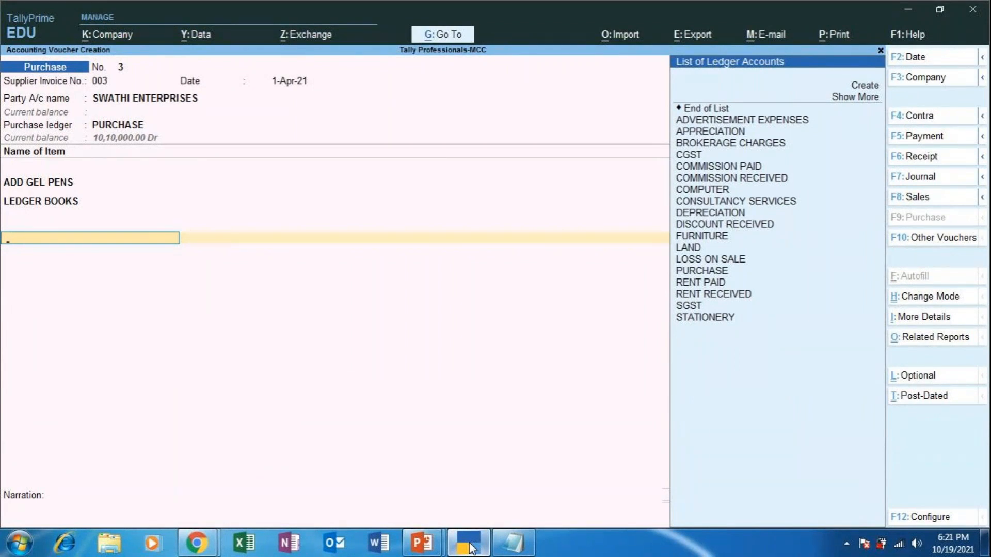
key("Down")
key("Down")
key("Down")
key("Down")
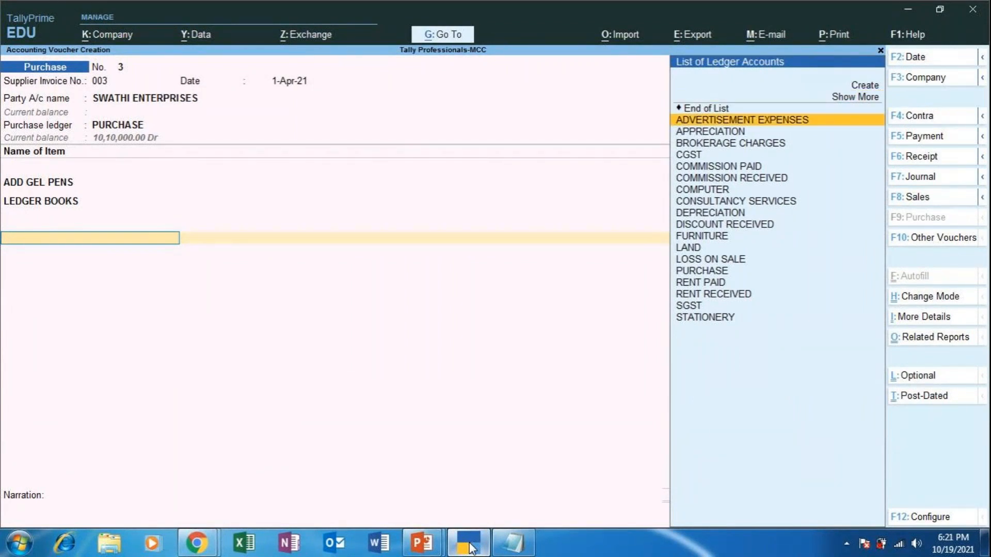
key("Return")
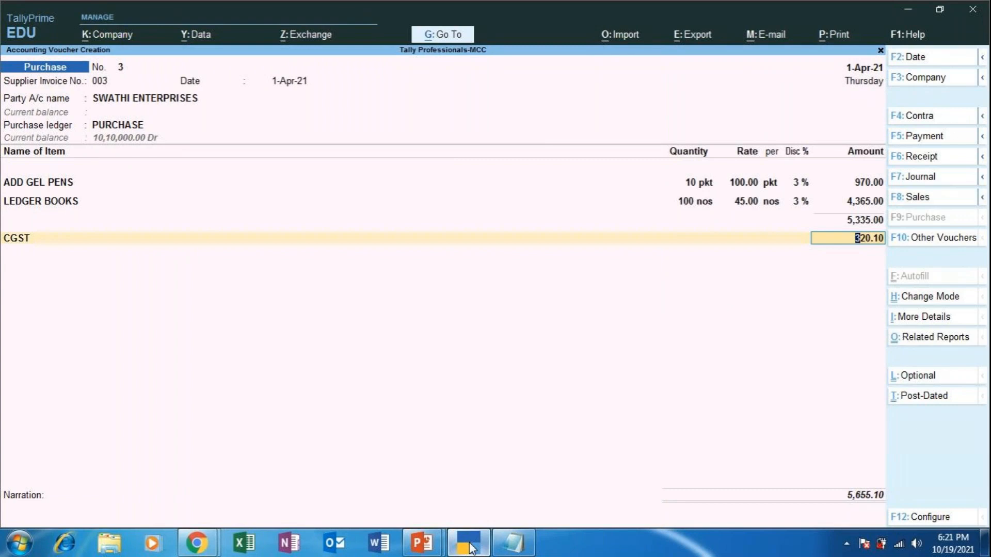
key("Return")
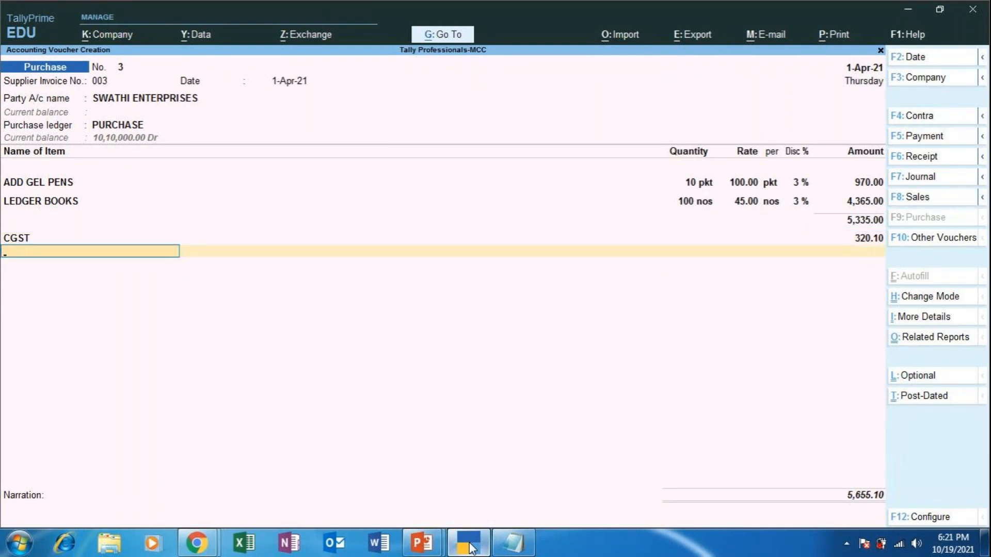
Add the SGST ledger below CGST and accept its calculated amount
key("space")
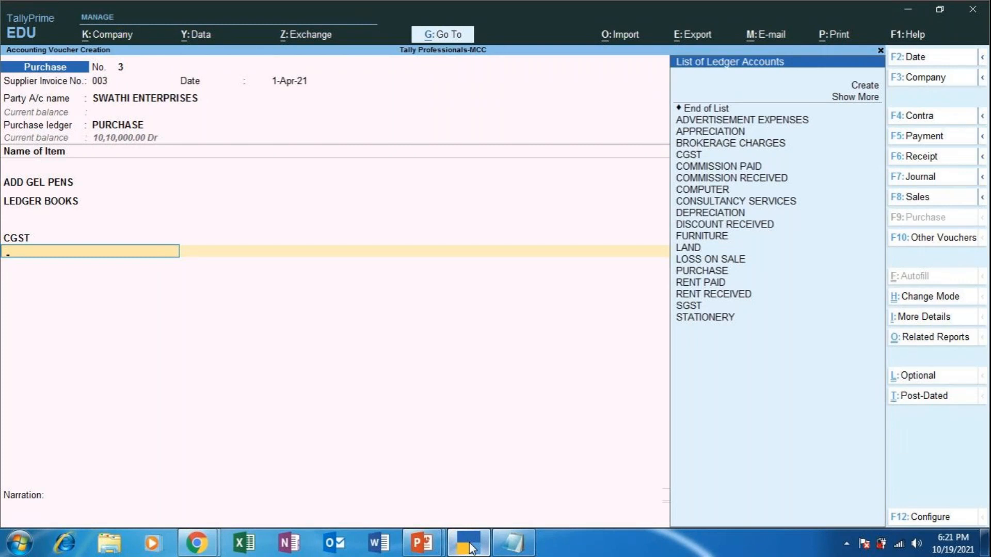
key("Down")
key("Down")
key("Down")
key("Down")
key("Down")
key("Down")
key("Down")
key("Down")
key("Down")
key("Down")
key("Down")
key("Down")
key("Down")
key("Down")
key("Down")
key("Down")
key("Down")
key("Down")
key("Down")
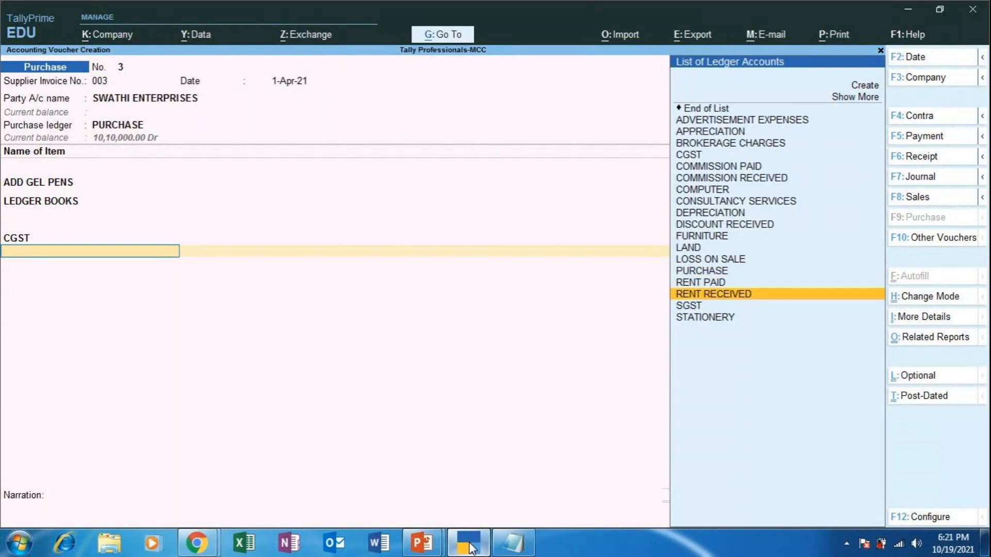
key("Down")
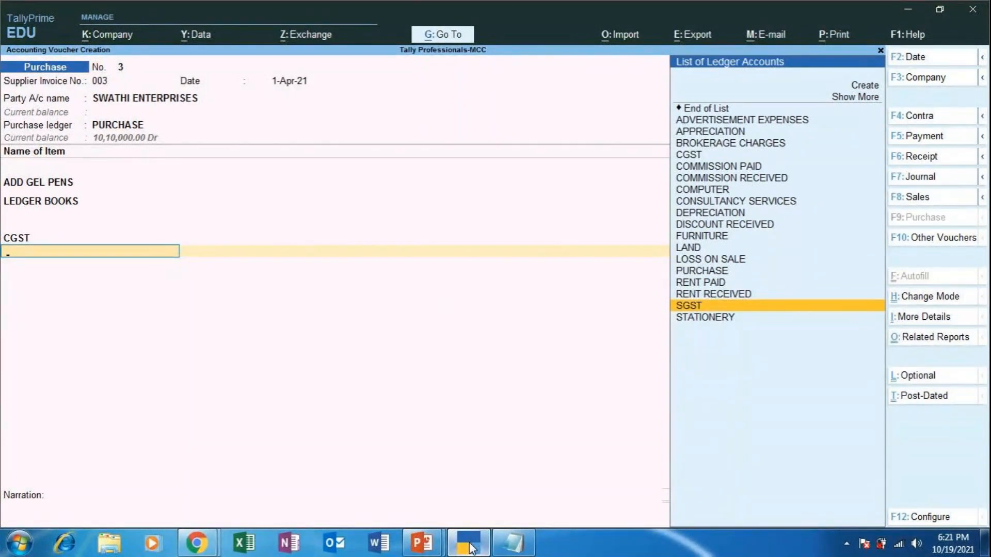
key("Return")
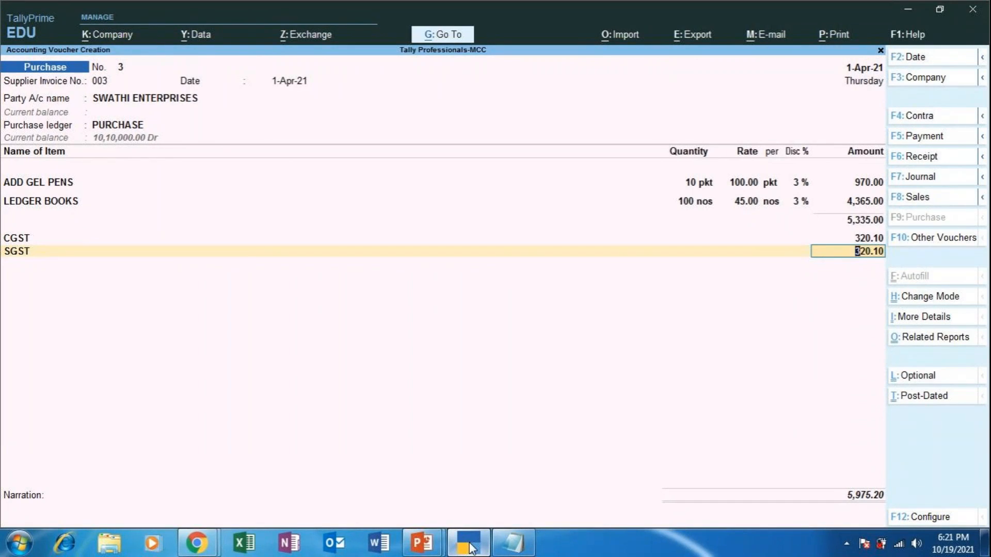
key("Return")
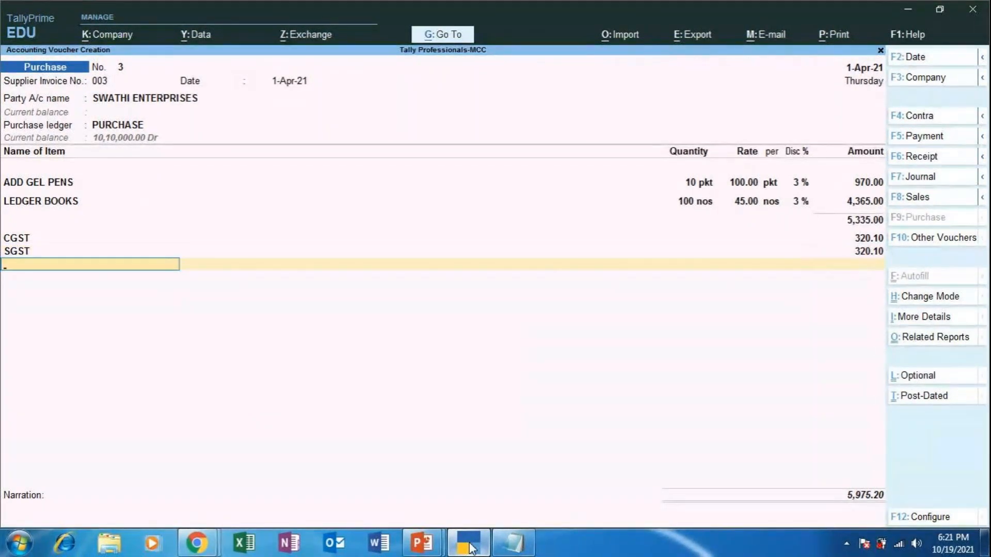
Close the tax entries and set SWATHI ENTERPRISES' bill-wise reference to On Account for the full voucher amount
key("Return")
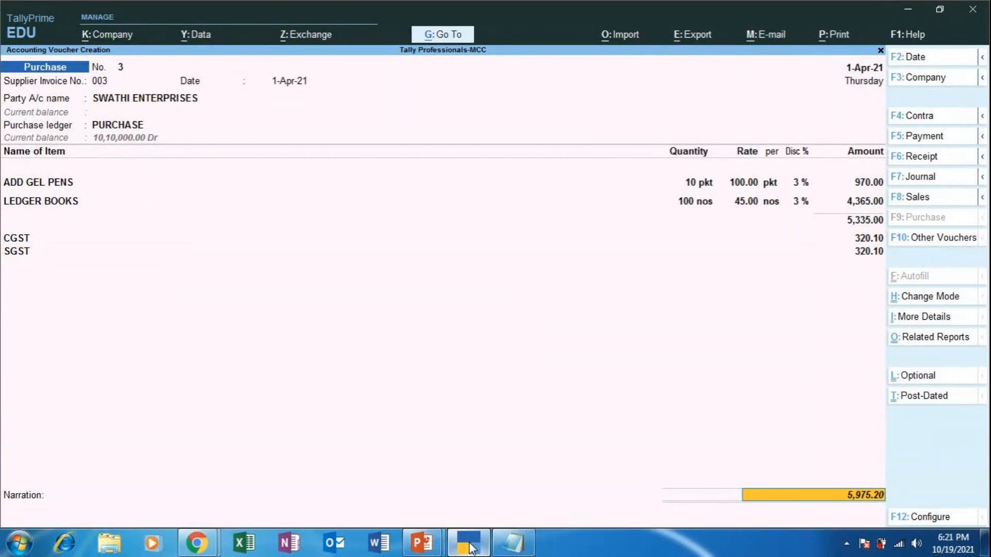
key("Return")
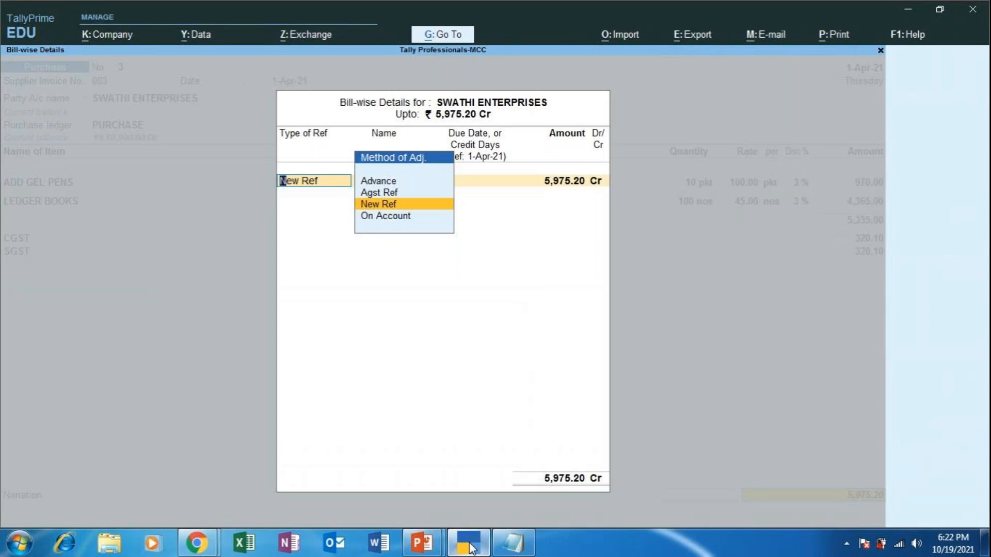
key("Down")
key("Return")
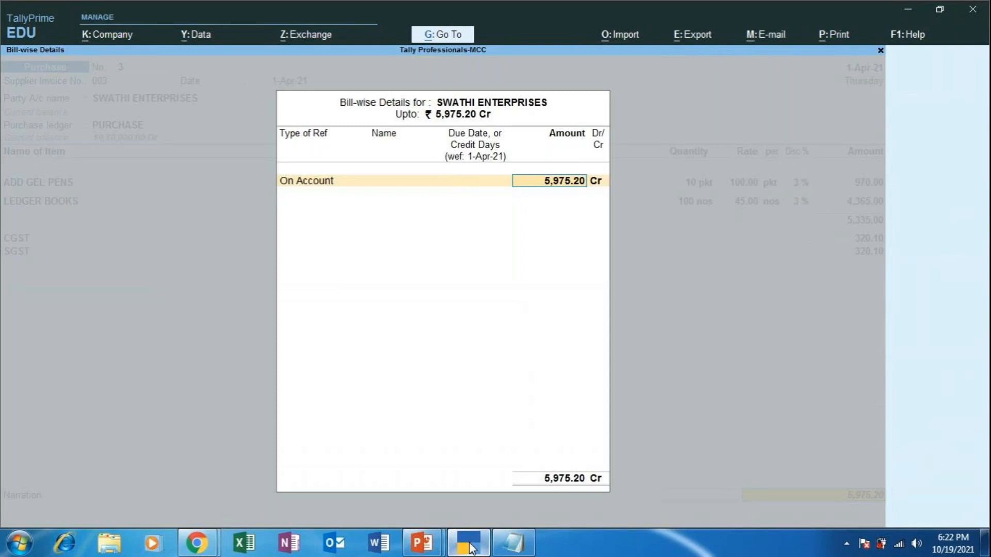
key("Return")
key("Return")
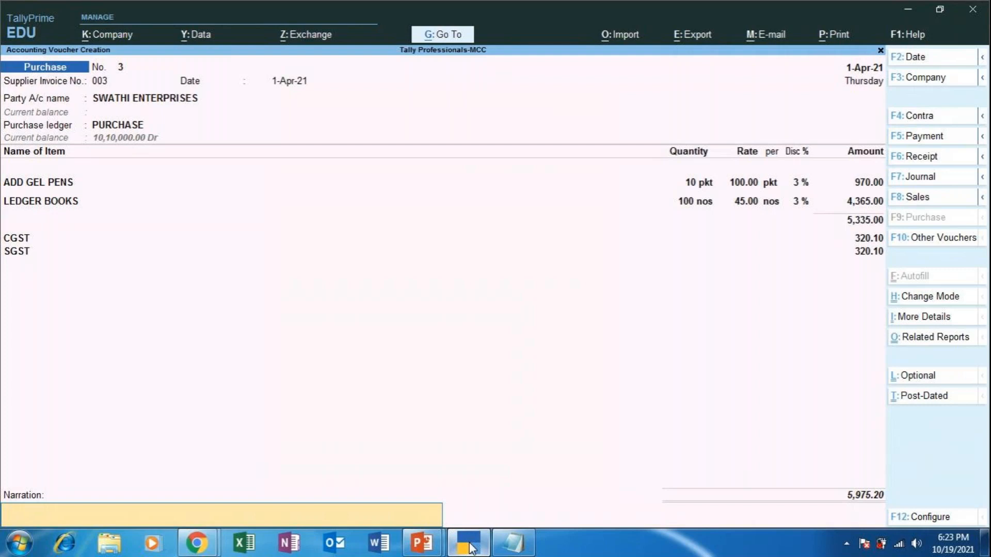
Enter the narration "BEING STATIONERY PURCHASED AND PAYMENT MADE IMMEDIATELY." and save the purchase voucher
type("BEING STATIONERY")
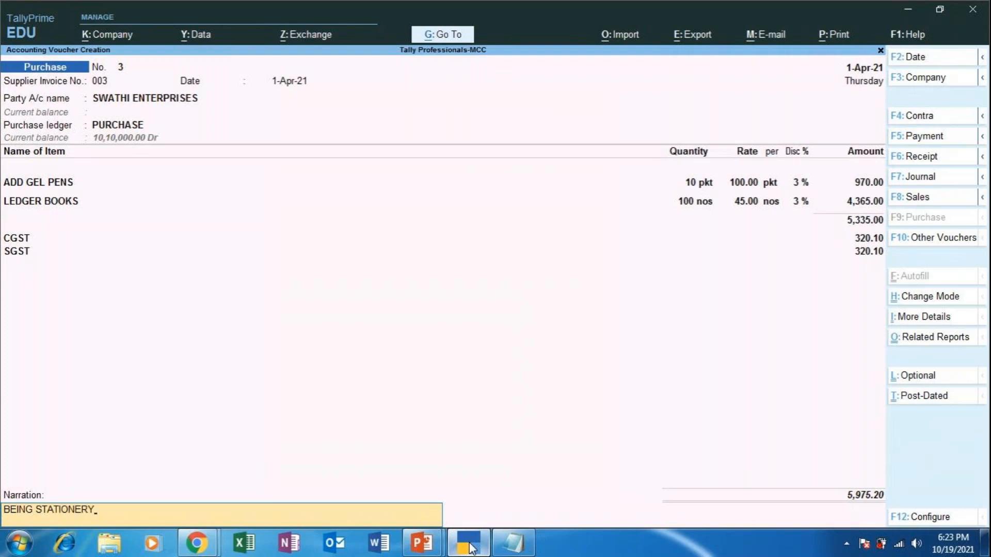
type(" PURCHASED")
type("AND PAYMENT MADE IMMEDIATE")
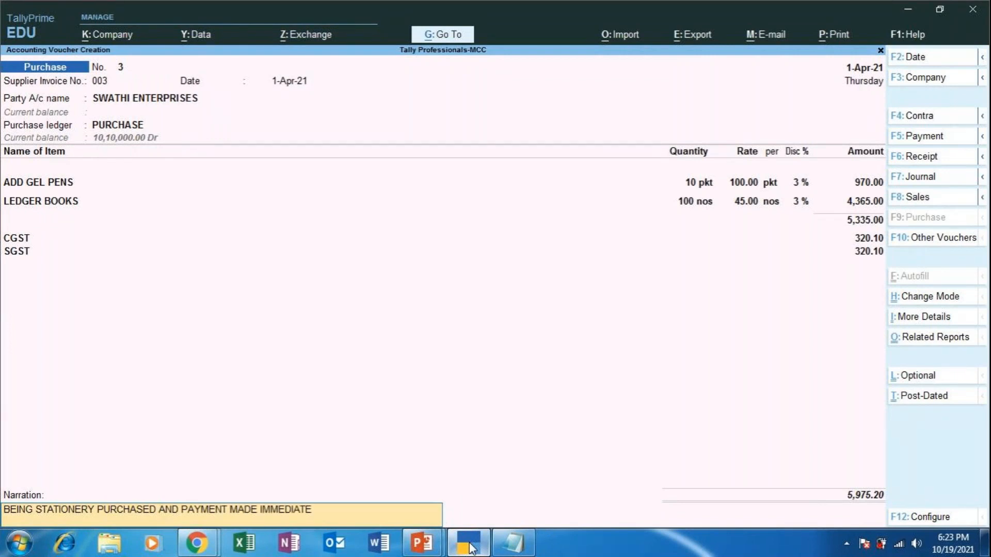
type("LY.")
key("Return")
key("Return")
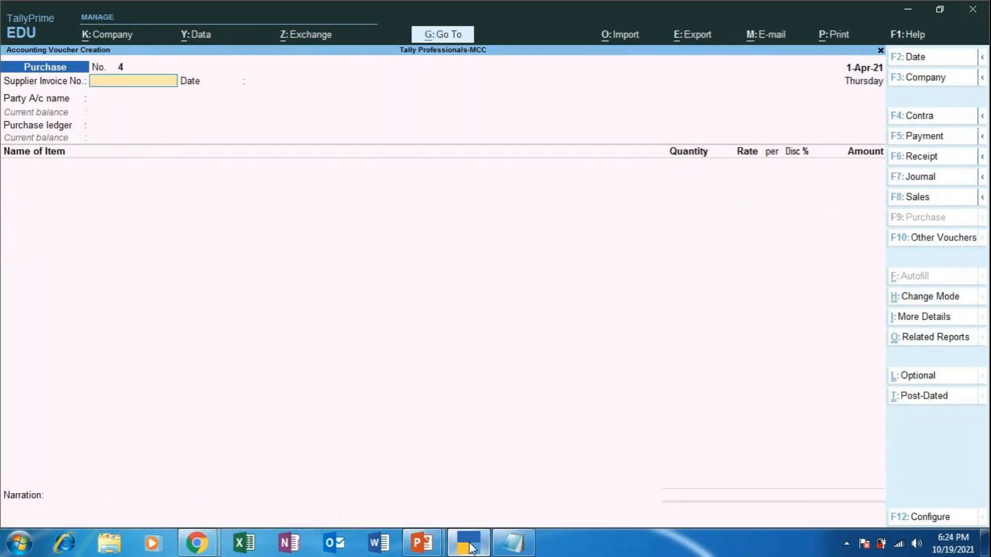
Open the SWATHI ENTERPRISES ledger in master alteration to examine its details
key("ctrl")
key("alt+g")
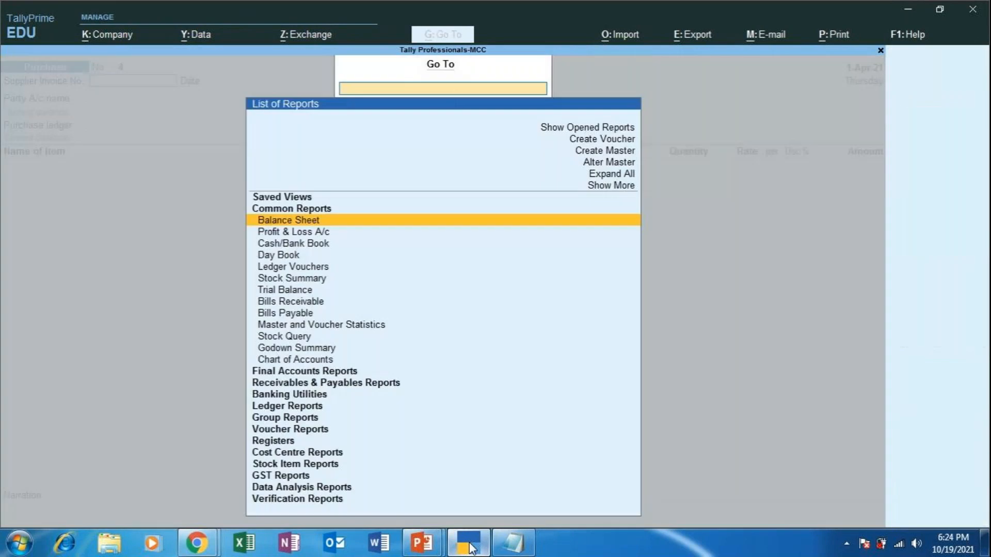
key("Down")
key("Down")
key("Up")
key("Up")
key("Up")
key("Up")
key("Up")
key("Up")
key("Down")
key("Down")
key("Down")
key("Down")
key("Down")
key("Down")
key("Down")
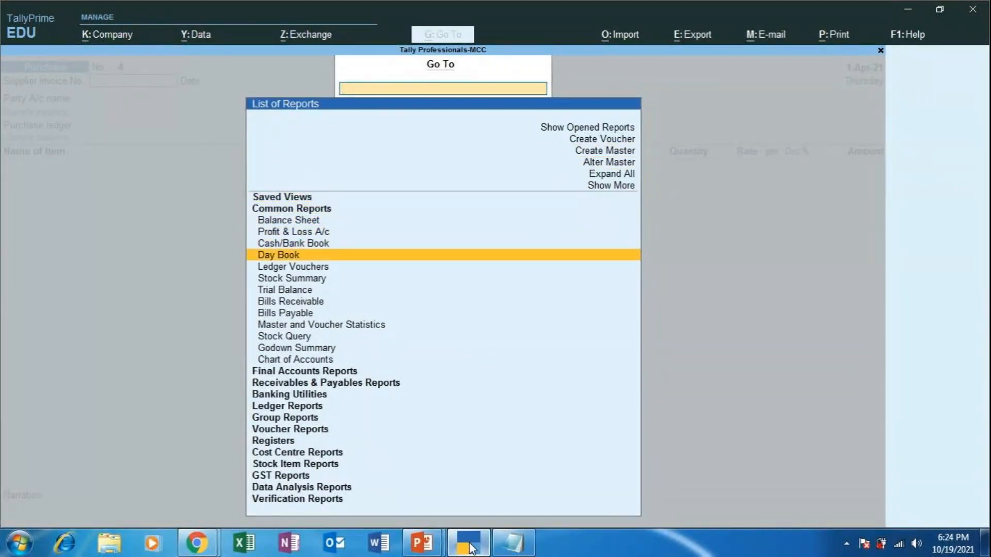
key("Up")
key("Up")
key("Up")
key("Up")
key("Up")
key("Up")
key("Up")
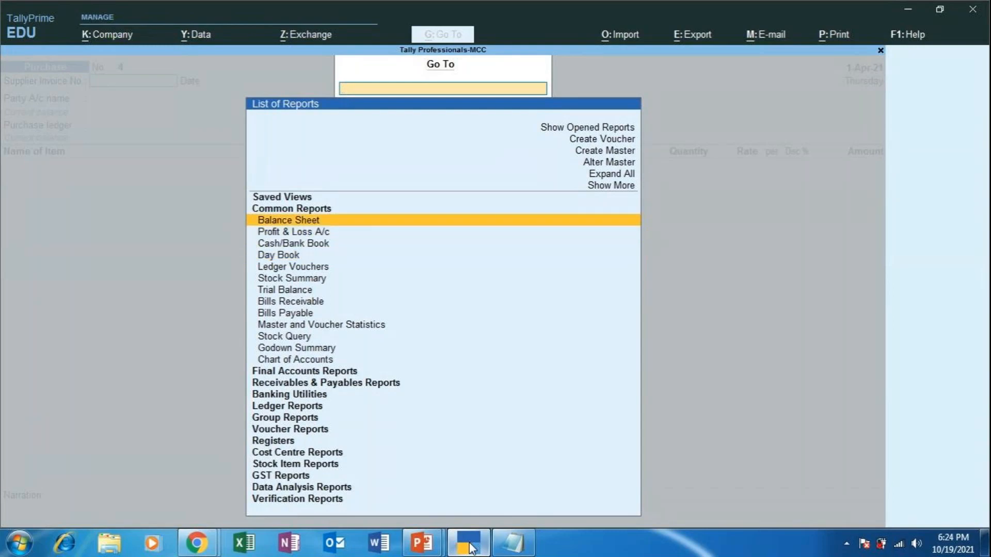
key("Up")
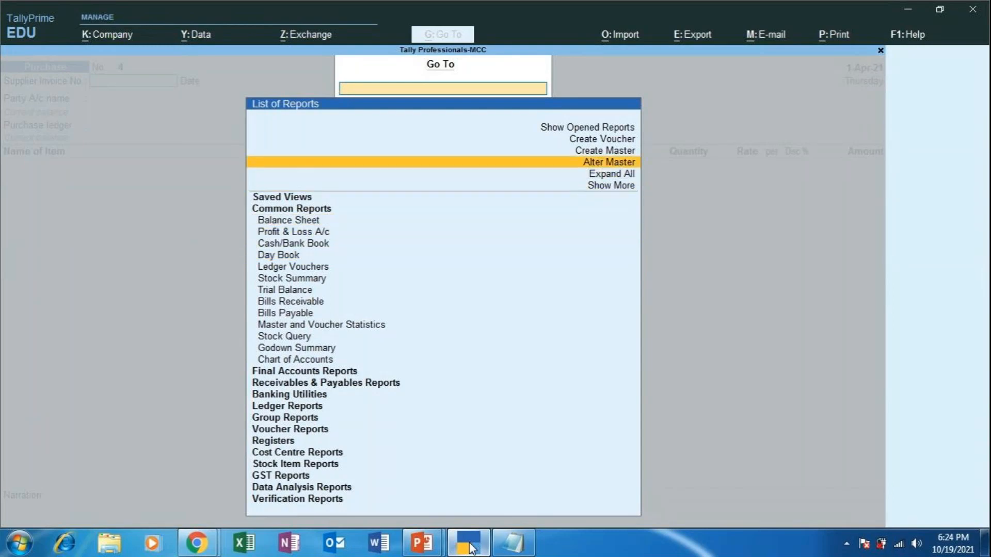
key("Return")
key("Down")
key("Return")
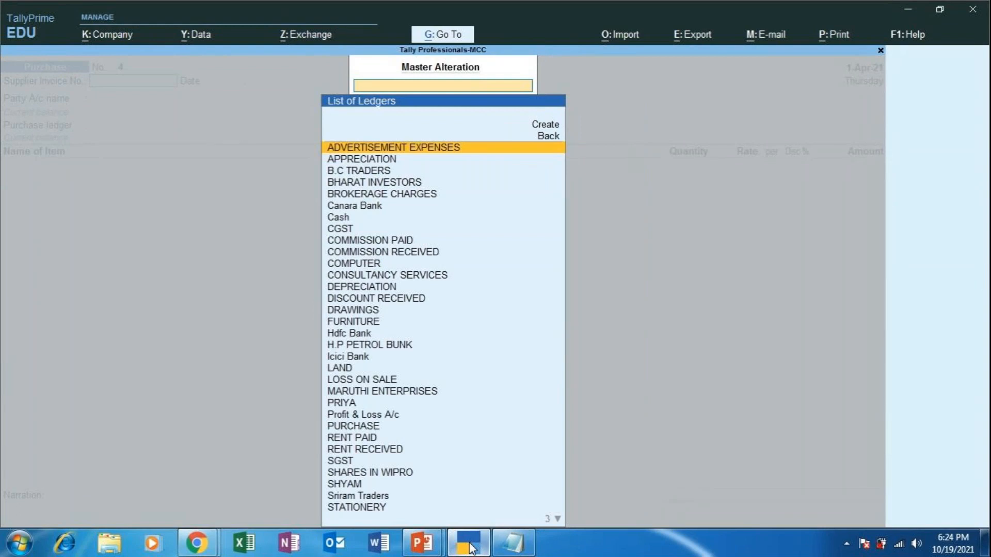
type("SWAT")
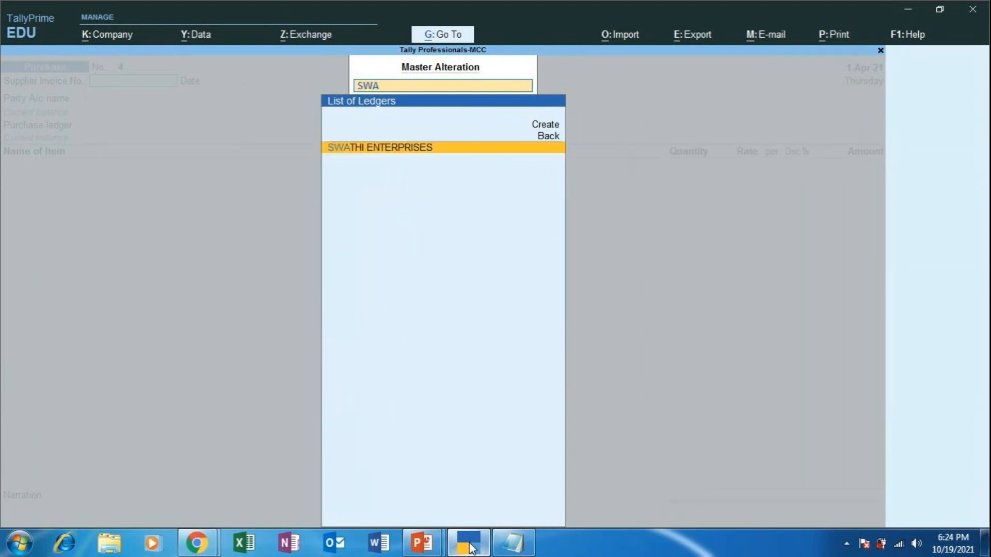
key("Return")
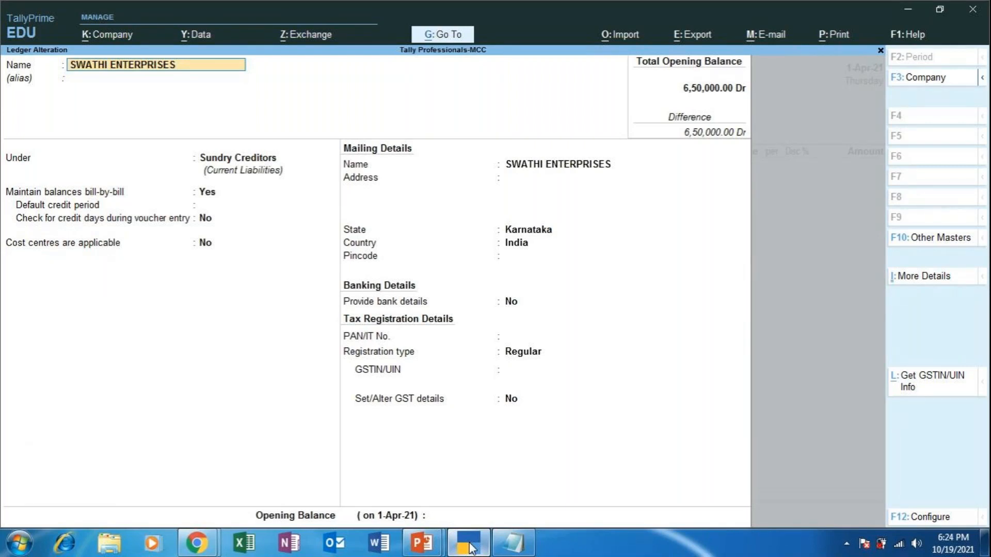
Clear the ledger's name, quit the alteration without saving and return to the blank purchase voucher
key("BackSpace")
key("Escape")
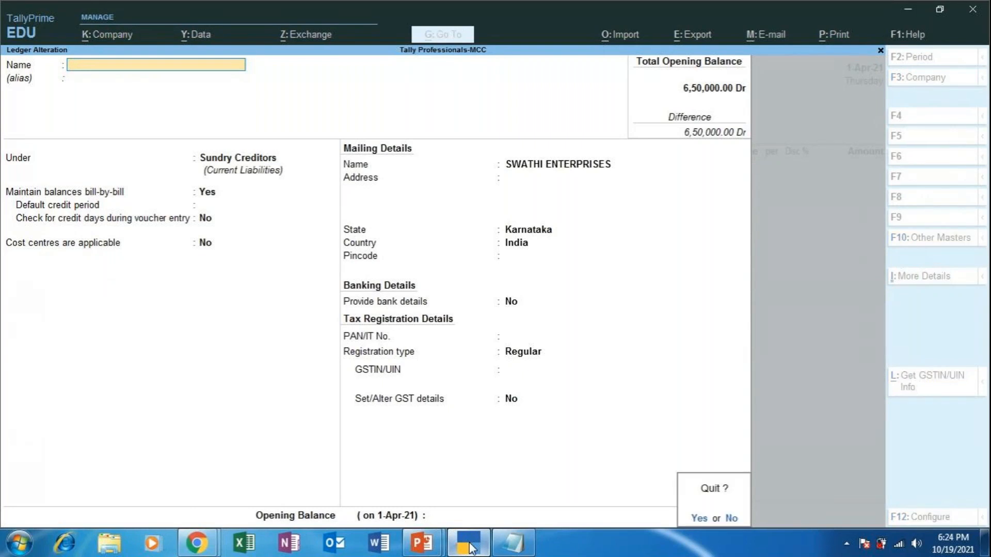
key("y")
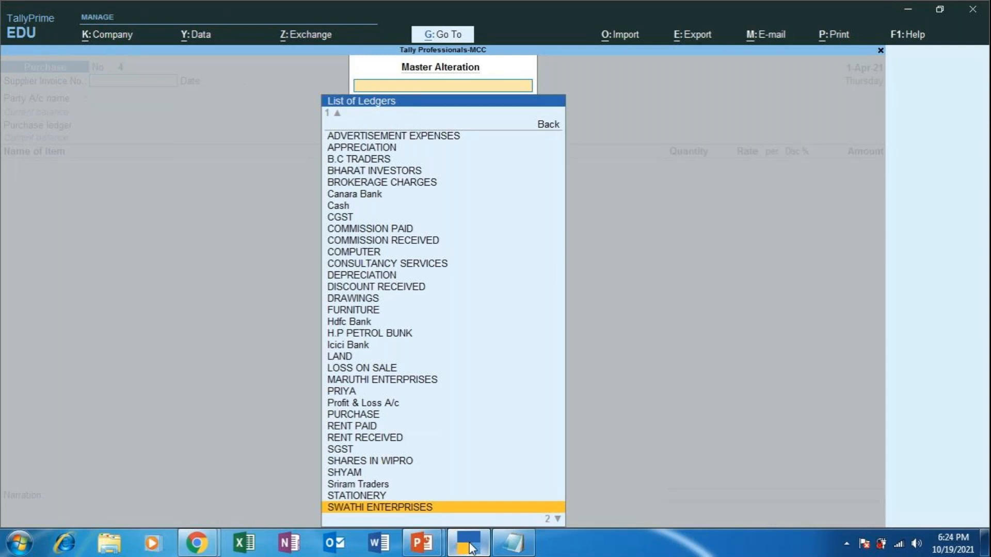
key("Escape")
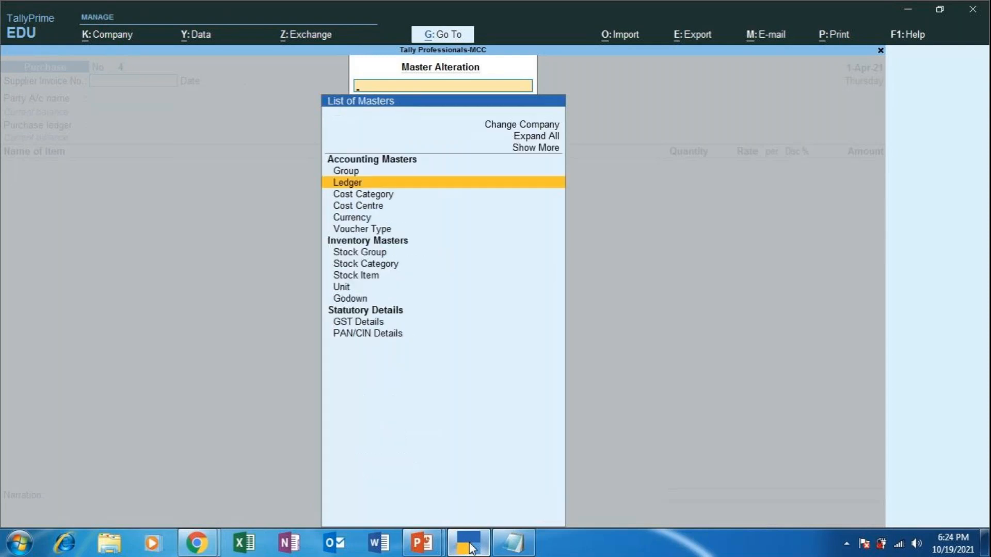
key("Escape")
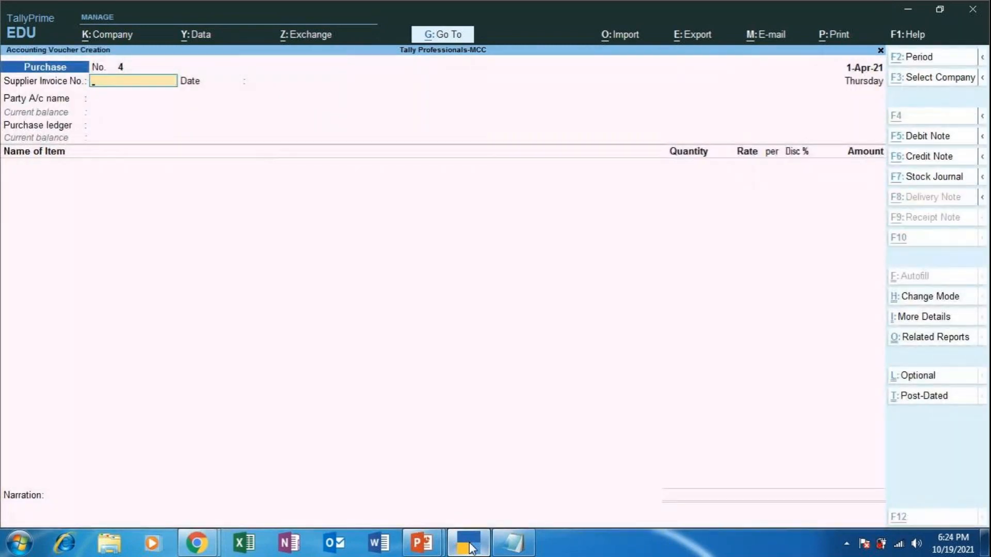
Open the SWATHI ENTERPRISES ledger in master alteration to examine its details
key("alt+g")
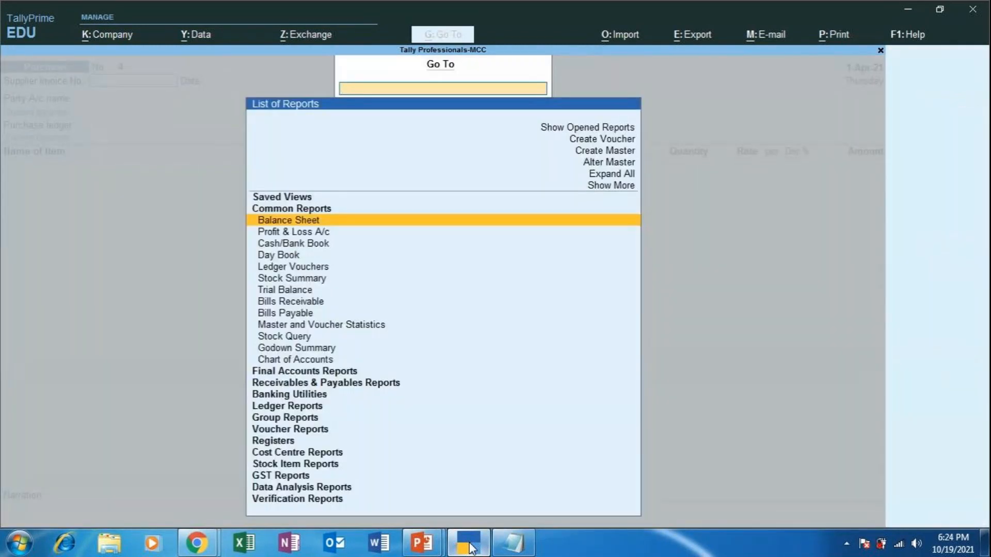
key("Up")
key("Up")
key("Up")
key("Up")
key("Return")
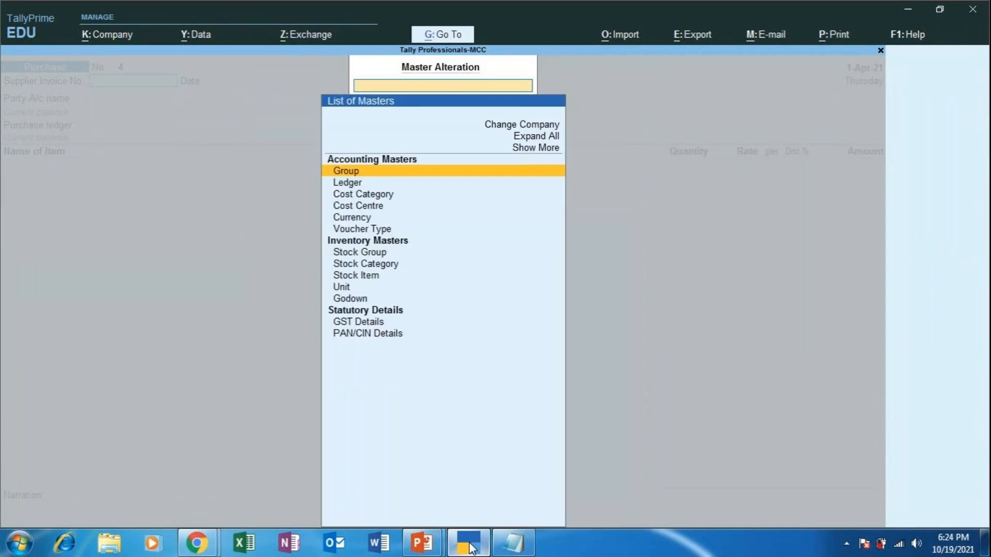
key("Down")
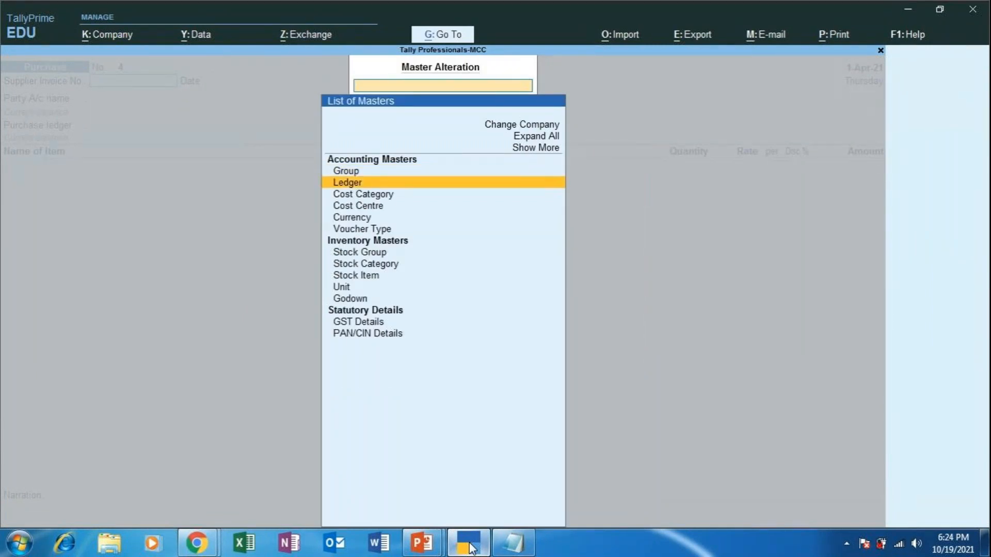
key("Return")
type("SWA")
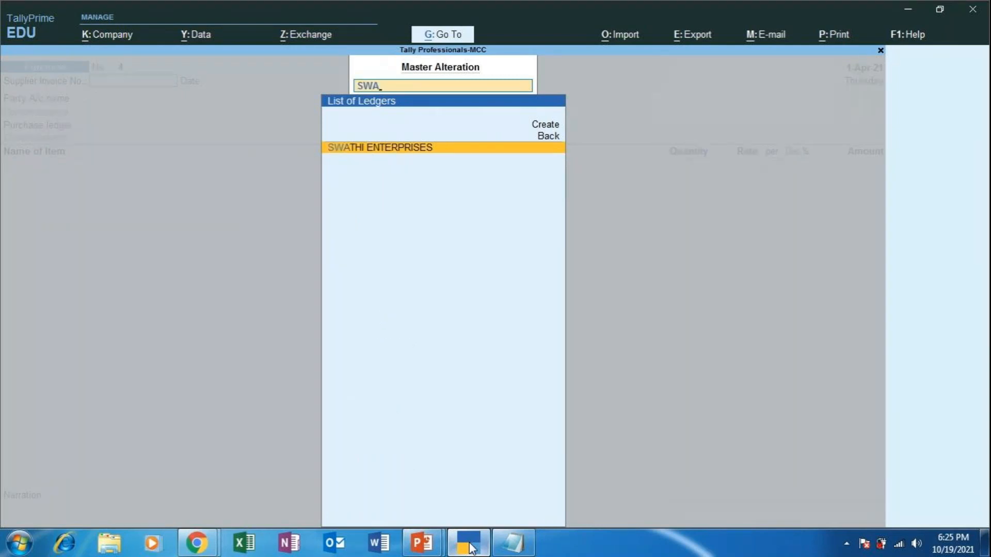
key("Return")
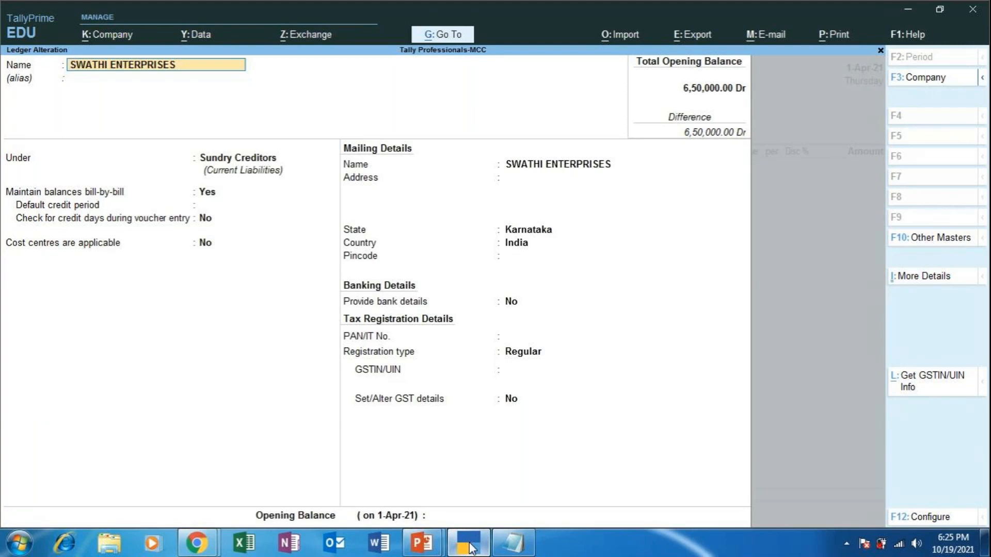
Clear the SWATHI ENTERPRISES ledger's name, quit without saving and return to the blank purchase voucher
key("BackSpace")
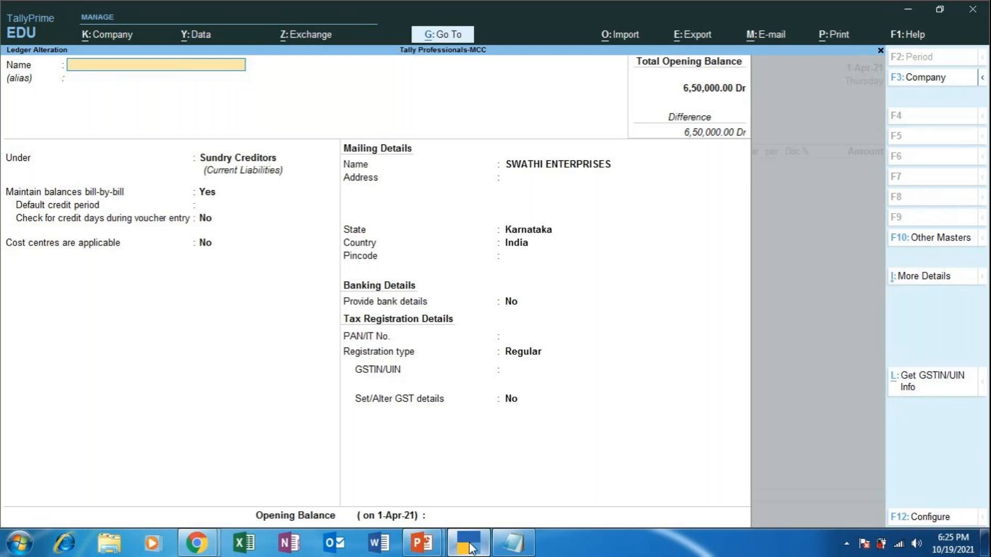
key("Escape")
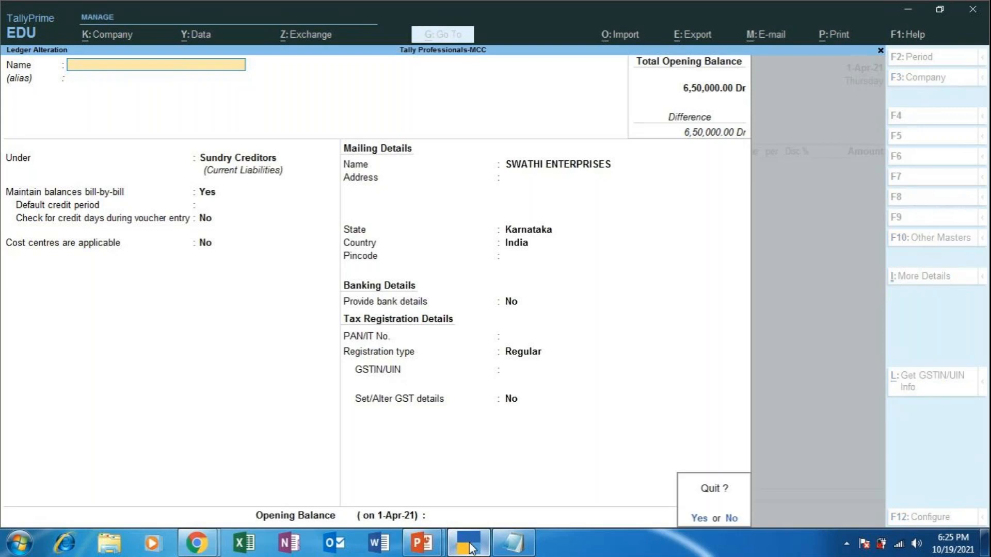
key("y")
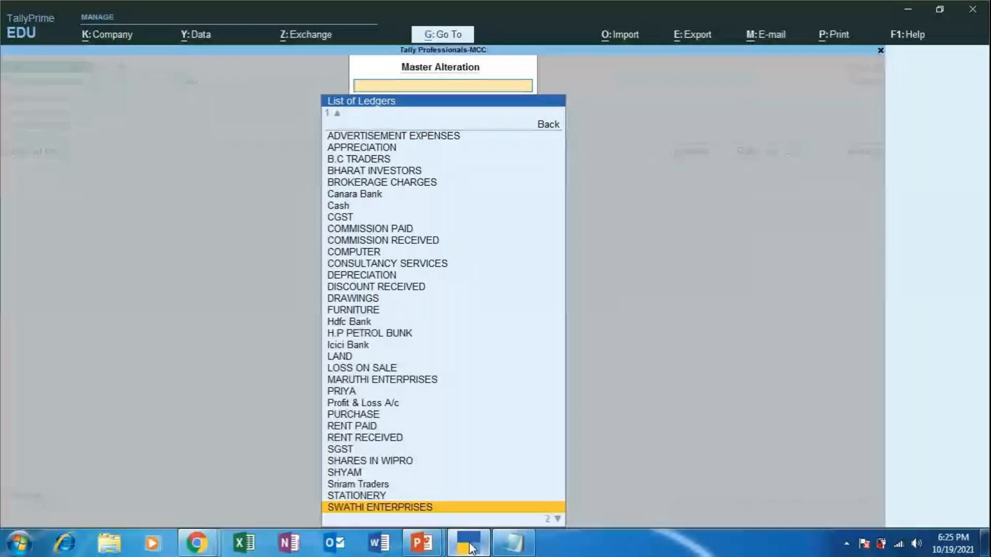
key("Escape")
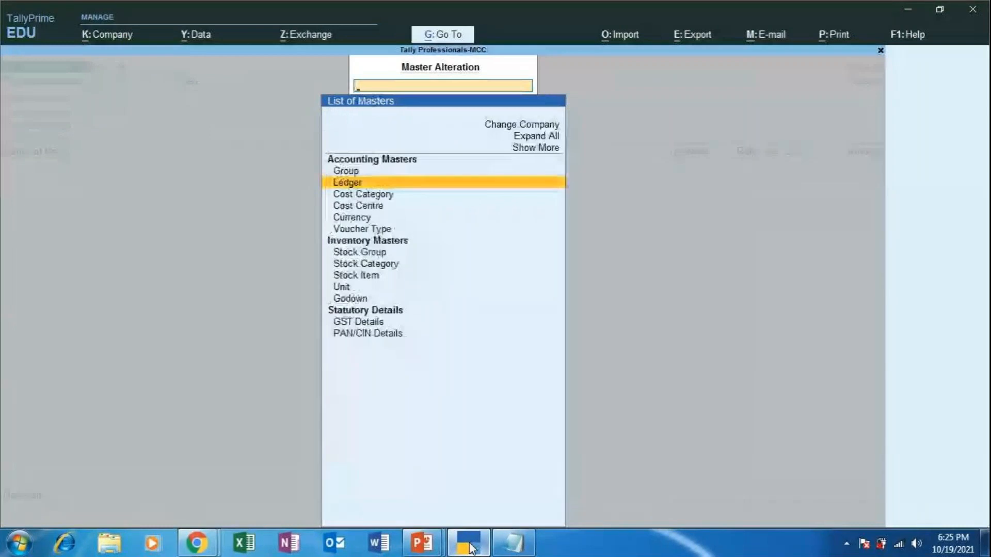
key("Escape")
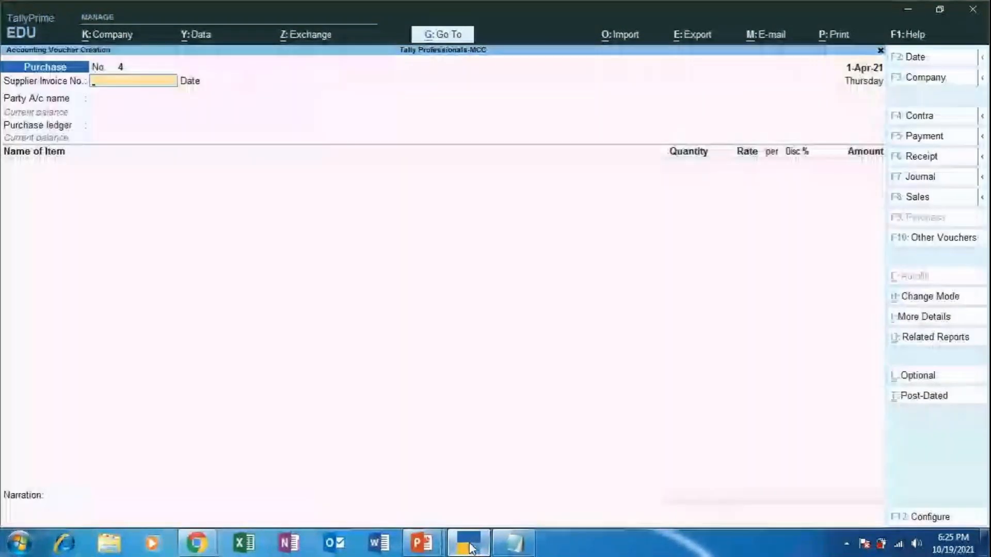
Open the Day Book and open the SWATHI ENTERPRISES purchase voucher No. 3 for alteration
key("alt+g")
key("Down")
key("Down")
key("Down")
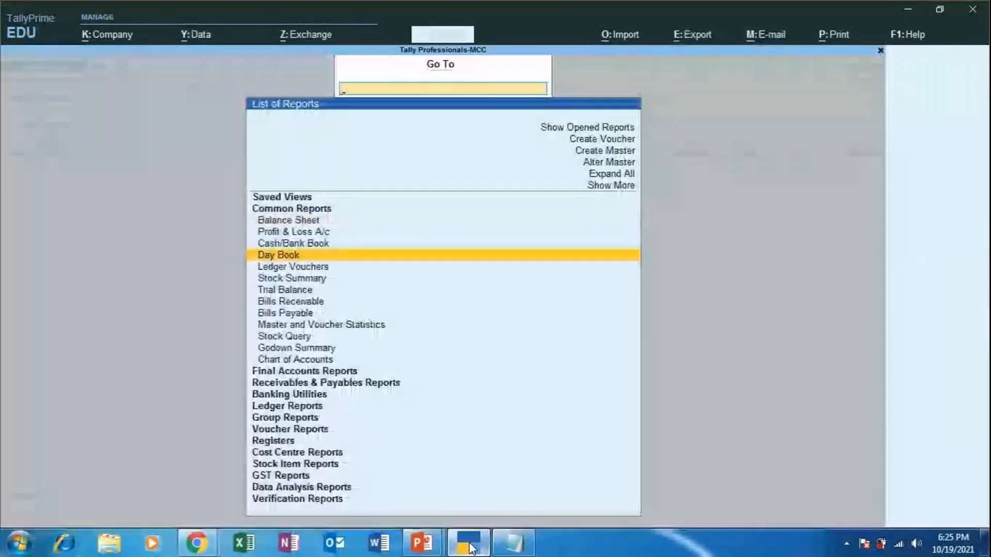
key("Return")
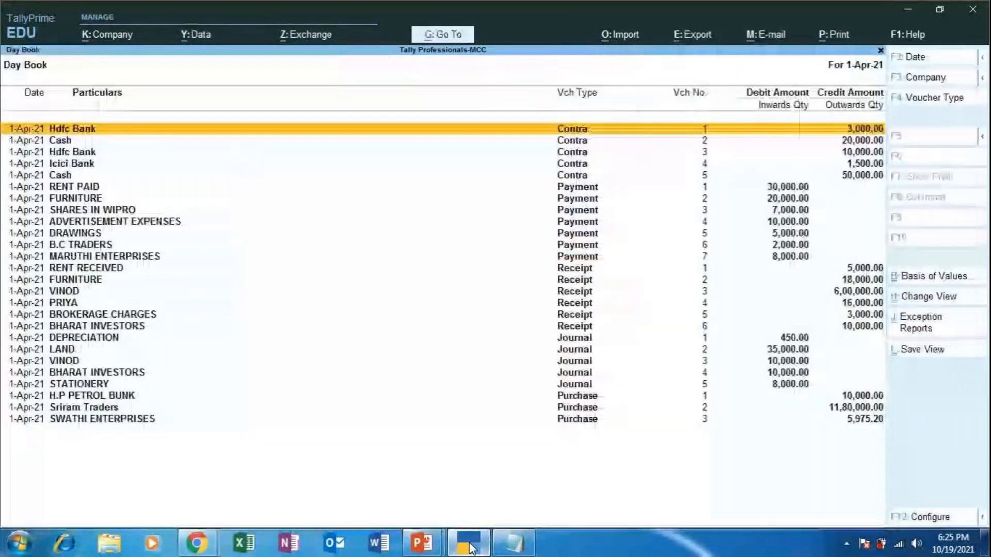
key("Down")
key("Down")
key("Down")
key("End")
key("Return")
Accept the voucher's invoice, receipt and party details, keeping the PURCHASE ledger with the Purchase Taxable classification
key("Return")
key("Return")
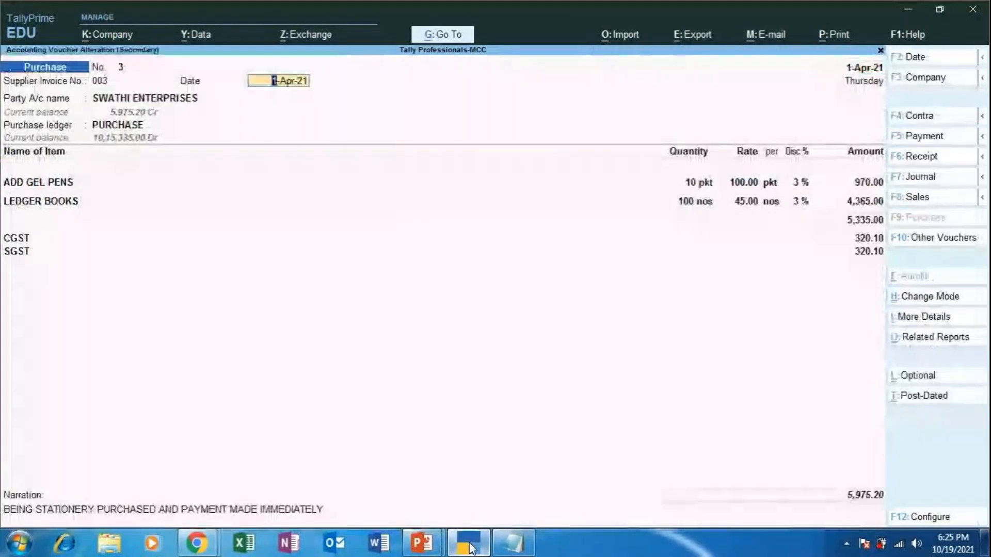
key("Return")
key("Return")
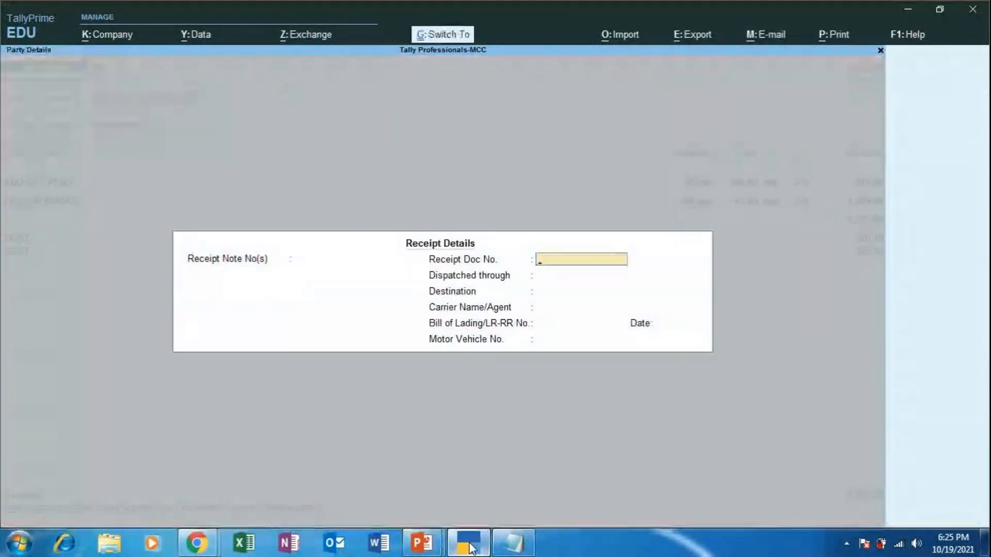
key("ctrl+a")
key("ctrl+a")
key("Return")
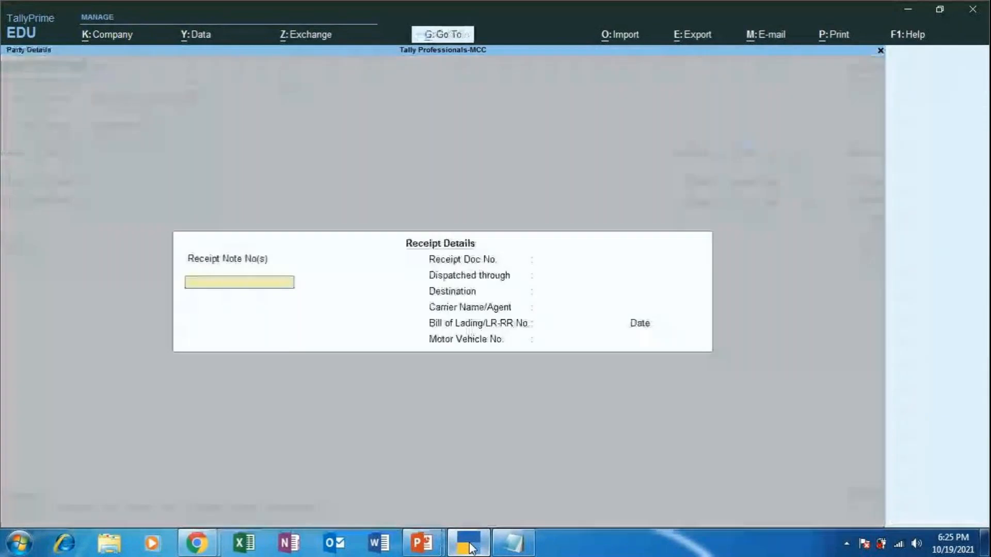
key("ctrl+a")
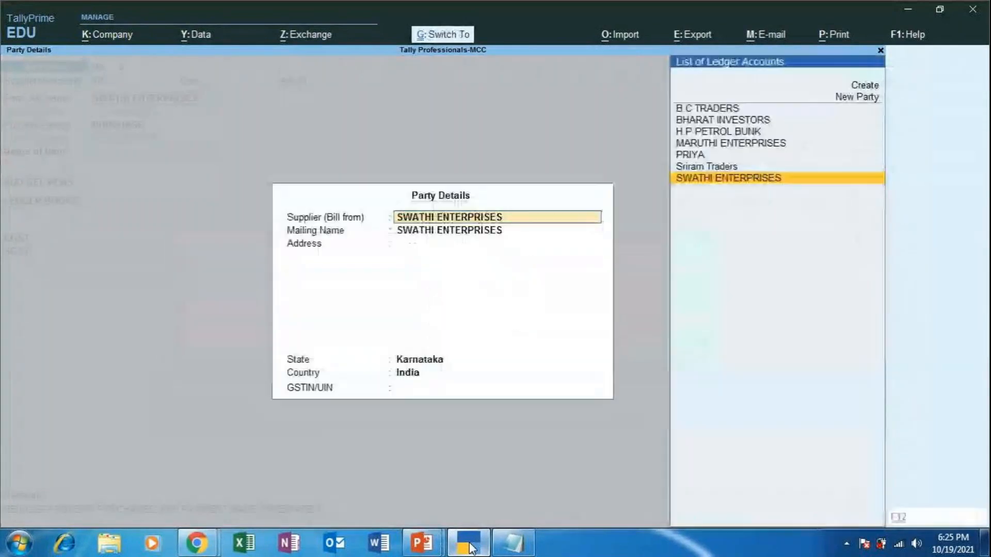
key("ctrl+a")
key("Return")
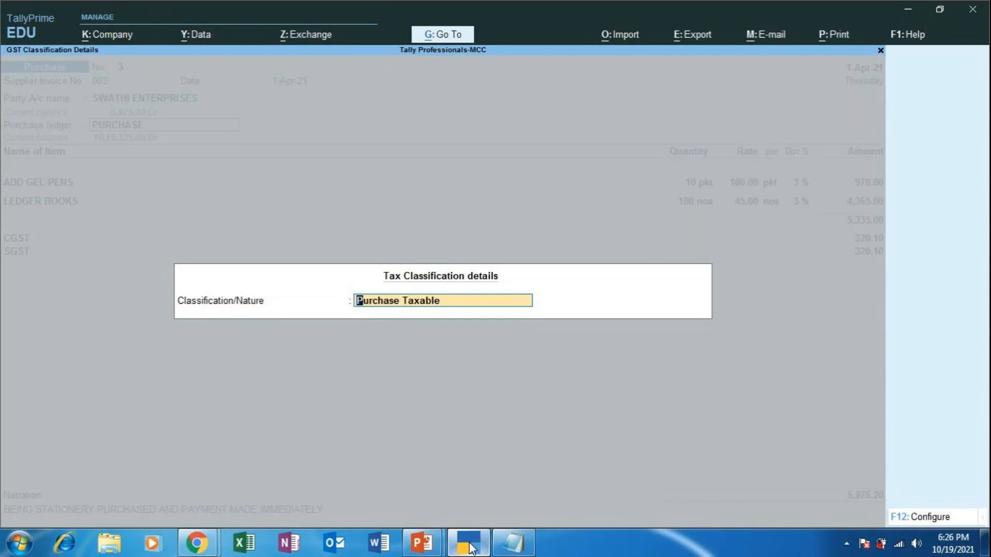
key("Return")
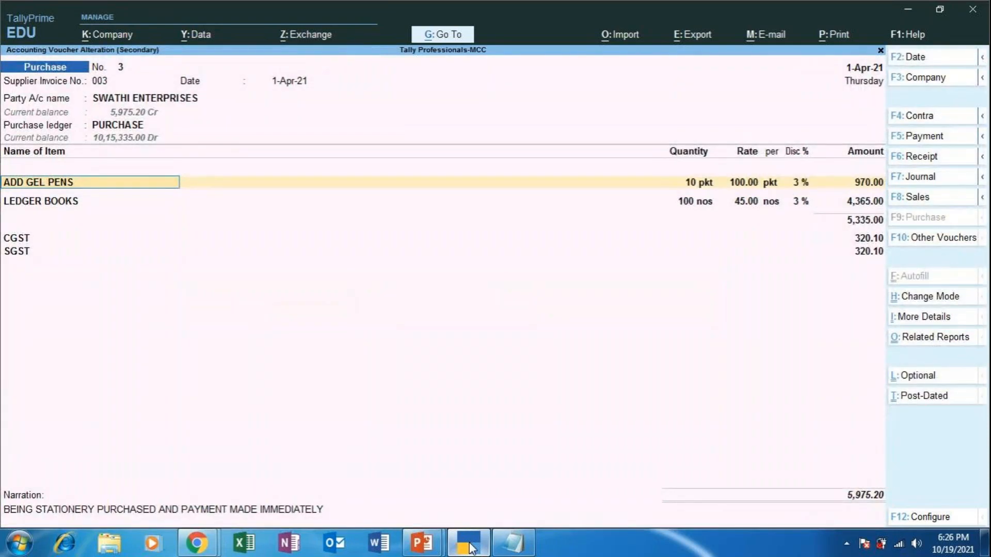
Accept the ADD GEL PENS entry with 10 pkt at 100.00 and 3 % discount allocated to GODOWN 3
key("Return")
key("Return")
key("Return")
key("Return")
key("Return")
key("Return")
key("Return")
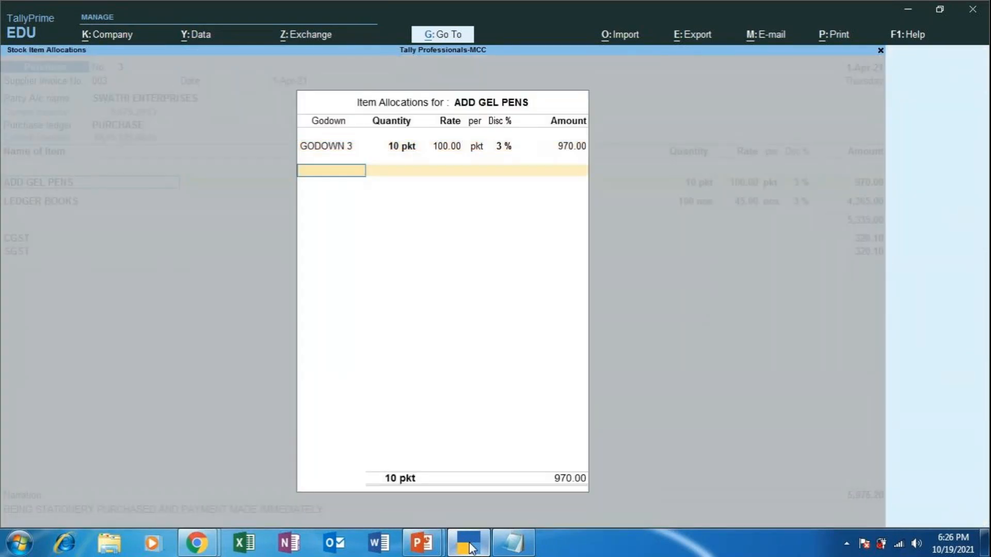
key("Return")
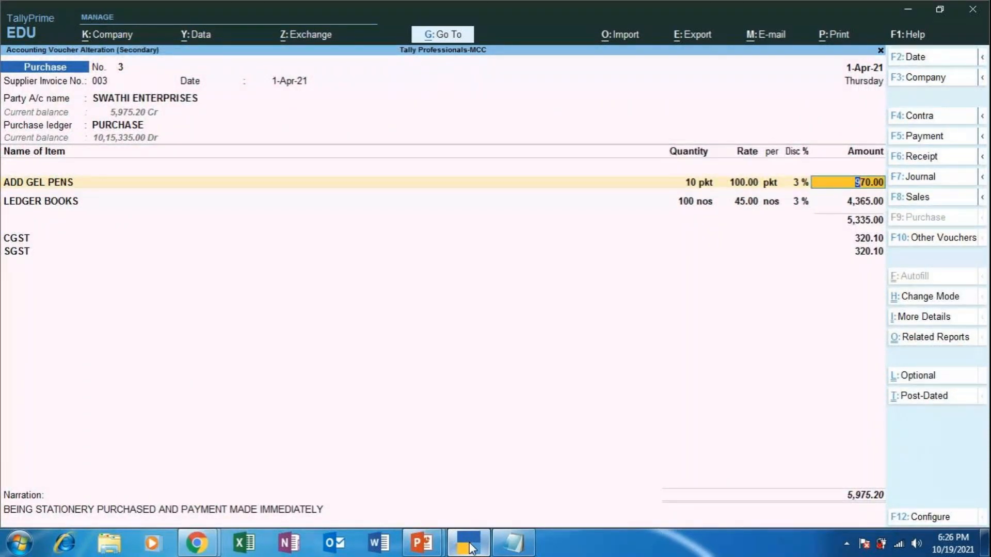
key("Return")
Accept the LEDGER BOOKS entry with 100 nos at 45.00 and 3 % discount allocated to GODOWN 3
key("Return")
key("Return")
key("Return")
key("Return")
key("Return")
key("Return")
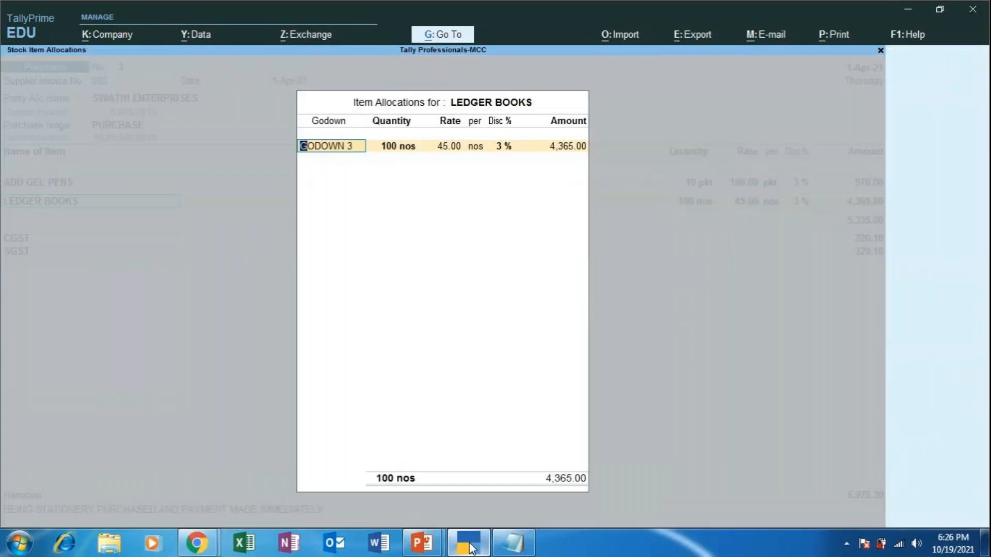
key("Return")
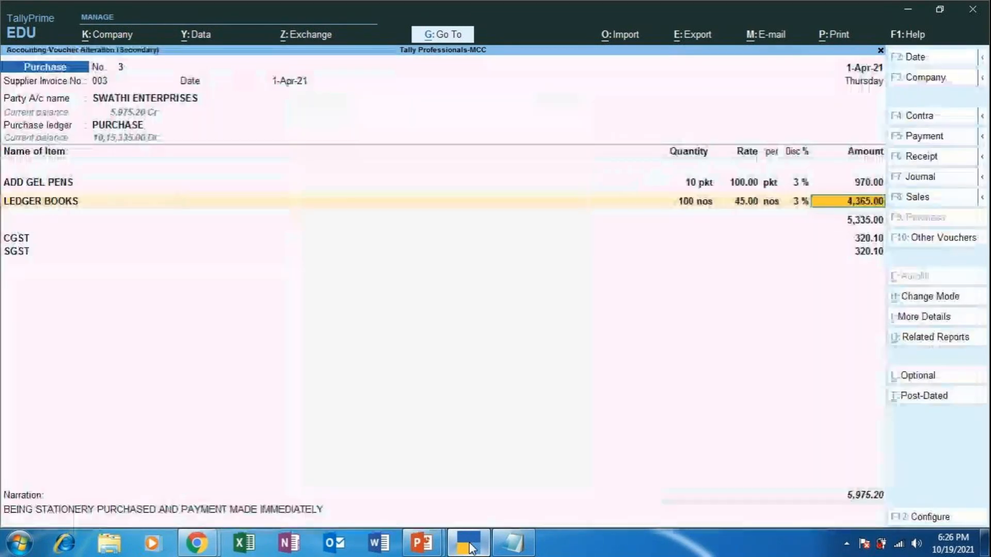
key("Return")
key("Return")
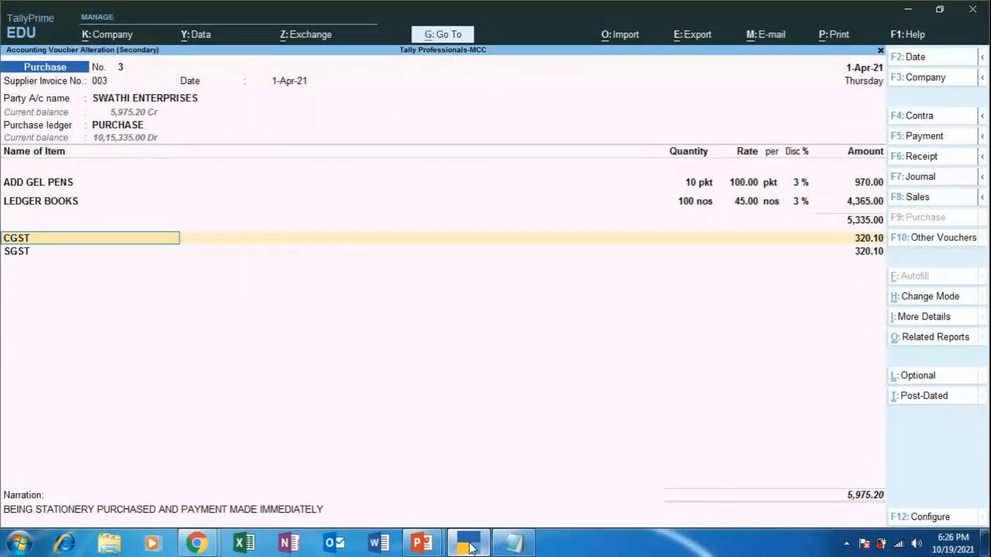
Clear the first tax line's ledger, reselect CGST and accept its calculated amount
key("Return")
key("BackSpace")
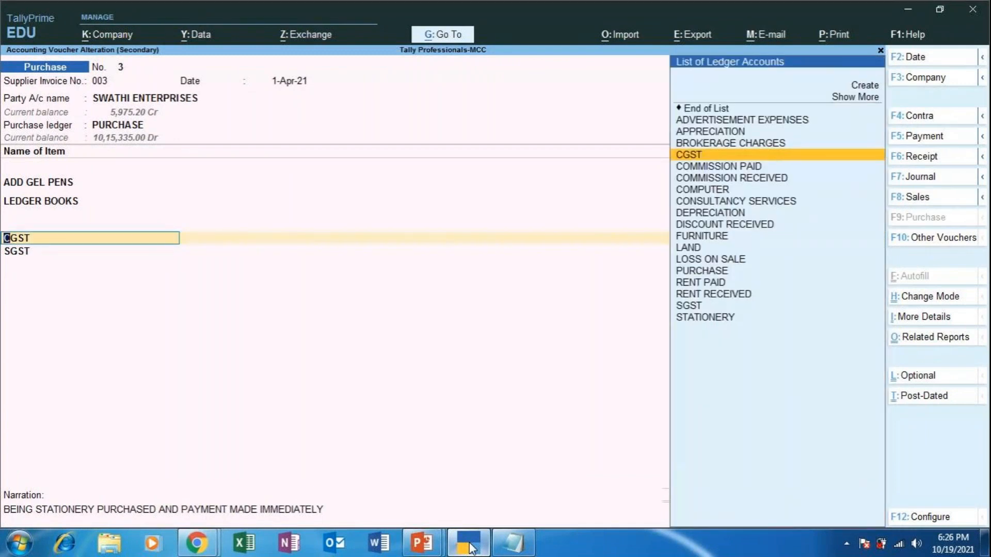
key("BackSpace")
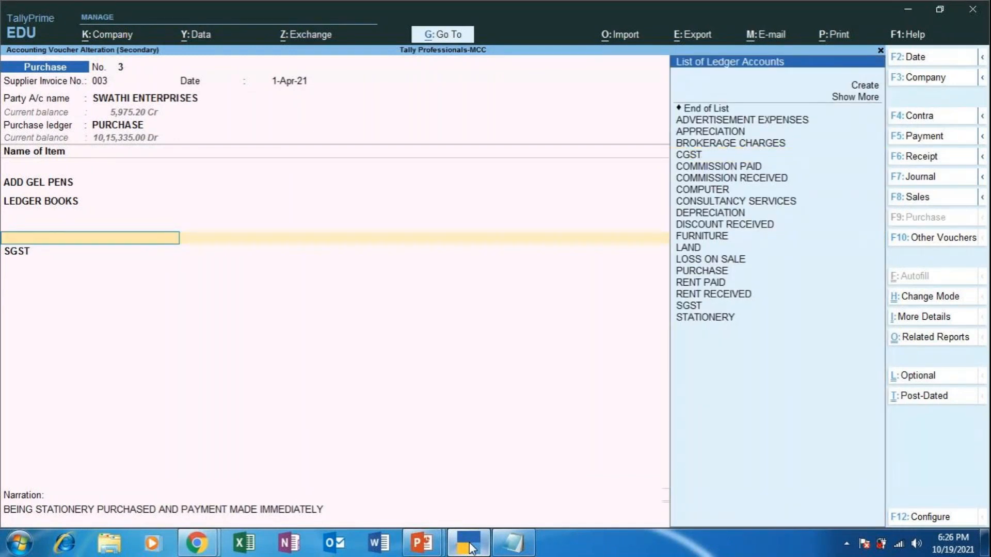
key("Down")
key("Down")
key("Down")
key("Down")
key("Down")
key("Down")
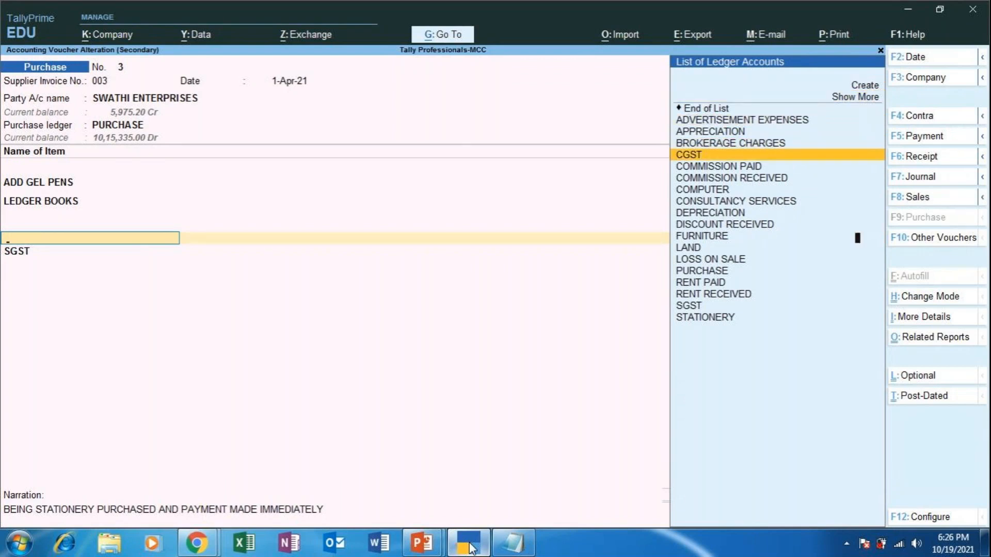
key("Return")
key("Return")
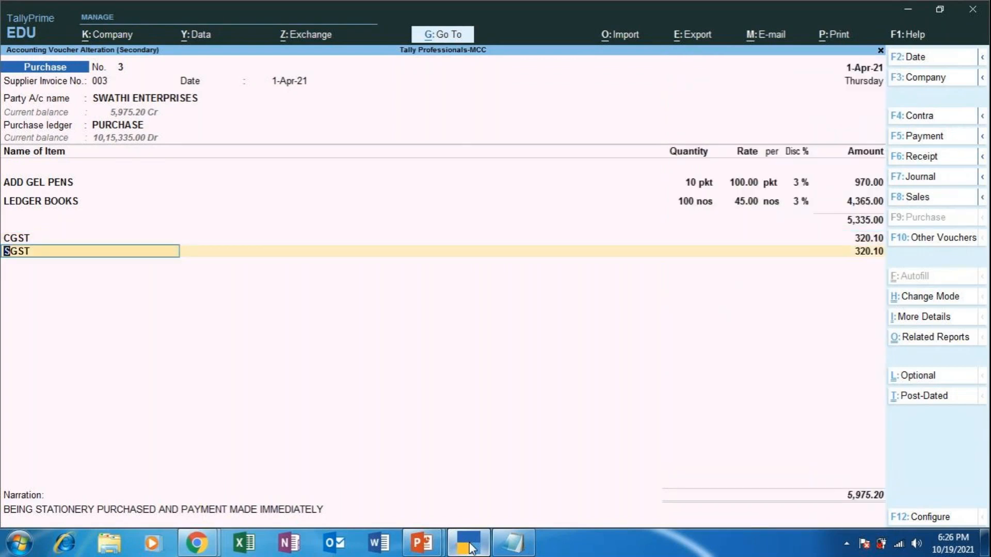
Clear the second tax line's ledger, reselect SGST and accept its calculated amount
key("BackSpace")
key("Down")
key("Down")
key("Down")
key("Down")
key("Down")
key("Down")
key("Down")
key("Down")
key("Down")
key("Down")
key("Down")
key("Down")
key("Down")
key("Down")
key("Down")
key("Down")
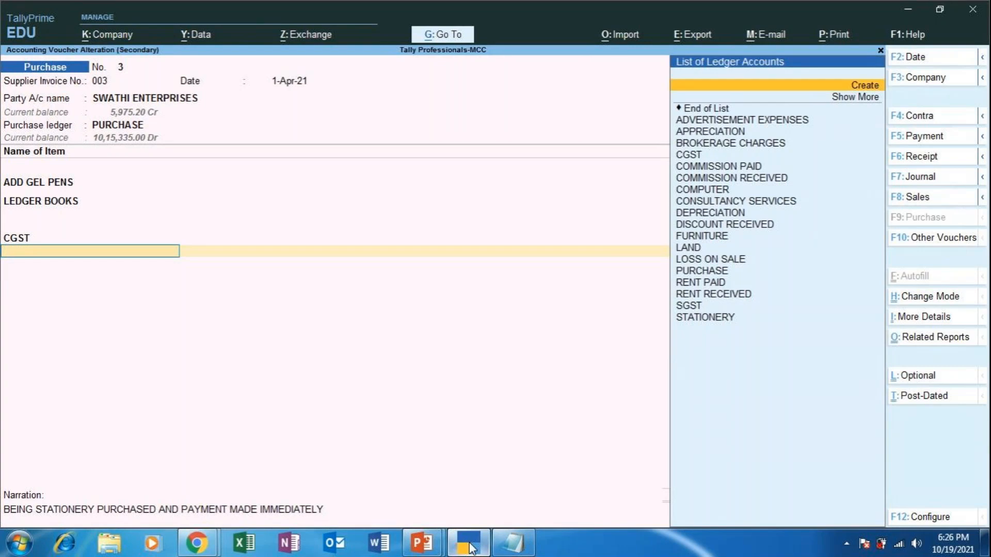
key("Down")
key("Down")
key("Down")
key("Down")
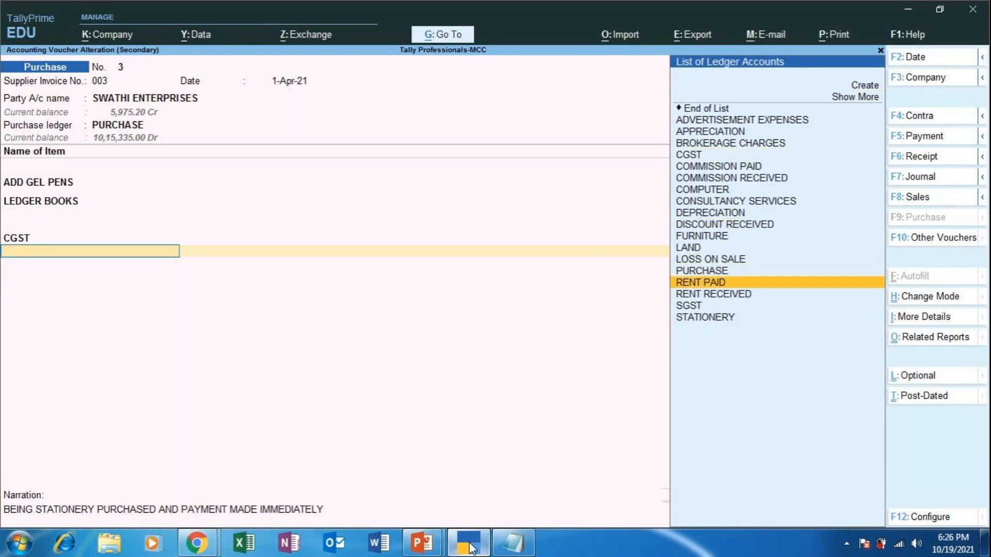
key("Return")
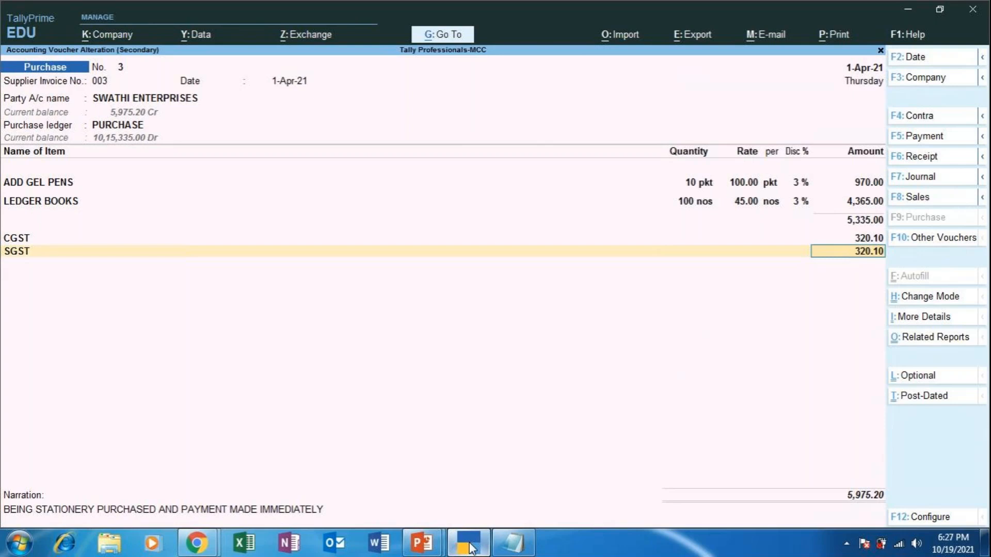
key("Return")
Set the SWATHI ENTERPRISES bill reference to On Account for 5,975.20 Cr and keep the existing narration
key("Return")
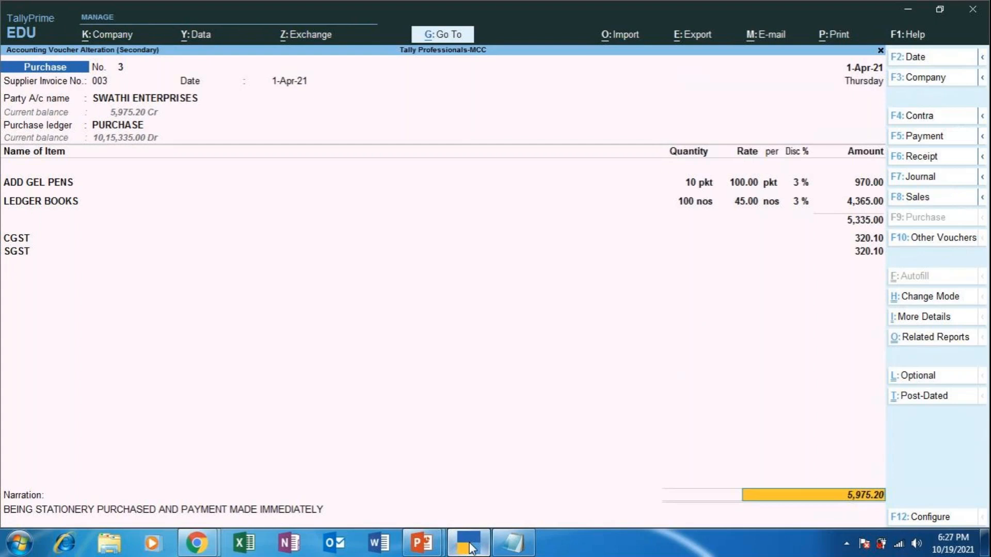
key("Return")
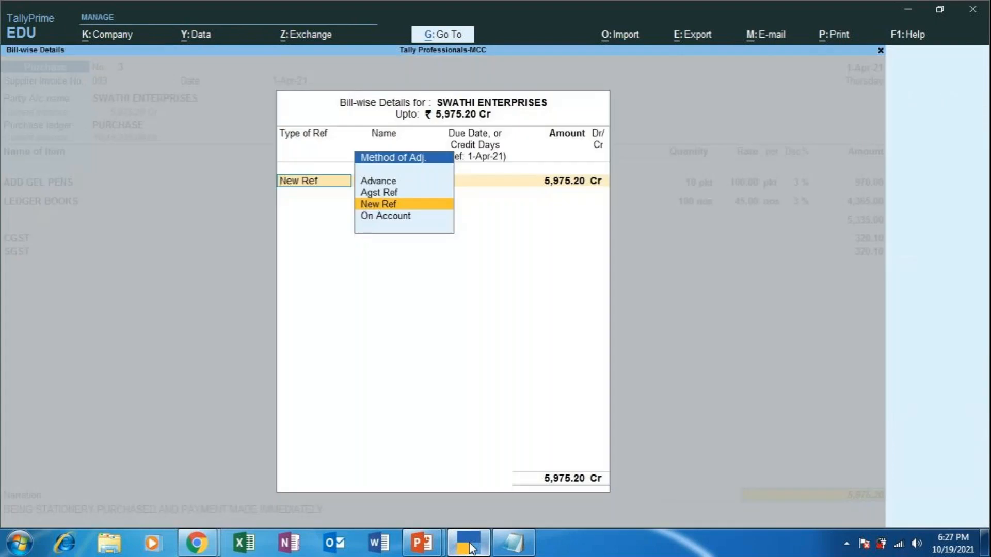
key("Down")
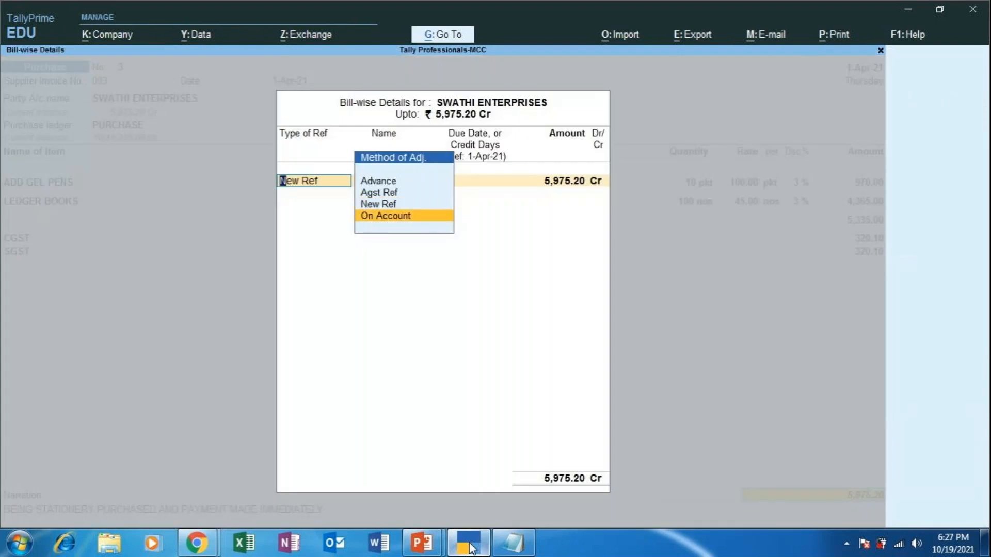
key("Return")
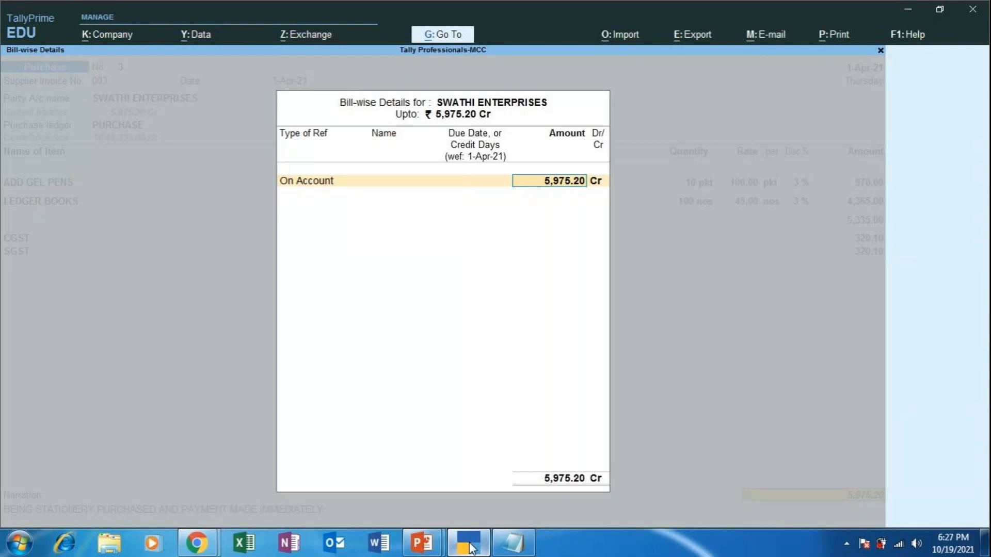
key("Return")
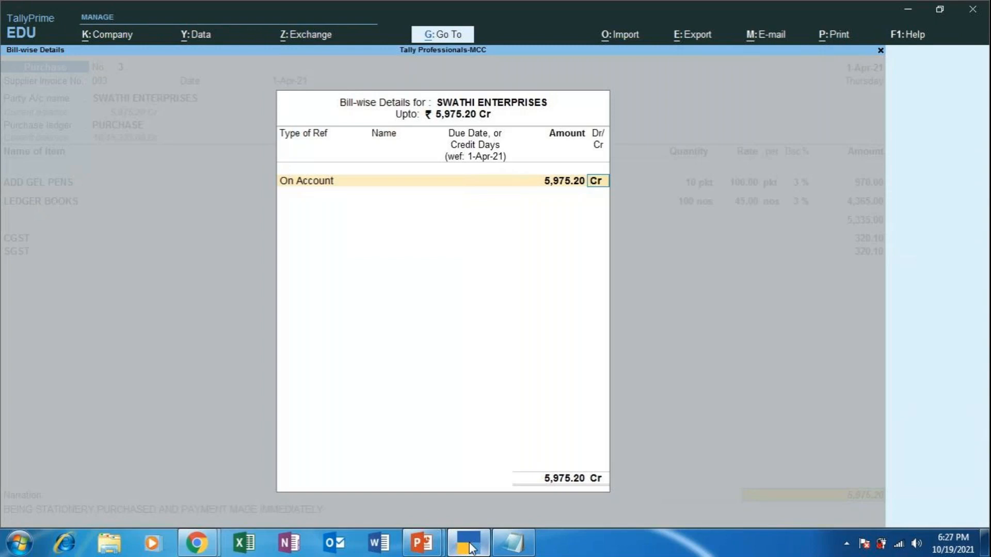
key("Return")
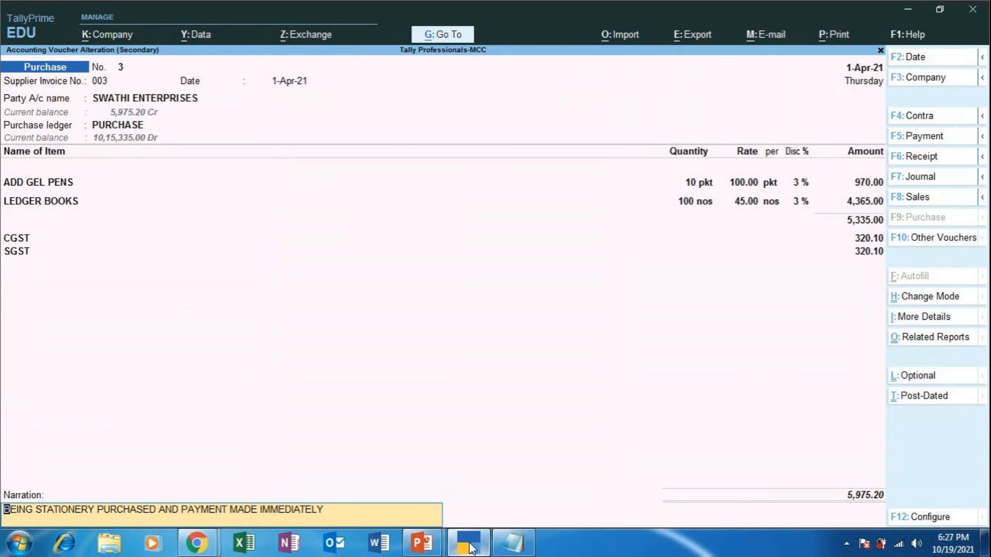
key("Return")
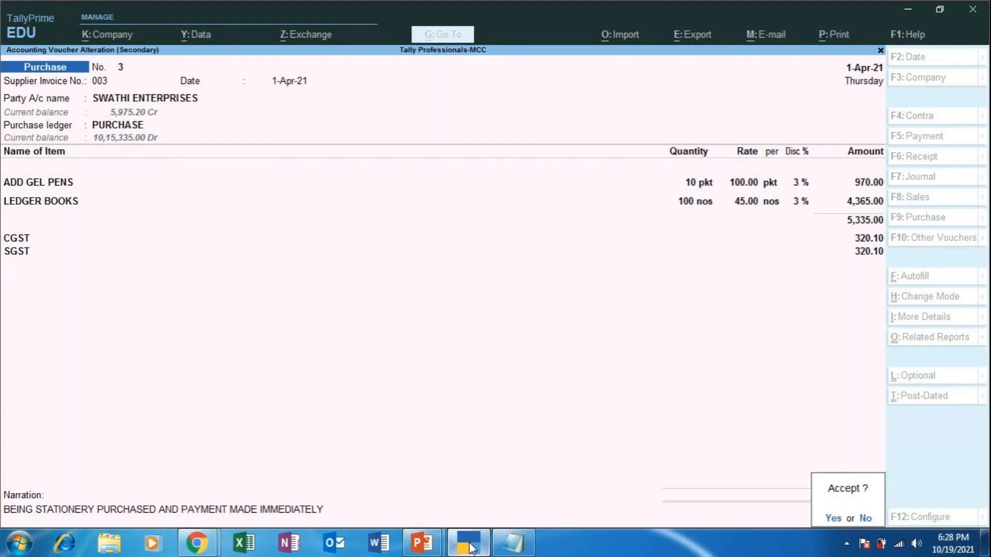
Switch to the GoToMeeting page in Chrome, look through the participants and return to TallyPrime
mouse_move(197, 543)
left_click(154, 471)
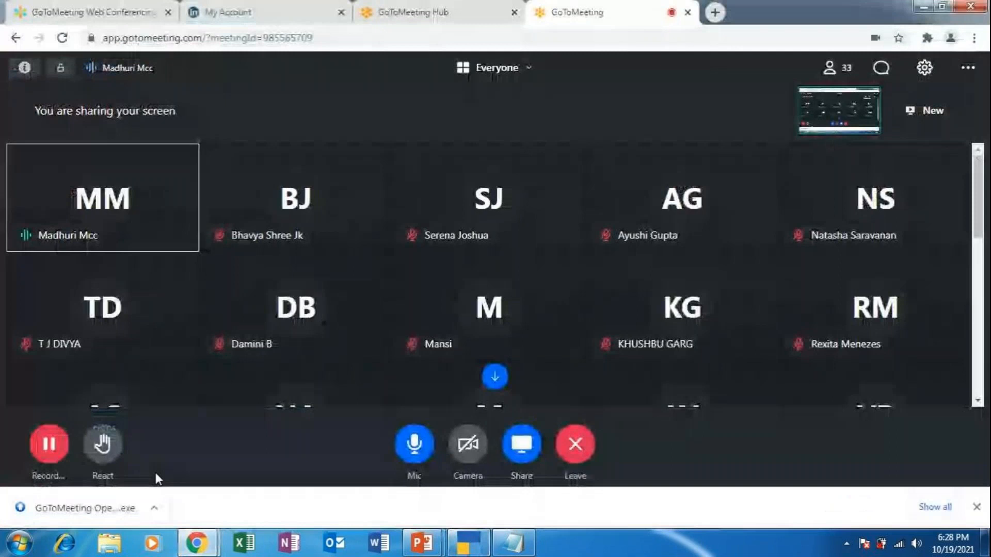
scroll(698, 302, "down", 1)
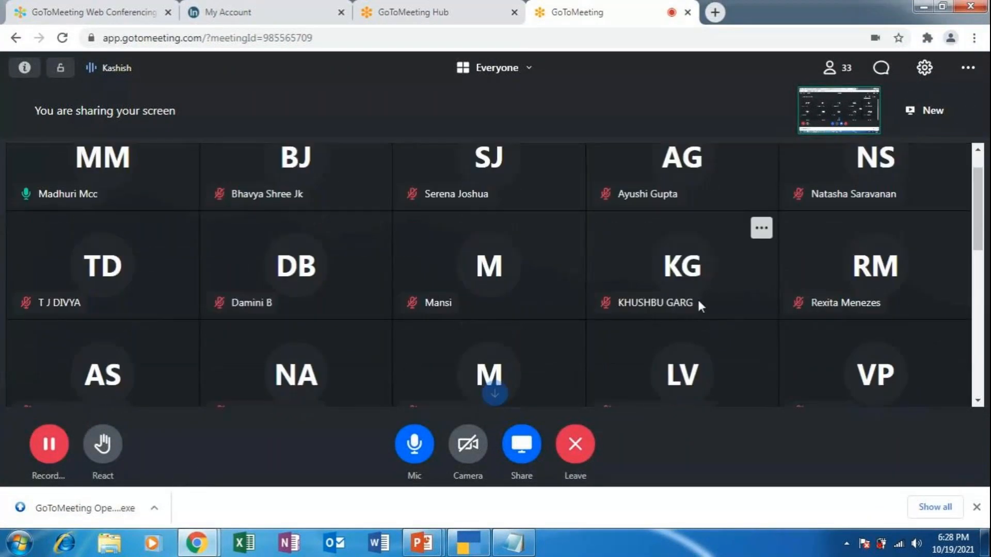
scroll(697, 299, "down", 9)
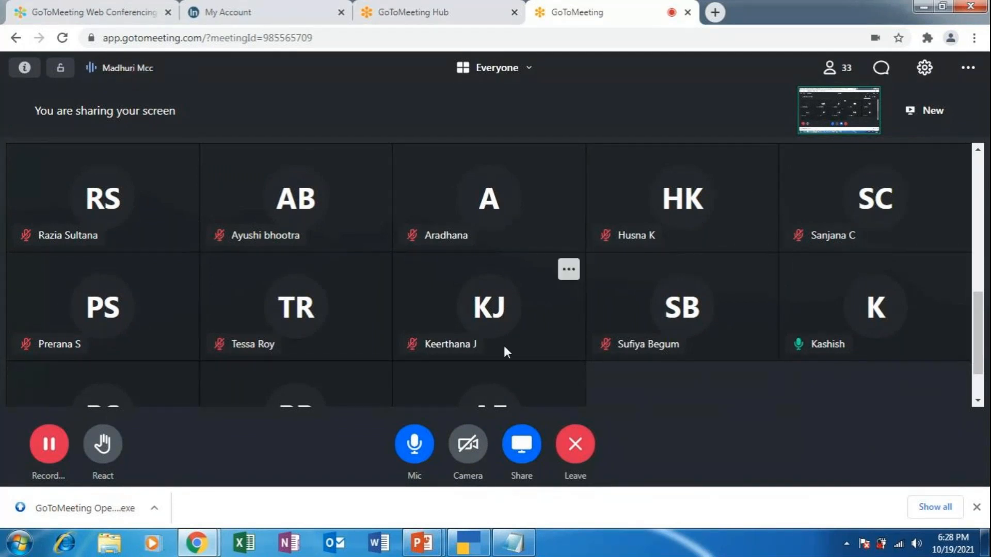
left_click(470, 546)
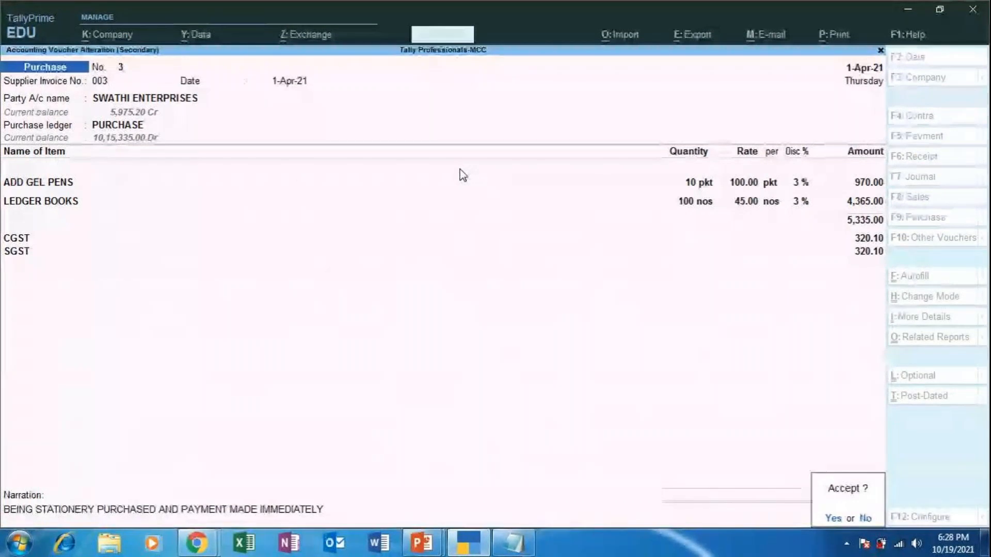
Decline accepting the purchase voucher and open master alteration from within it
key("n")
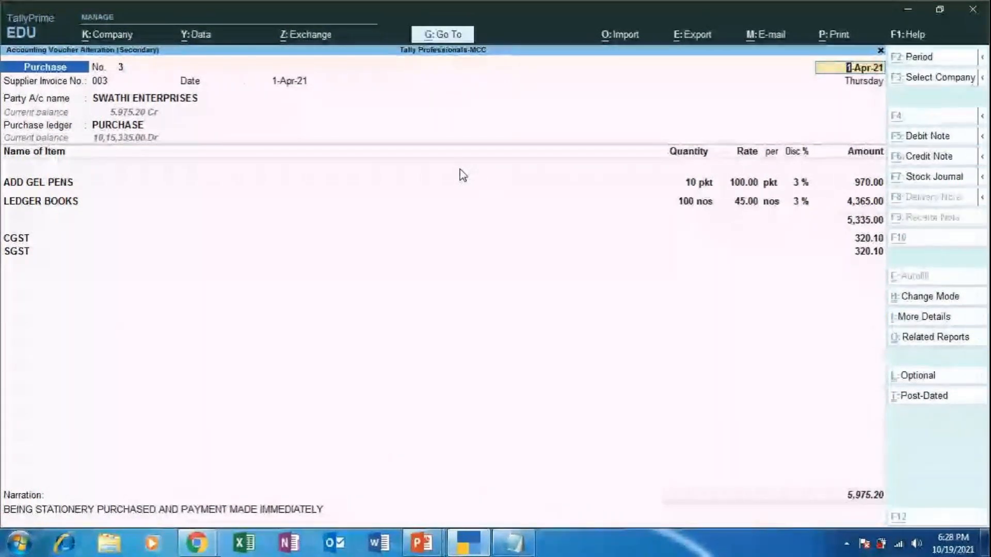
key("alt+g")
key("Up")
key("Up")
key("Up")
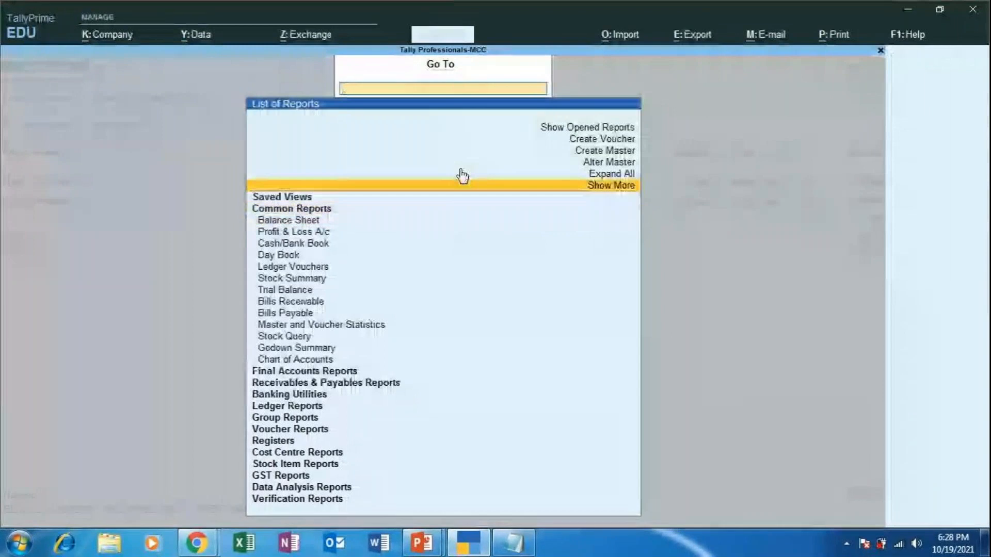
key("Return")
Open the ADD GEL PENS stock item for alteration
key("Down")
key("Down")
key("Down")
key("Down")
key("Down")
key("Down")
key("Down")
key("Down")
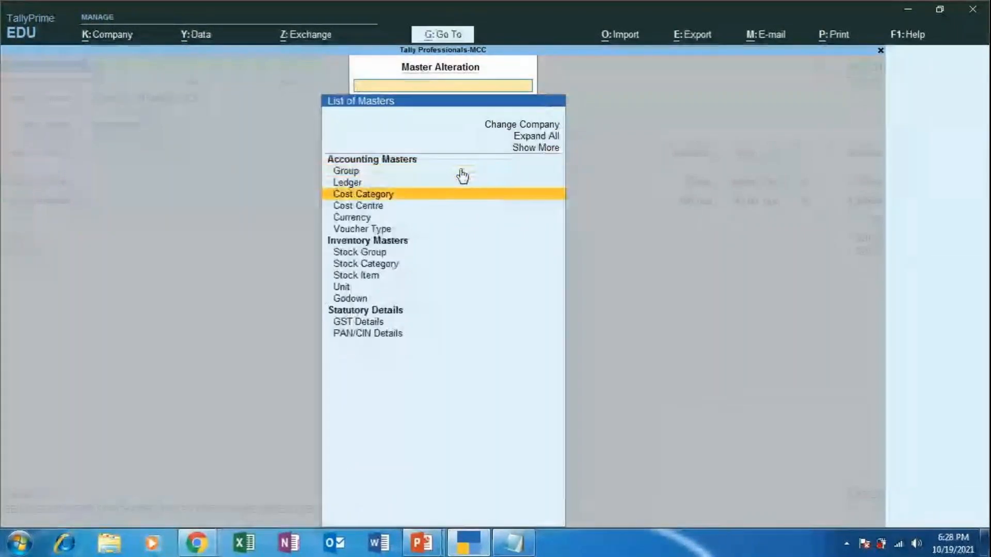
key("Down")
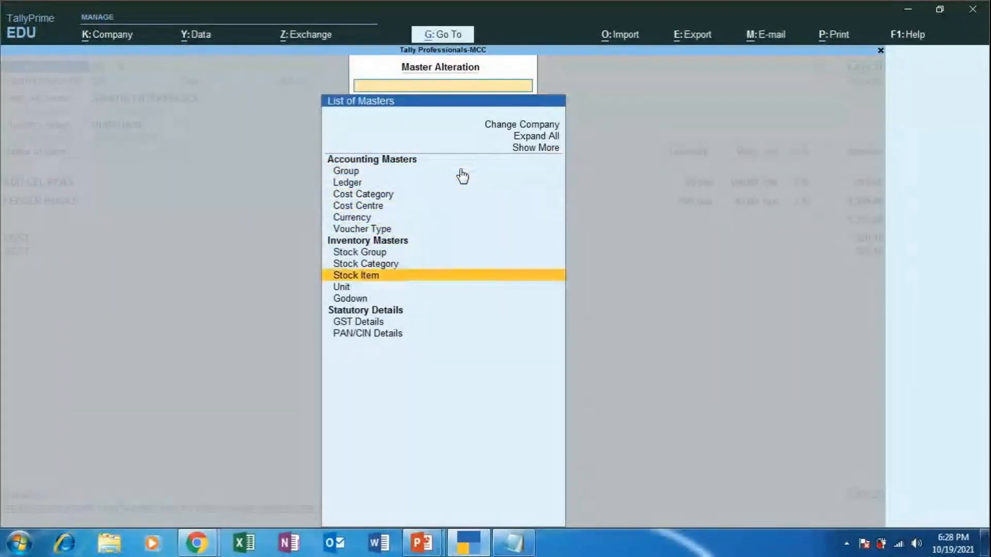
key("Return")
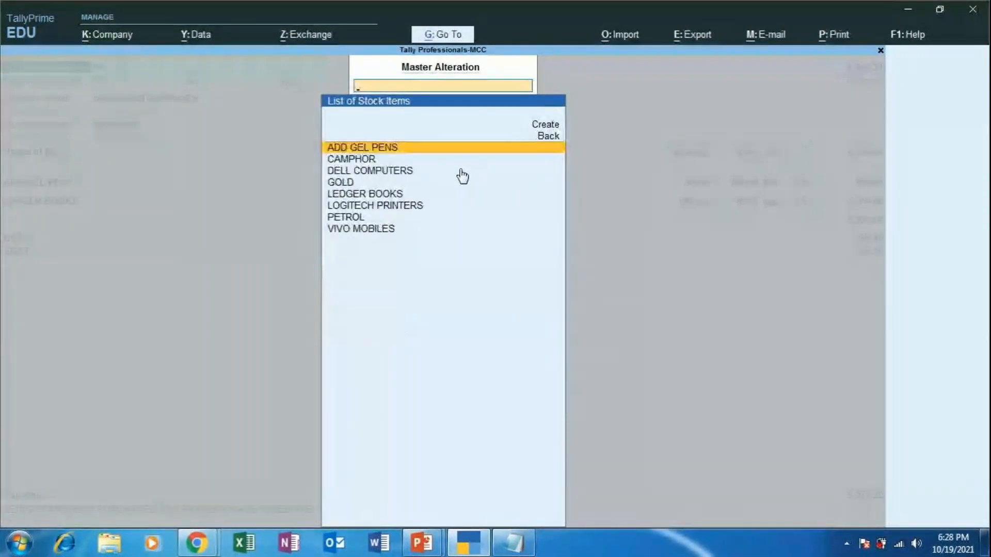
key("Return")
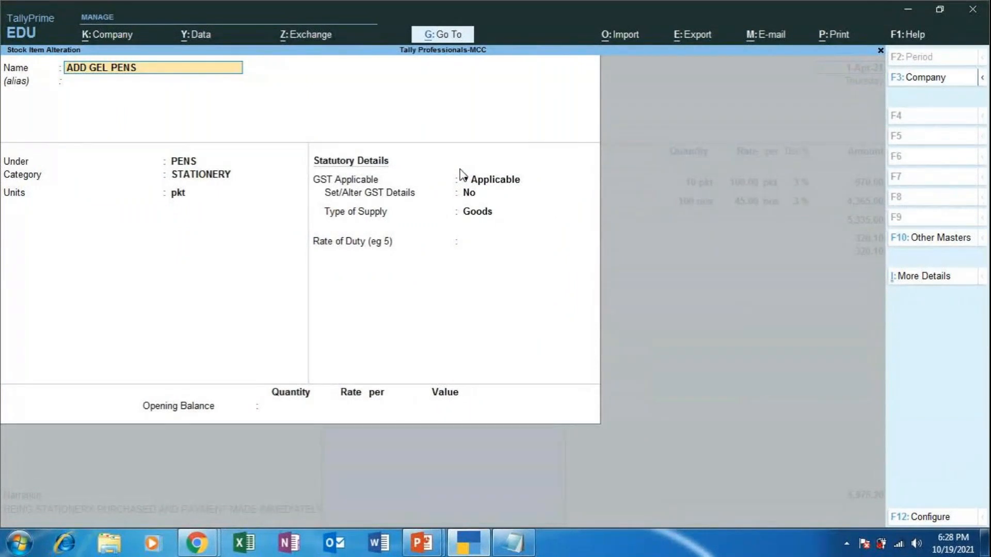
Keep the ADD GEL PENS name, group, category and units, advancing to its GST applicability setting
key("Return")
key("Return")
key("Return")
key("Return")
key("Return")
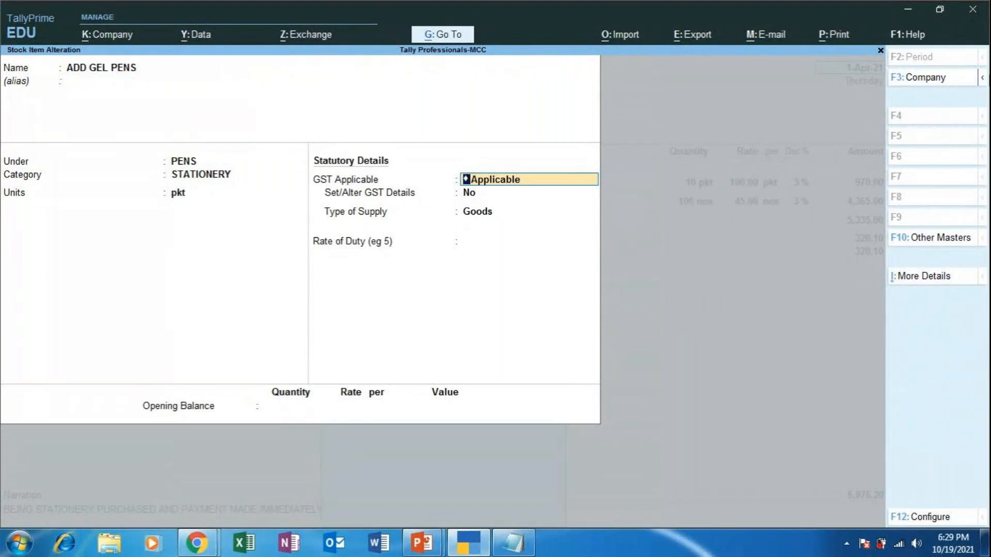
Set Set/Alter GST Details to Yes for the ADD GEL PENS stock item and review its HSN and tax rate fields
key("Return")
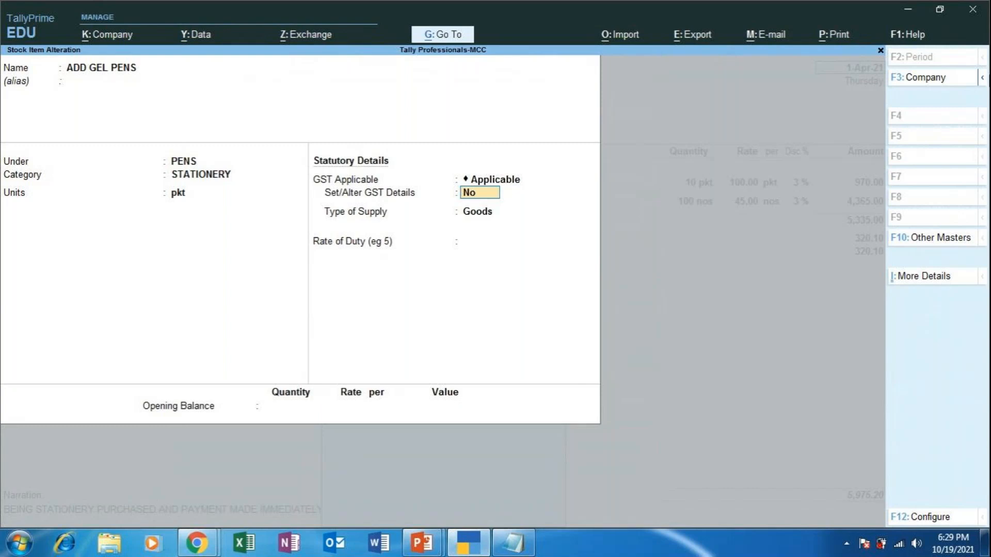
type("Y")
key("Return")
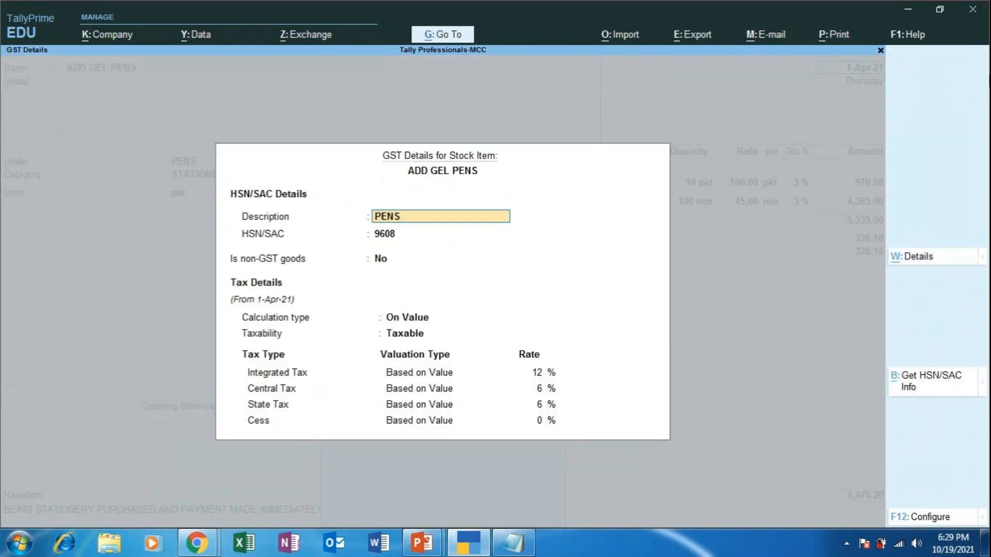
key("Return")
key("Return")
key("Return")
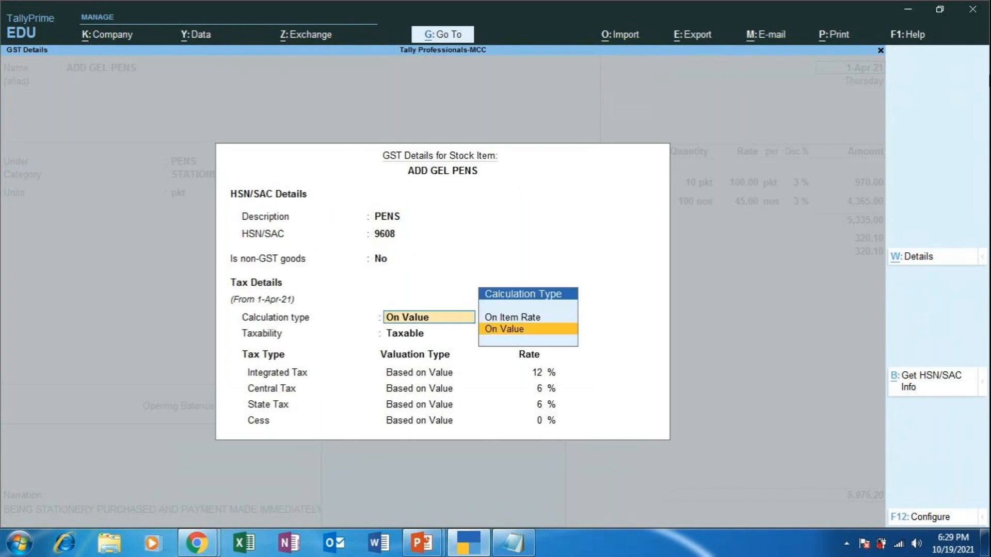
key("Return")
key("Return")
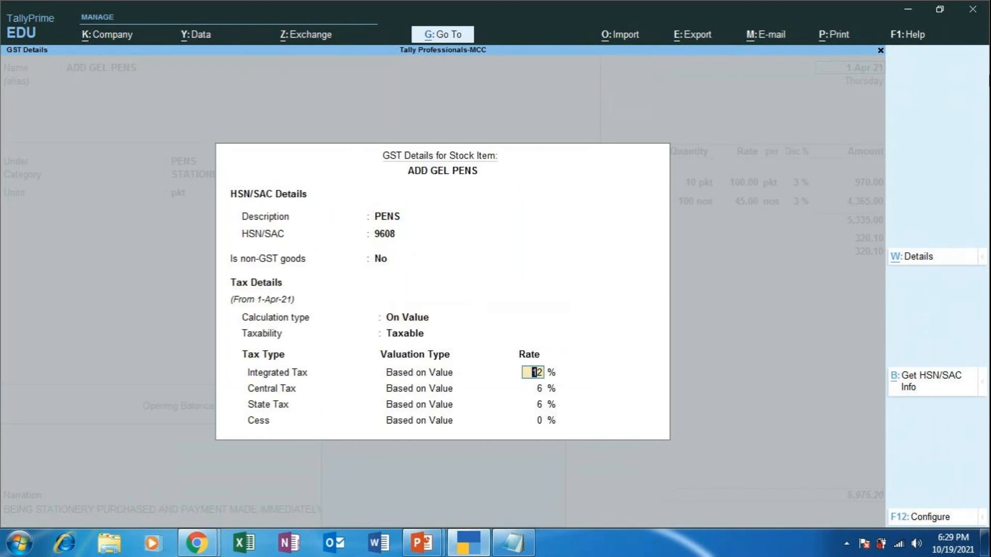
key("Return")
key("Return")
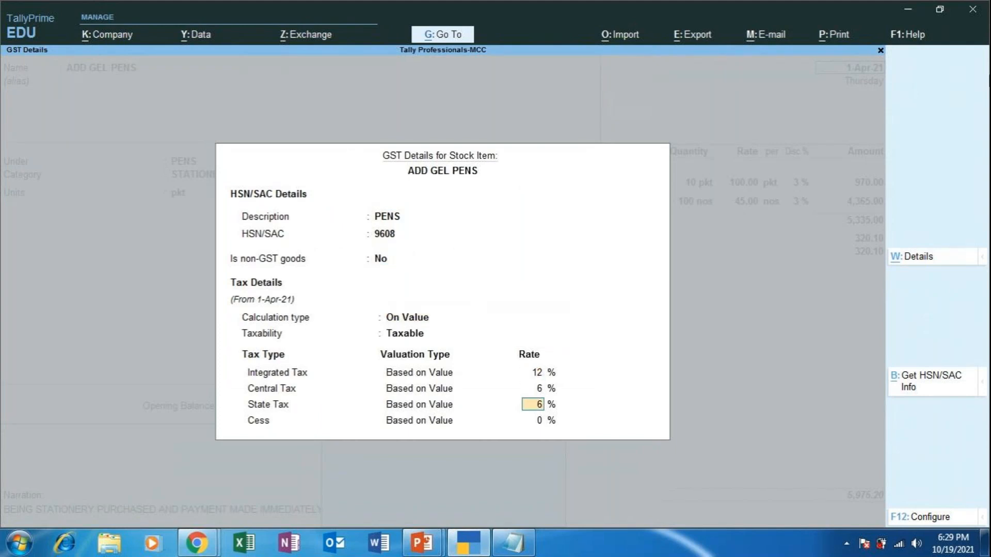
key("Return")
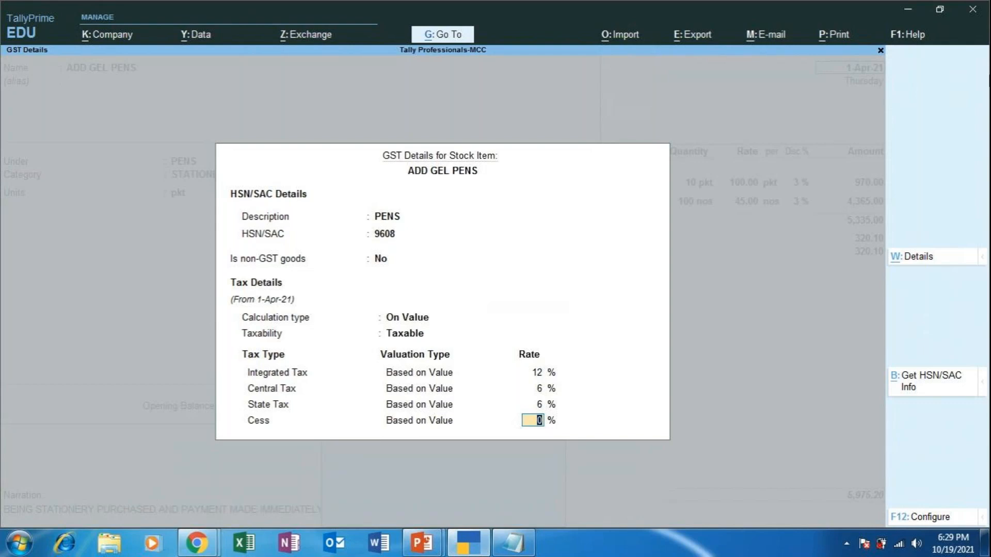
Accept the GST details and save the ADD GEL PENS stock item
key("Return")
key("Return")
key("Return")
key("Return")
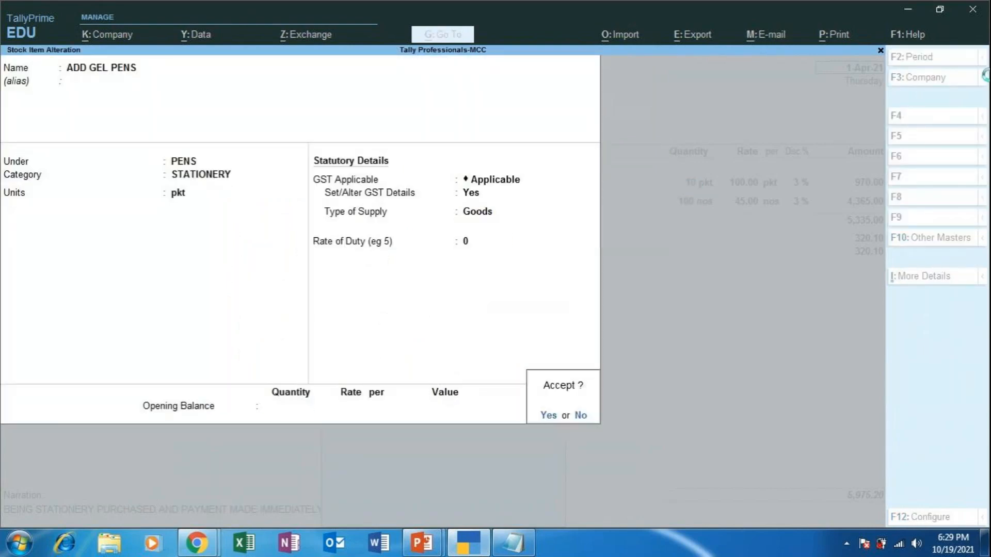
key("Return")
Open the LEDGER BOOKS stock item for alteration and set Set/Alter GST Details to Yes
key("Down")
key("Down")
key("Down")
key("Down")
key("Down")
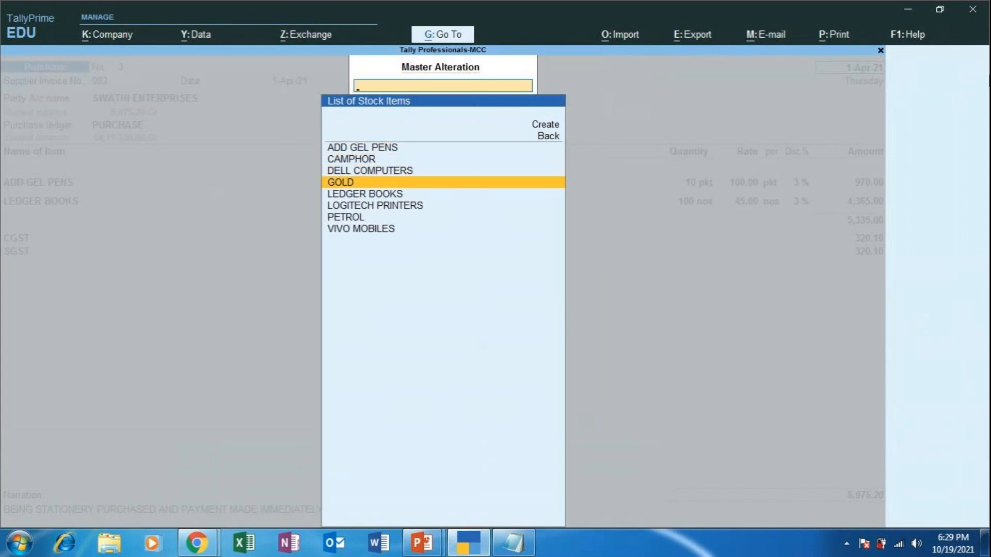
key("Up")
key("Return")
key("Return")
key("Return")
key("Return")
key("Return")
key("Return")
key("Return")
type("y")
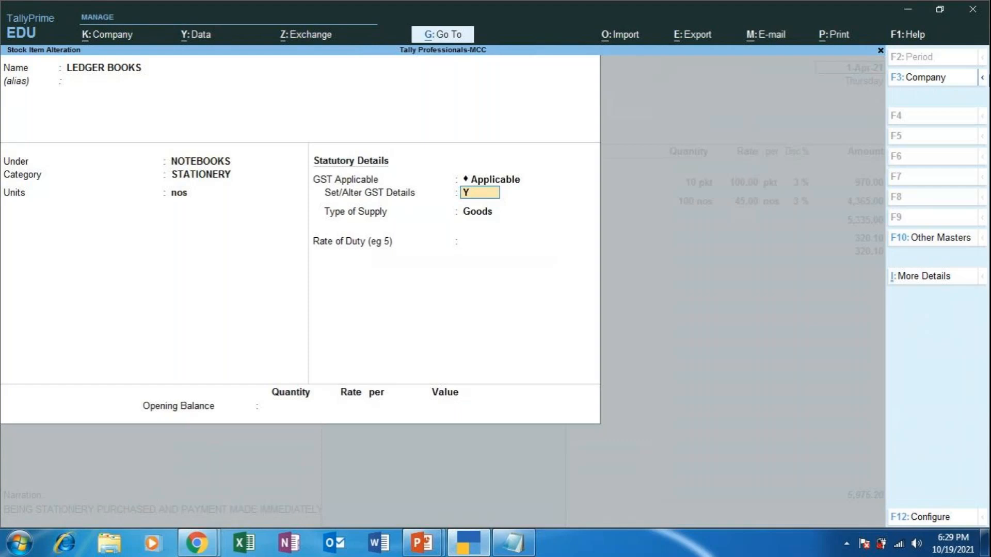
Review the HSN code and tax rates in the LEDGER BOOKS GST details, and return to the purchase voucher
key("Return")
key("Return")
key("Return")
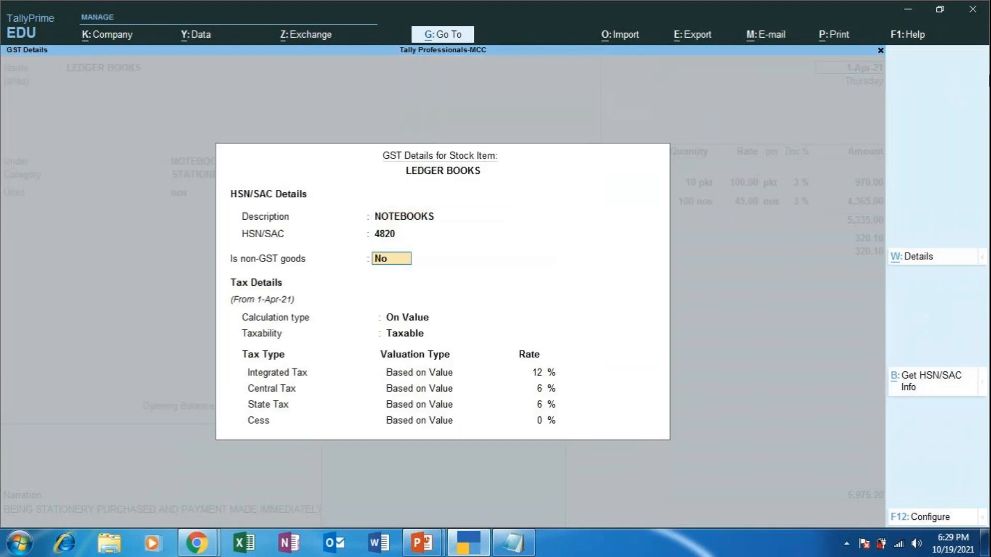
key("Return")
key("Return")
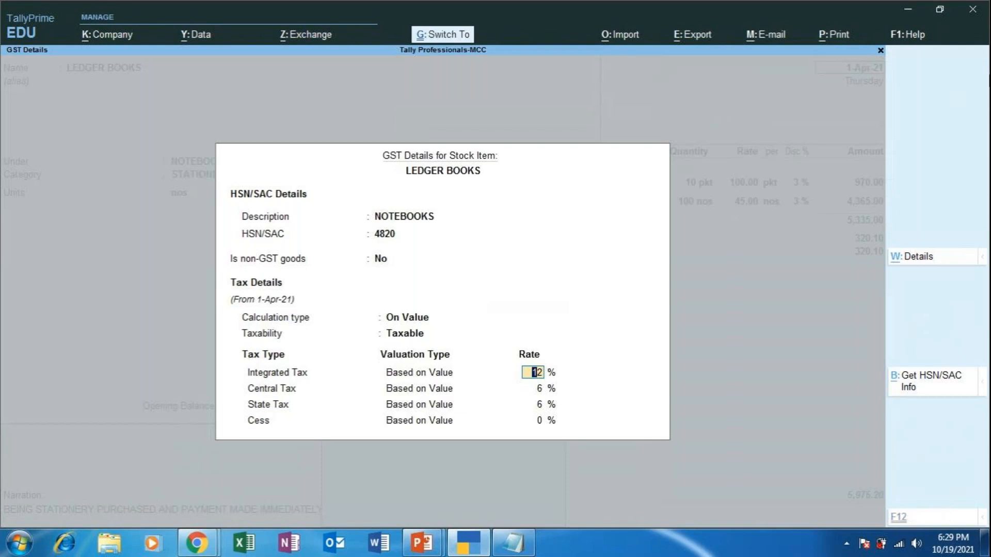
key("ctrl+a")
key("Escape")
key("y")
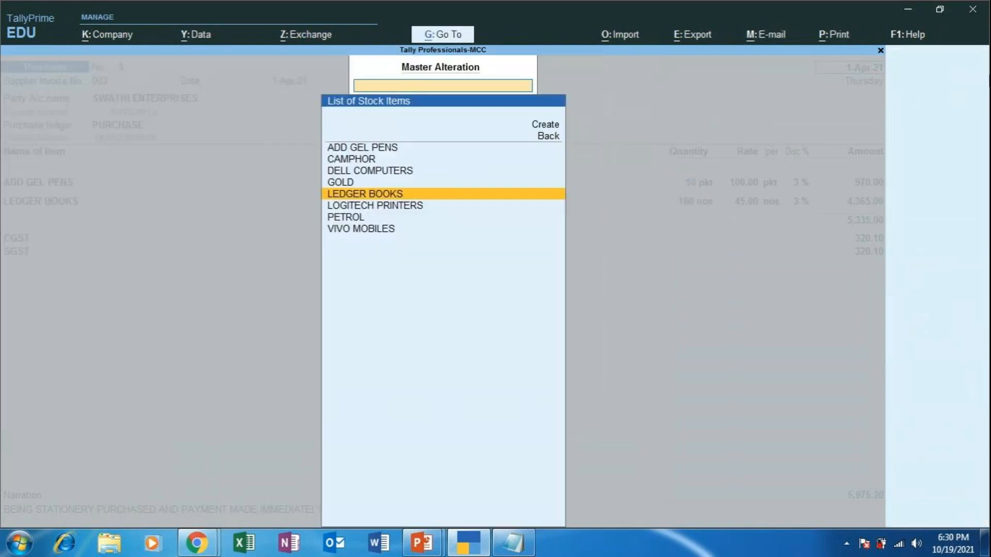
key("Escape")
key("Escape")
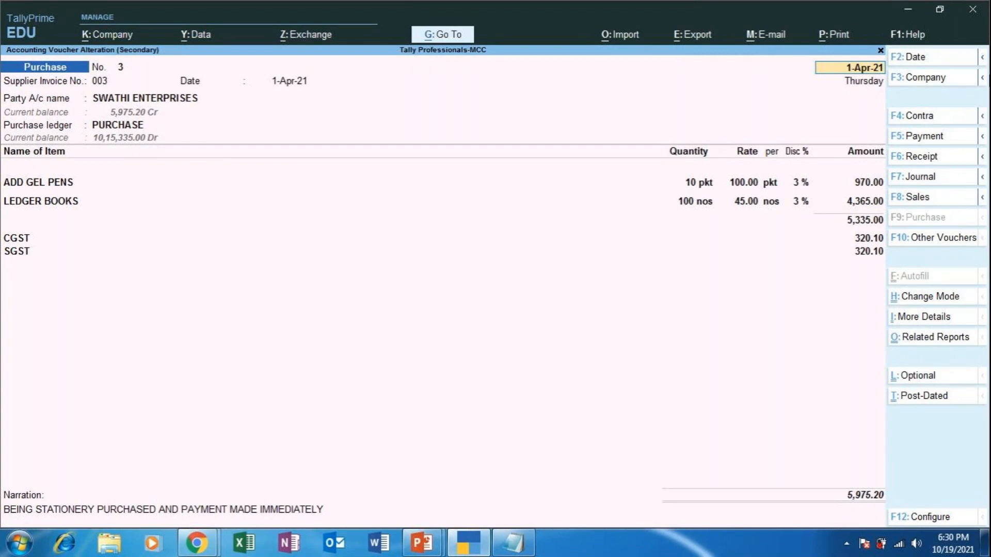
Go through the Swathi Enterprises purchase voucher's invoice date, receipt details, party details and purchase ledger
key("Return")
key("Return")
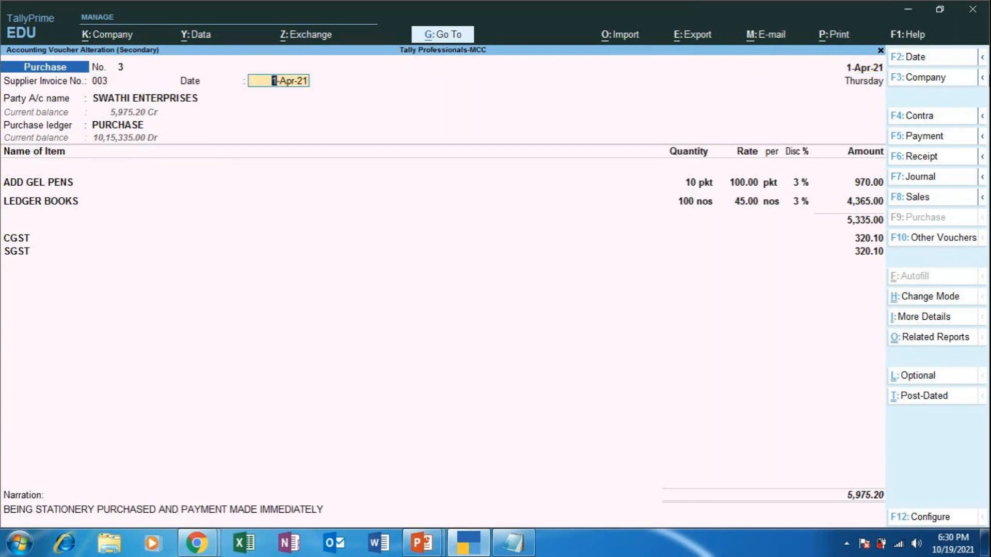
key("Return")
key("Return")
key("Return")
key("Return")
key("Return")
key("Return")
key("Return")
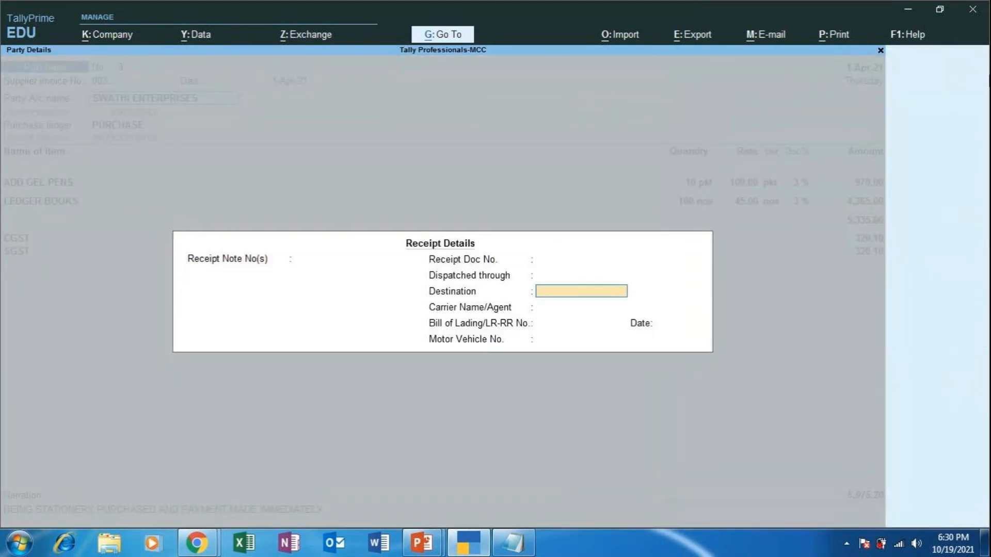
key("Return")
key("Return")
key("Return")
key("Return")
key("Return")
key("Return")
key("Return")
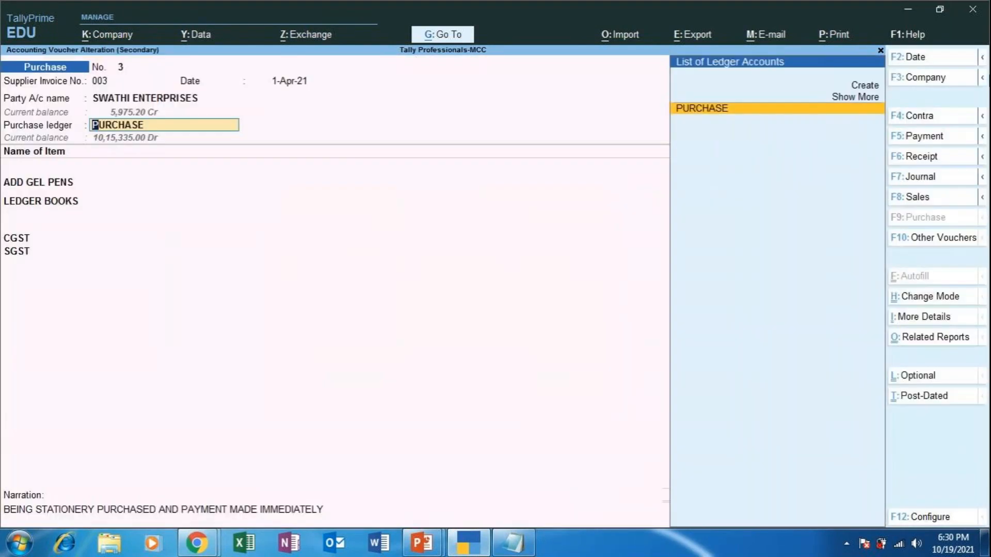
key("Return")
Quit the purchase voucher without saving and return to the Day Book
key("Escape")
key("Escape")
key("Escape")
key("Escape")
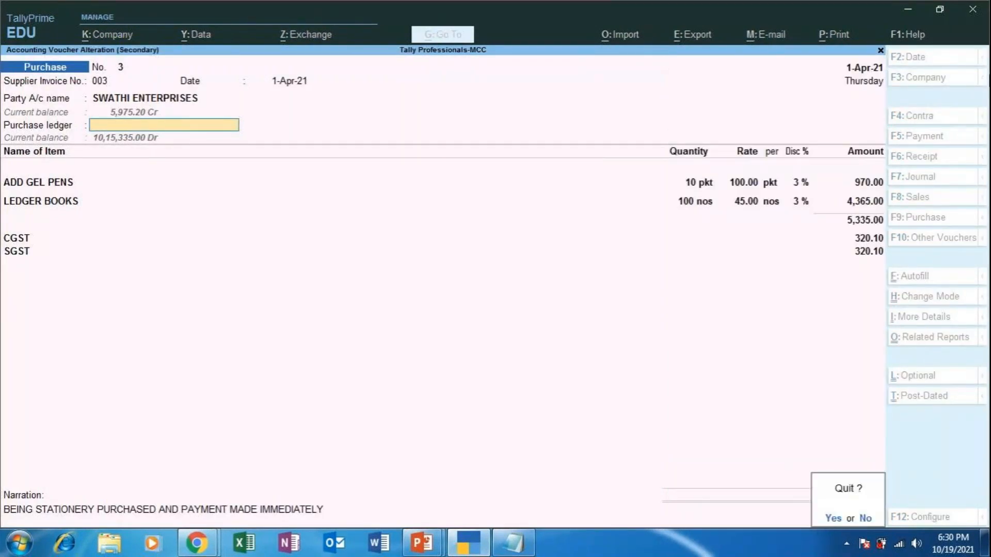
key("y")
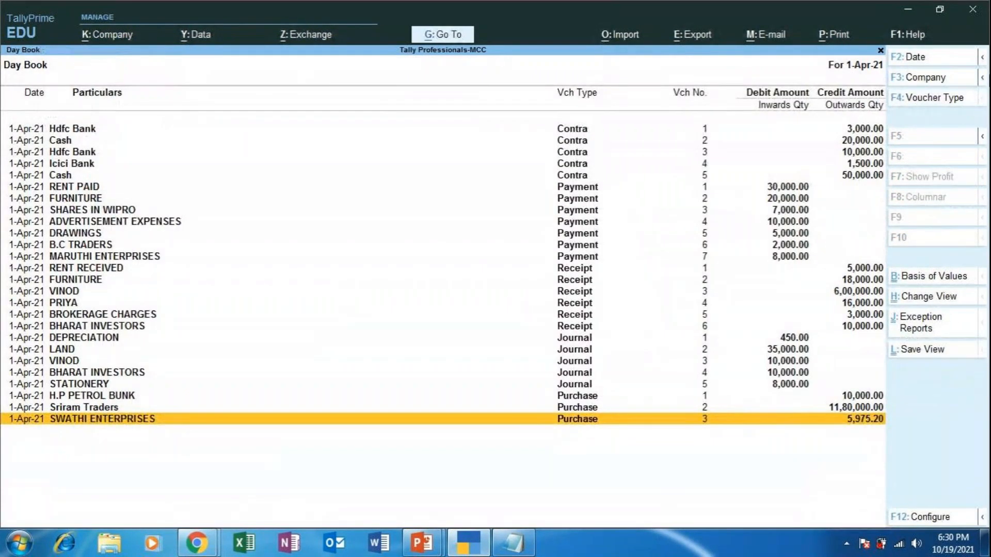
Switch to the MAPR presentation in PowerPoint and show the purchase voucher exercises slide full screen
mouse_move(421, 542)
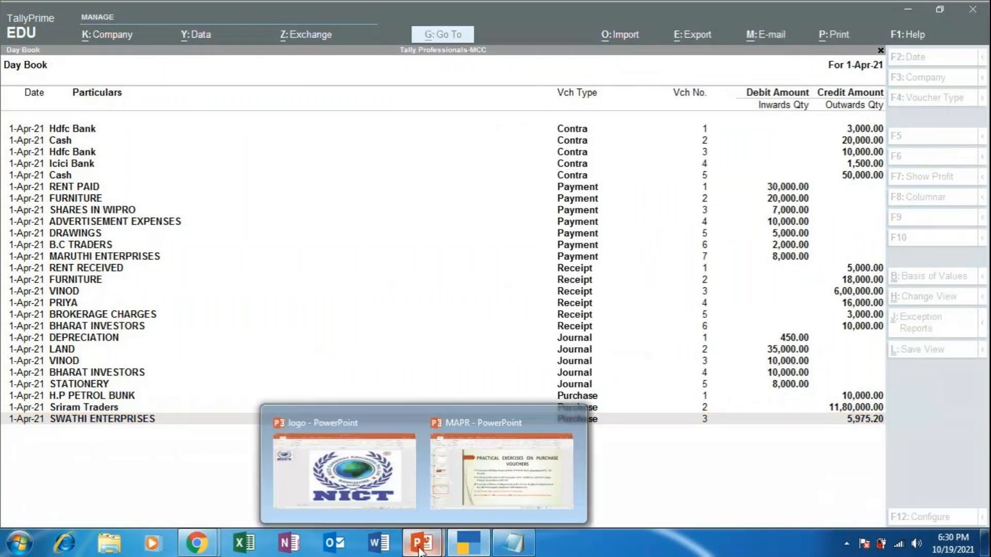
left_click(538, 478)
left_click(832, 520)
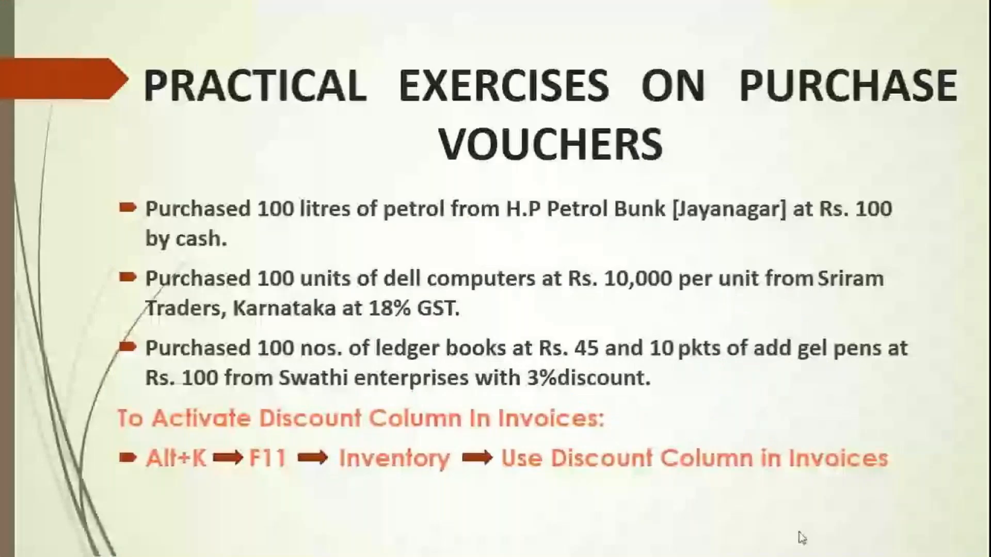
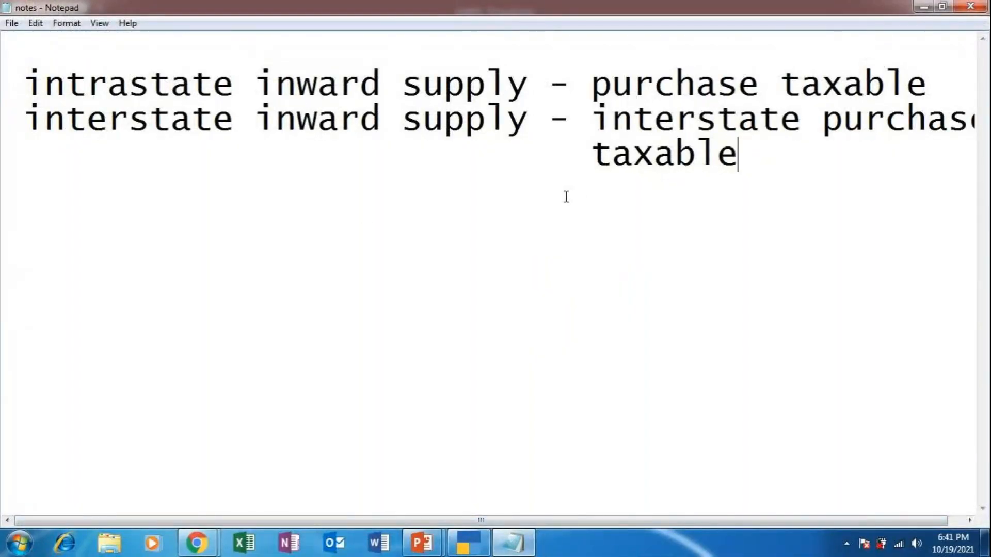
Begin a new line with "COMPANY - " below the inward supply definitions in the notes, leaving a blank line between
key("Return")
key("Return")
type("C")
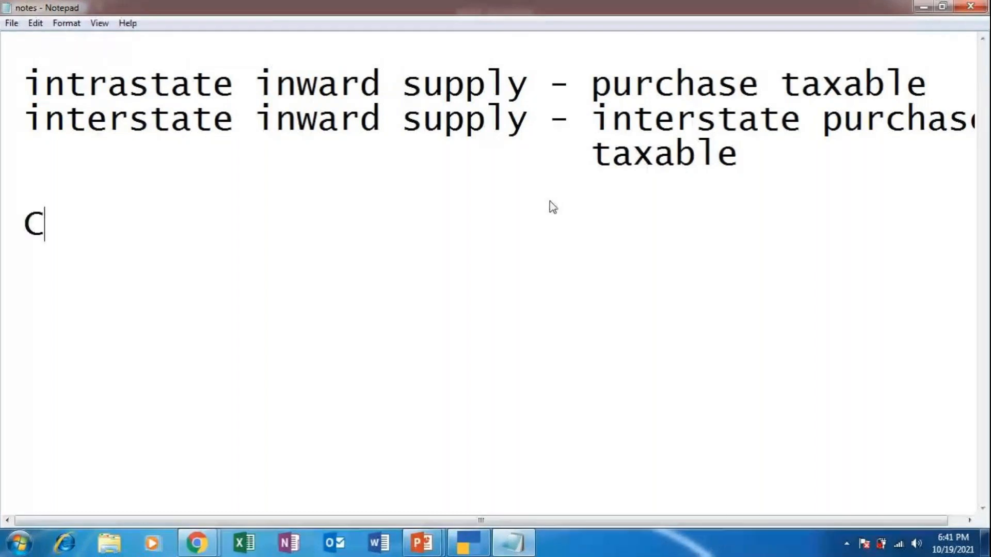
type("OMPANY -")
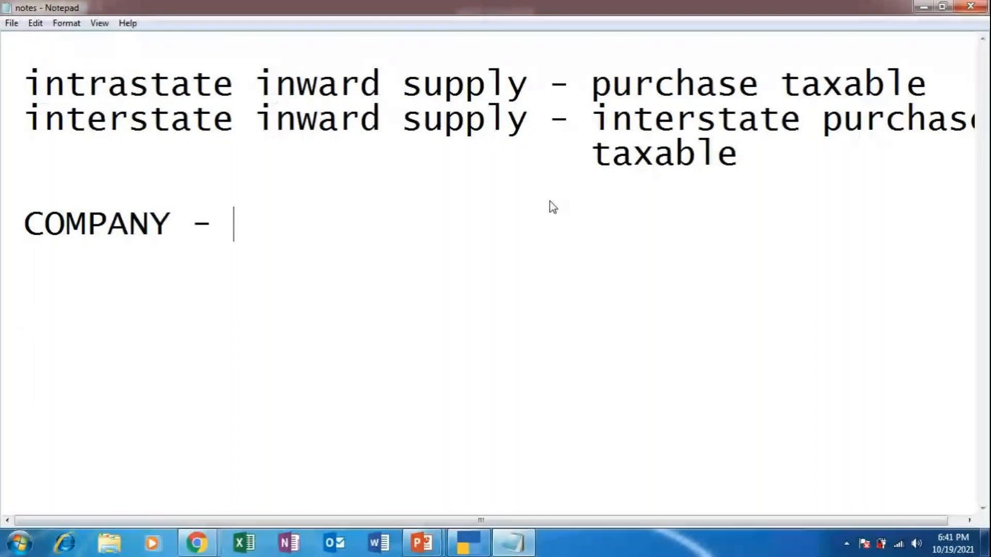
type(" SITURA")
key("BackSpace")
key("BackSpace")
key("BackSpace")
key("BackSpace")
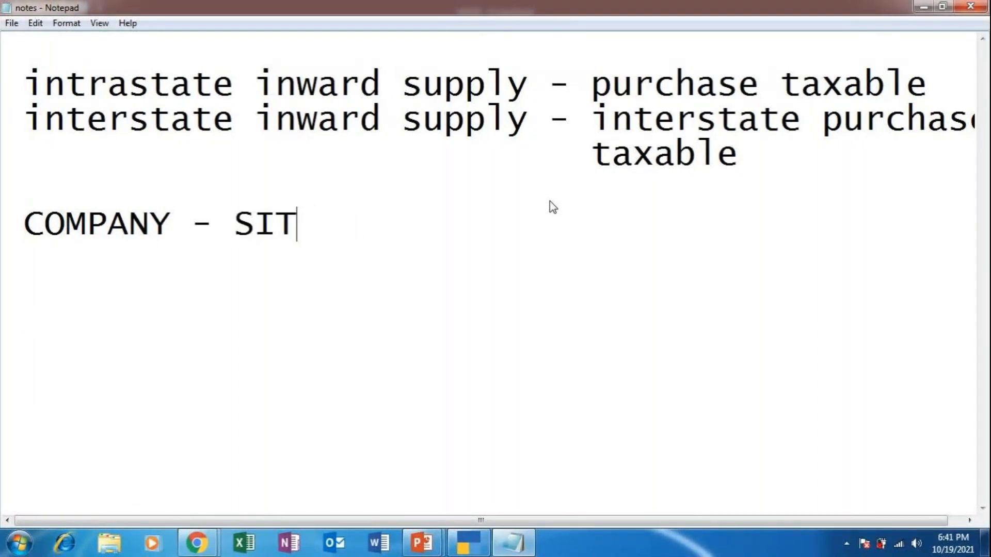
key("BackSpace")
key("BackSpace")
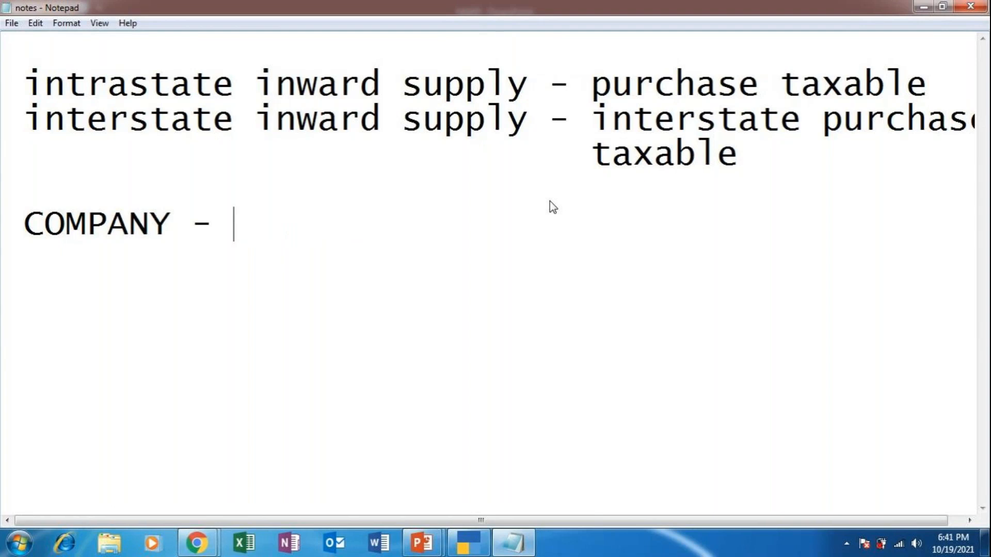
Complete the company line with "PLACE OF SUPPLY - BANGALORE,KARNATAKA"
type("PLACE ")
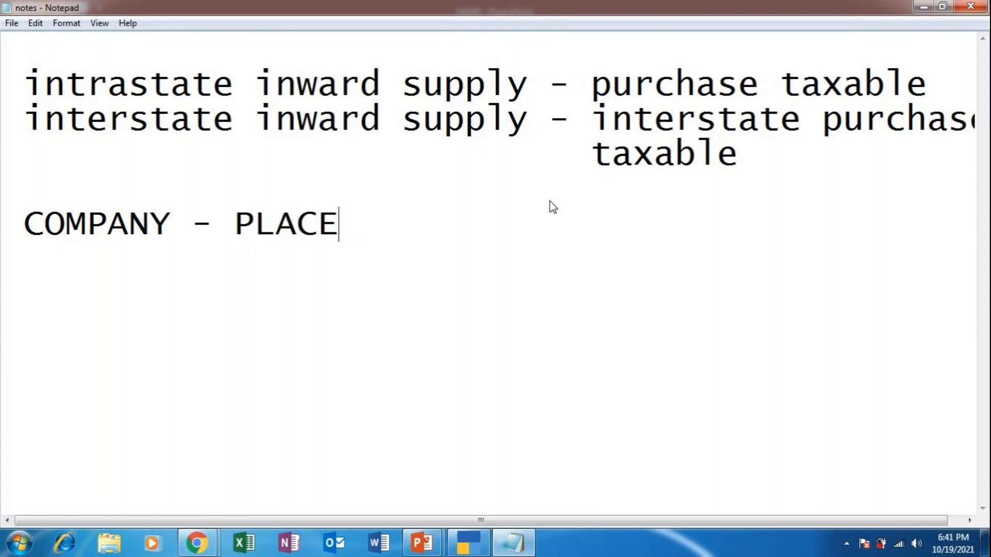
type("OF ")
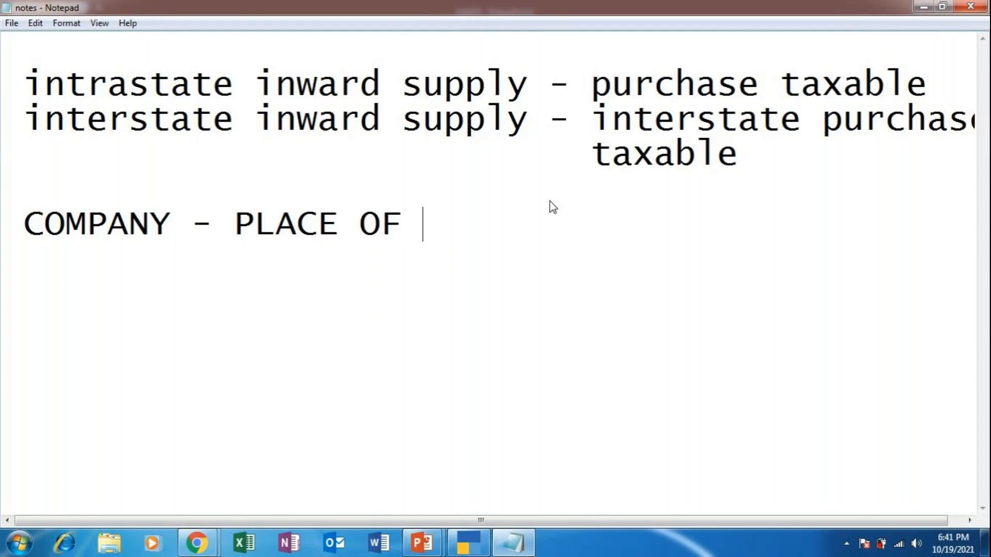
type("SUPPLY ")
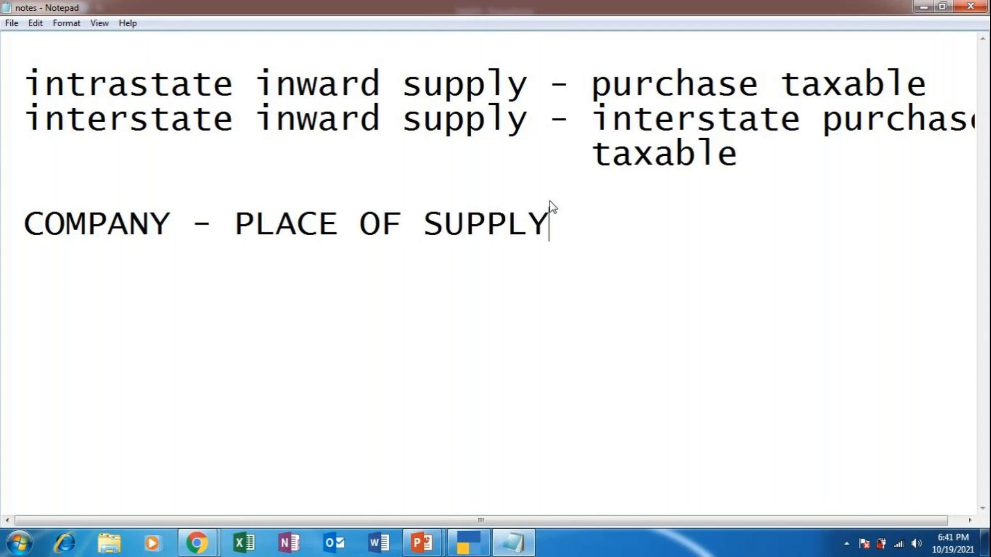
type("- ")
type("BANGAL")
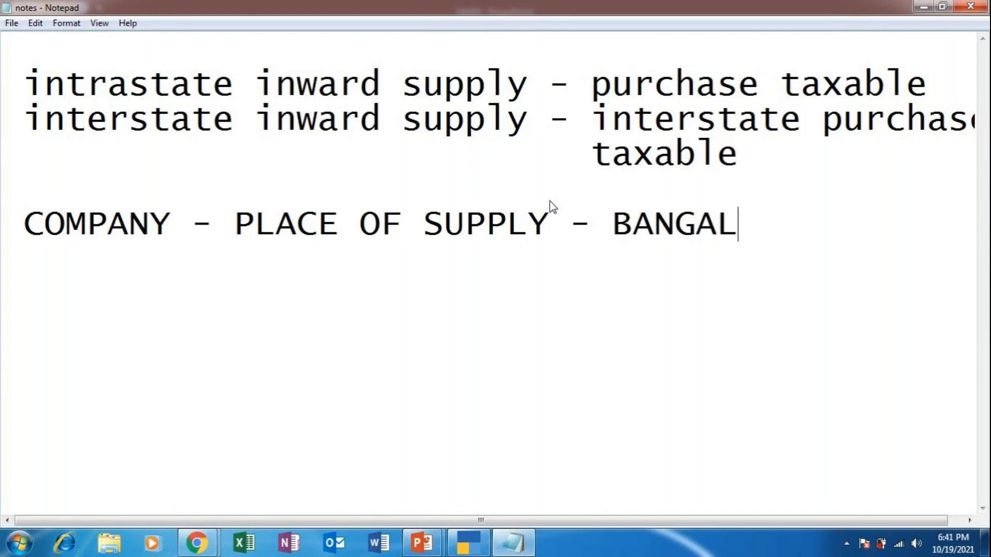
type("ORE, k")
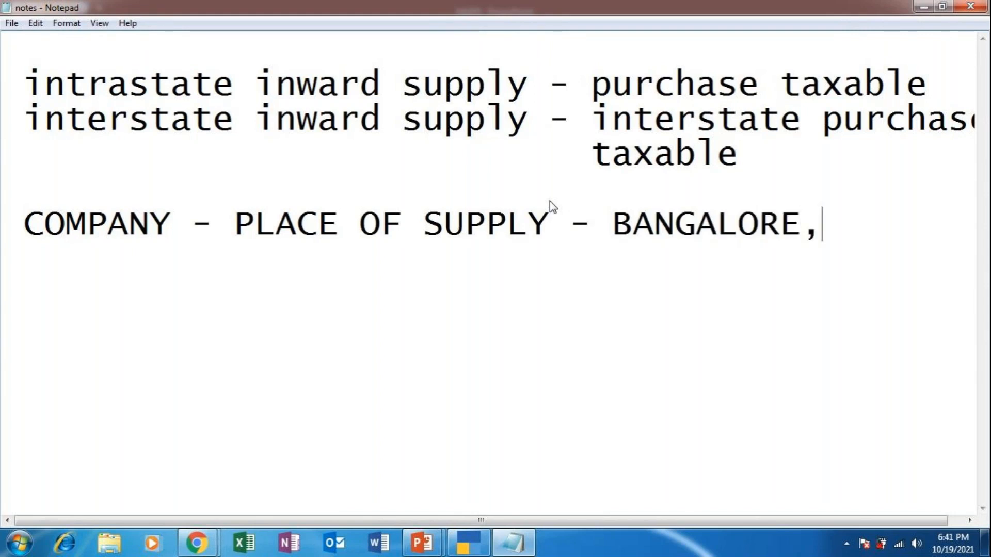
key("BackSpace")
key("BackSpace")
type("KAR")
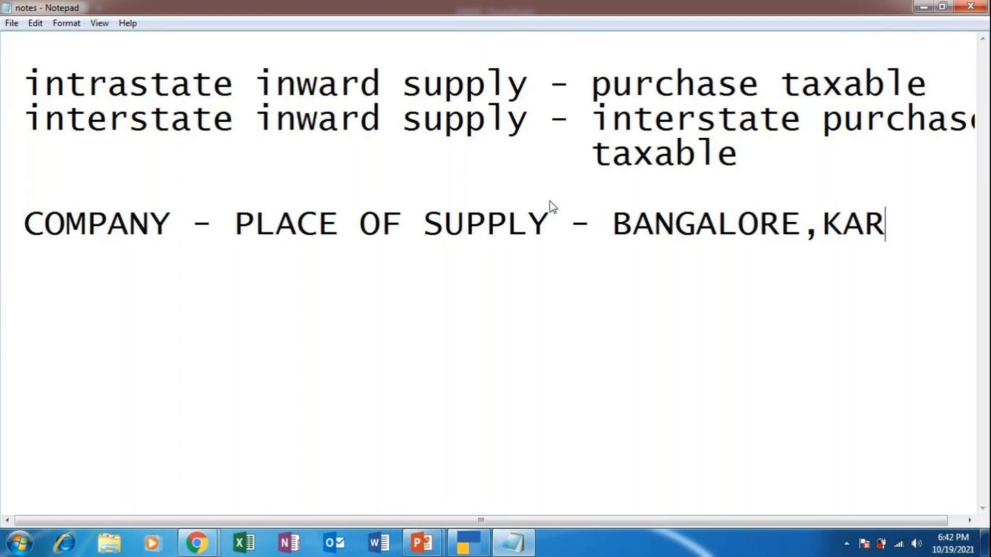
type("NATAKA")
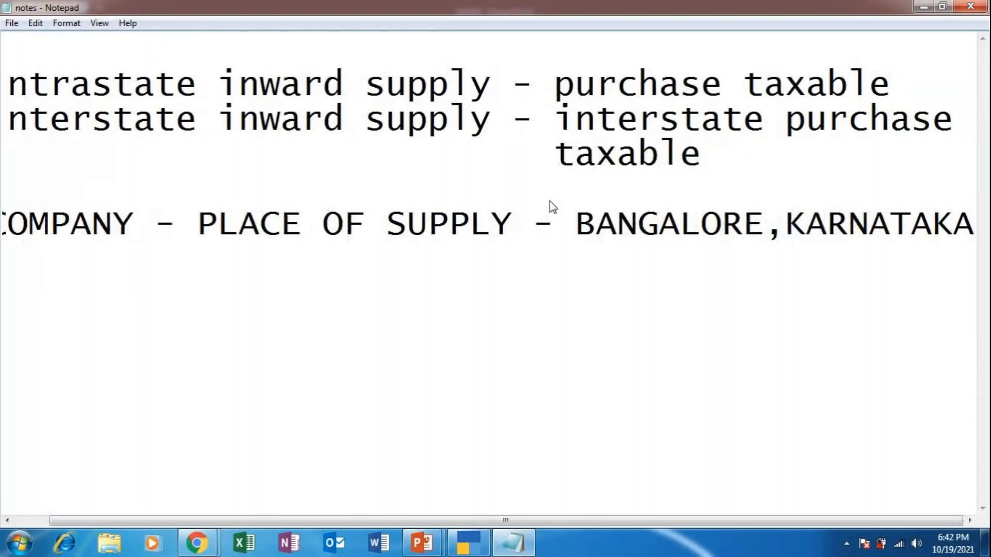
Shorten the word COMPANY at the start of the place of supply line to "CO."
key("Left")
key("Left")
key("Left")
key("Left")
key("Left")
key("Left")
key("Left")
key("Left")
key("Left")
key("Left")
key("Left")
key("Left")
key("Left")
key("Left")
key("Left")
key("Left")
key("Left")
key("Left")
key("Left")
key("Left")
key("Left")
key("Left")
key("Left")
key("Left")
key("Left")
key("Left")
key("Left")
key("Left")
key("Left")
key("Left")
key("Left")
key("Left")
key("Left")
key("Left")
key("Left")
key("Left")
key("Left")
key("BackSpace")
key("BackSpace")
key("BackSpace")
key("BackSpace")
key("BackSpace")
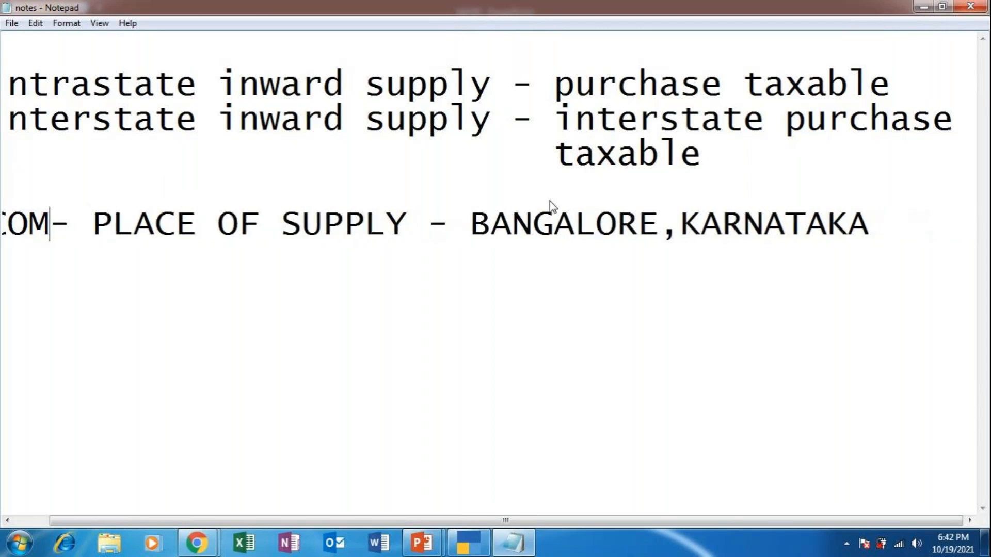
key("BackSpace")
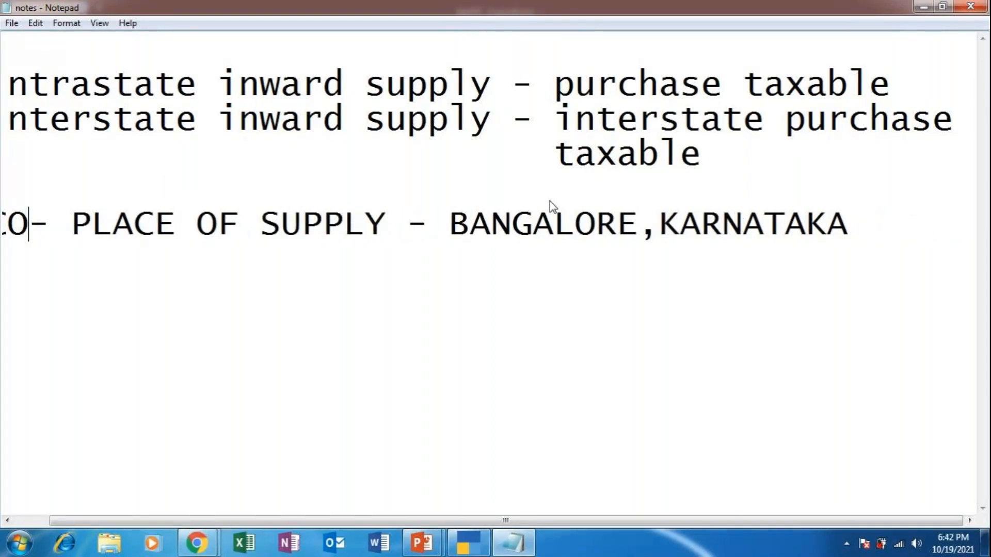
type(".")
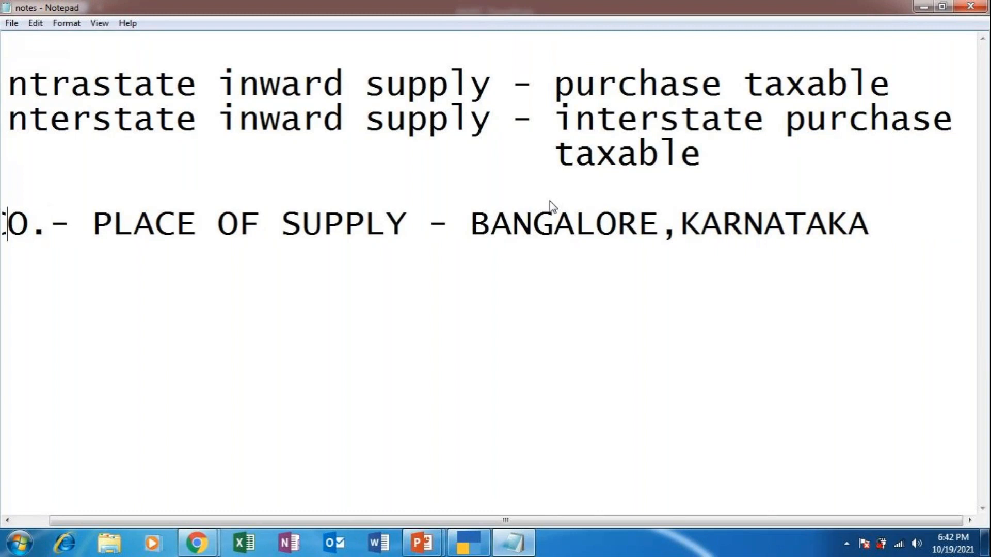
Add a new line reading "PILLAI TRADERS - SUPPIER -" below the company's place of supply line in the notes
key("Home")
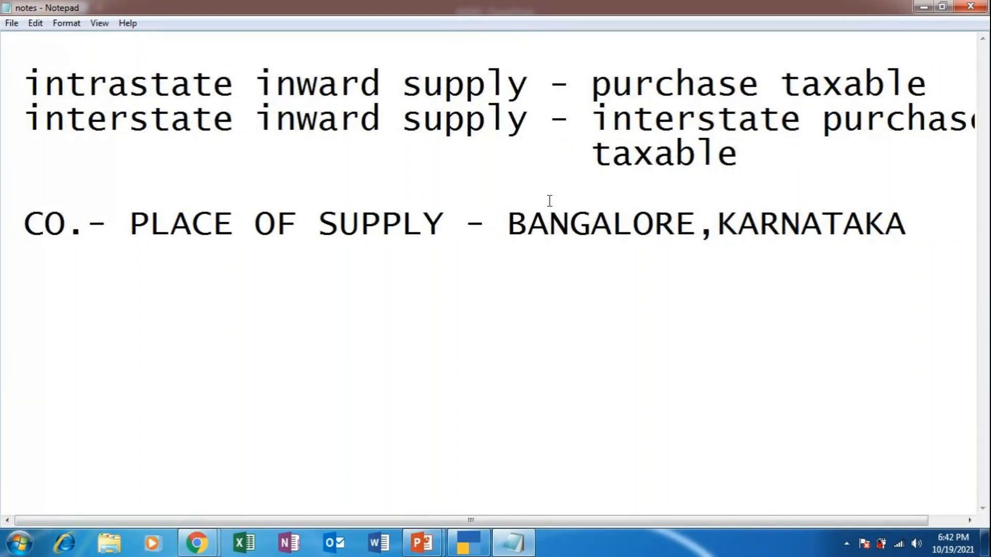
left_click(913, 225)
key("Return")
type("PILLA")
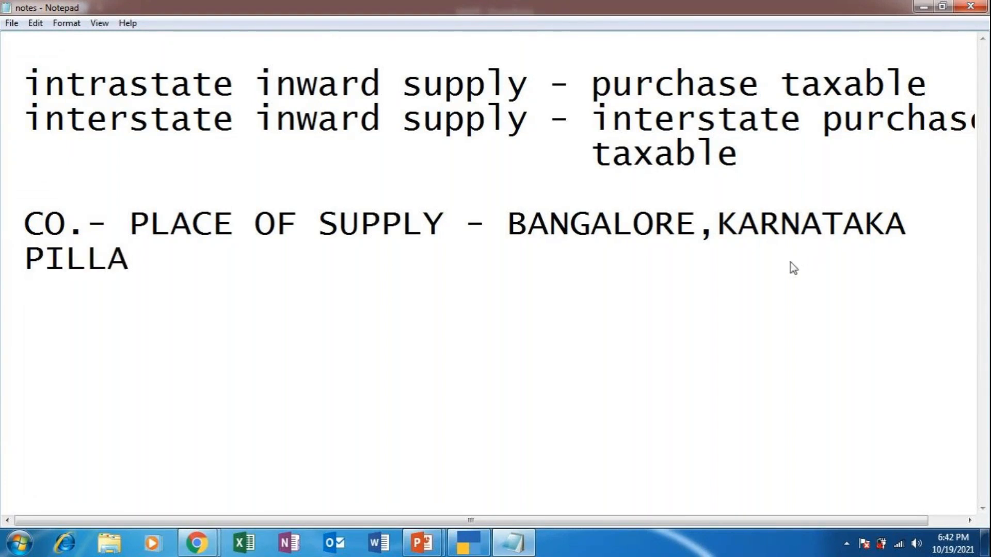
type("I TRADERS ")
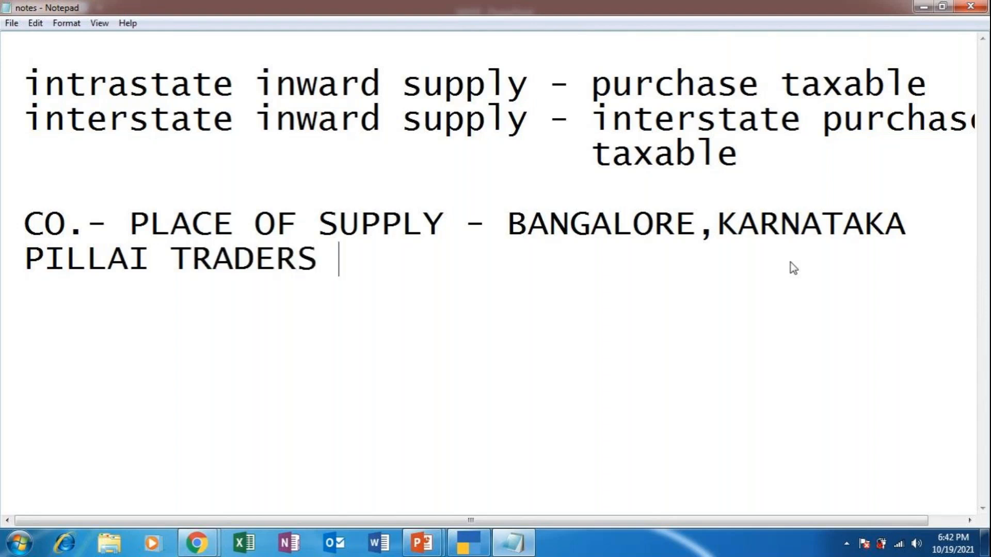
type("-")
type("SUPPI")
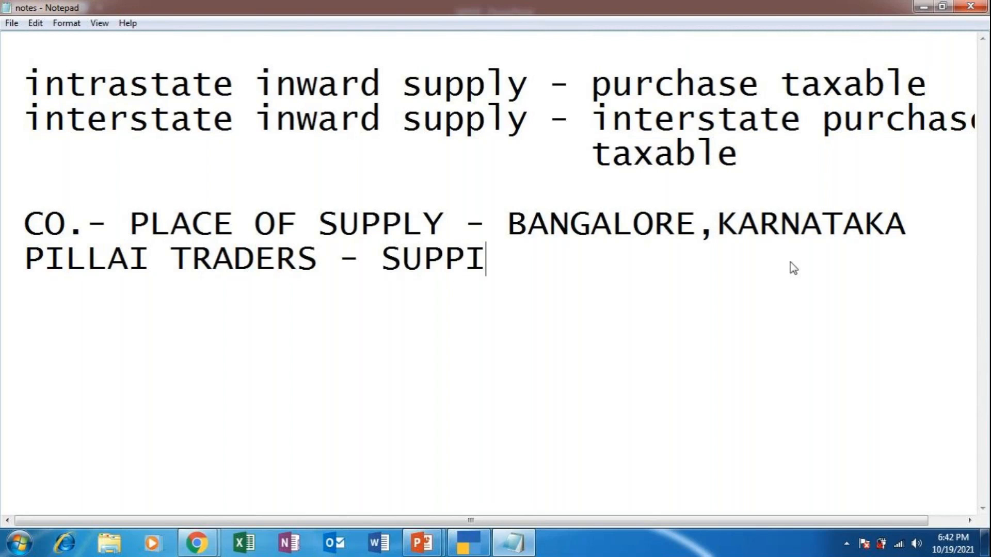
type("ER -")
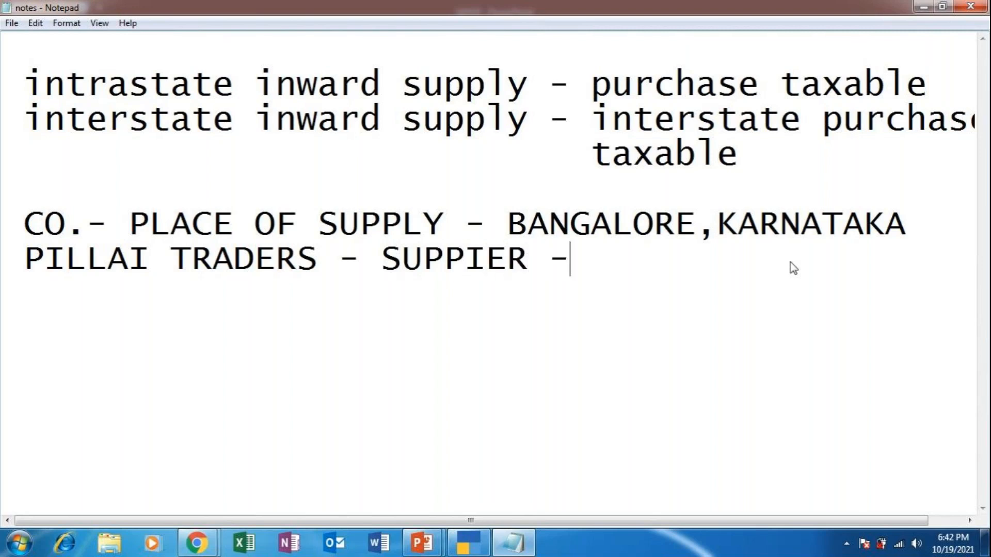
Continue the Pillai Traders line with "LOCATION OF" and put "SUPPLIER - " on the line below, aligned under LOCATION
type(" LOC")
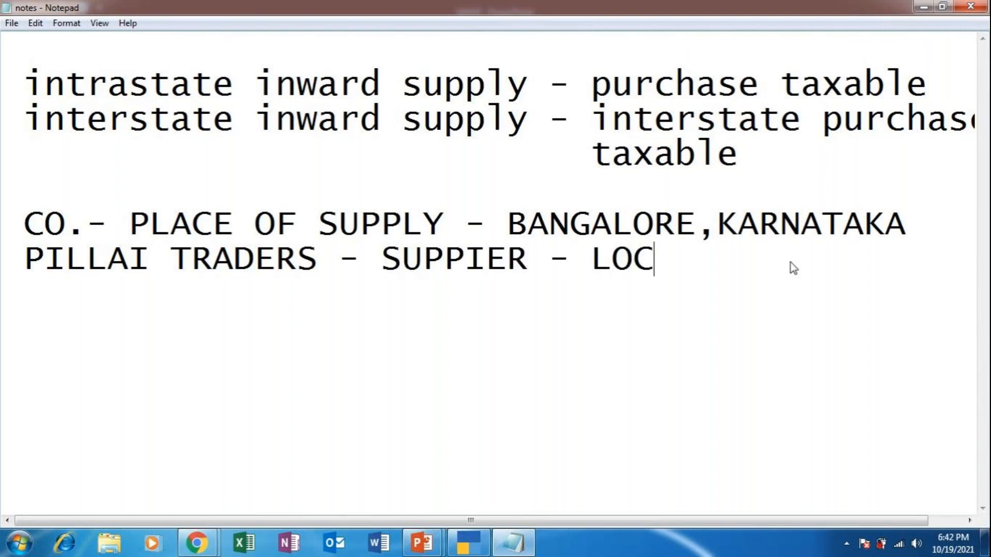
type("ATION ")
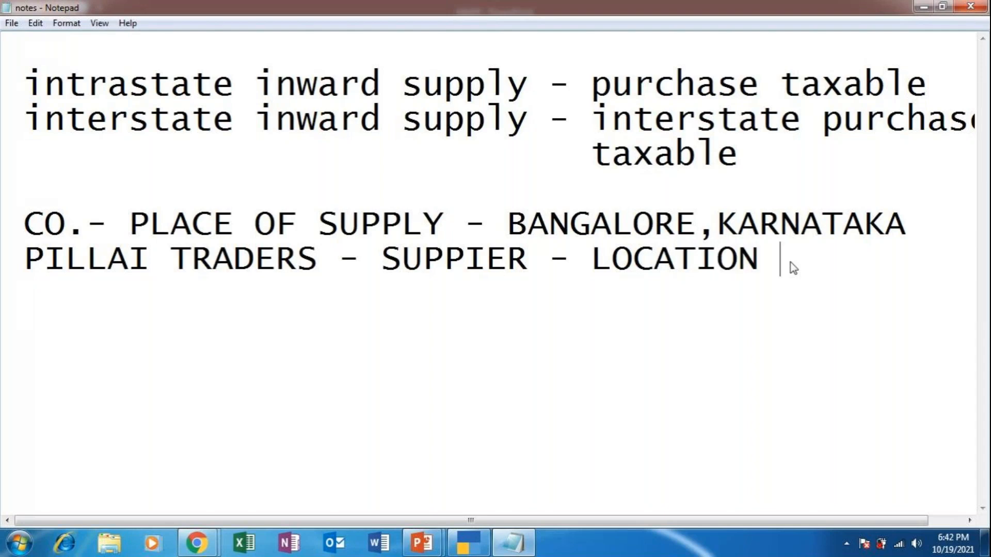
type("QF S")
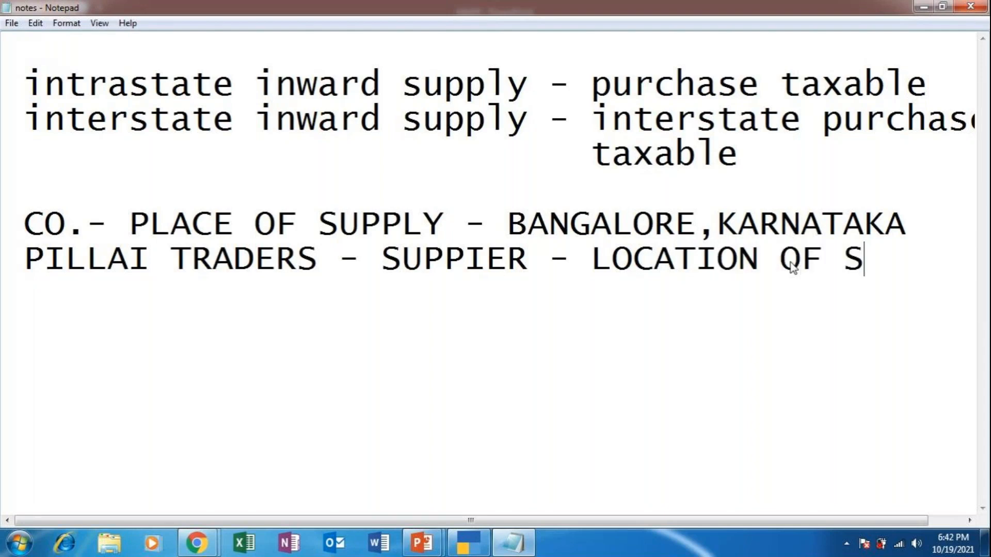
type("UPPLIE")
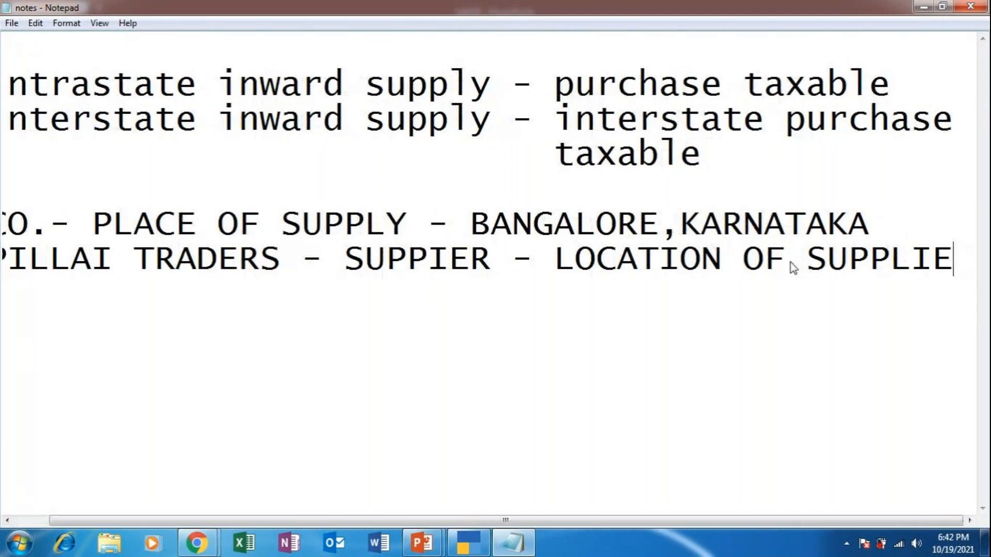
key("BackSpace")
key("BackSpace")
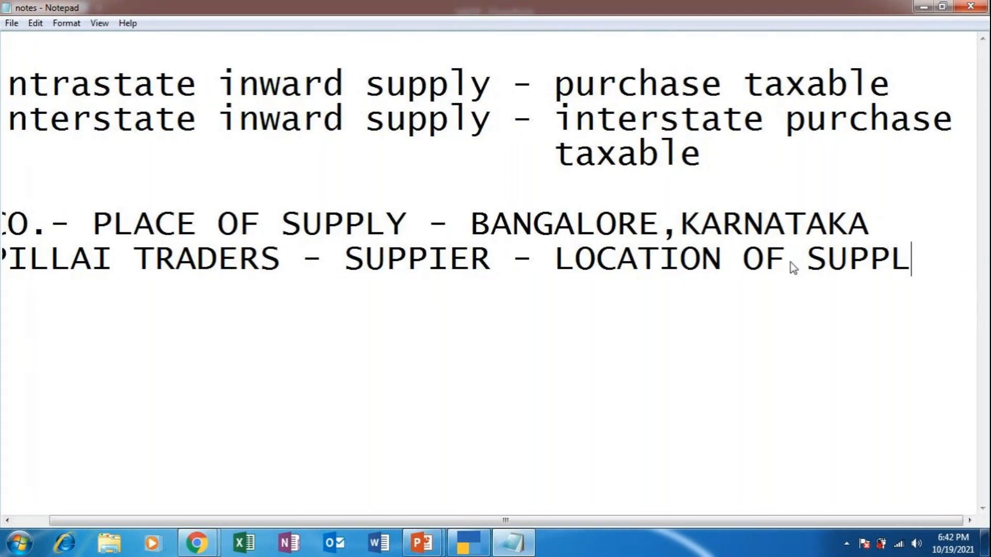
key("BackSpace")
key("BackSpace")
key("BackSpace")
key("BackSpace")
key("BackSpace")
key("BackSpace")
key("Return")
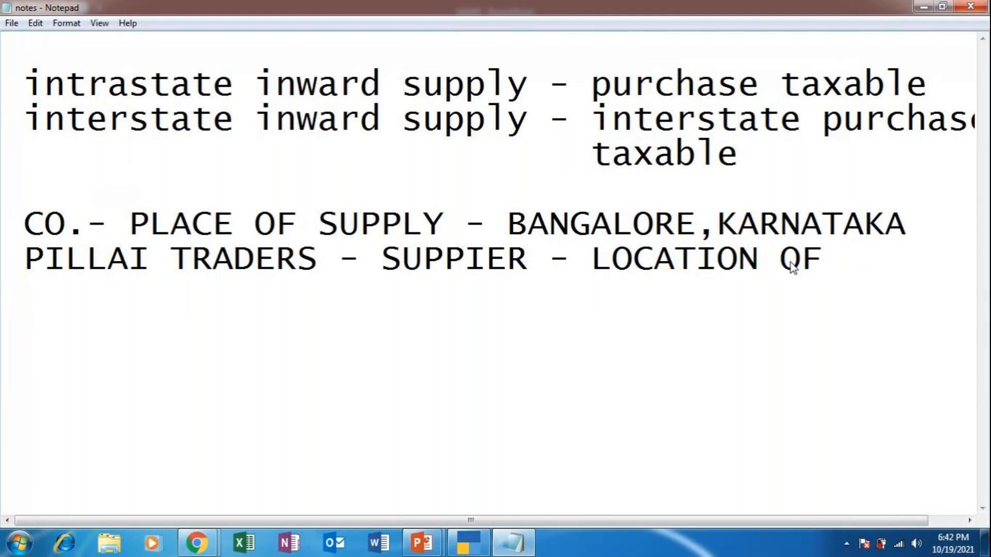
type("SUPP")
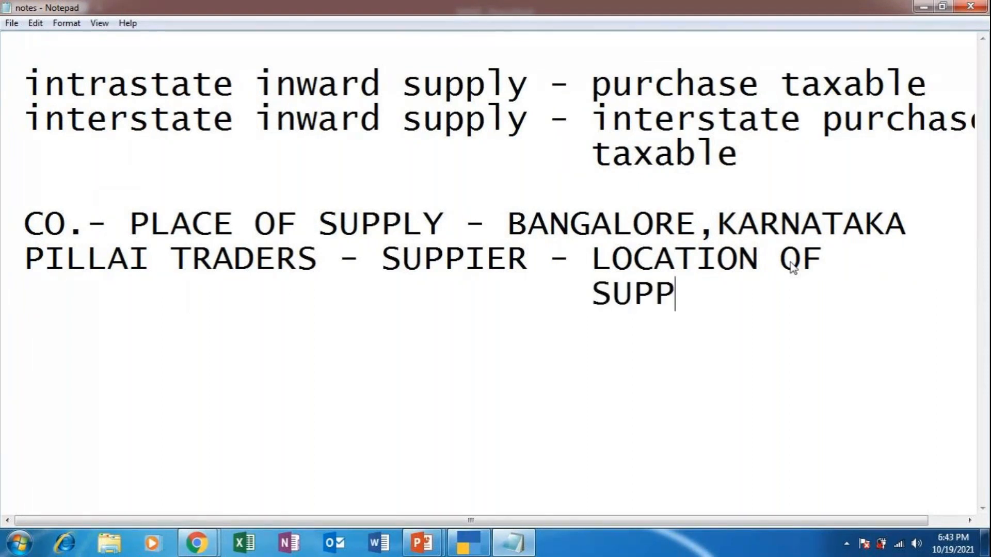
type("LIER - ")
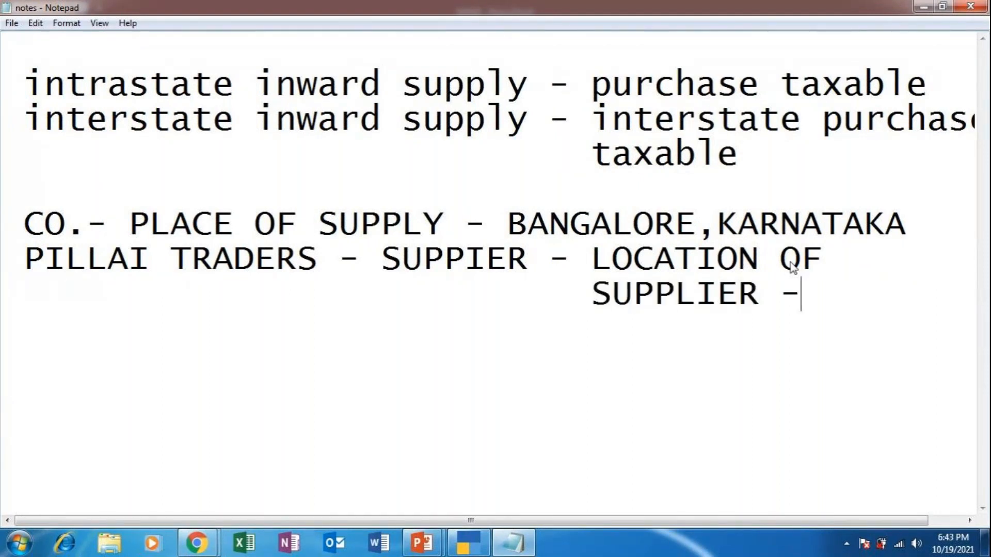
Complete the supplier location with "CHENNAI" and put "TAMIL NADU" on an aligned line beneath it
type("CHE")
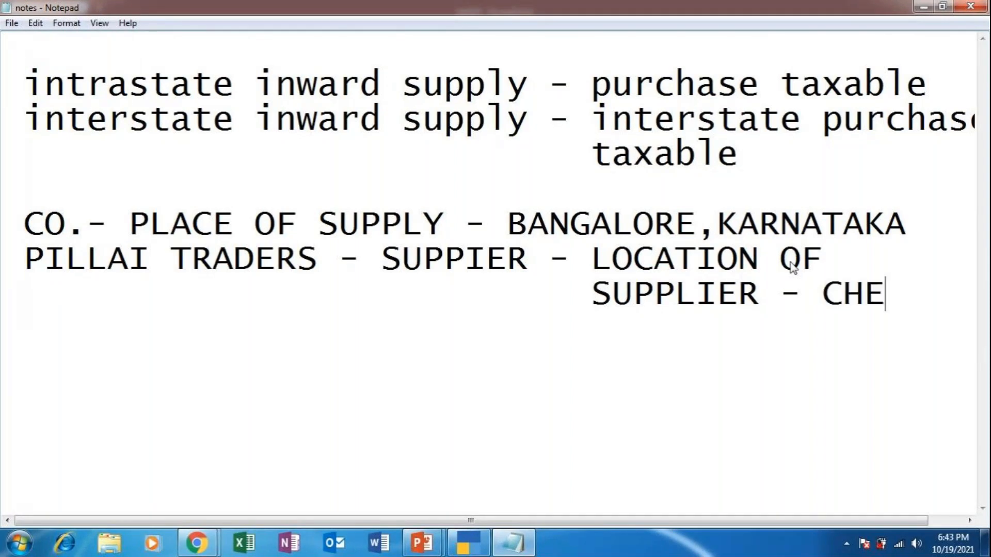
type("NNAI")
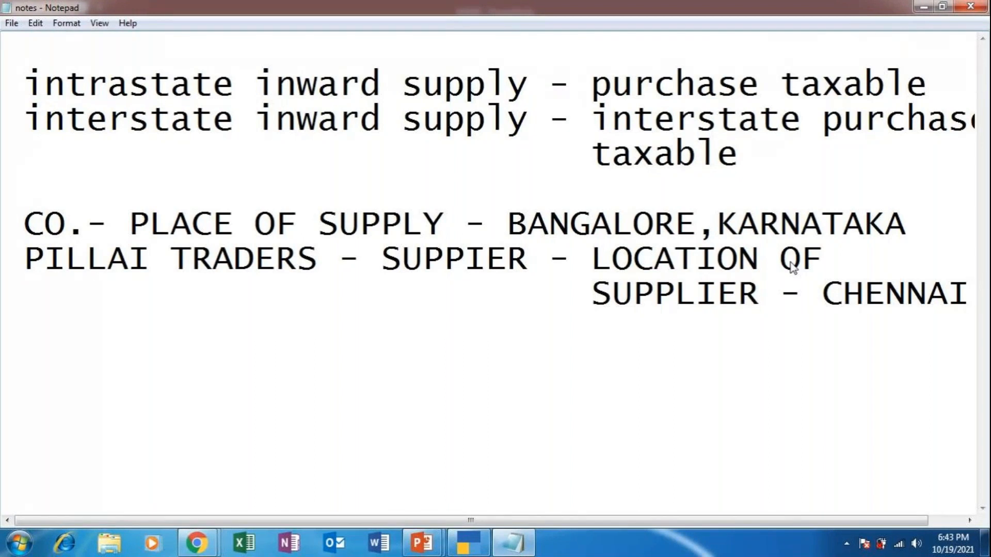
key("Tab")
key("Tab")
key("Tab")
type("TA")
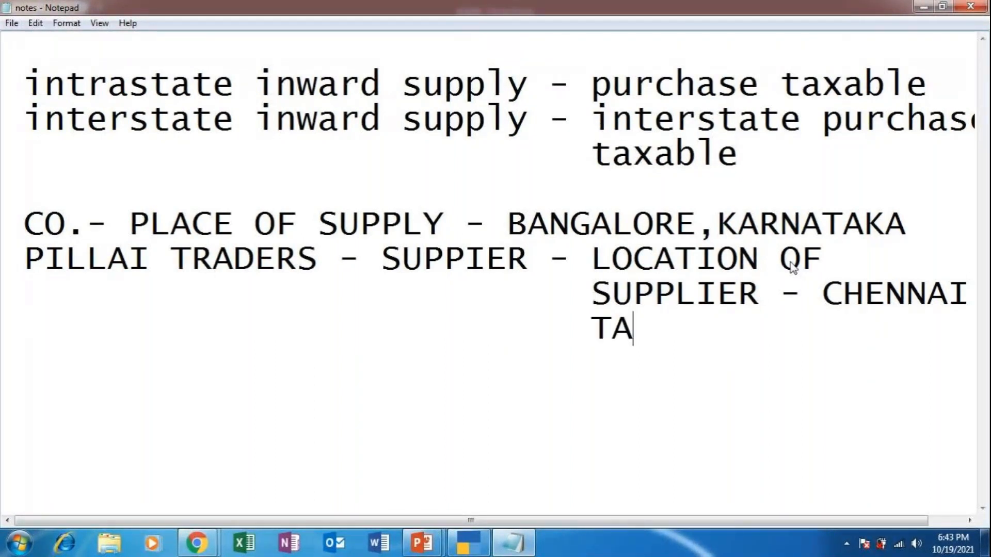
type("MIL NADU")
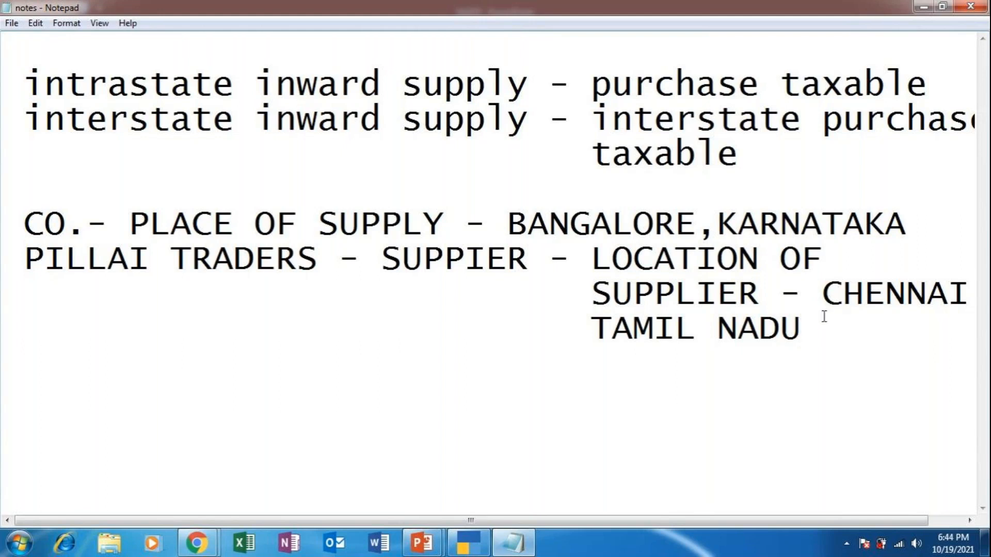
Add the line "CHENNAI TO BANGALORE - GST - IGST" below the supplier location, leaving a blank line between
key("Return")
key("Return")
type("CHE")
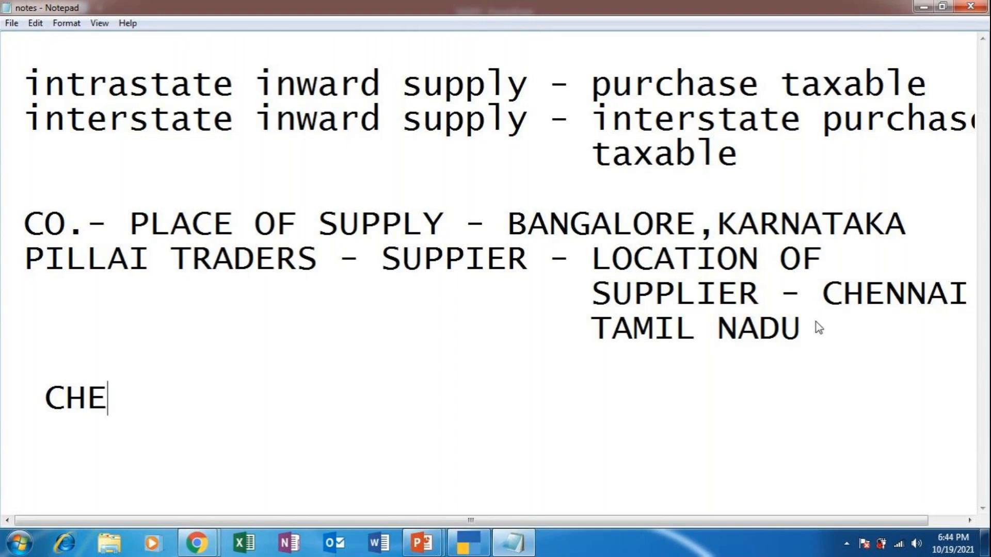
type("NNAI ")
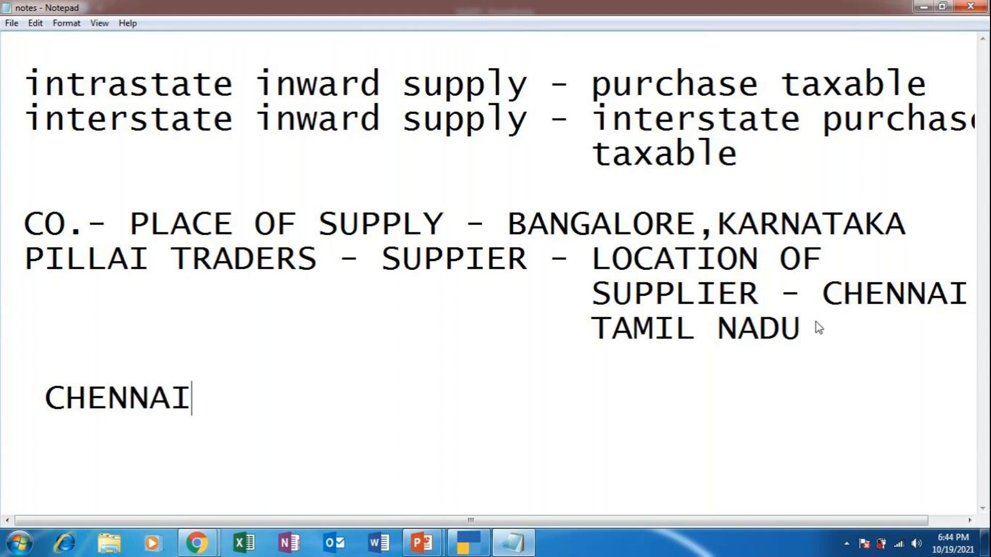
type("TO ")
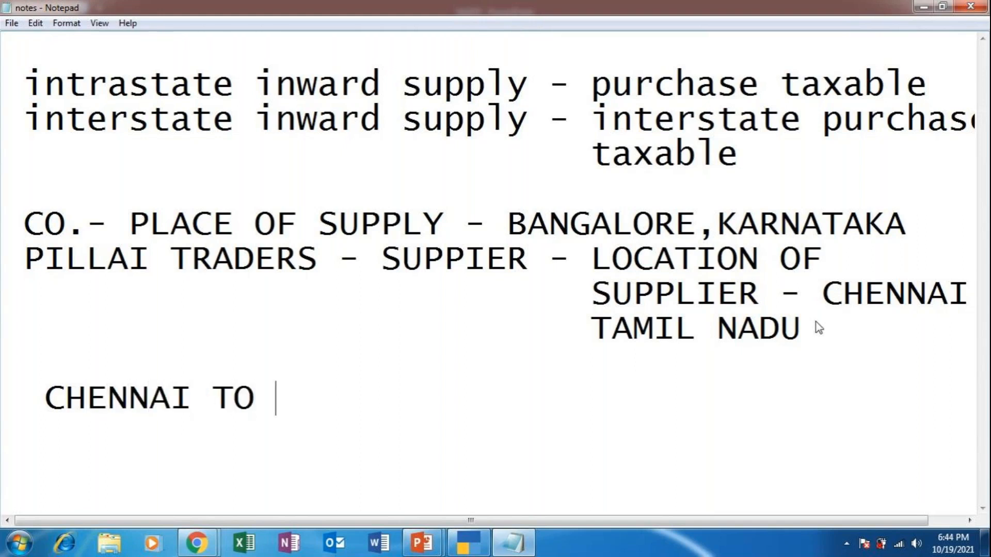
type("BANGALORE")
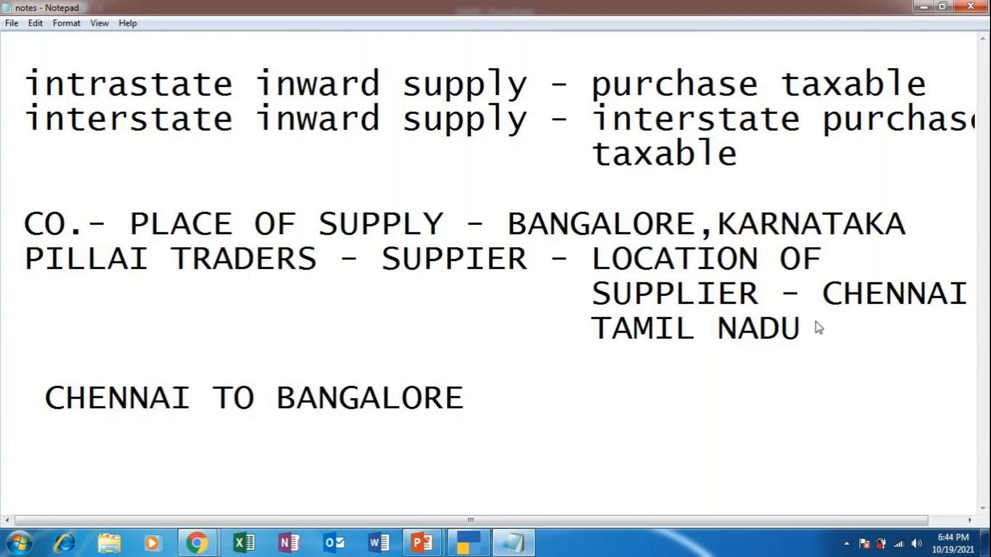
type("- GST ")
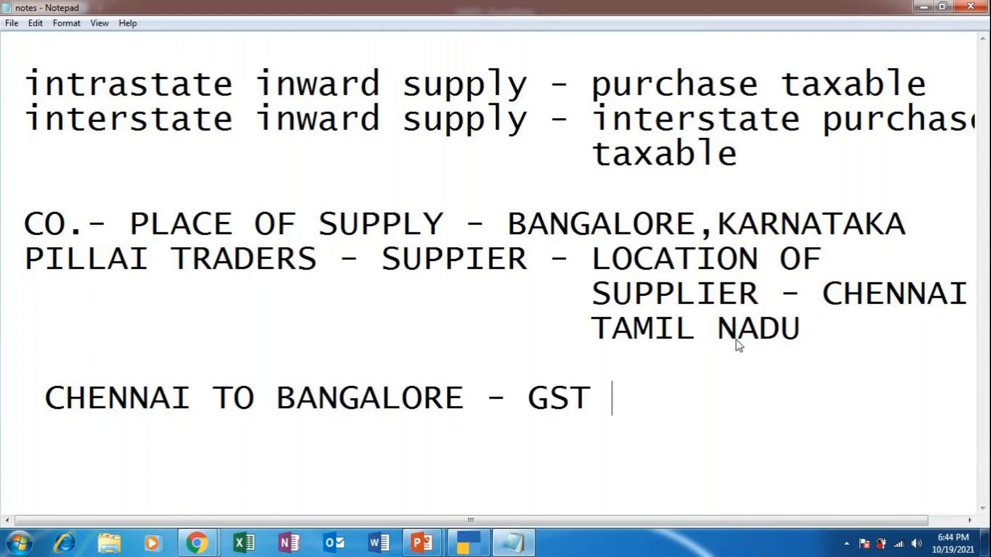
type("- IGST")
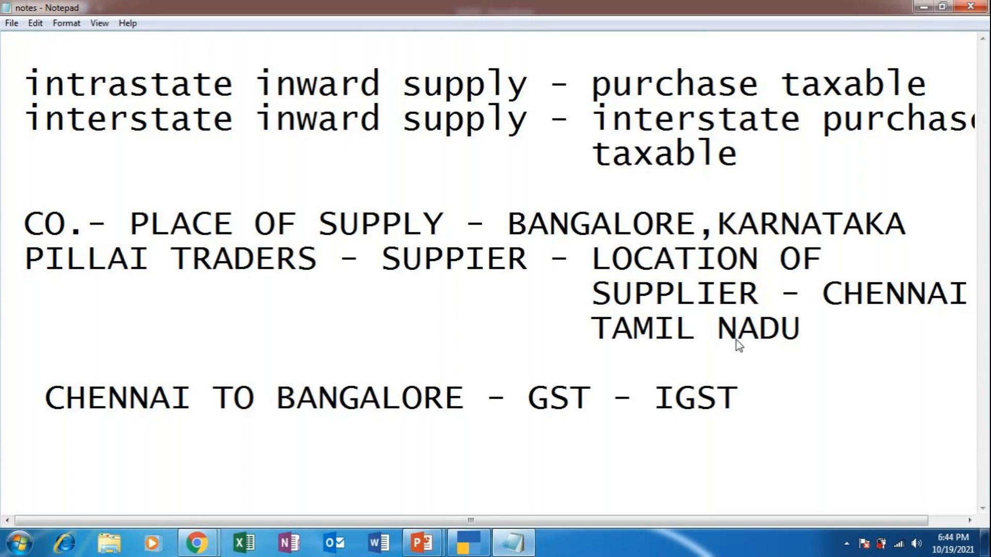
End the Chennai to Bangalore line with a hyphen and add "IGST - INTEGRATED GOODS" on an indented line below
type("-")
key("Return")
key("BackSpace")
key("BackSpace")
key("BackSpace")
key("BackSpace")
key("BackSpace")
key("BackSpace")
key("BackSpace")
key("BackSpace")
key("BackSpace")
key("BackSpace")
type("IGST - INTEGRA")
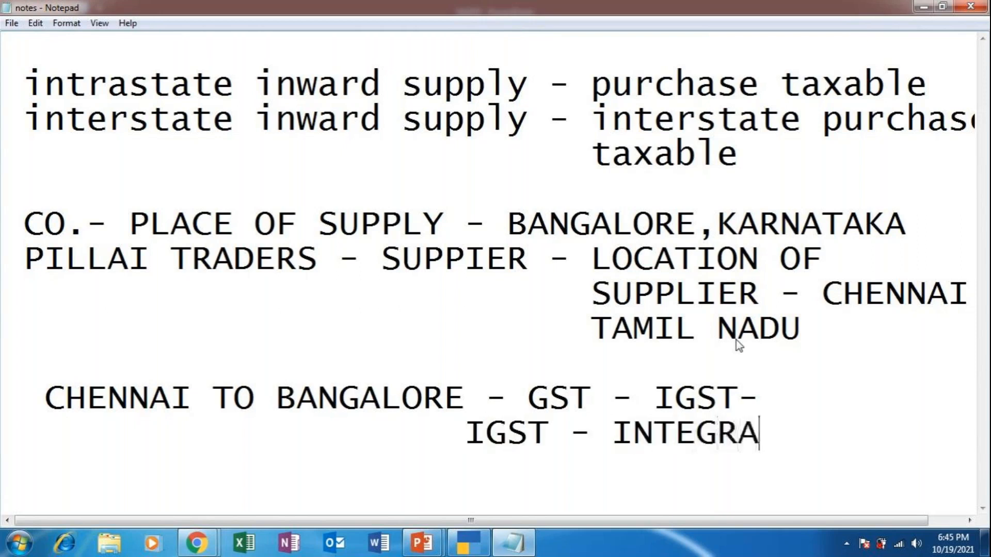
type("TED G")
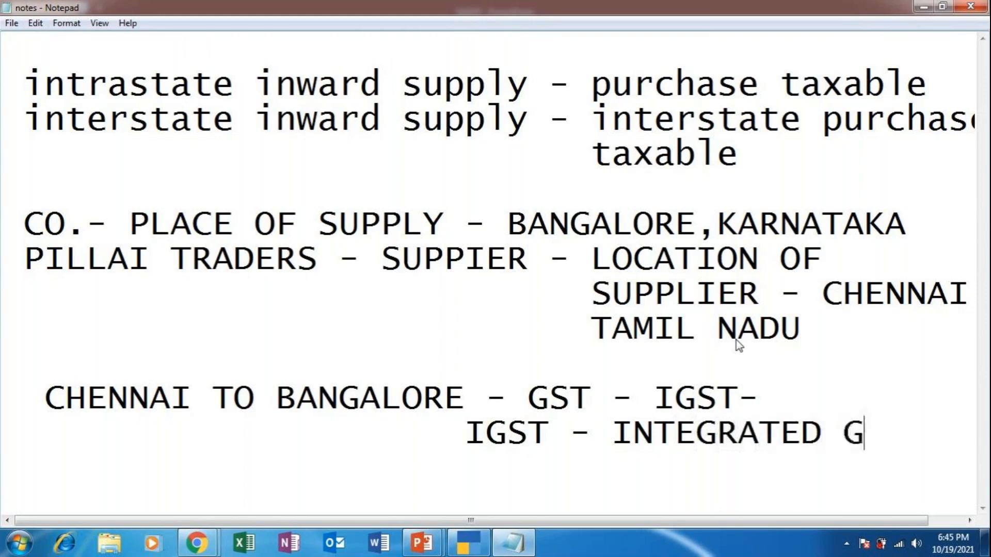
type("OODS")
Finish the IGST expansion with "AND SERVICE TAX" on a new line aligned under INTEGRATED
key("Return")
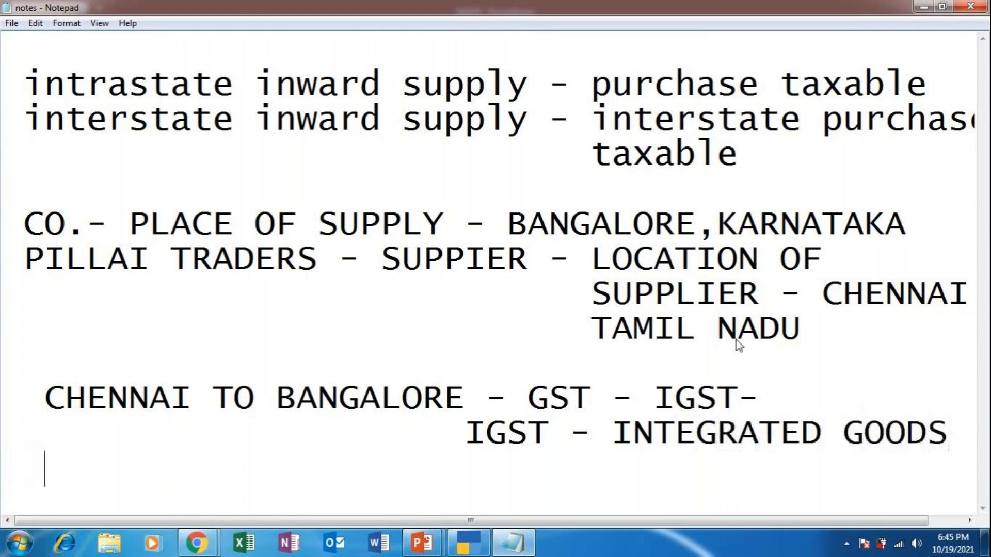
key("BackSpace")
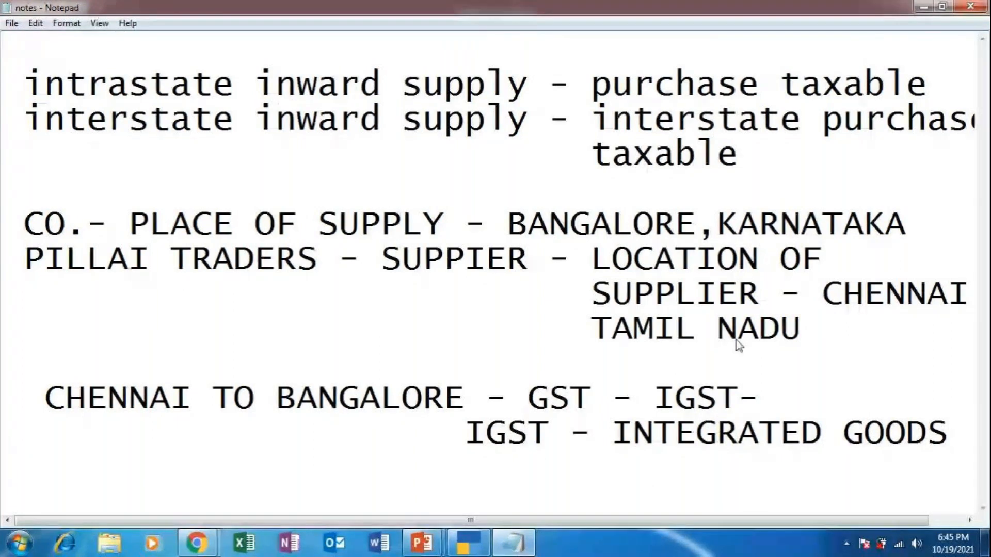
key("BackSpace")
key("BackSpace")
type("SERVICE")
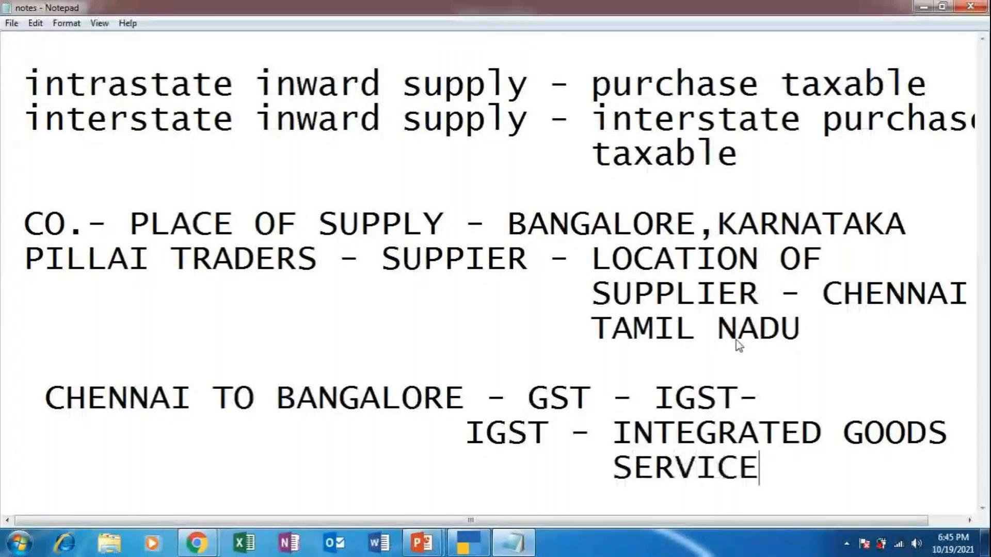
type(" TAX")
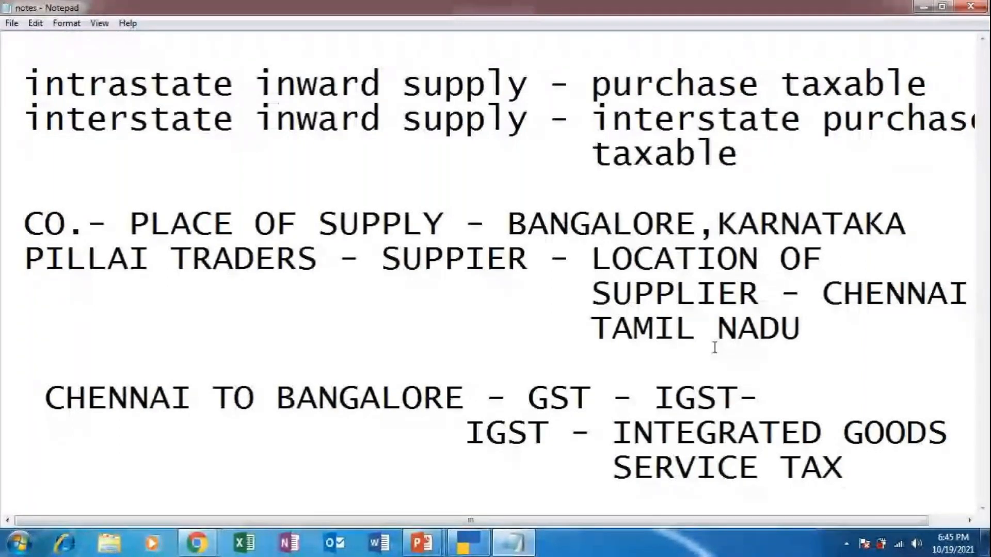
left_click(609, 473)
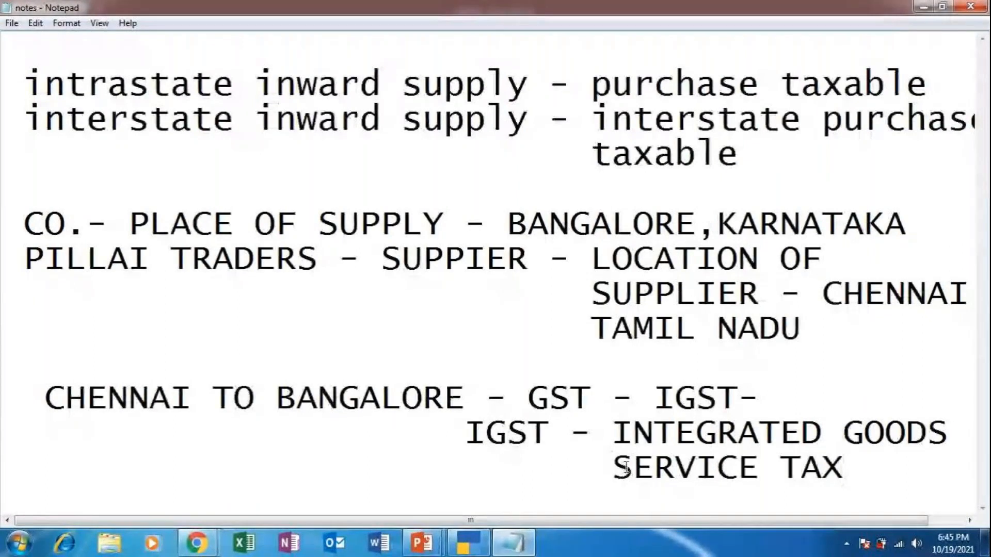
type("AND")
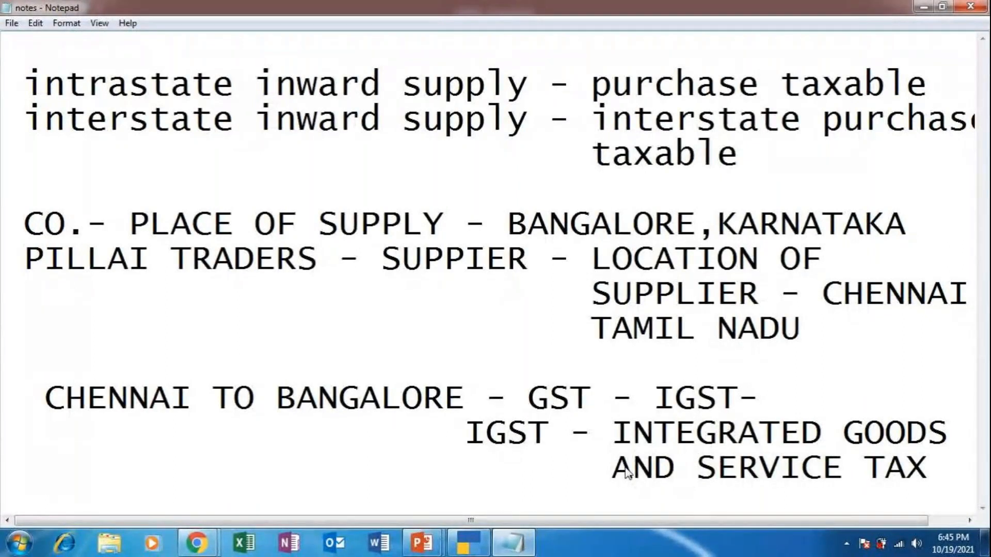
Switch to TallyPrime and start a new purchase voucher from the Day Book for 1-Apr-21
left_click(470, 549)
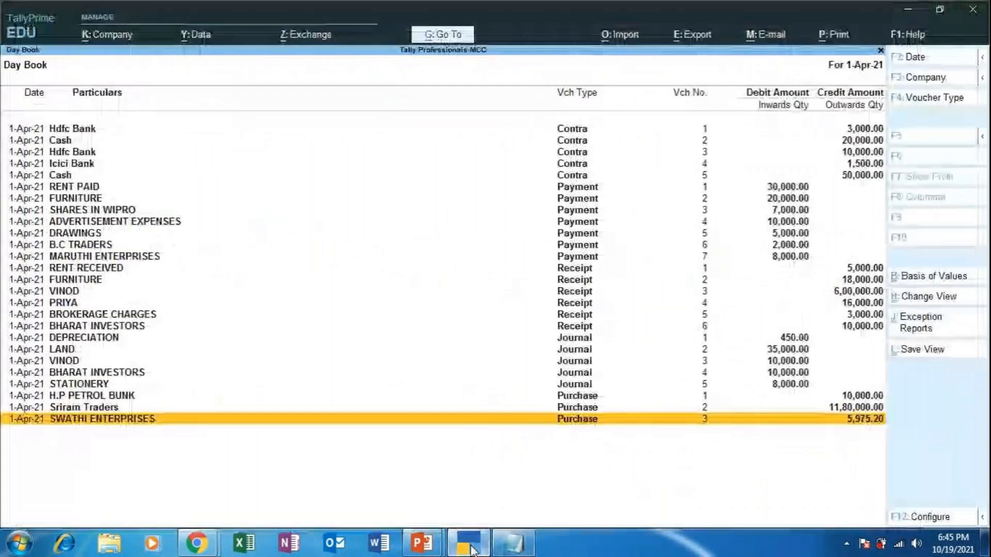
key("alt+a")
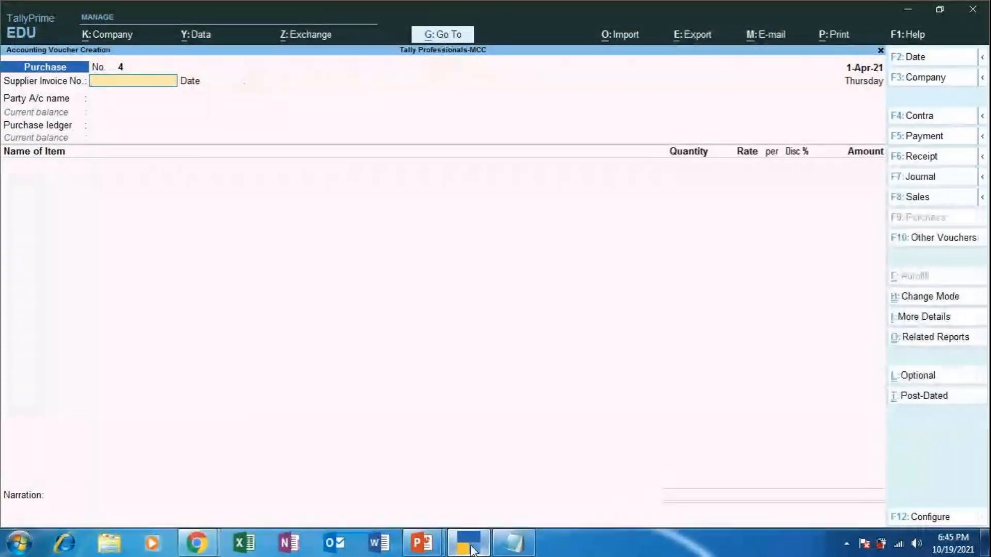
Switch to the MAPR presentation in PowerPoint and display the slide of practical exercises on purchase vouchers full screen
mouse_move(422, 542)
left_click(500, 483)
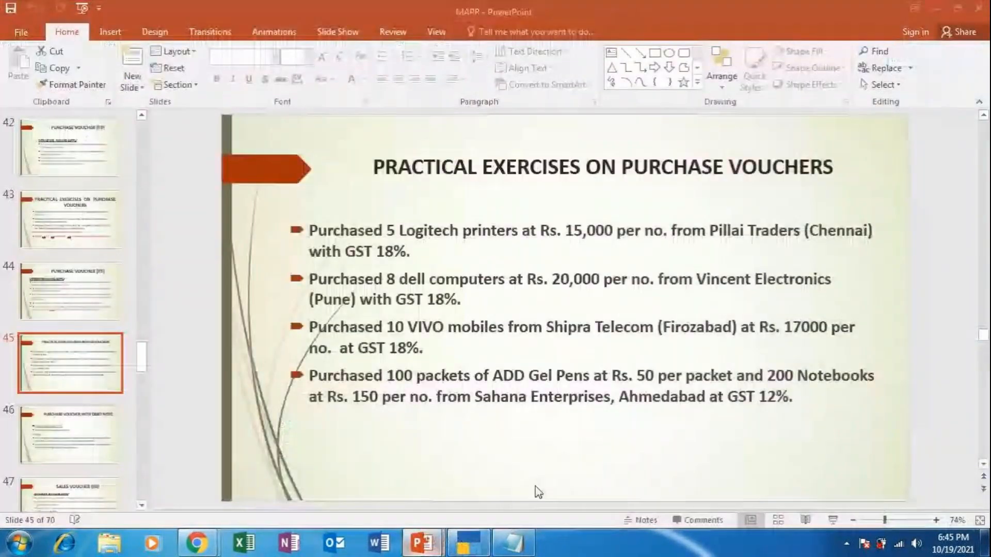
left_click(833, 520)
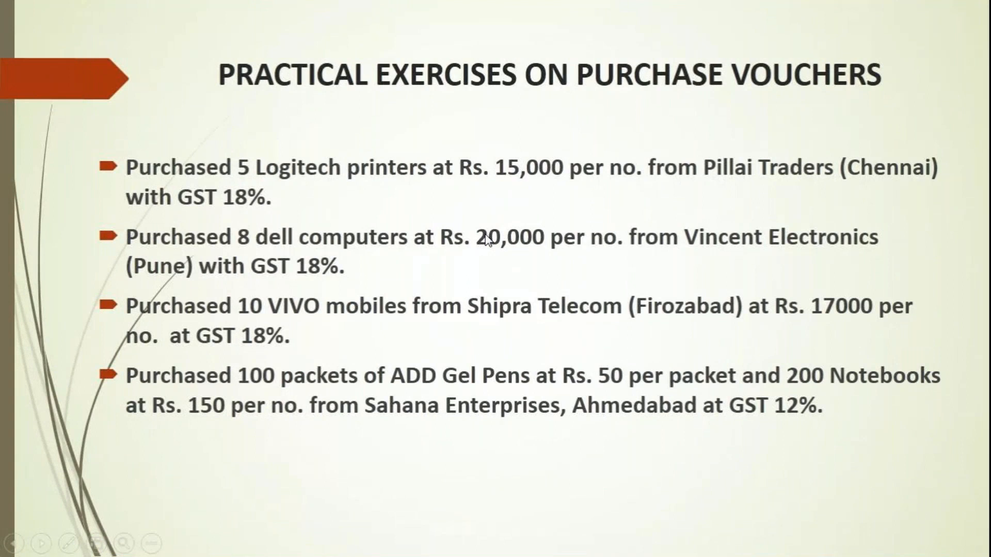
Leave the slide show, switch to TallyPrime and enter supplier invoice number 004 with date 1-Apr-21 in the purchase voucher
key("Escape")
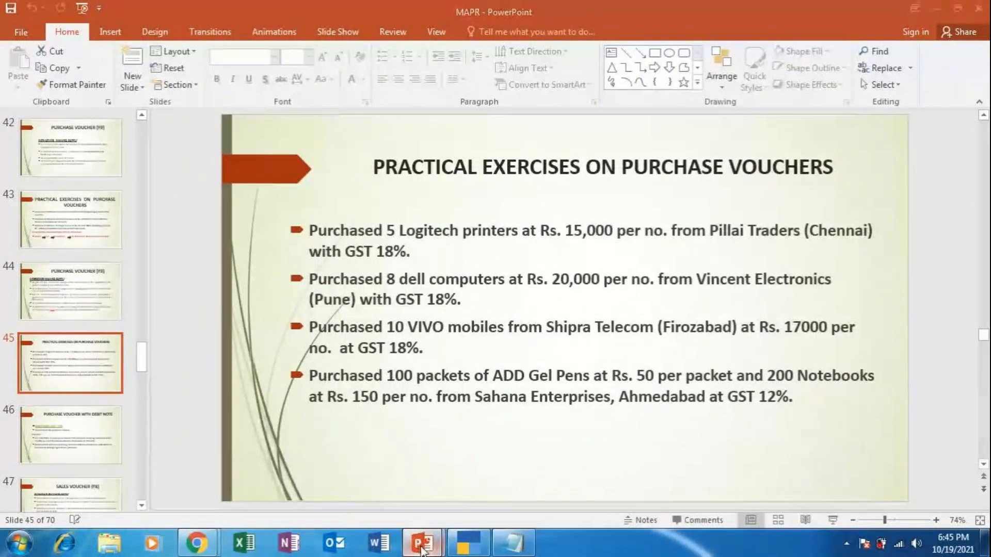
mouse_move(422, 542)
key("alt+Tab")
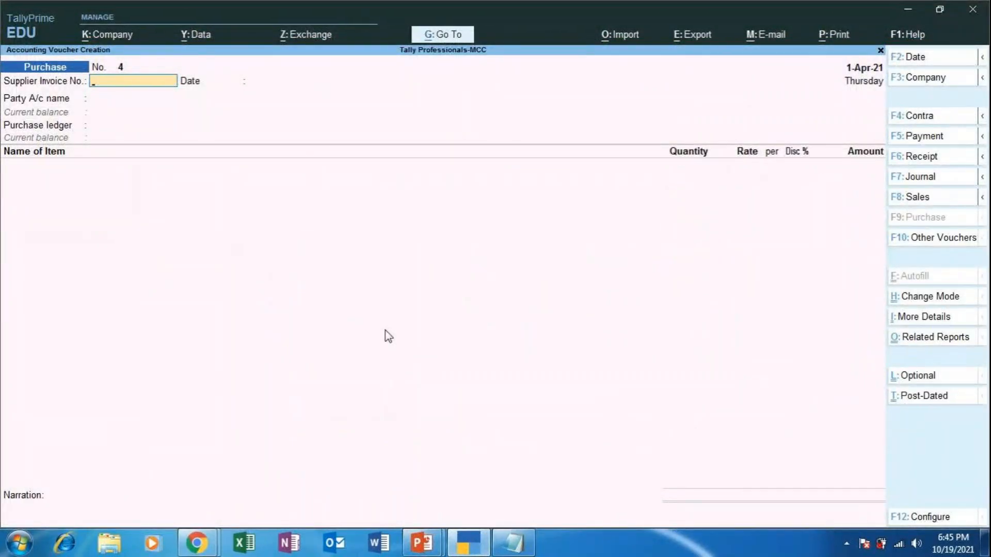
type("004")
key("Return")
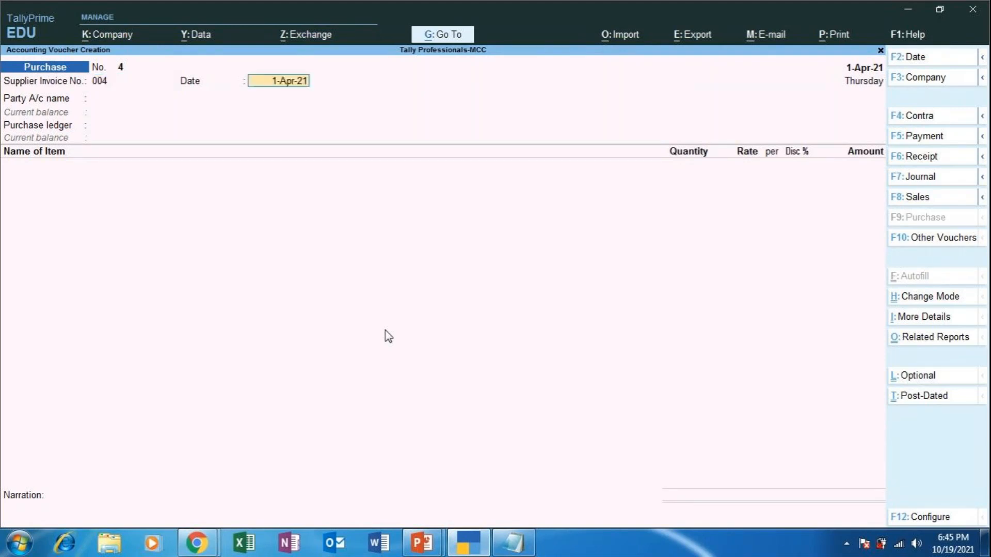
key("Return")
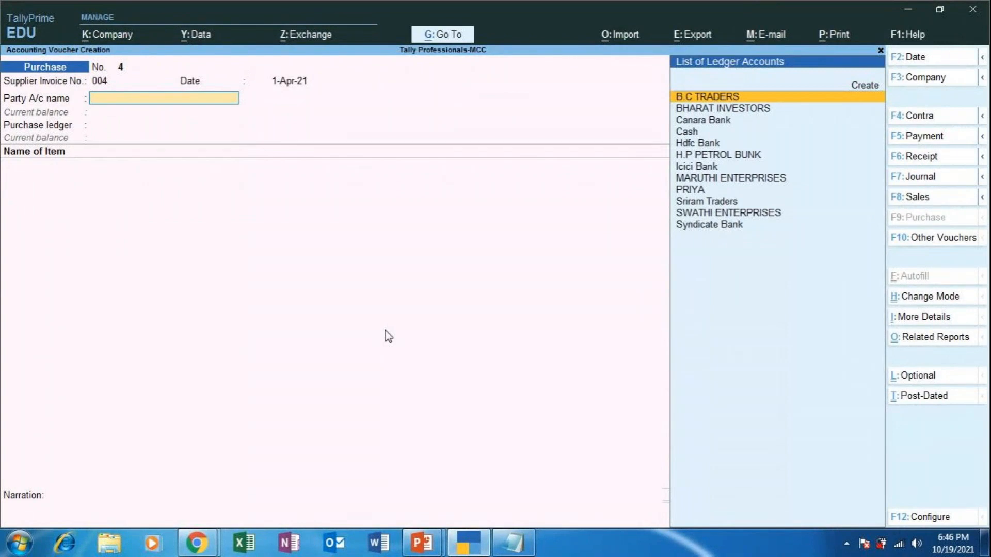
Create a party ledger named PILLAI TRADERS under Sundry Creditors, with bill-by-bill balances and no default credit period or cost centres
key("Up")
key("Return")
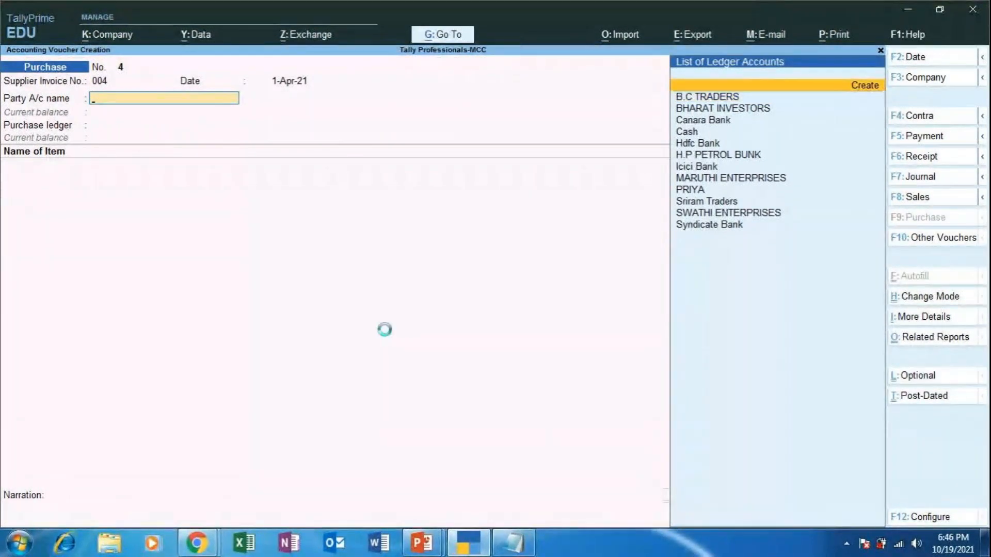
type("PILLAI TRADERS")
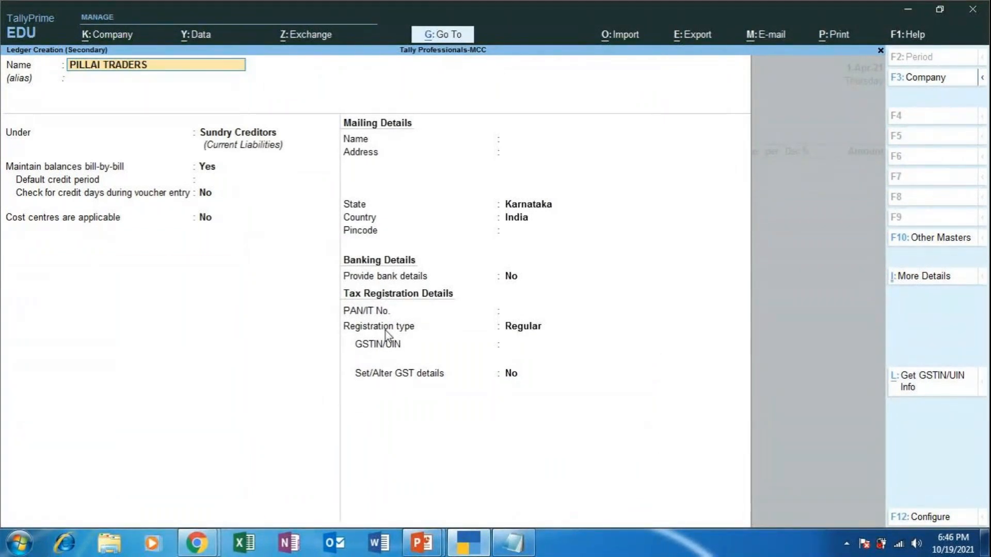
key("Return")
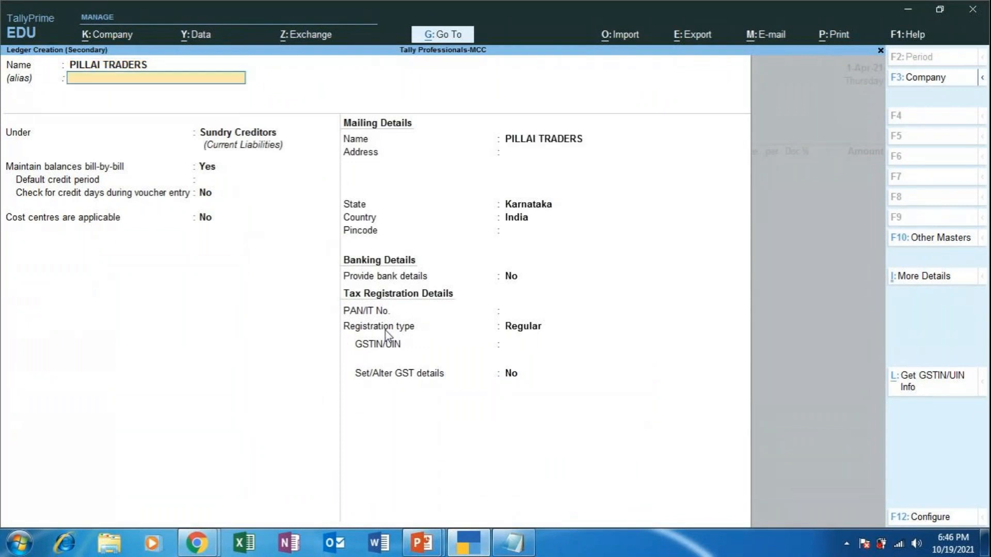
key("Return")
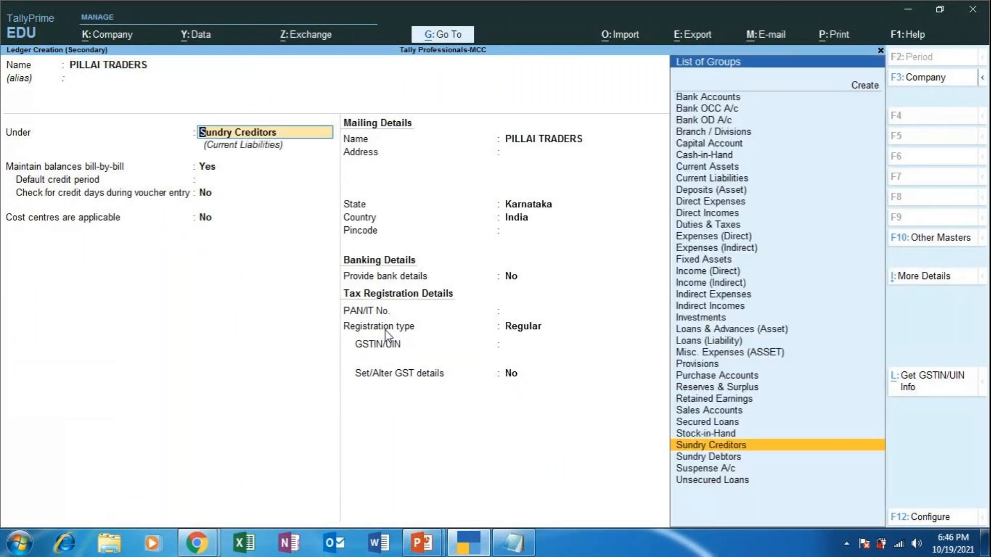
key("Return")
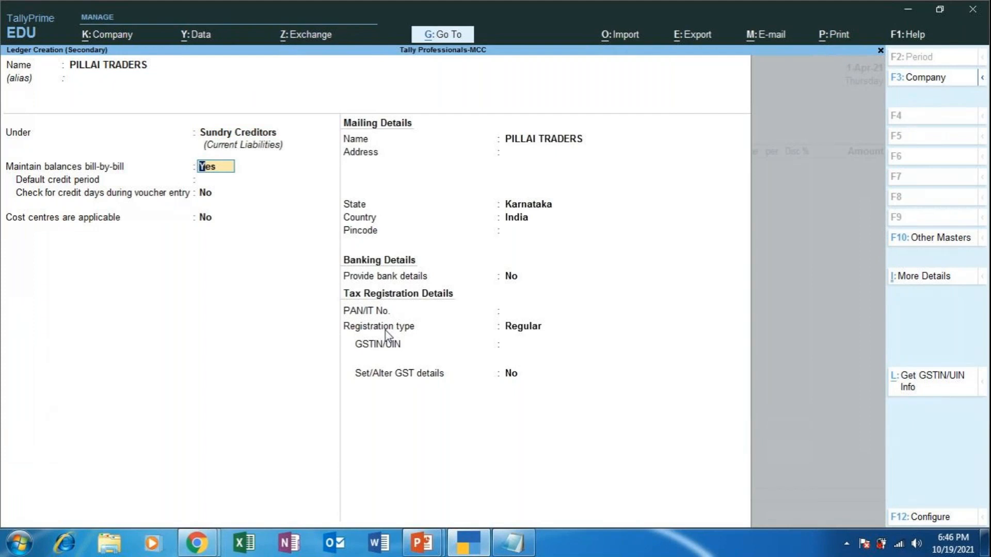
key("Return")
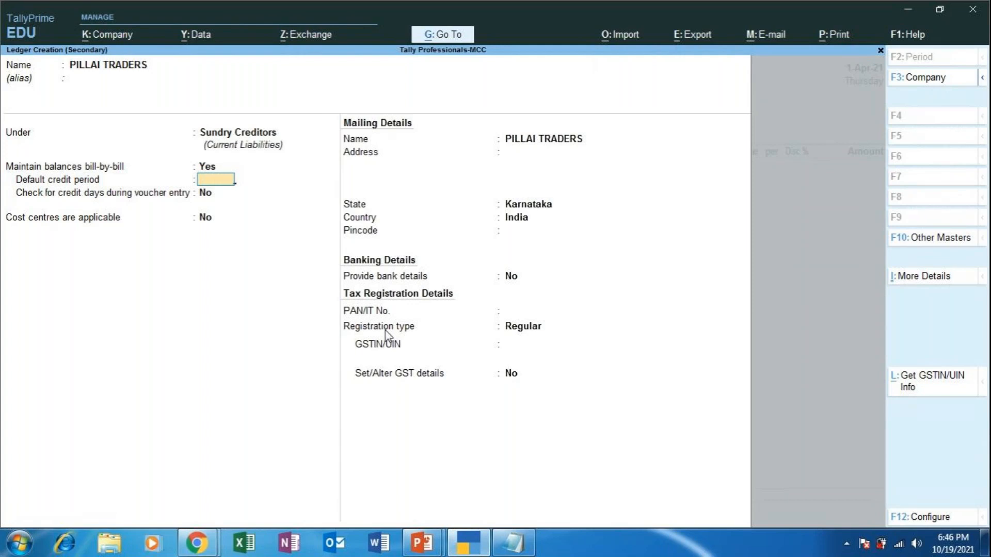
key("Return")
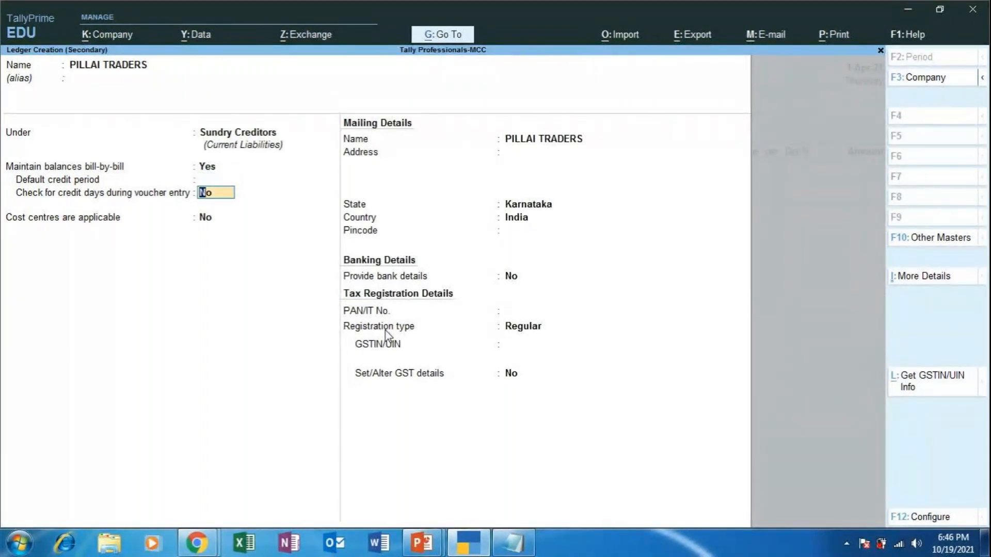
key("Return")
Keep the mailing name, leave the address blank and set the ledger's state to Tamil Nadu
key("Return")
key("Return")
key("Return")
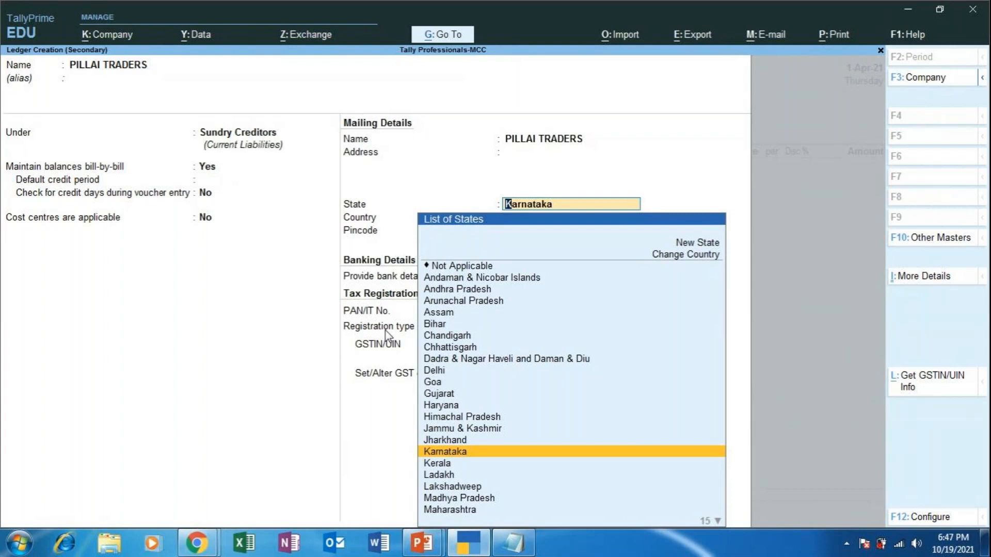
key("Down")
key("Down")
key("Down")
key("Down")
key("Down")
key("Down")
key("Down")
key("Down")
key("Down")
key("Down")
key("Down")
key("Down")
key("Down")
key("Down")
key("Down")
key("Down")
key("Down")
key("Down")
key("Down")
key("Down")
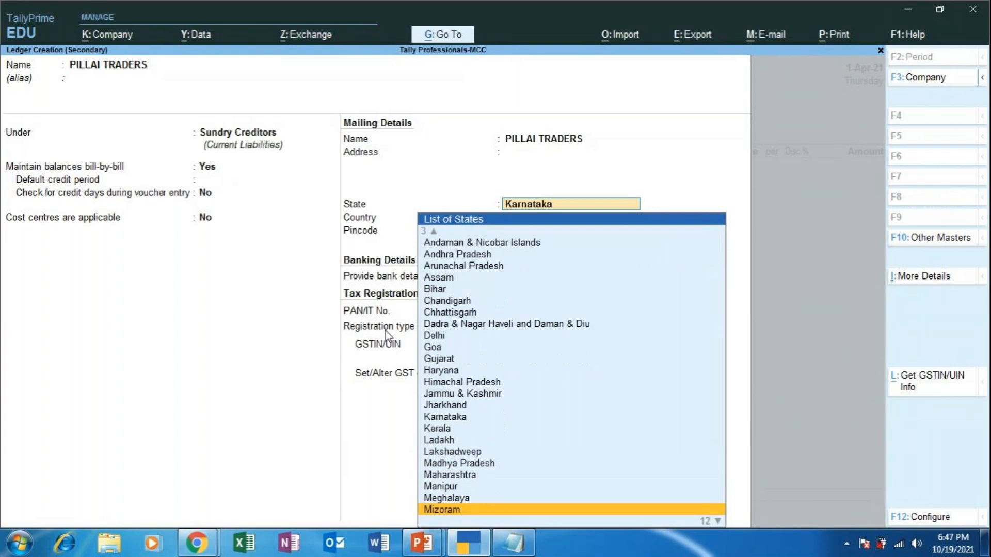
key("Up")
key("Up")
key("Up")
key("Up")
key("Up")
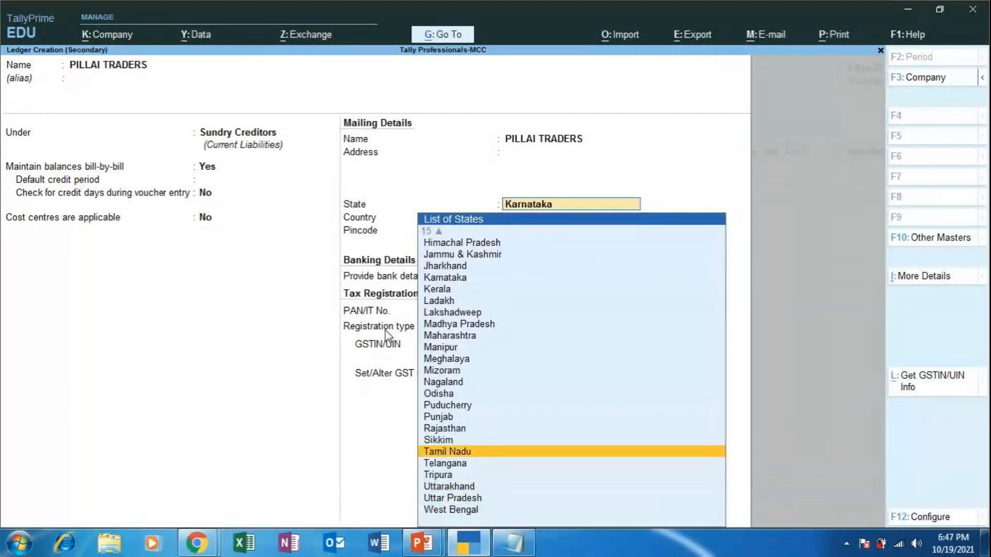
key("Return")
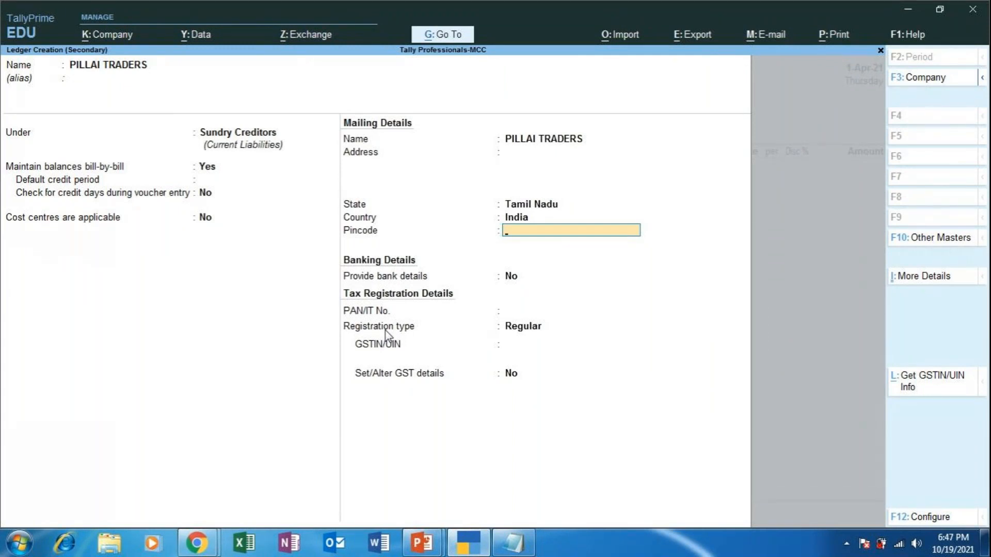
Leave the pincode and bank details out, keep registration type Regular without a GSTIN, and save the PILLAI TRADERS ledger
key("Return")
key("Return")
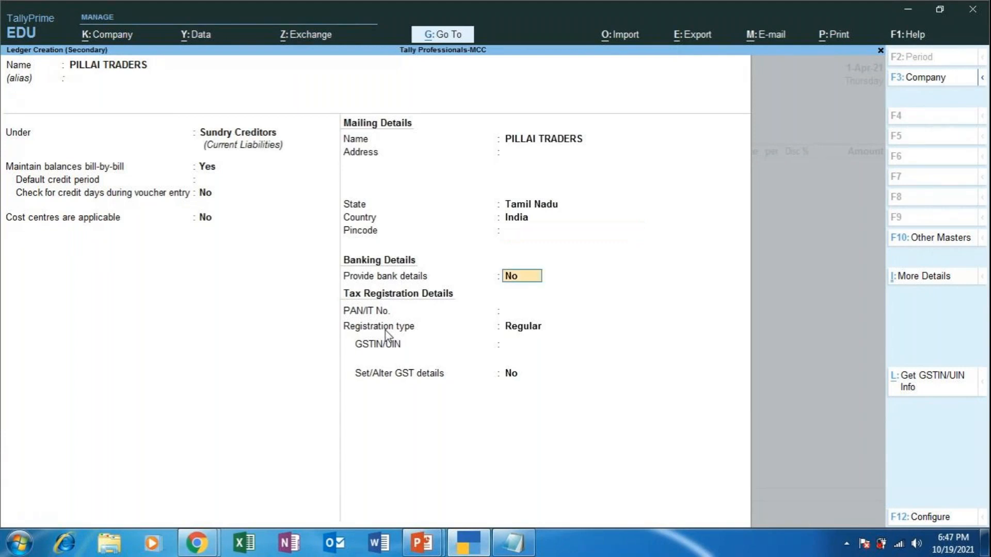
key("Return")
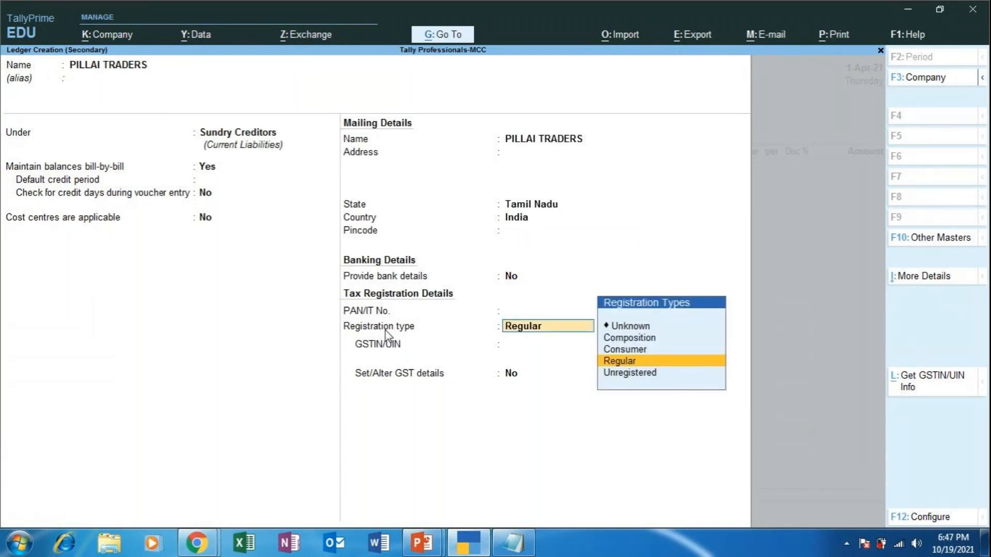
key("Return")
key("Return")
key("Return")
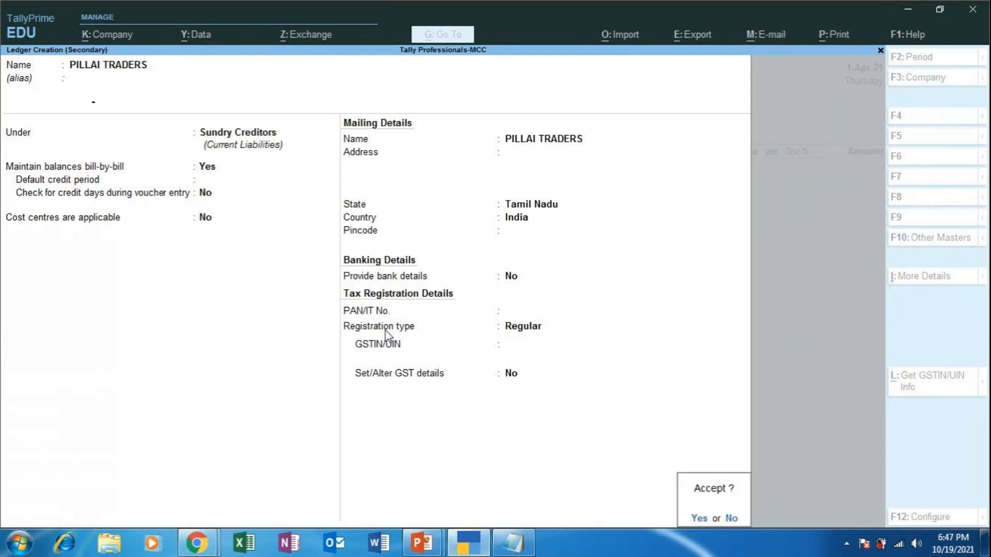
key("Return")
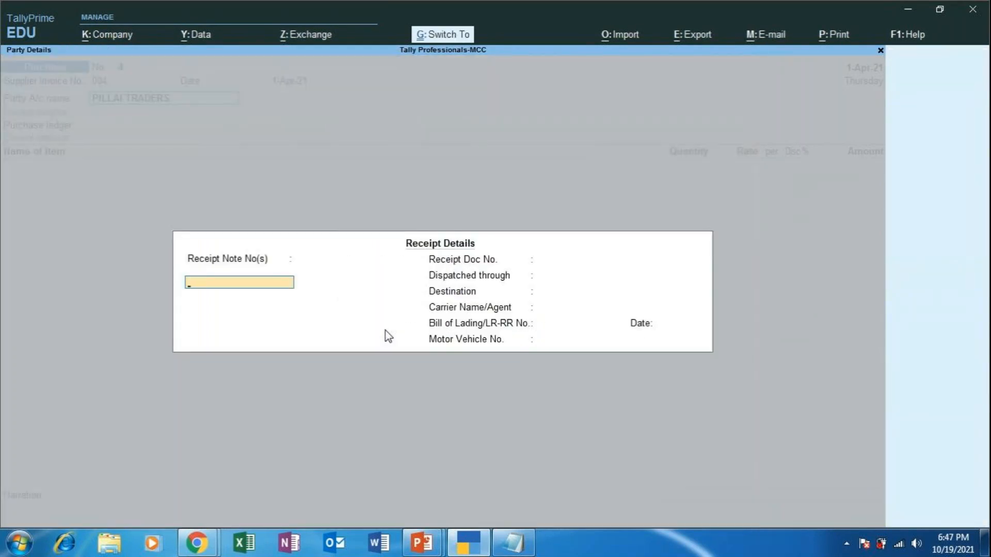
Accept the blank receipt details and the supplier's party details, and choose PURCHASE as the purchase ledger
key("ctrl+a")
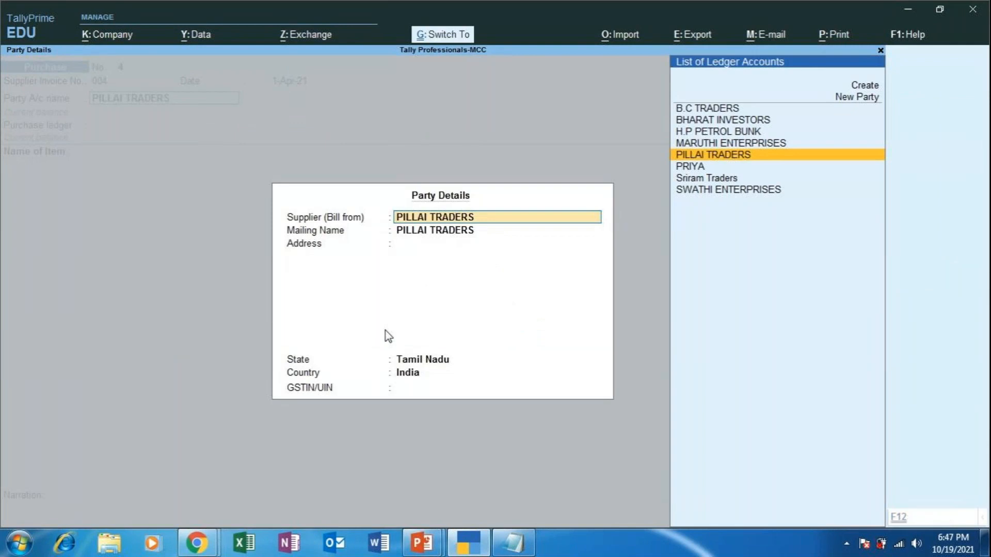
key("ctrl+a")
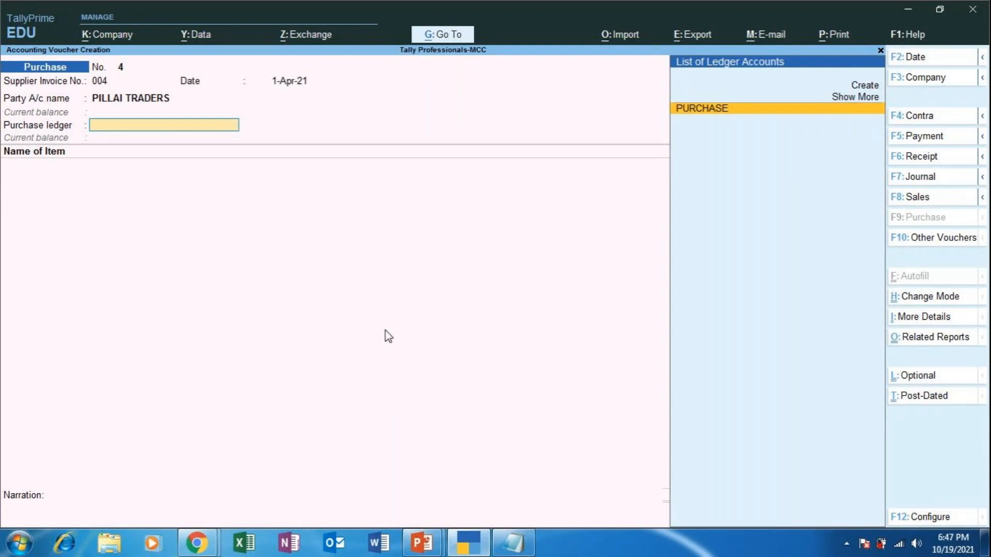
key("Return")
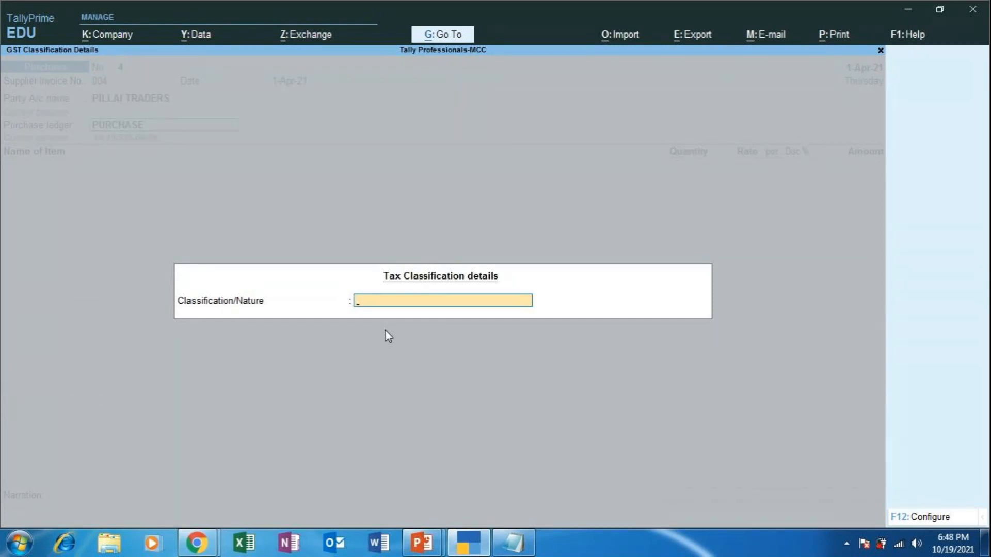
Bring up the natures of transaction, and consult the interstate inward supply line in the Notepad notes
key("space")
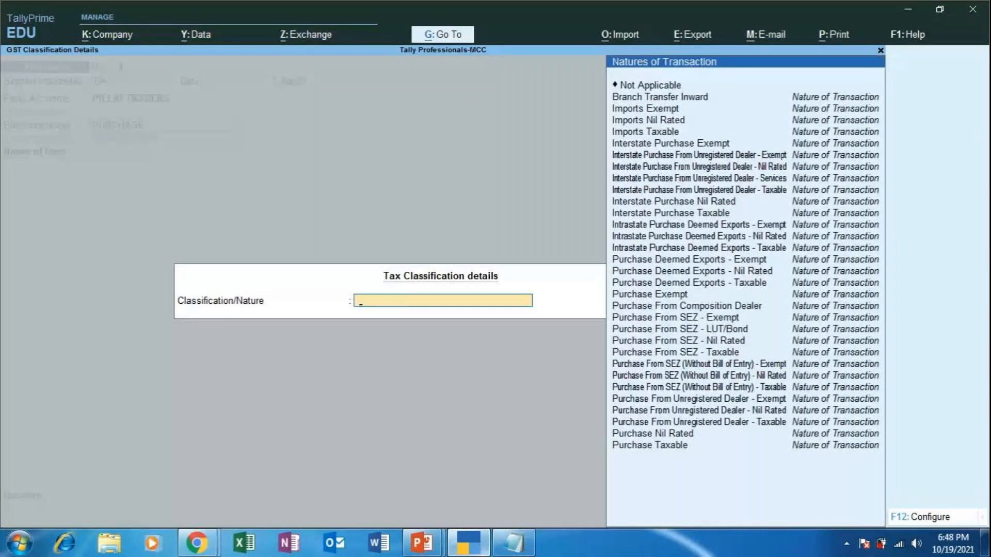
left_click(513, 543)
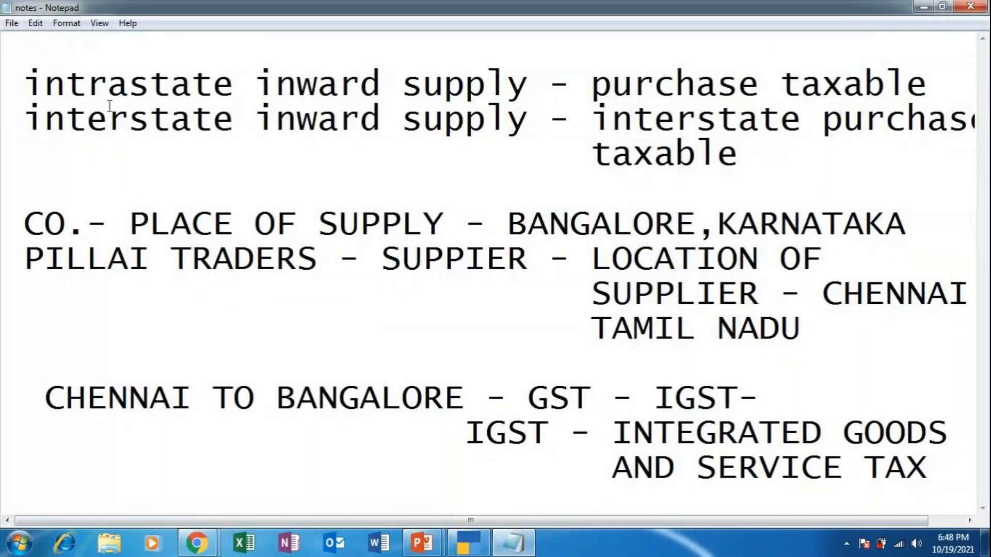
left_click_drag(23, 119, 744, 145)
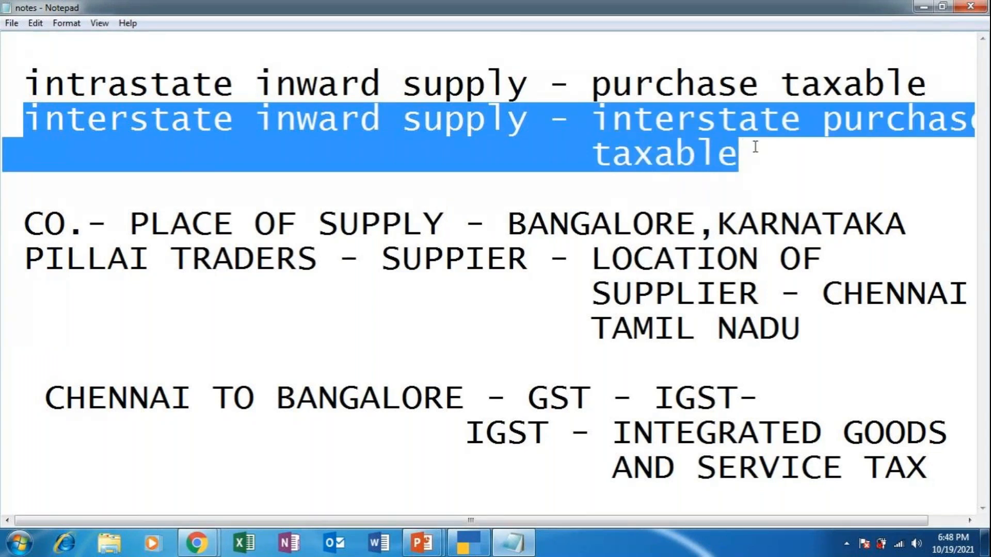
left_click(783, 147)
Switch back to TallyPrime and set the tax classification to Interstate Purchase Taxable
left_click(457, 545)
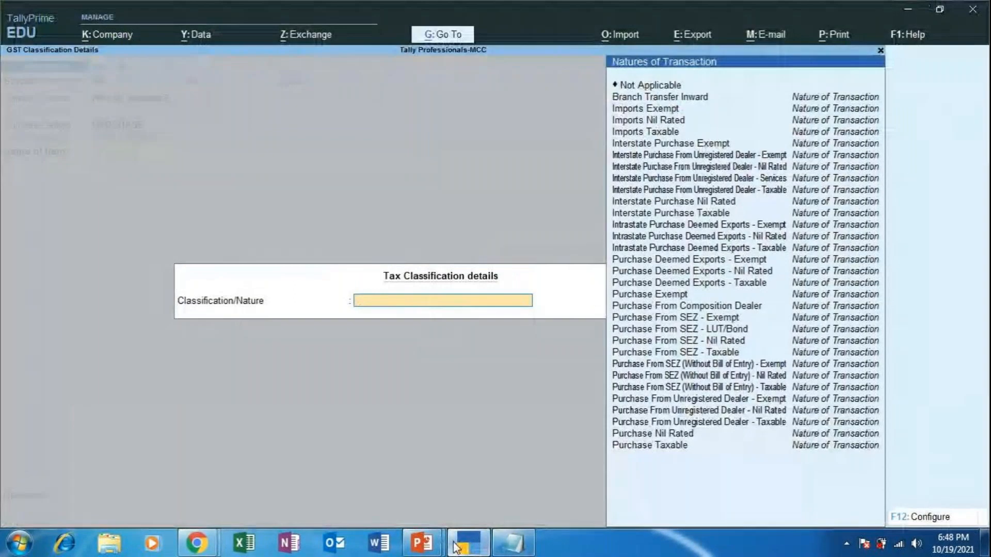
key("Down")
key("Down")
key("Down")
key("Down")
key("Down")
key("Down")
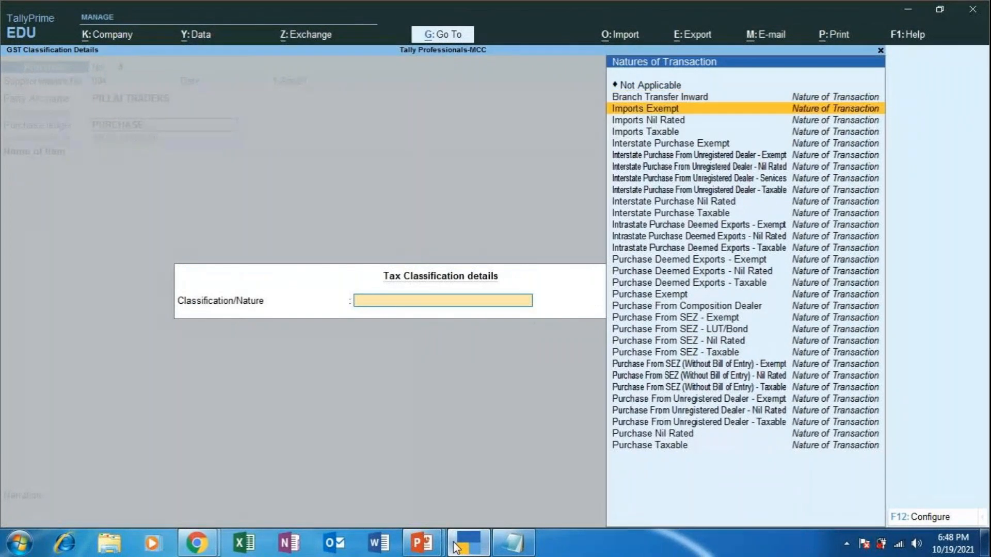
key("Down")
key("Down")
key("Down")
key("Down")
key("Down")
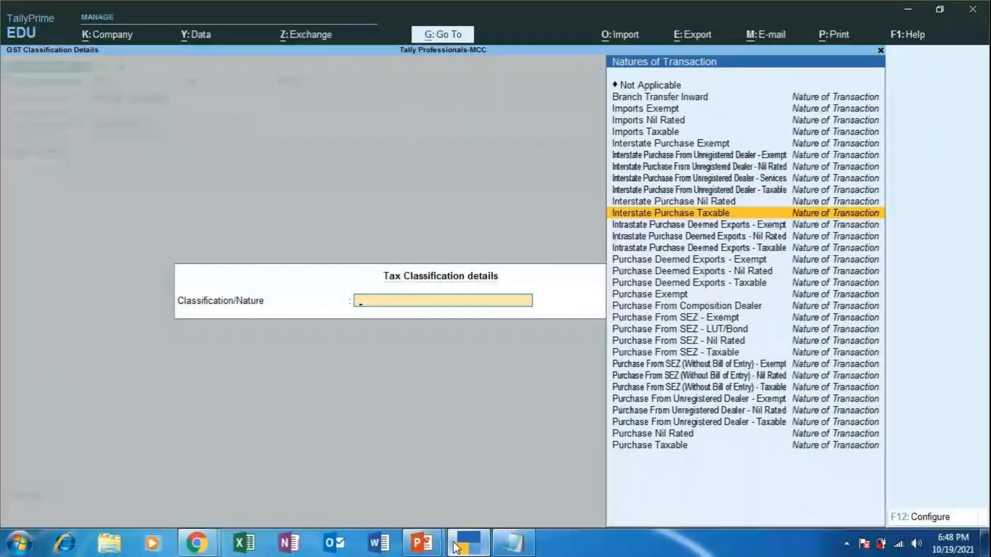
key("Return")
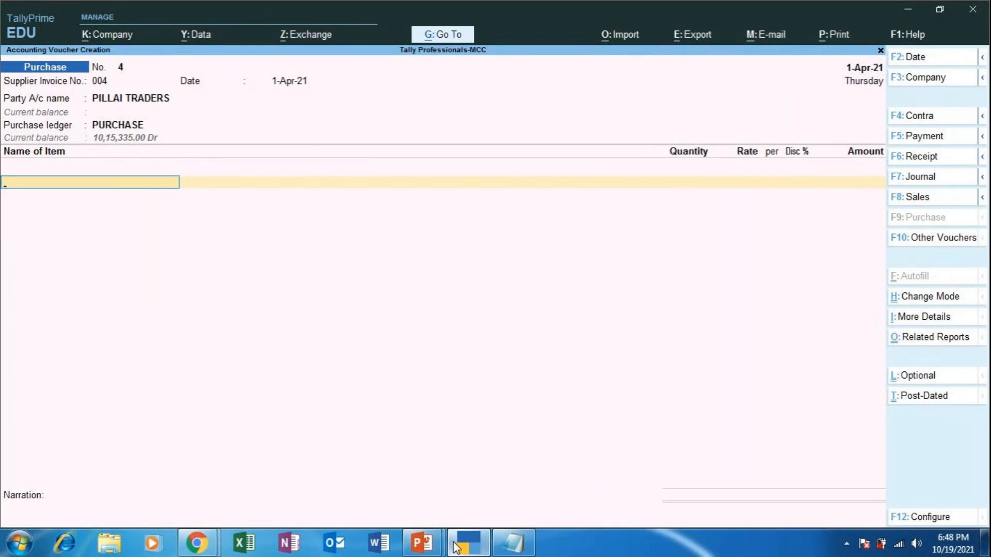
Switch to the GoToMeeting session in Chrome and open the meeting chat at its latest messages
mouse_move(196, 542)
left_click(149, 462)
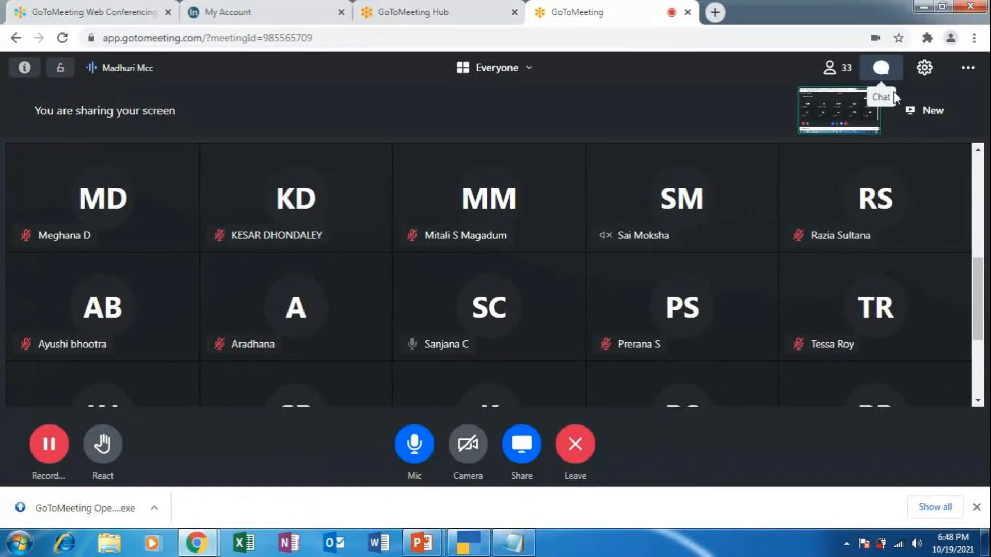
left_click(880, 68)
scroll(960, 320, "down", 3)
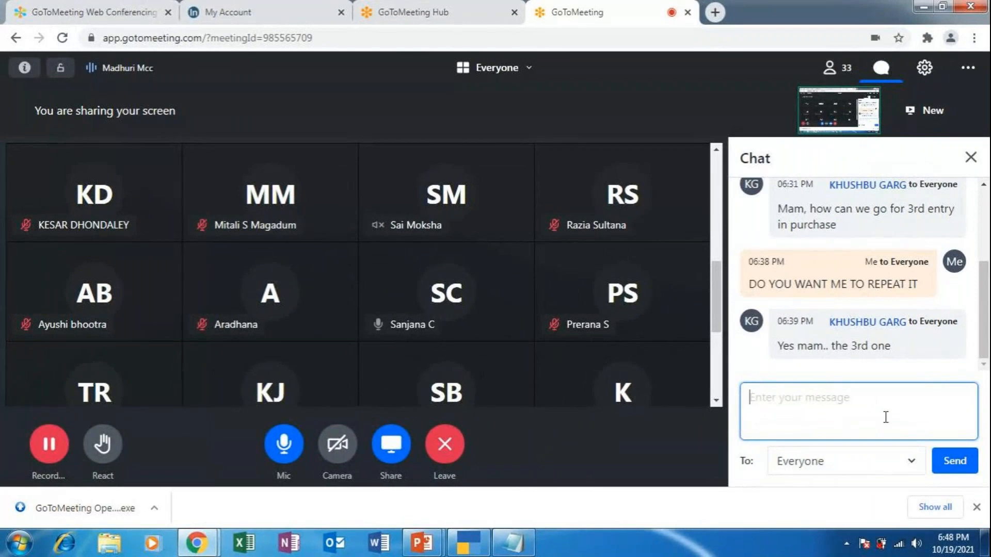
Write "I WOULD REPEAT IN THE LAST FEW MINUTES" to everyone in the meeting chat and close the chat
type("I")
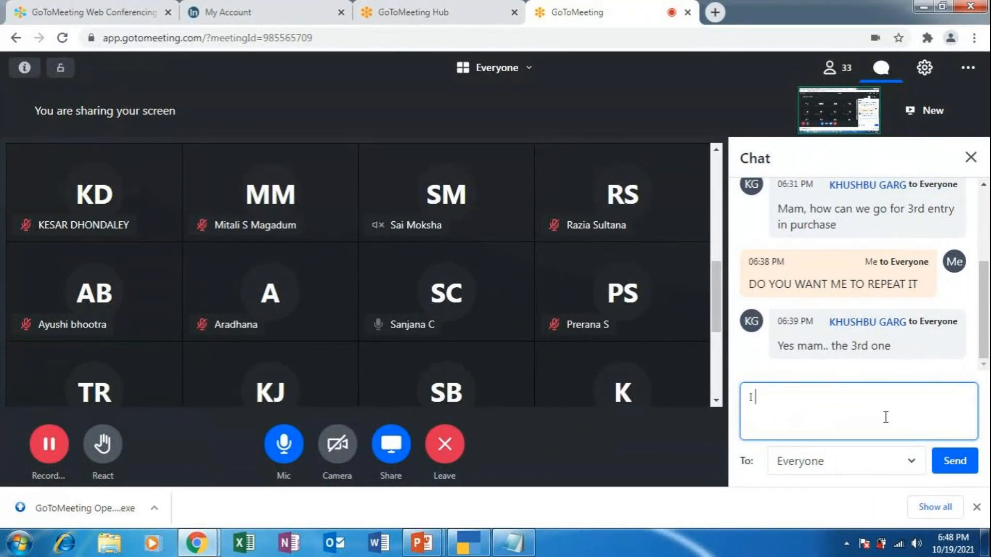
type(" W")
type("OULD REPEAT")
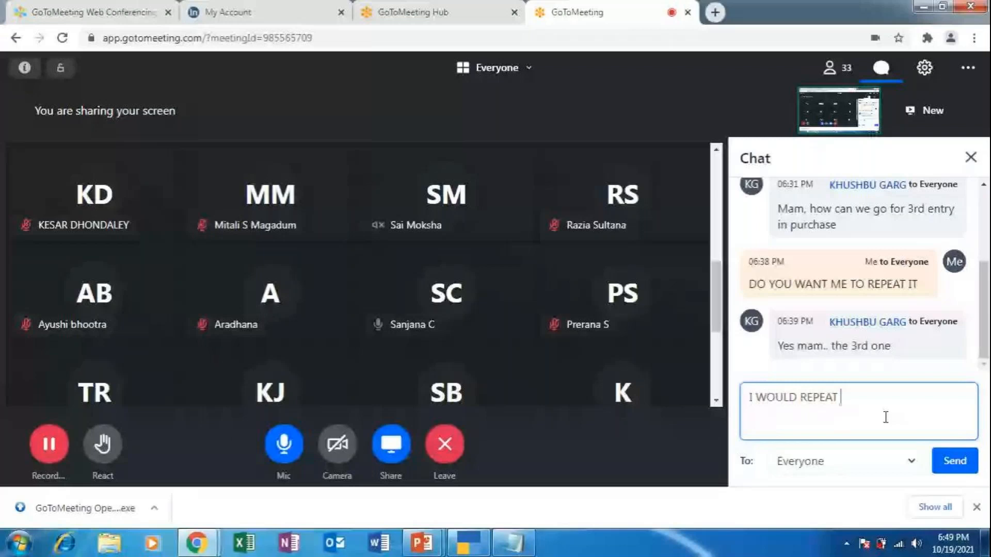
type("IN THE ")
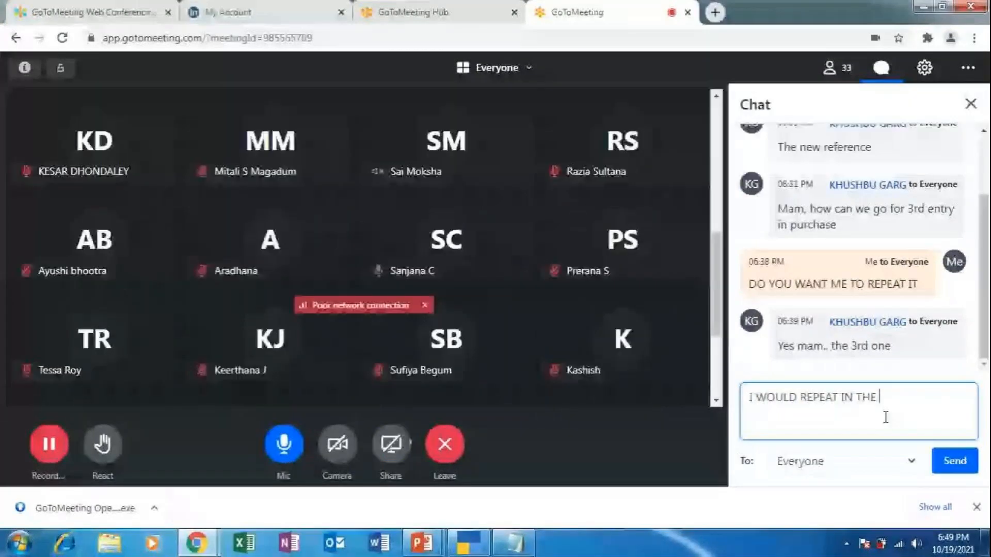
type("LAST FEW MINUTES")
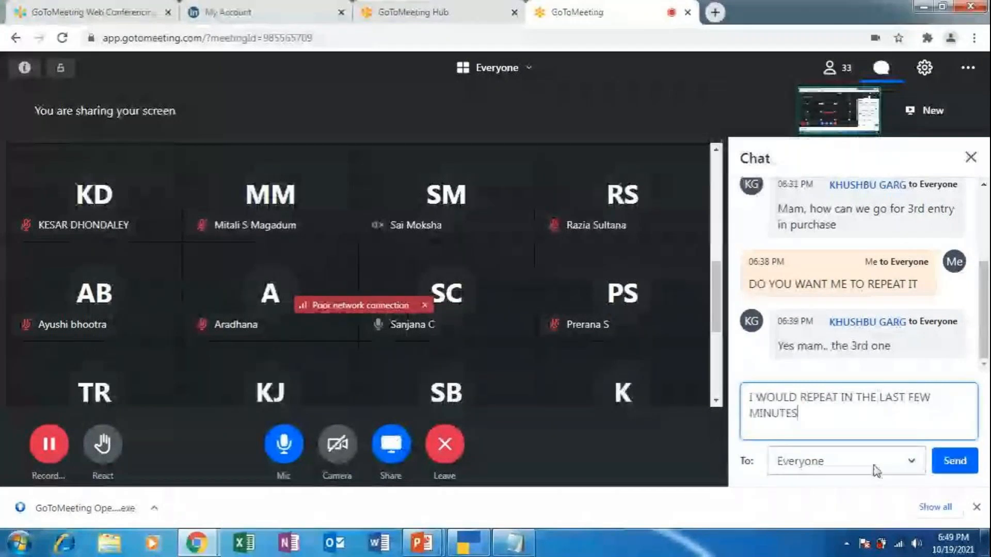
left_click(970, 157)
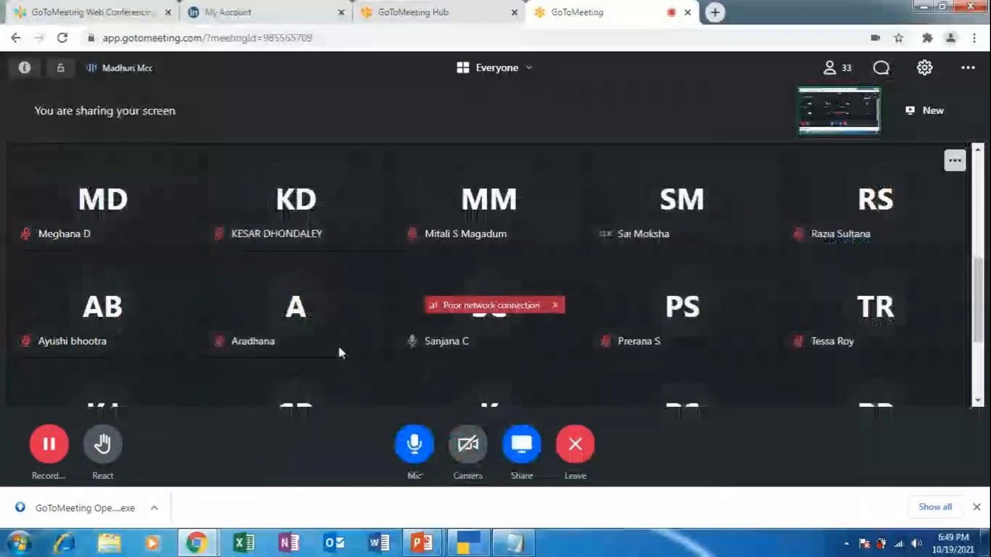
Switch back to TallyPrime and choose LOGITECH PRINTERS as the purchase voucher's stock item
left_click(469, 543)
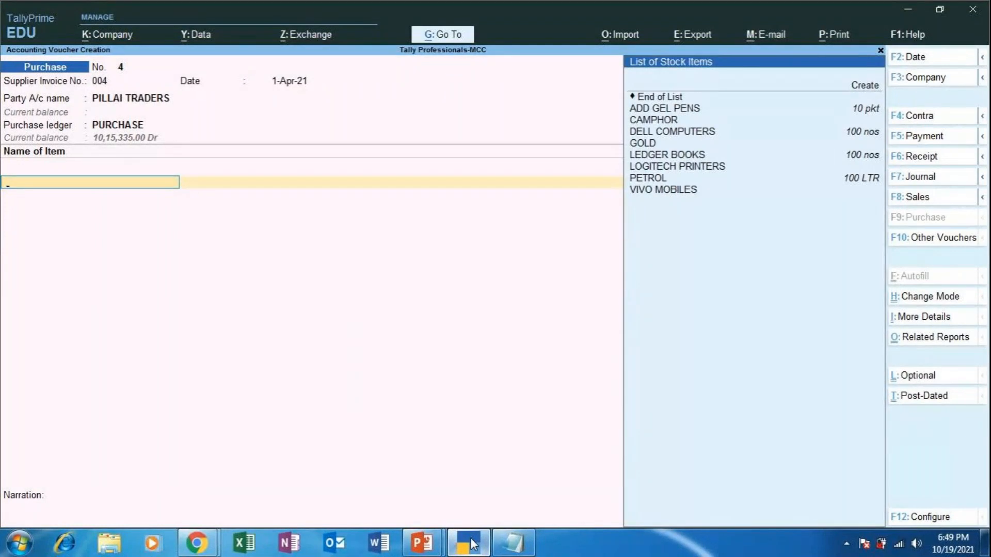
key("Down")
key("Down")
key("Down")
key("Down")
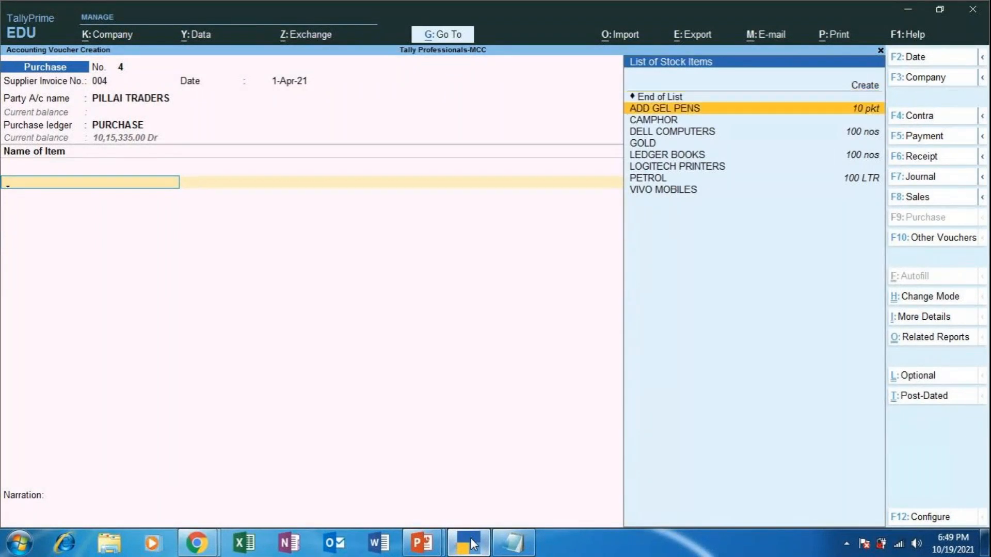
key("Down")
key("Down")
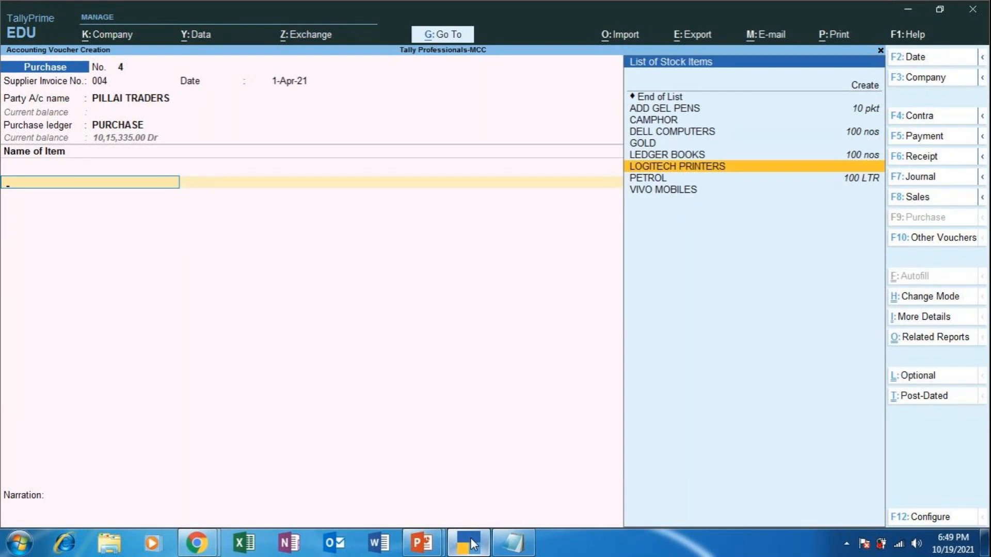
key("Return")
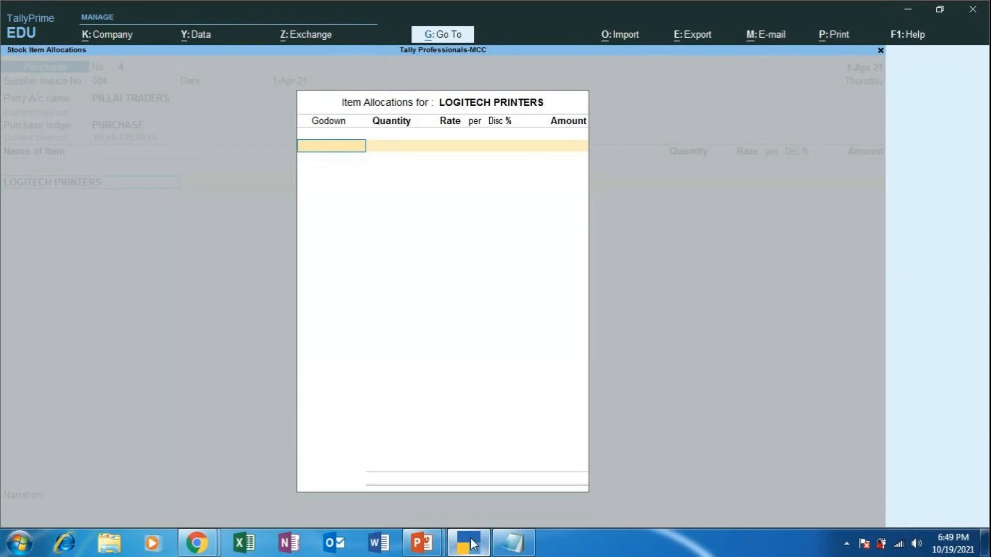
Allocate the Logitech printers to GODOWN 2
key("Down")
key("Down")
key("Return")
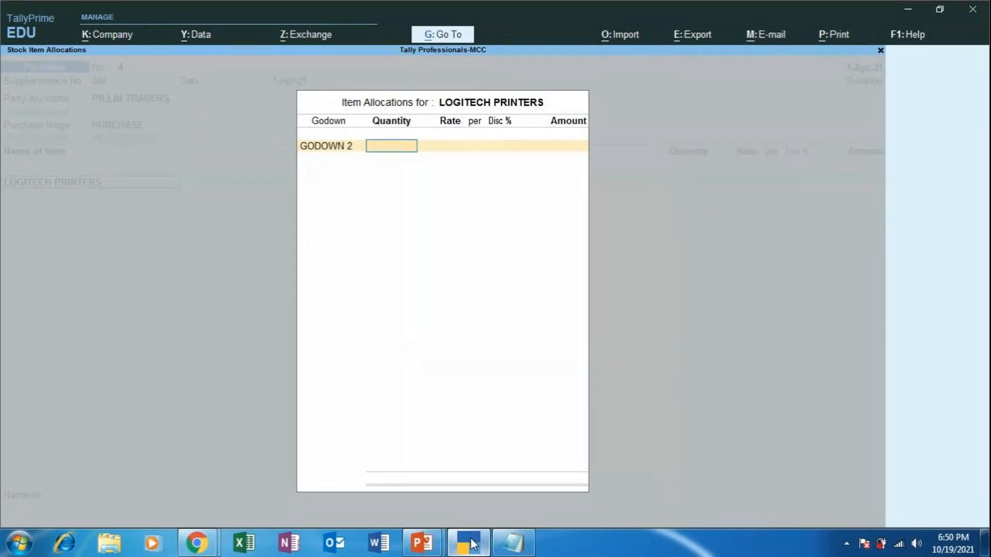
Switch to PowerPoint and check the Logitech printer quantity and rate on the purchase voucher exercises slide
left_click(471, 545)
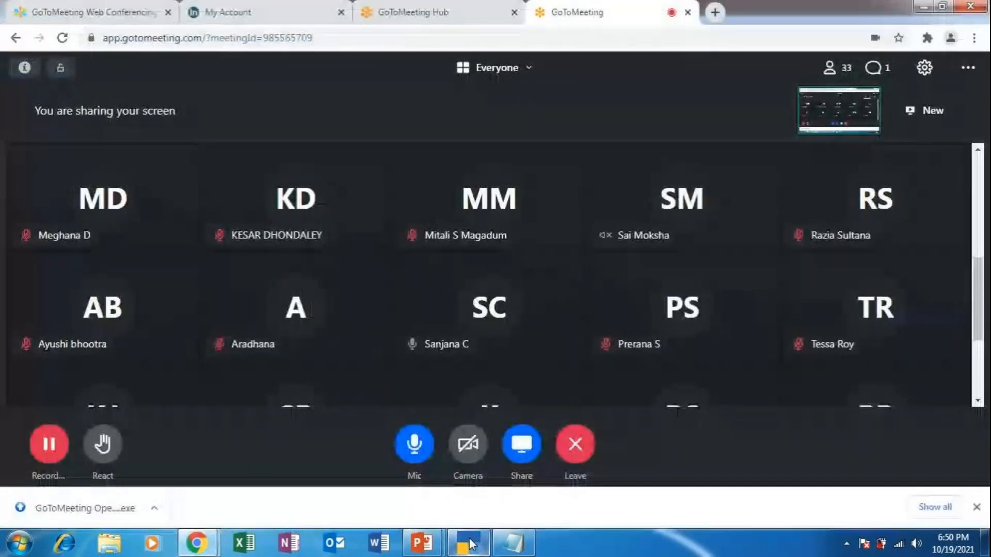
left_click(470, 544)
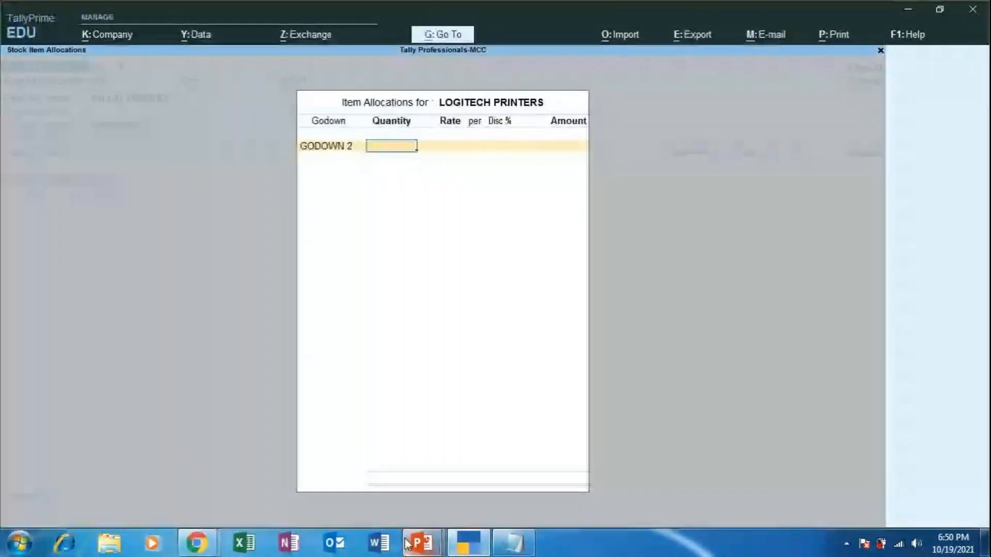
mouse_move(411, 544)
left_click(488, 472)
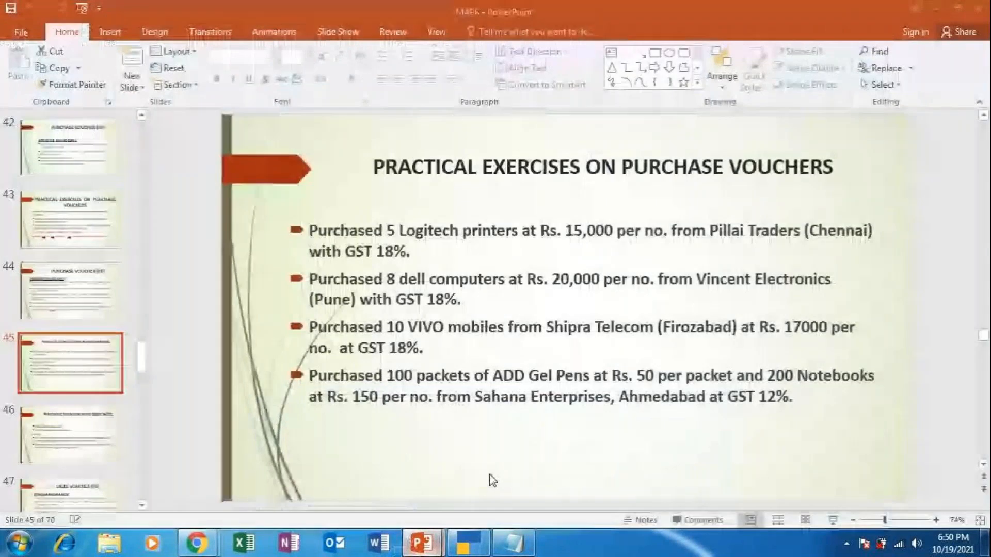
left_click(833, 520)
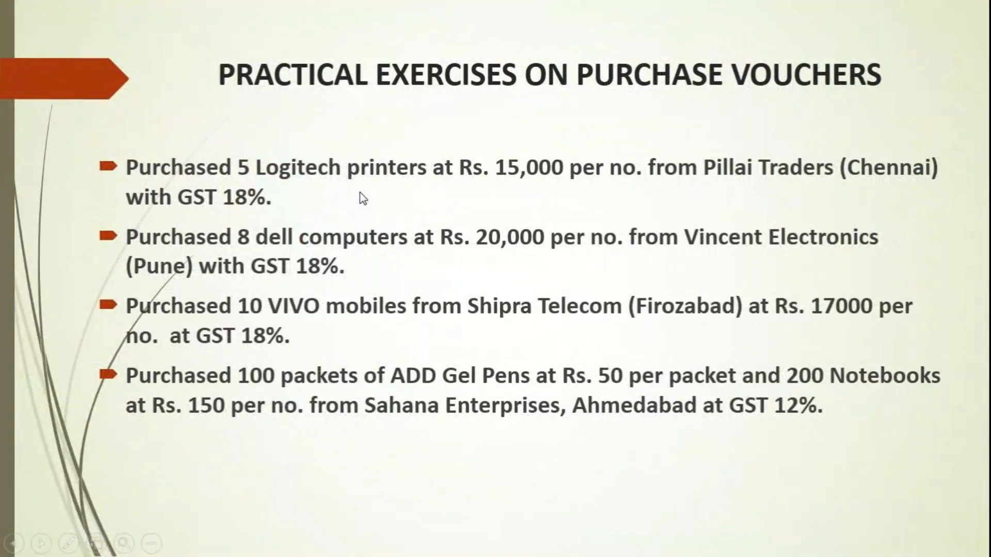
key("Escape")
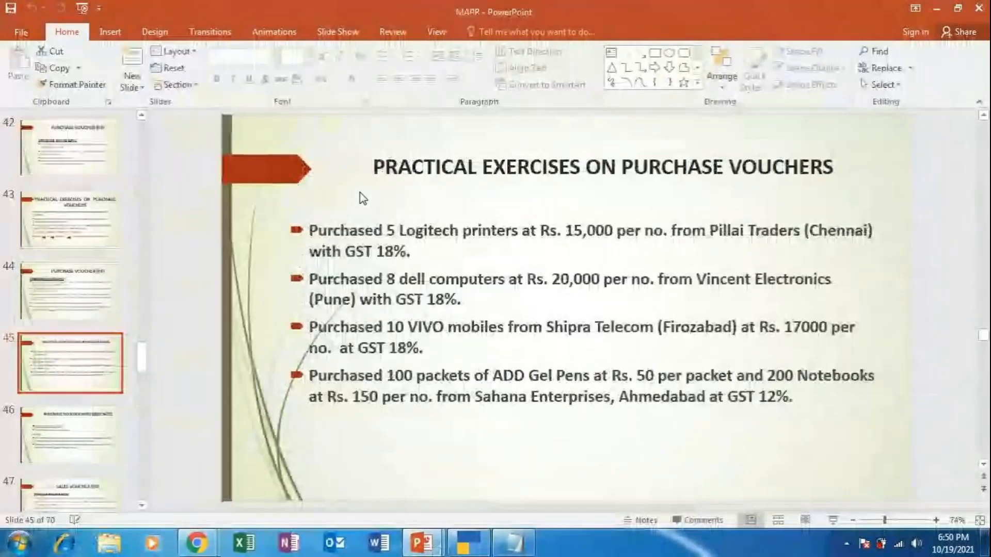
Switch back to TallyPrime, enter 5 nos at a rate of 15,000 with no discount, and end the item list
left_click(470, 546)
type("5")
key("Return")
type("15000")
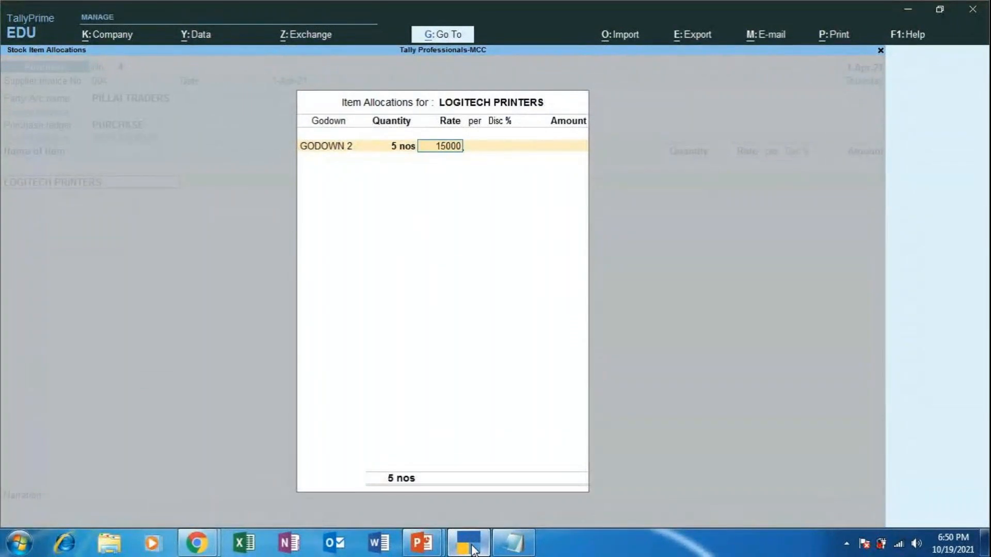
key("Return")
key("Return")
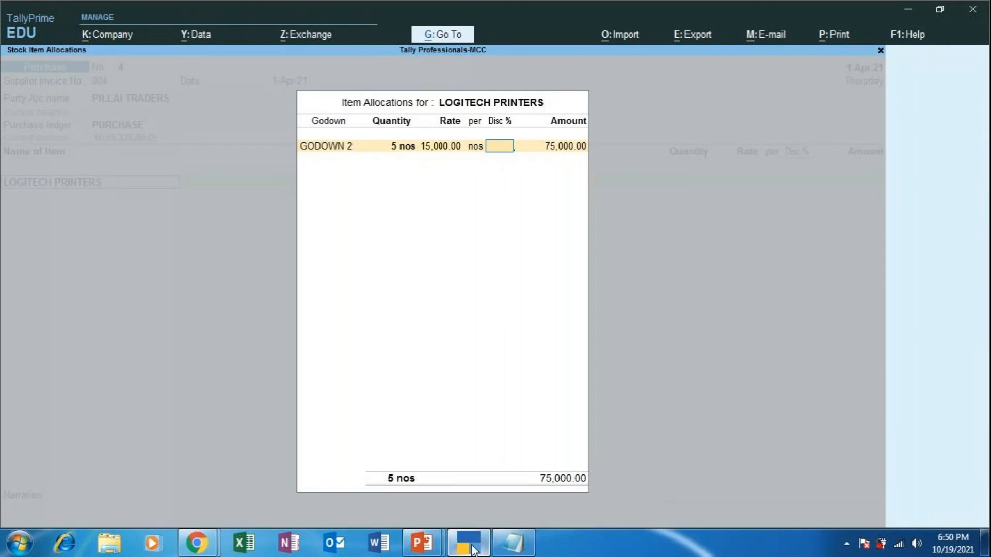
key("Return")
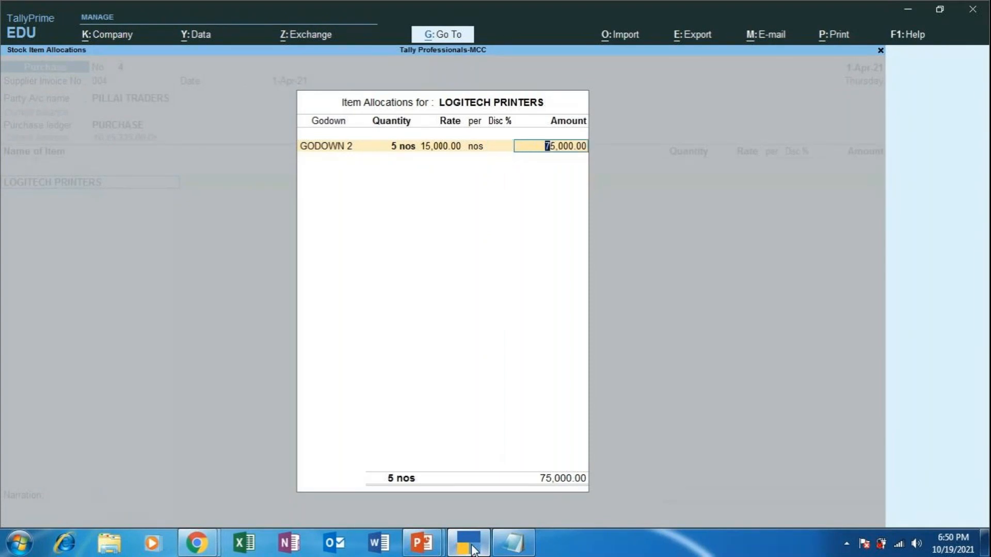
key("Return")
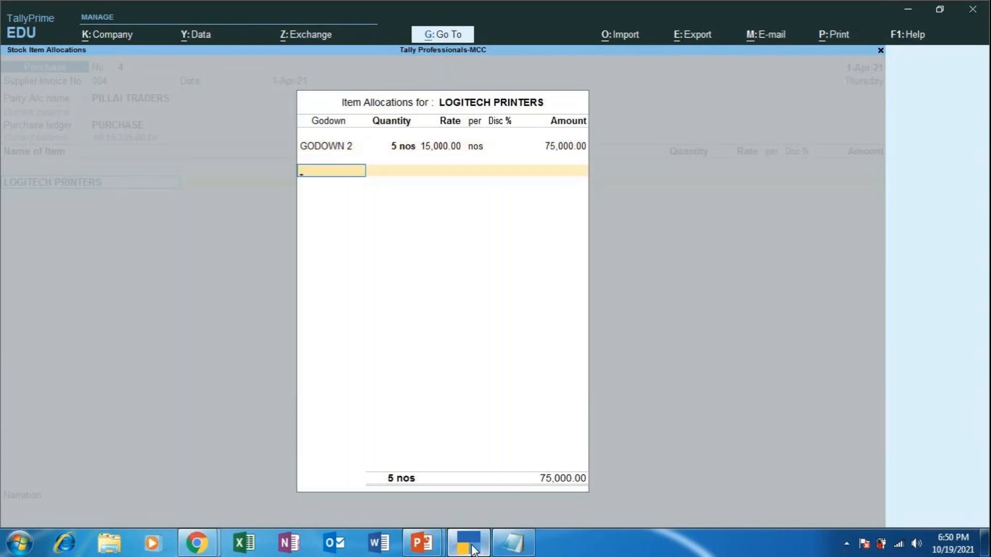
key("Return")
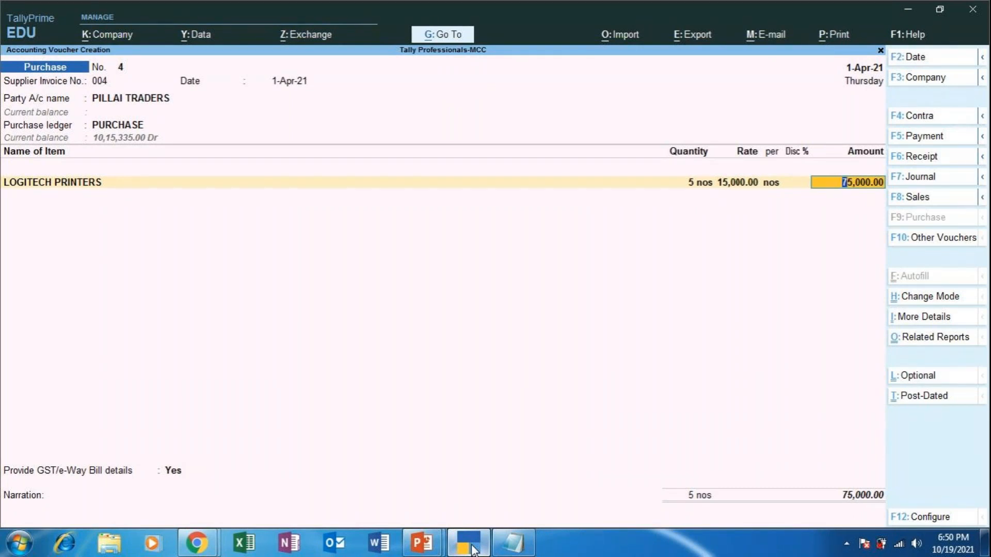
key("Return")
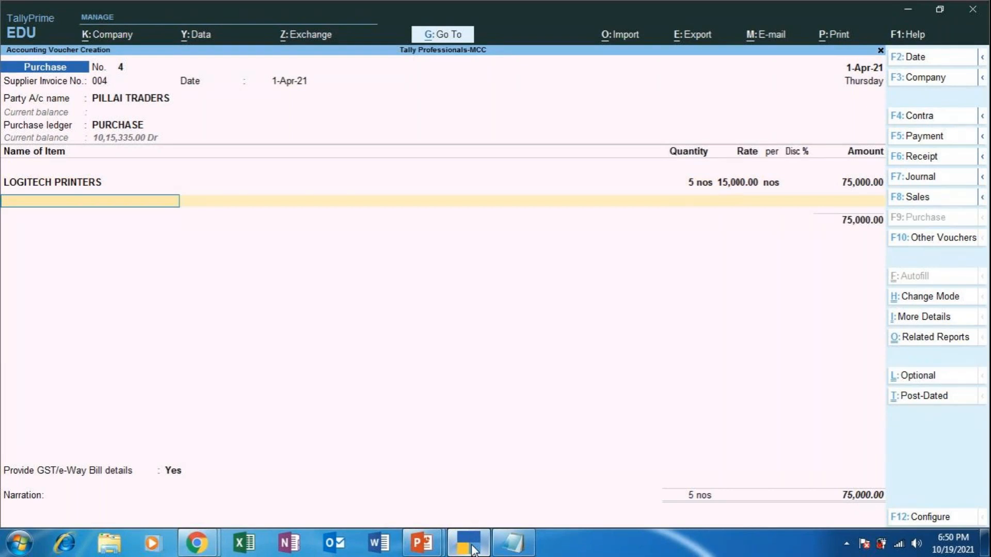
key("Return")
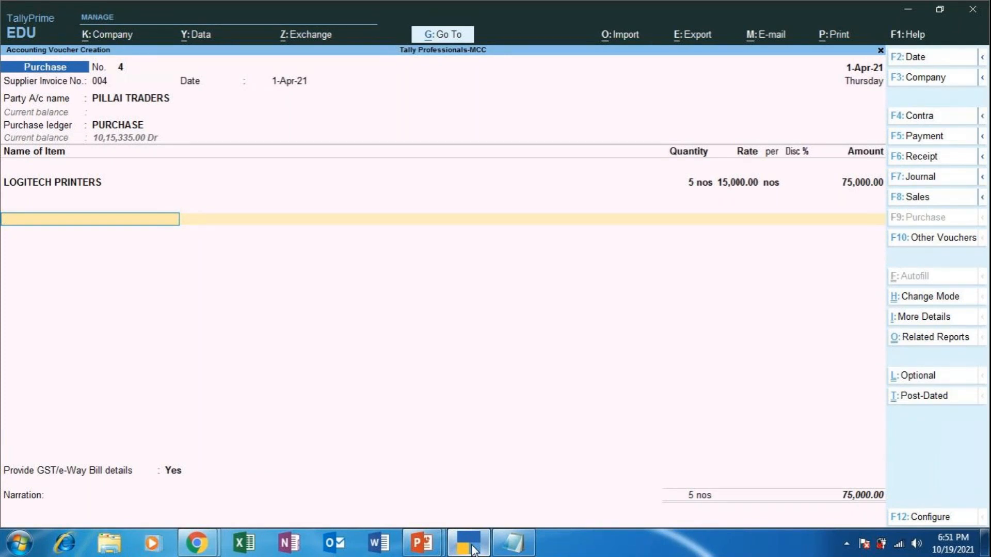
Start creating a new ledger from within the purchase voucher and name it IGST without an alias
key("Return")
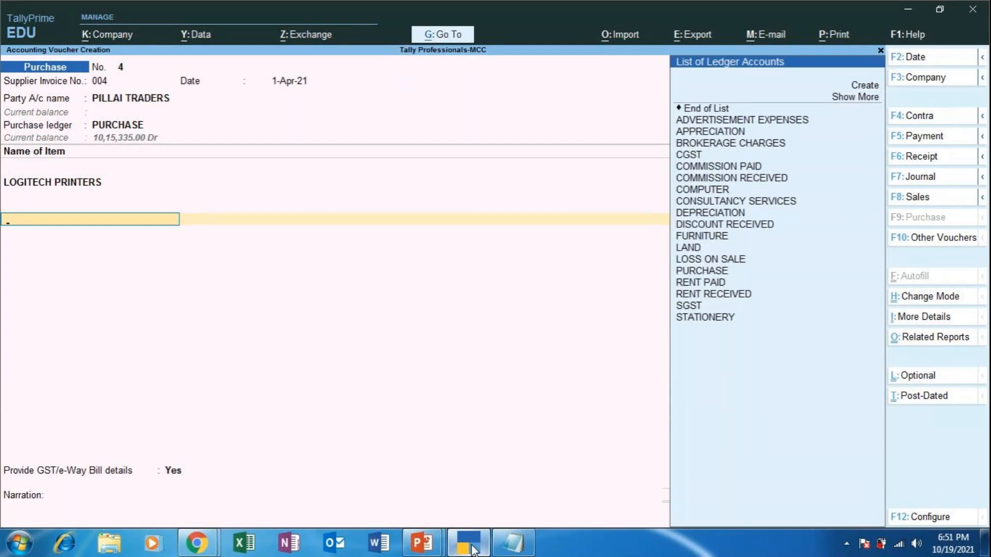
key("Up")
key("Up")
key("Up")
key("Up")
key("Up")
key("Up")
key("Up")
key("Up")
key("Up")
key("Up")
key("Up")
key("Up")
key("Up")
key("Up")
key("Up")
key("Up")
key("Up")
key("Up")
key("Up")
key("Up")
key("Up")
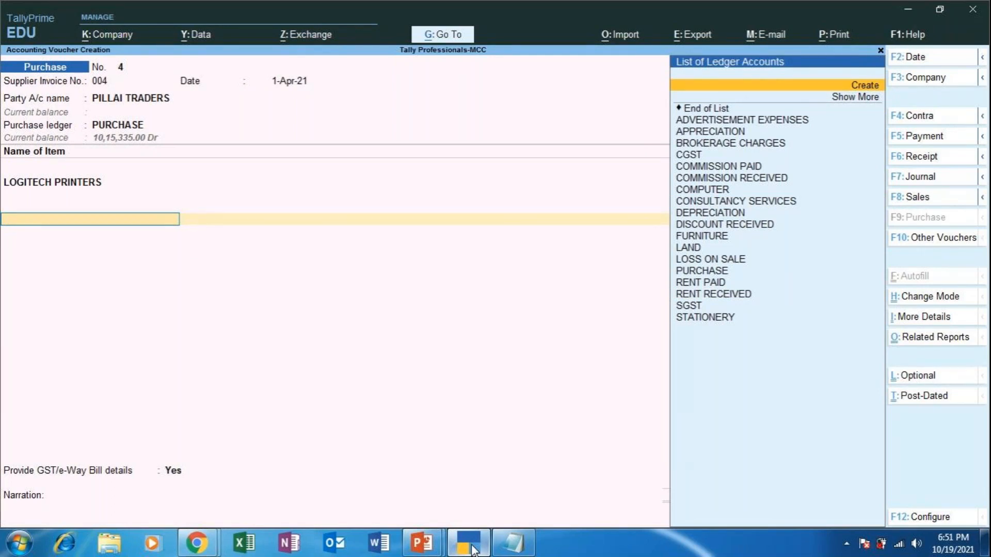
key("Return")
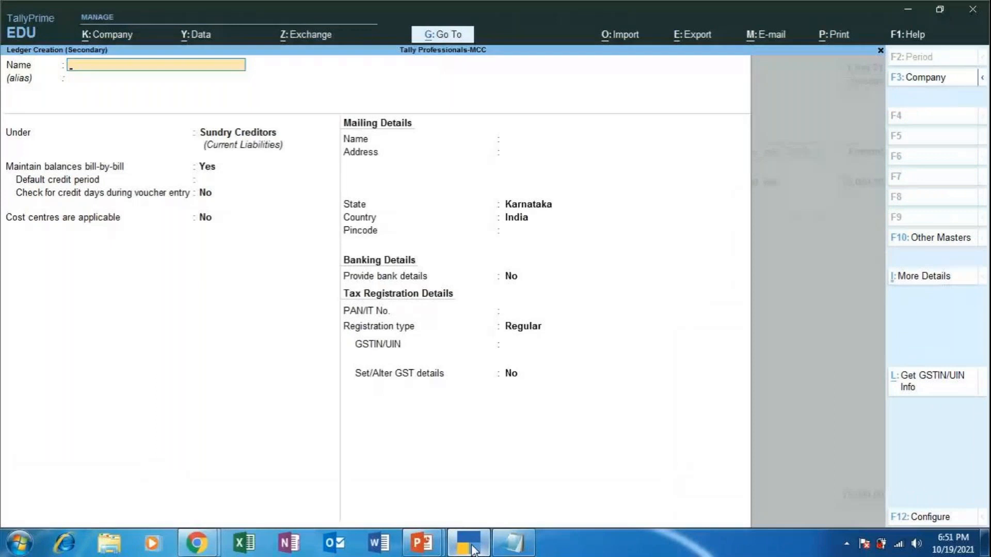
type("IGST")
key("Return")
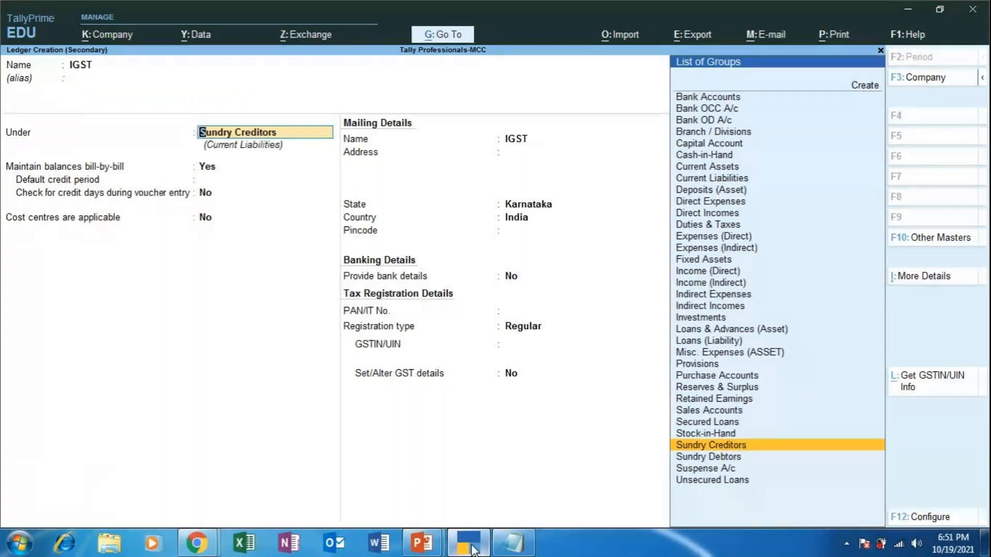
Place the IGST ledger under Duties & Taxes with GST as the duty type and Integrated Tax as the tax type
type("DUT")
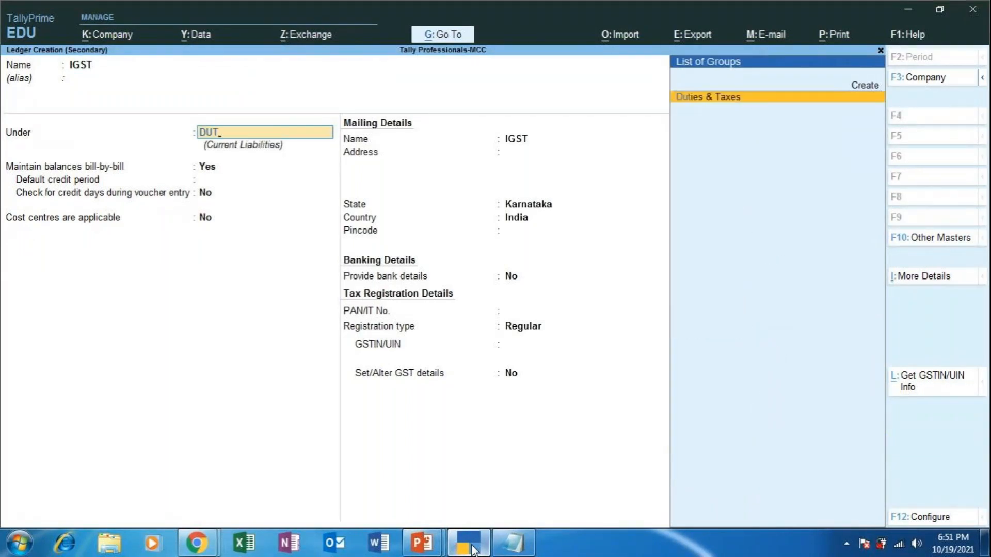
key("Return")
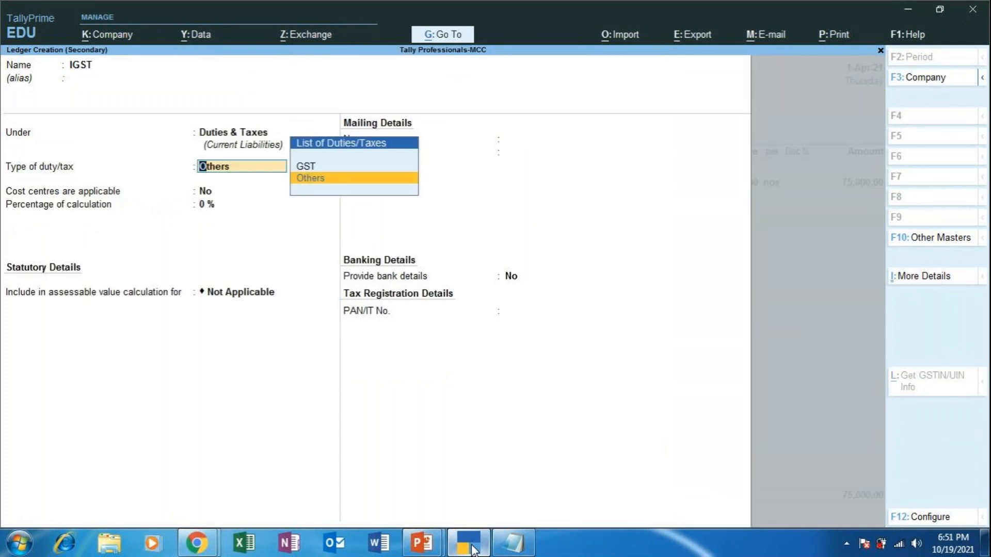
key("Up")
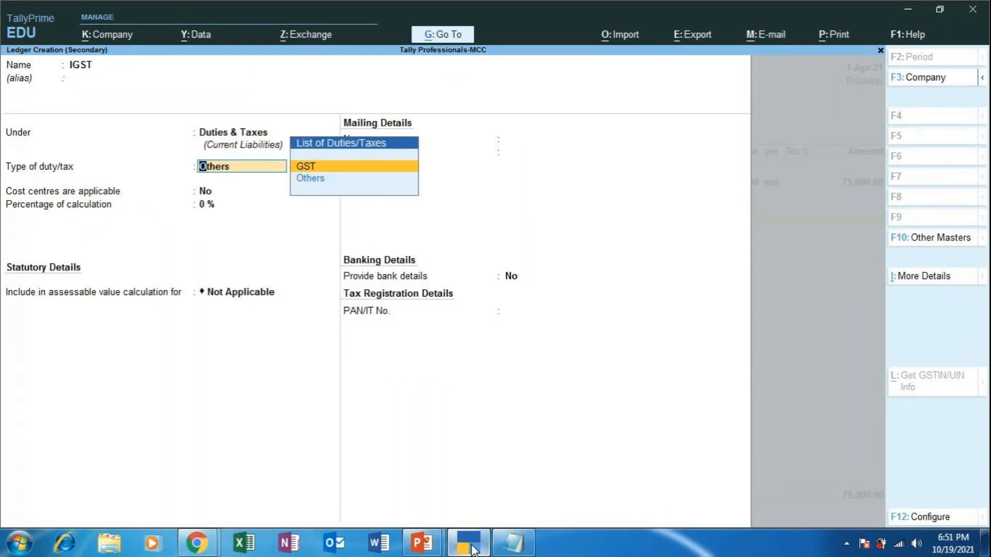
key("Return")
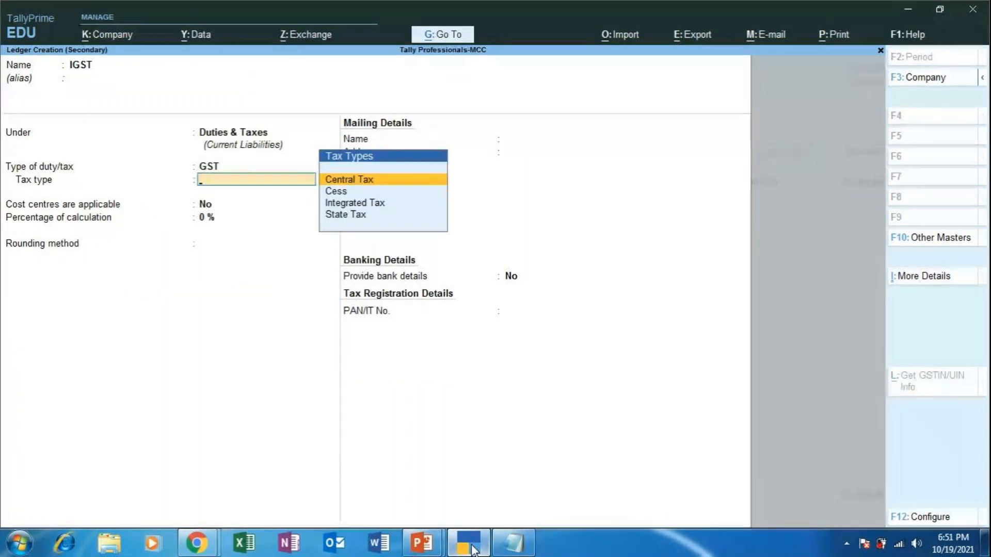
key("Down")
key("Down")
key("Down")
key("Up")
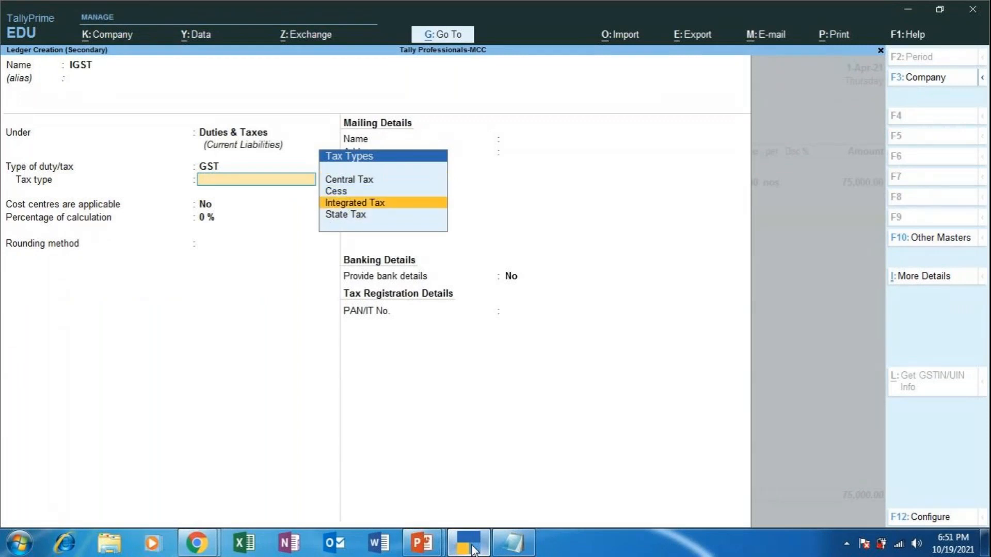
key("Return")
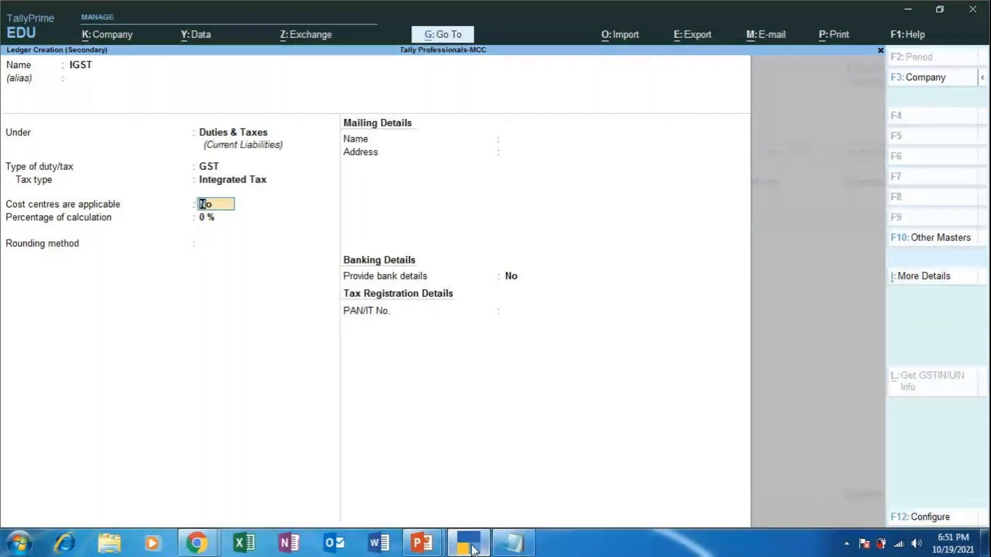
Keep cost centres at No and the calculation percentage at 0 %, and set the rounding method to Not Applicable
key("Return")
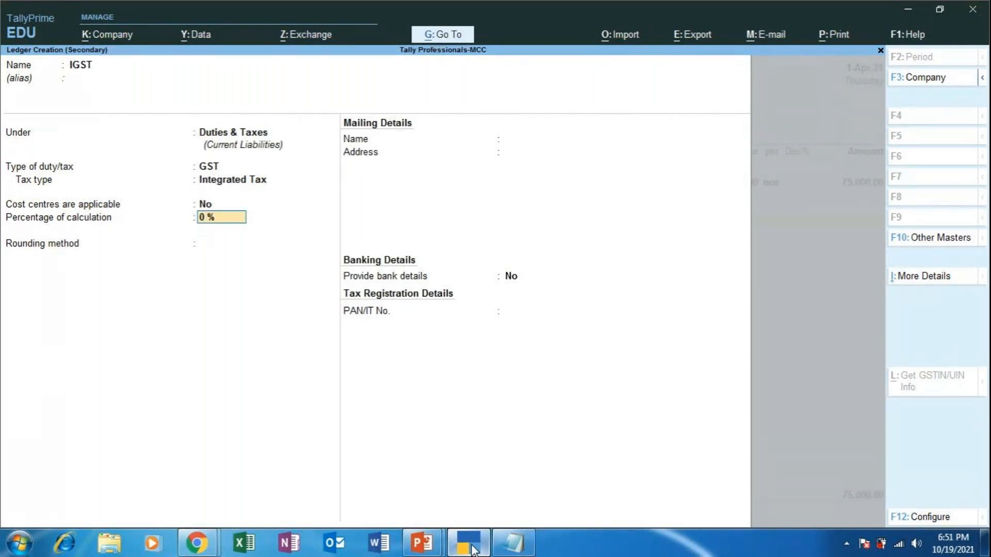
key("Return")
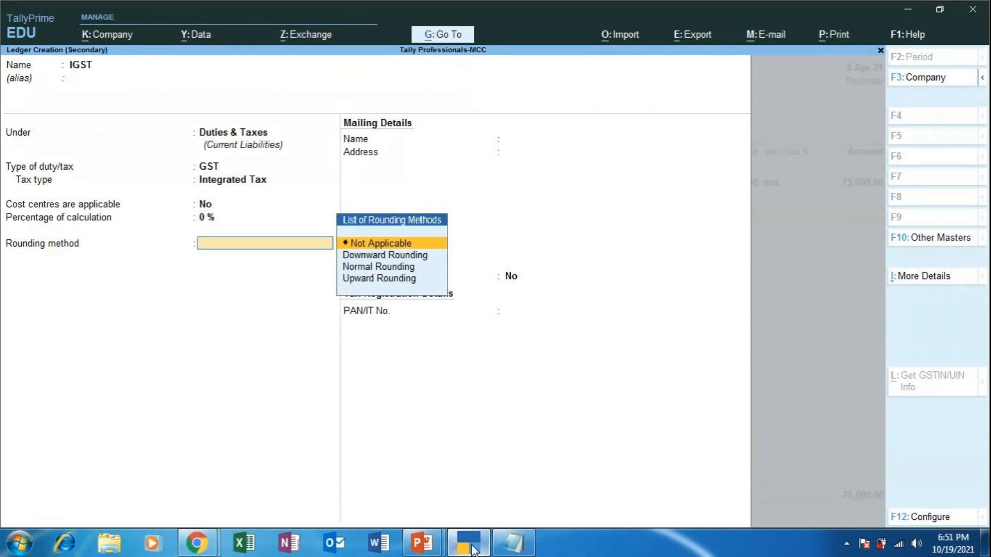
key("Return")
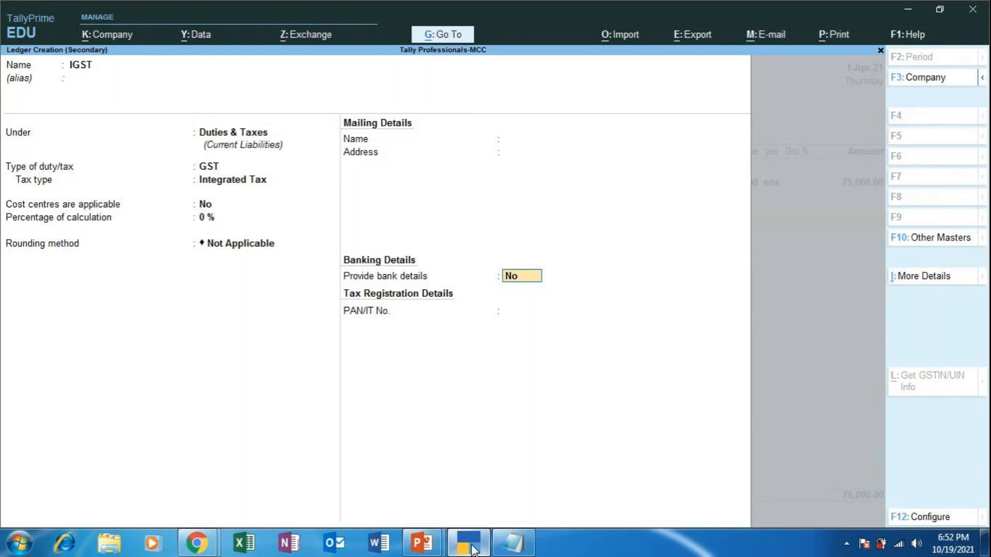
Leave bank details at No and the PAN/IT No. blank, and save the IGST ledger into the purchase voucher
key("Return")
key("Return")
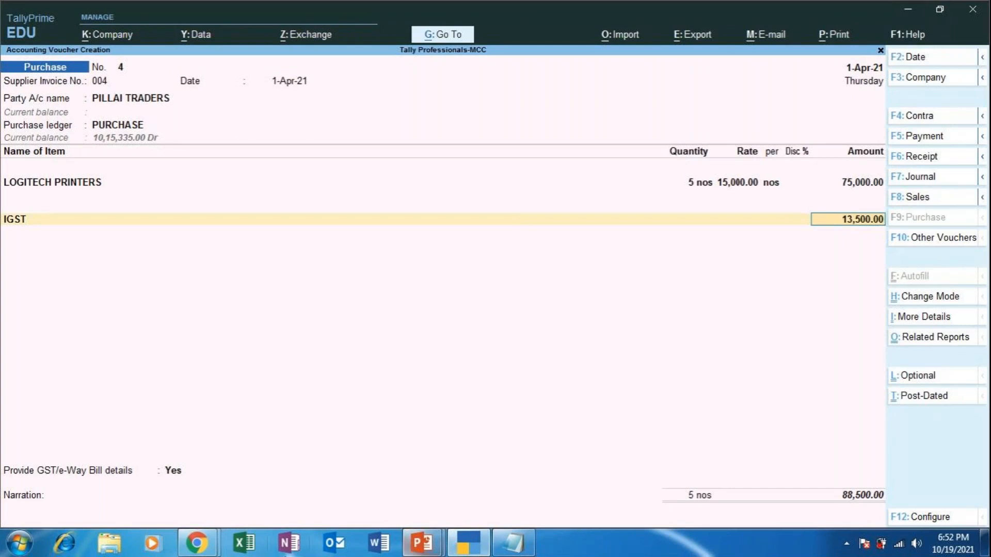
Switch to the GoToMeeting session in Chrome, read the latest chat messages, and return to TallyPrime
mouse_move(197, 542)
left_click(157, 459)
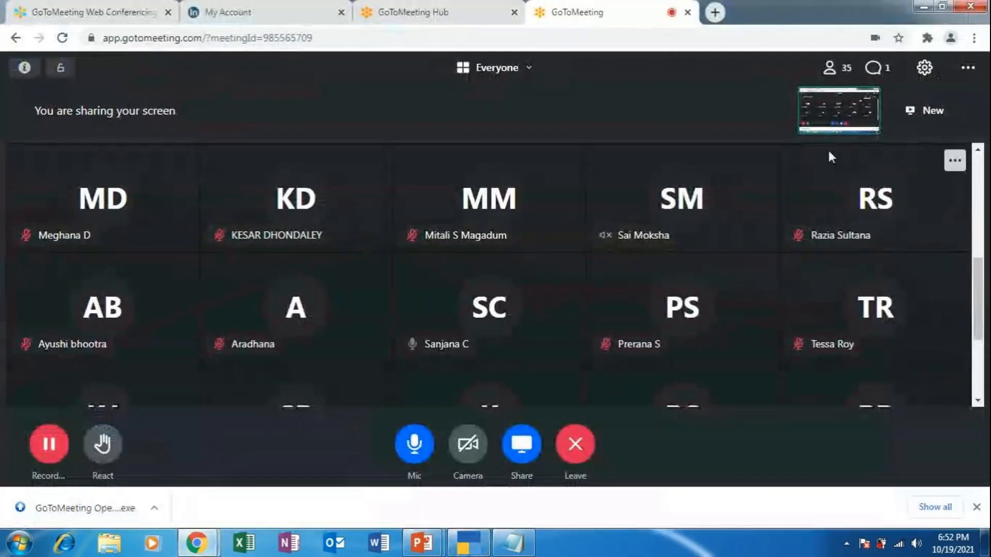
left_click(877, 68)
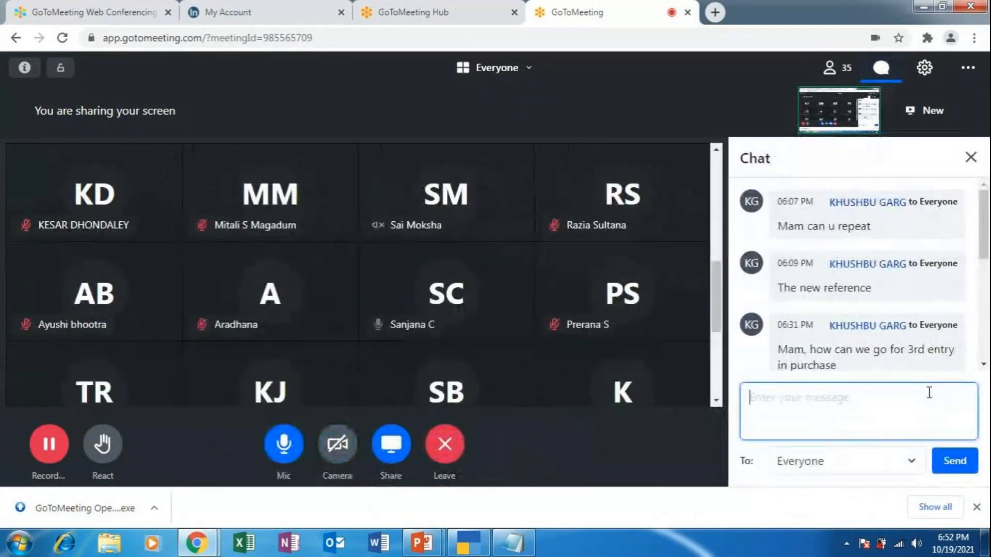
scroll(974, 348, "down", 5)
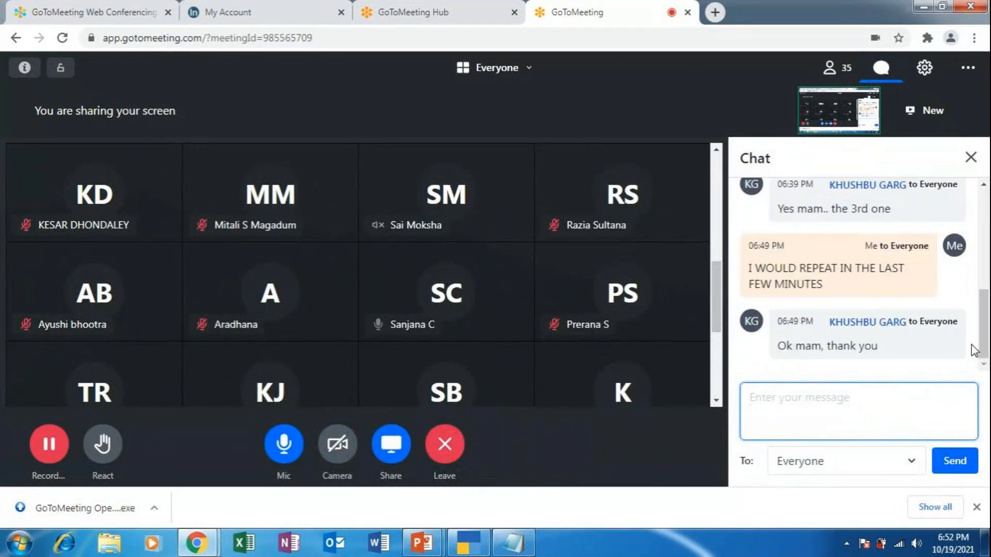
left_click(970, 157)
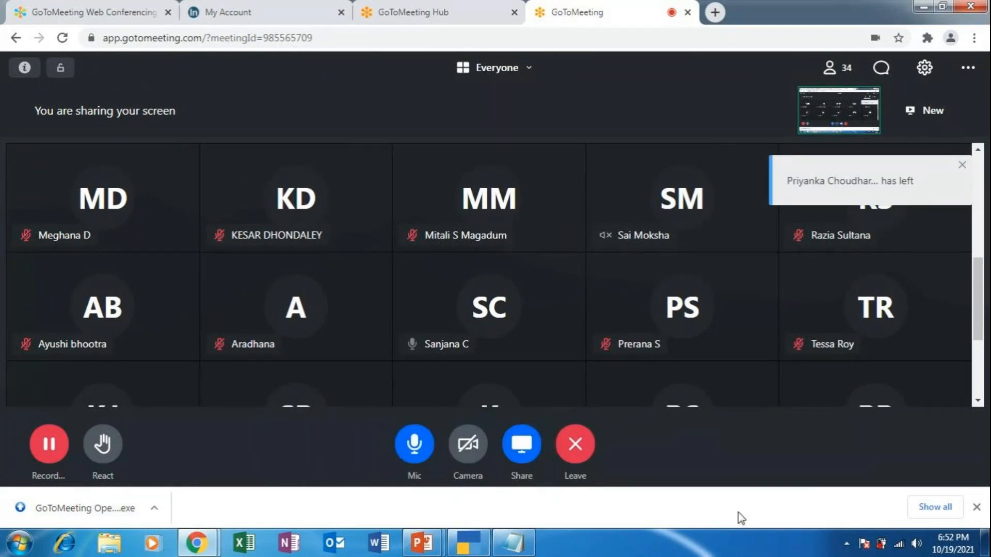
left_click(468, 546)
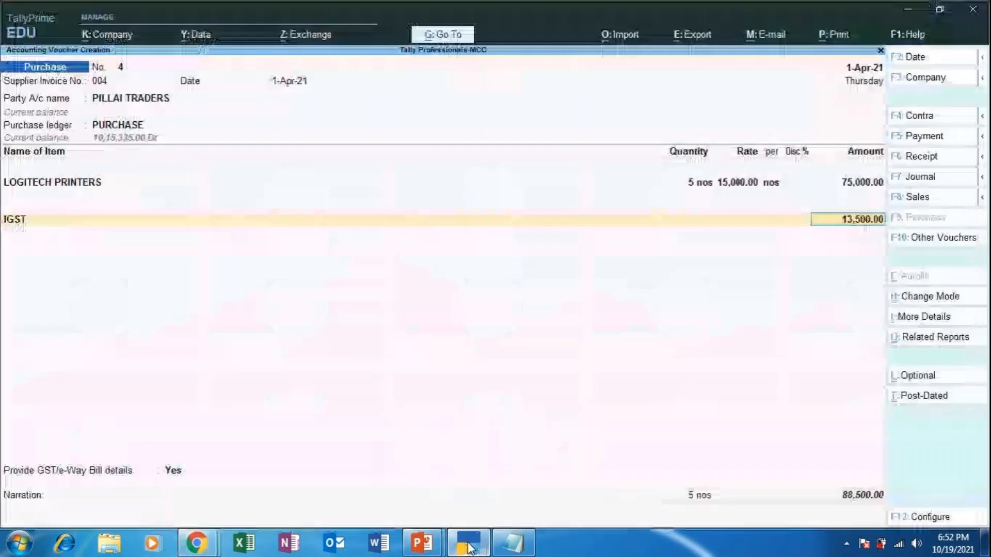
Accept the IGST amount, end the ledger list, and set Provide GST/e-Way Bill details to No
key("Return")
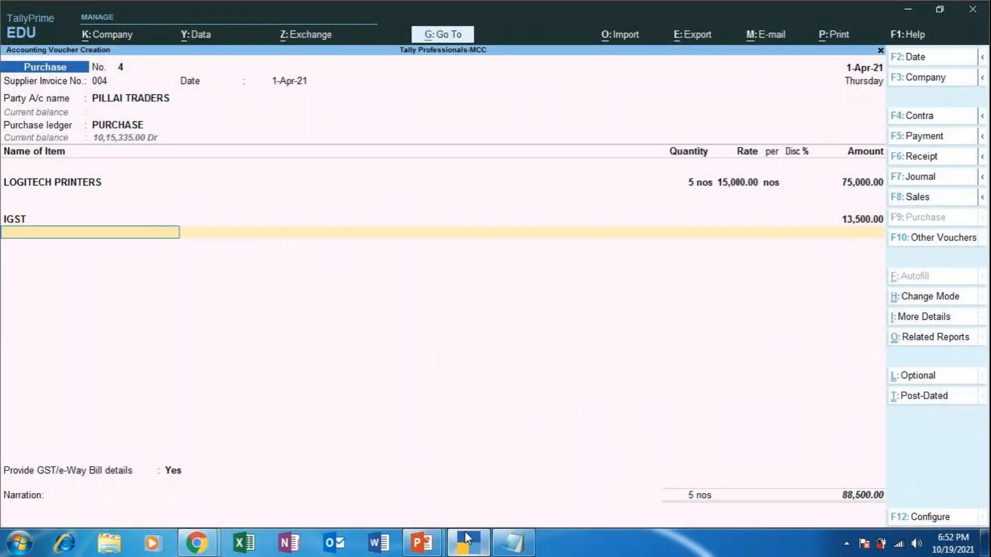
key("Return")
key("Up")
key("Return")
key("Return")
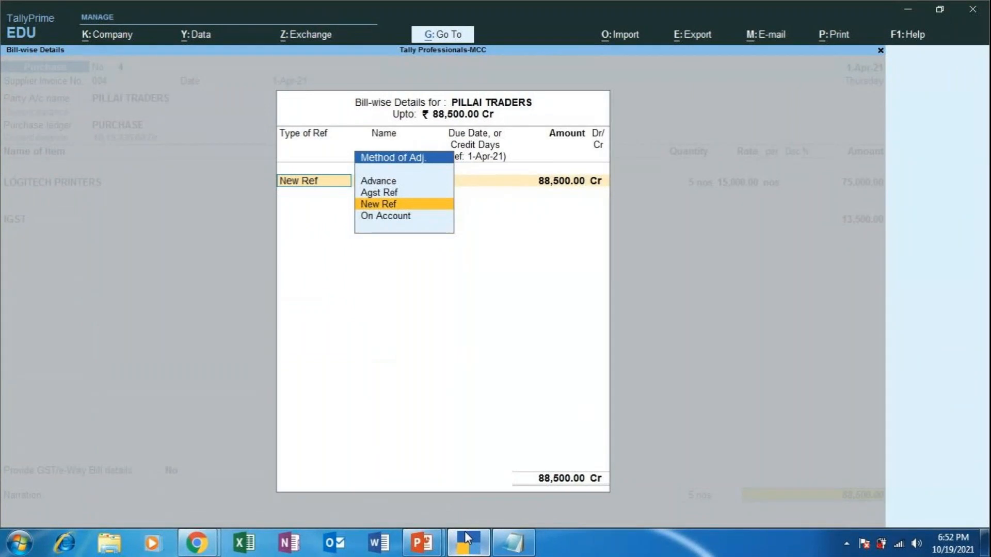
Allocate the full bill amount to a New Ref named PILLAI TRADERS with 7 days of credit
key("Return")
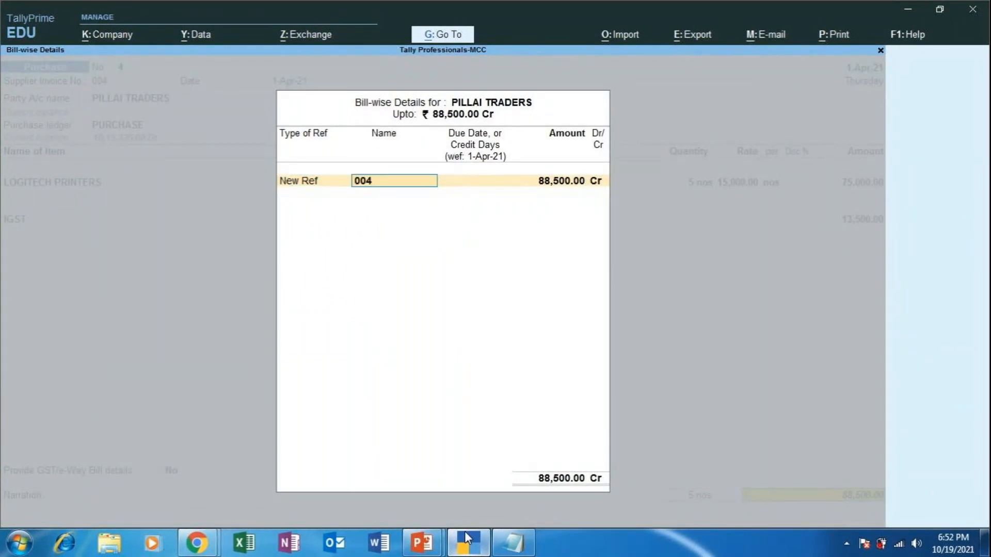
type("PILLAI TRAE")
key("BackSpace")
type("DERS")
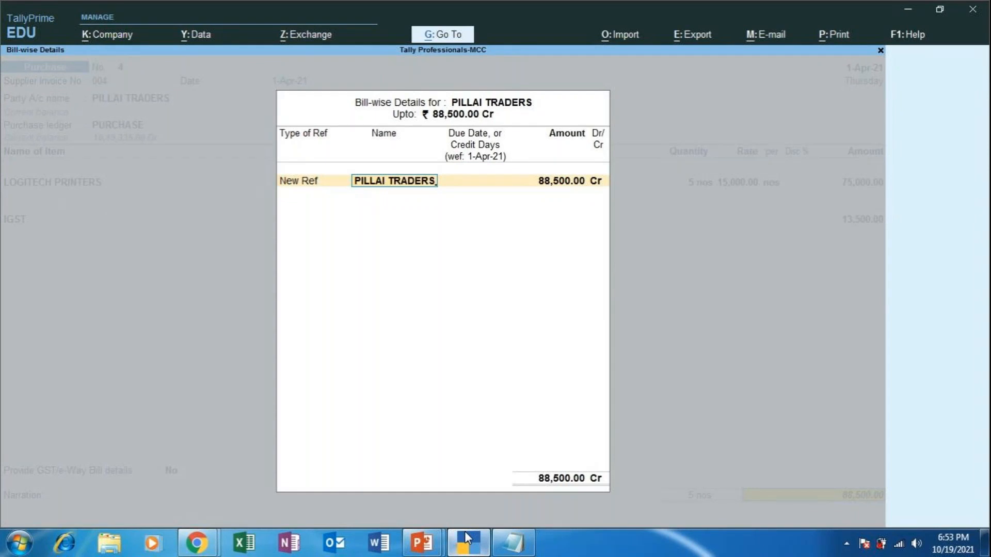
key("Return")
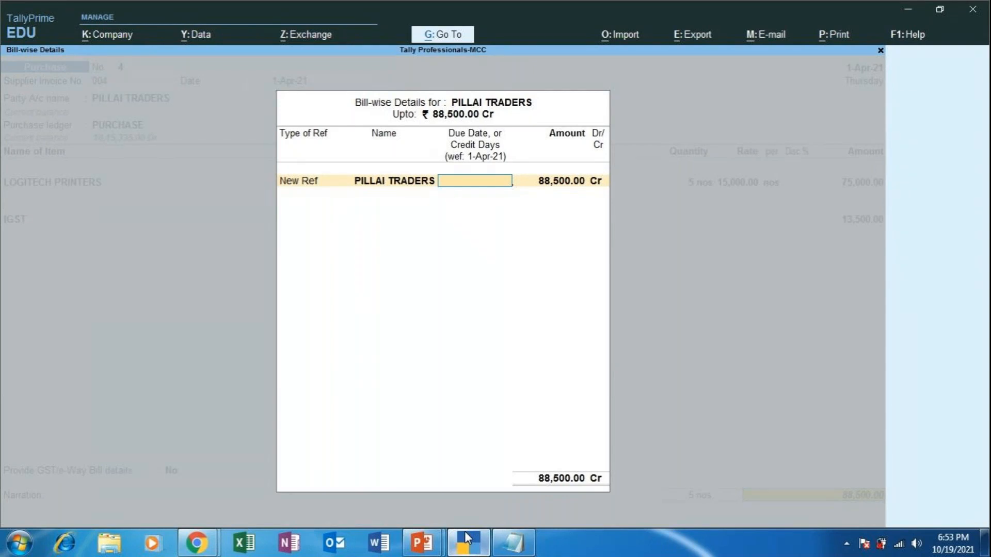
type("7")
key("Return")
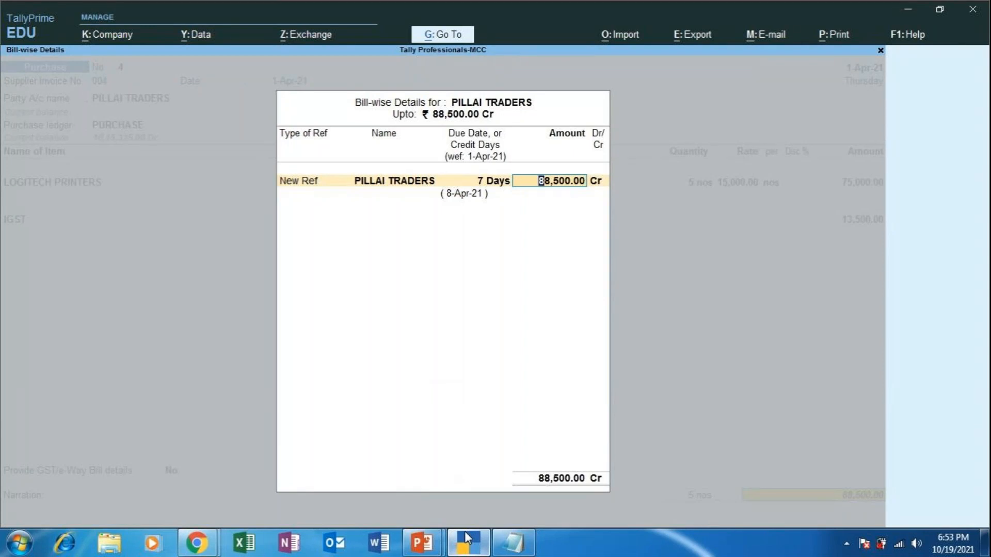
key("Return")
key("Return")
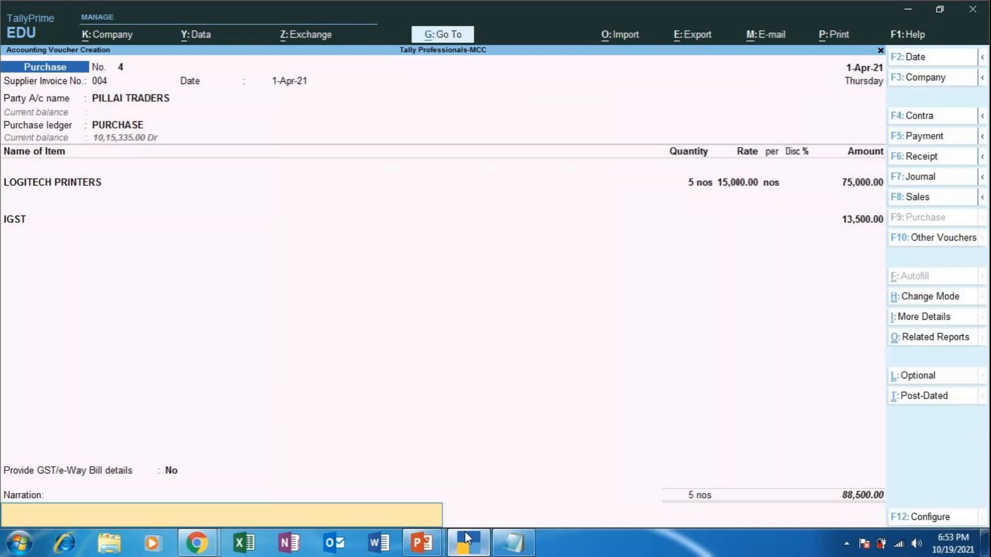
Enter the narration BEING LOGITECH PRINTERS PURCHASED ON CREDIT SUBJECT TO 18%GST and accept the purchase voucher
type("BEING LOGITECH")
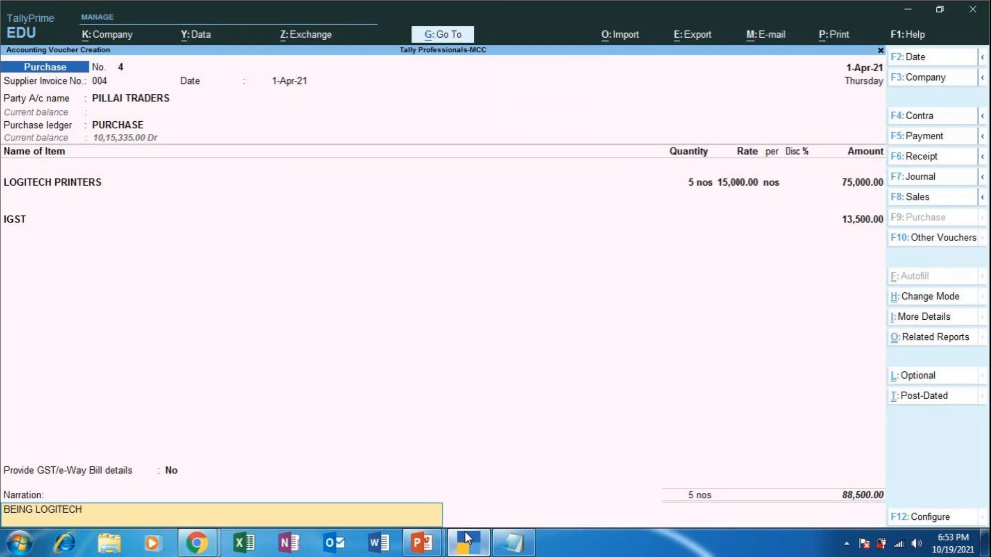
type(" PRINTERS PURCHASED")
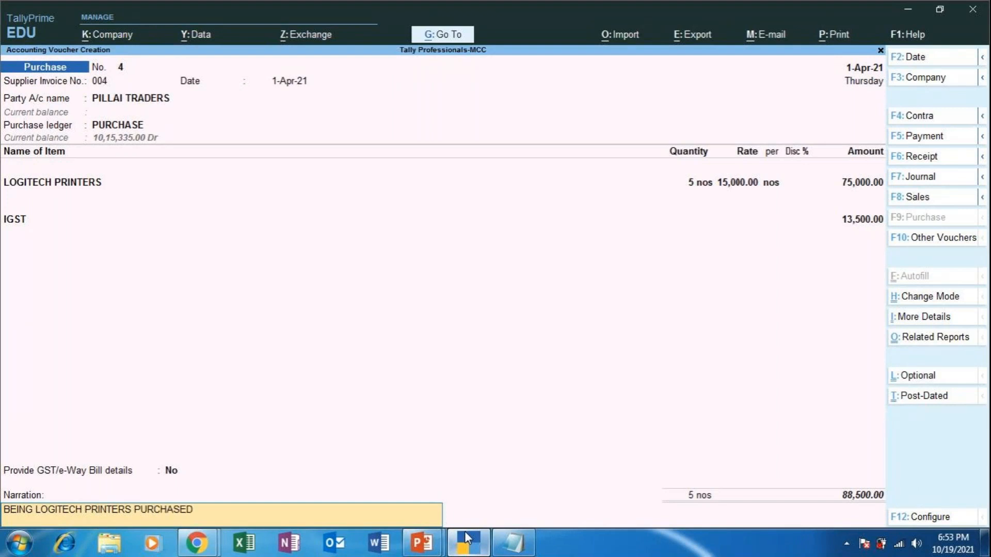
type(" ON CREDIT SUBJECT TO")
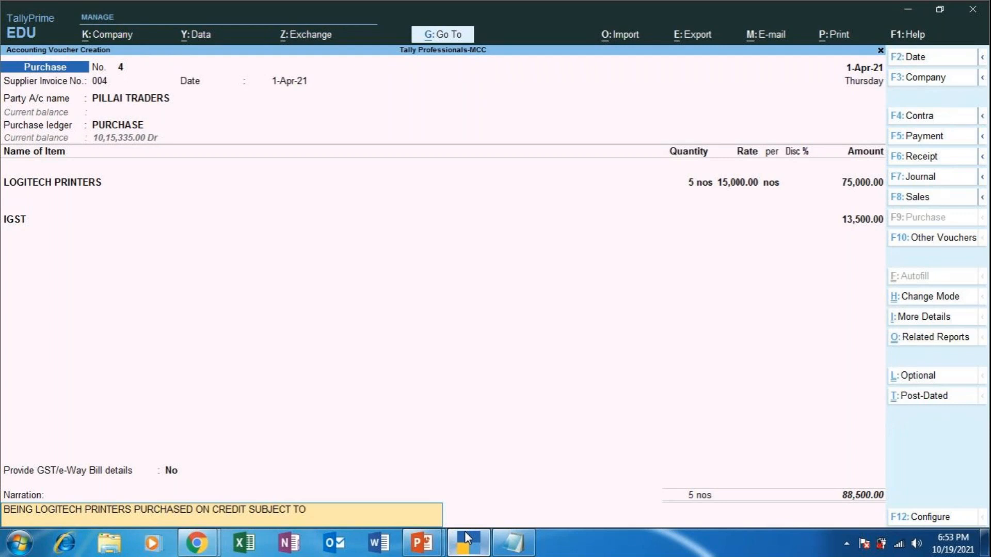
type(" 18%GST")
key("Return")
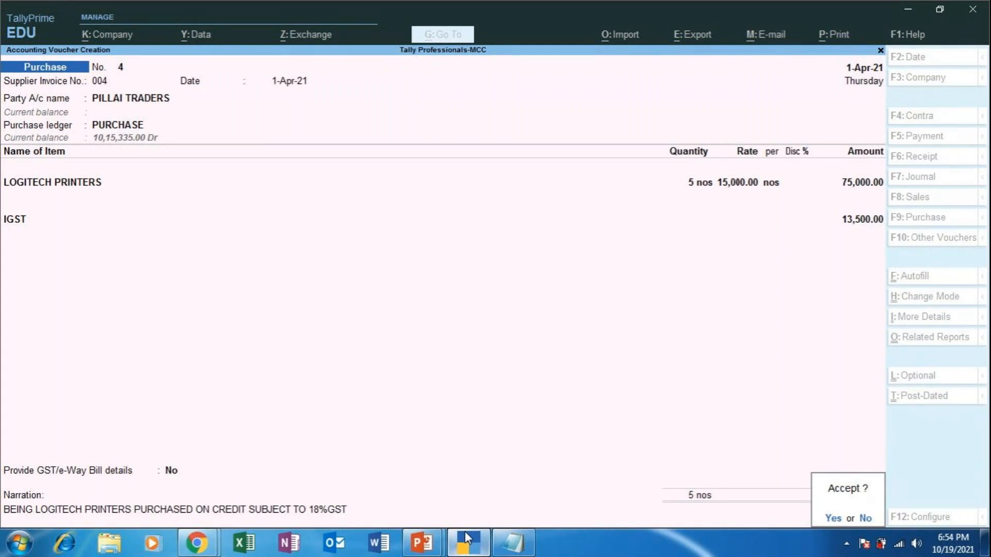
key("y")
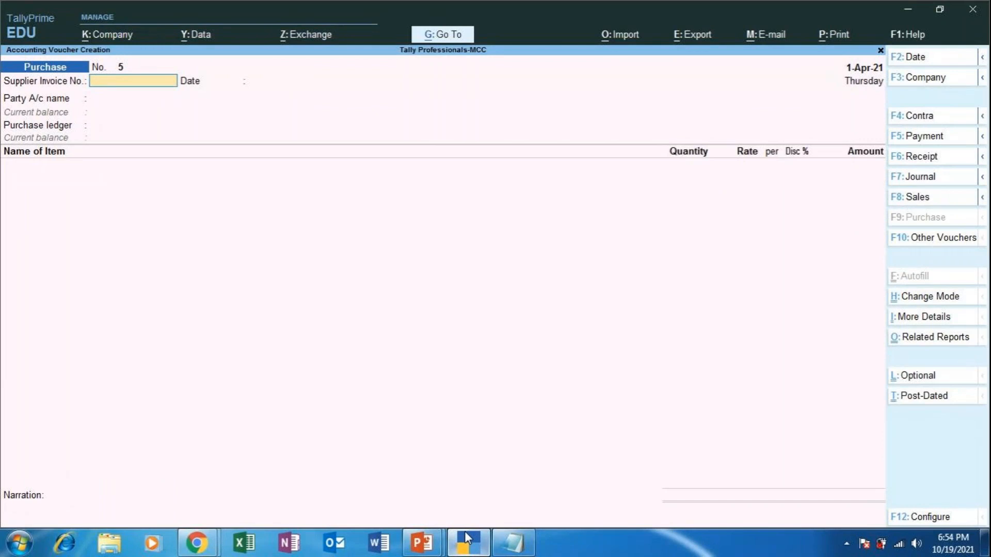
Switch to the goods receipt note image search in Chrome, try opening the Force Intellect sample's source page, and close that page
mouse_move(459, 534)
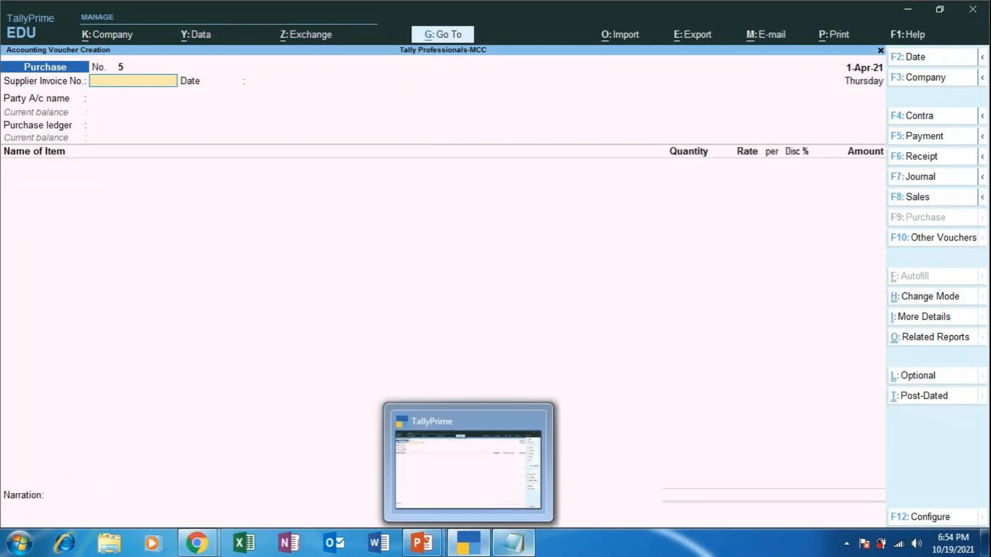
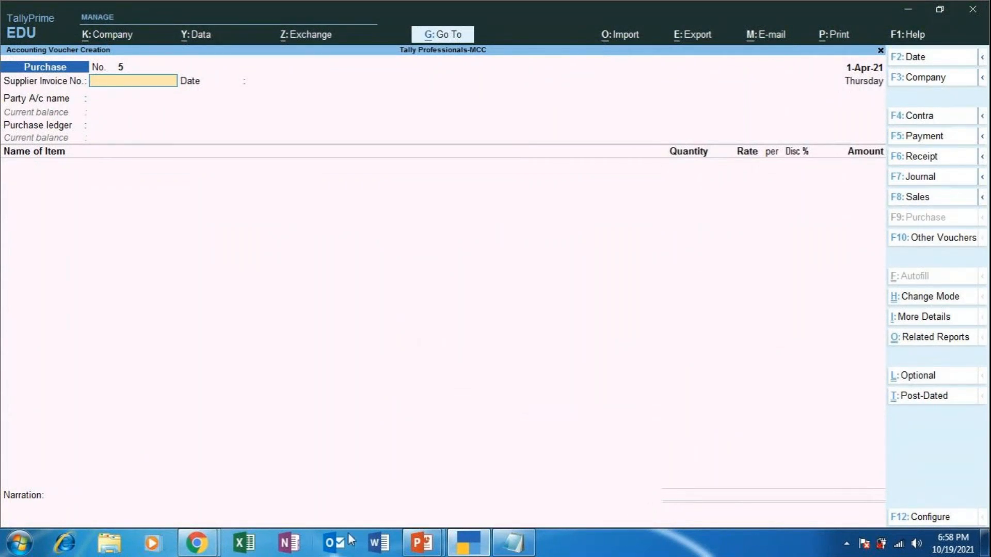
mouse_move(197, 542)
left_click(156, 457)
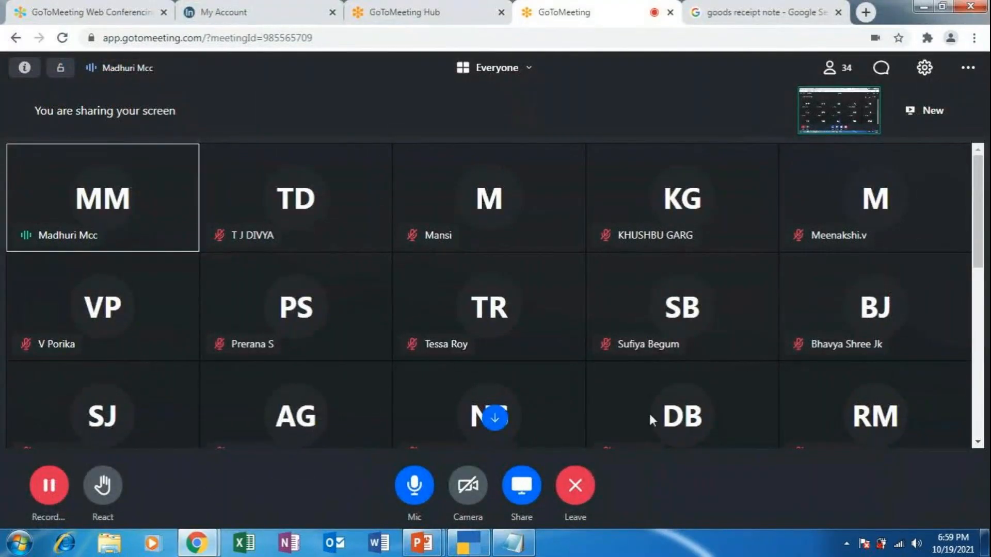
left_click(738, 22)
left_click(812, 278)
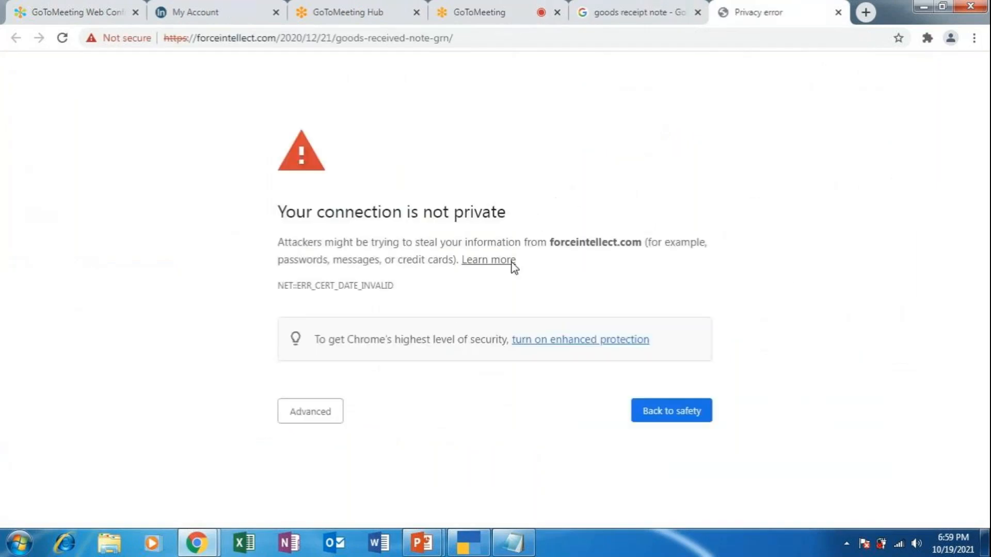
left_click(838, 12)
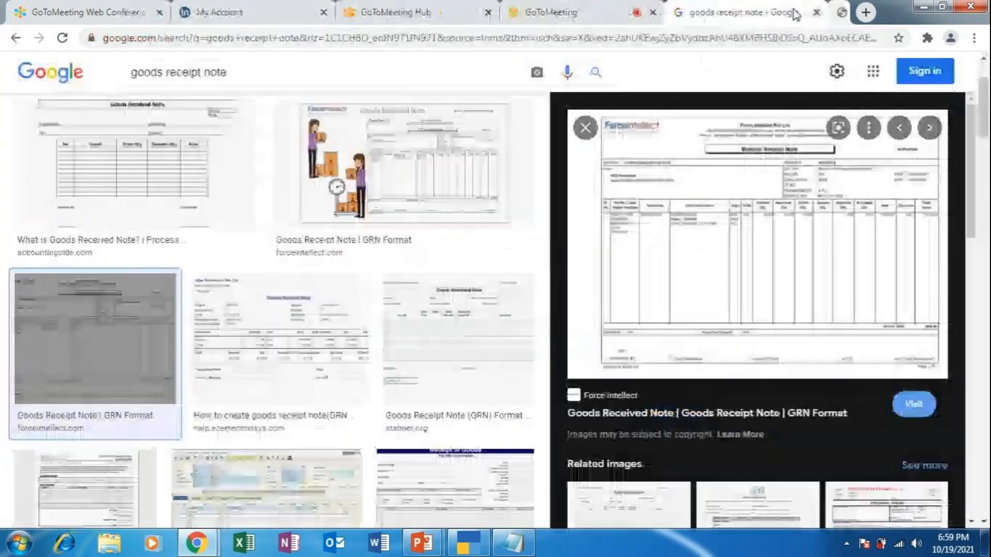
Save the Force Intellect material receipt note image to the Desktop as a JPEG named GRN
right_click(740, 255)
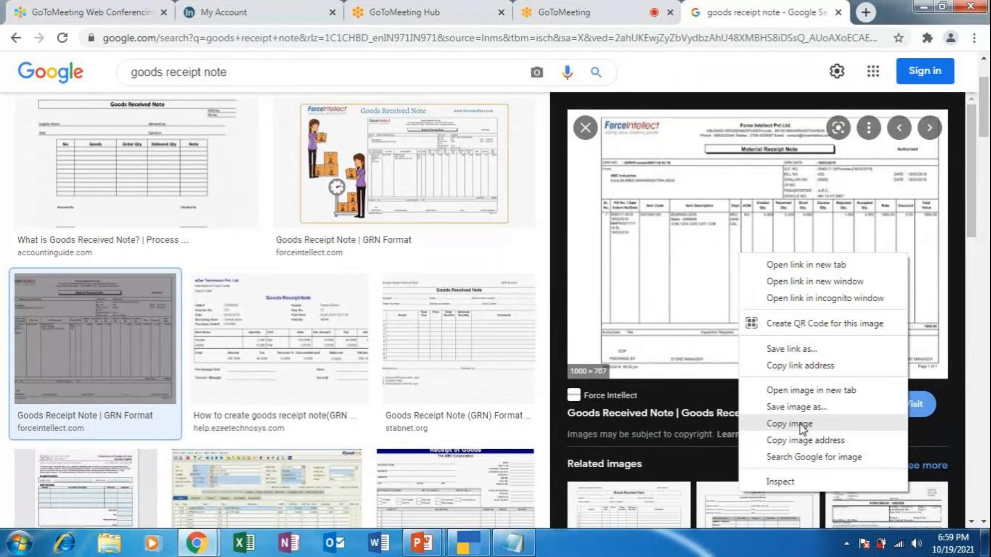
left_click(797, 407)
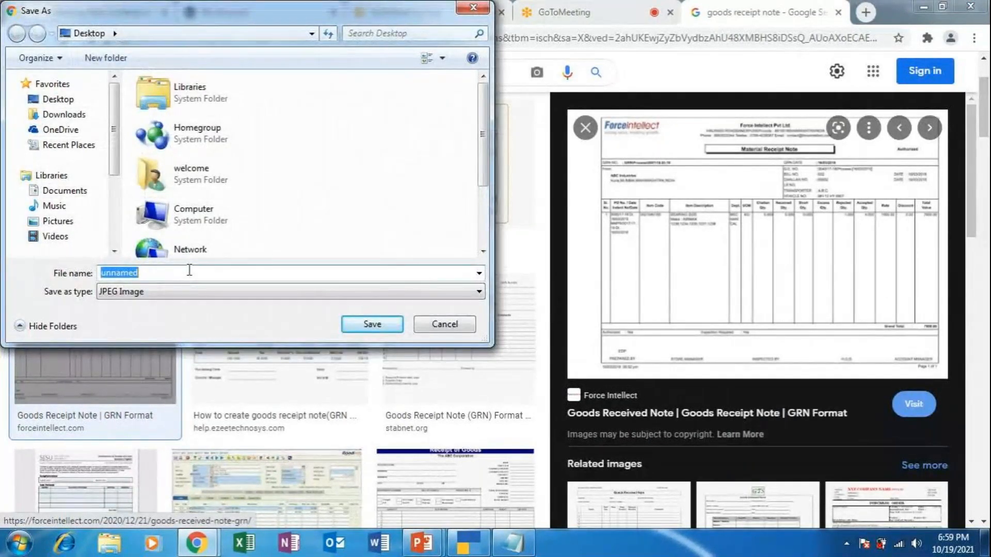
key("BackSpace")
type("GRN")
key("Return")
Open the downloaded GRN.jpg in Windows Photo Viewer, enlarge it to examine the receipt note's fields, and close the viewer
left_click(64, 509)
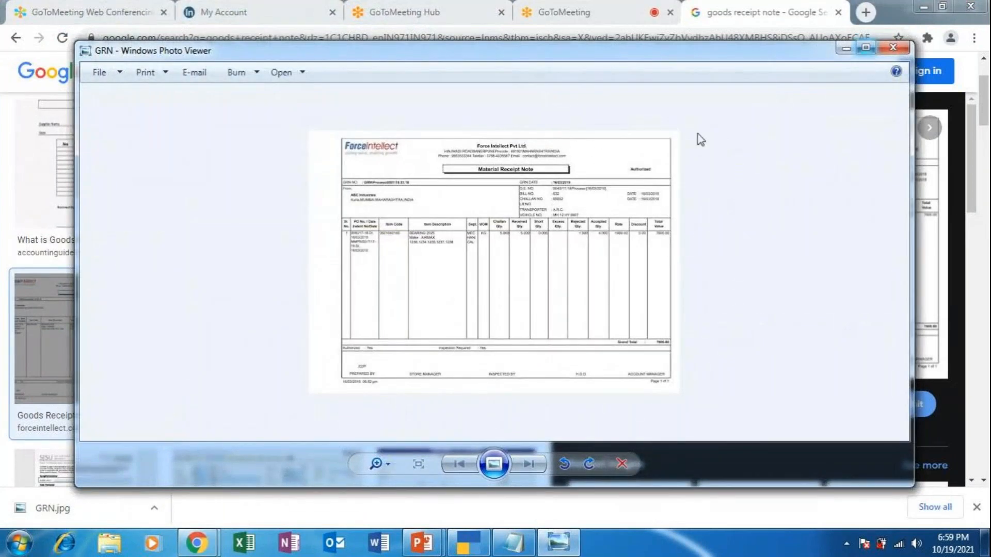
left_click(865, 47)
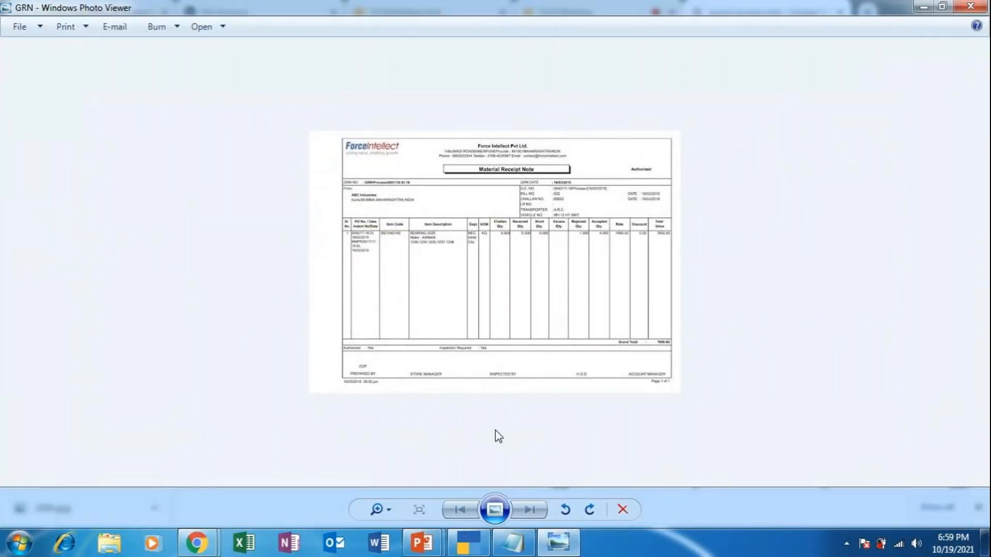
left_click(379, 512)
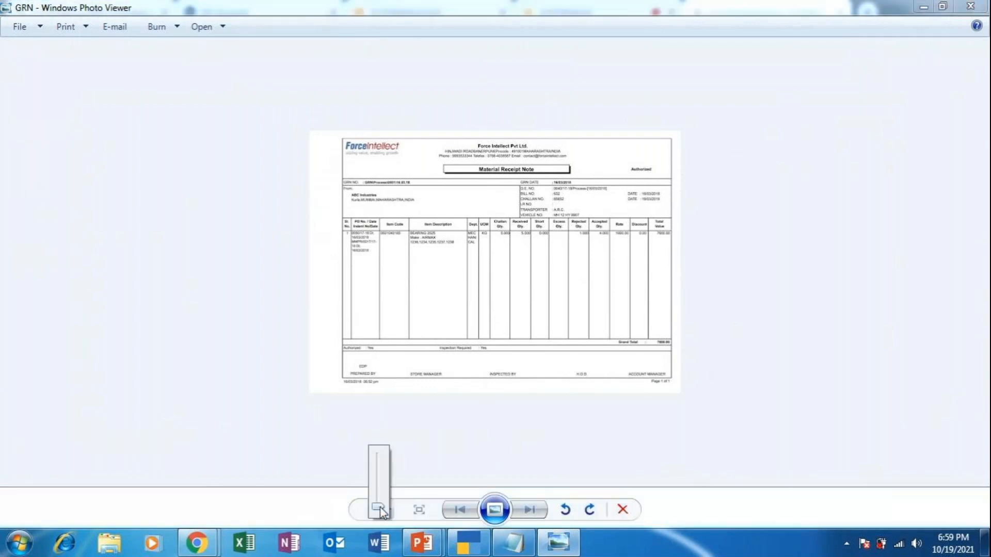
mouse_move(380, 508)
left_mouse_down()
mouse_move(377, 467)
mouse_move(383, 492)
left_mouse_up()
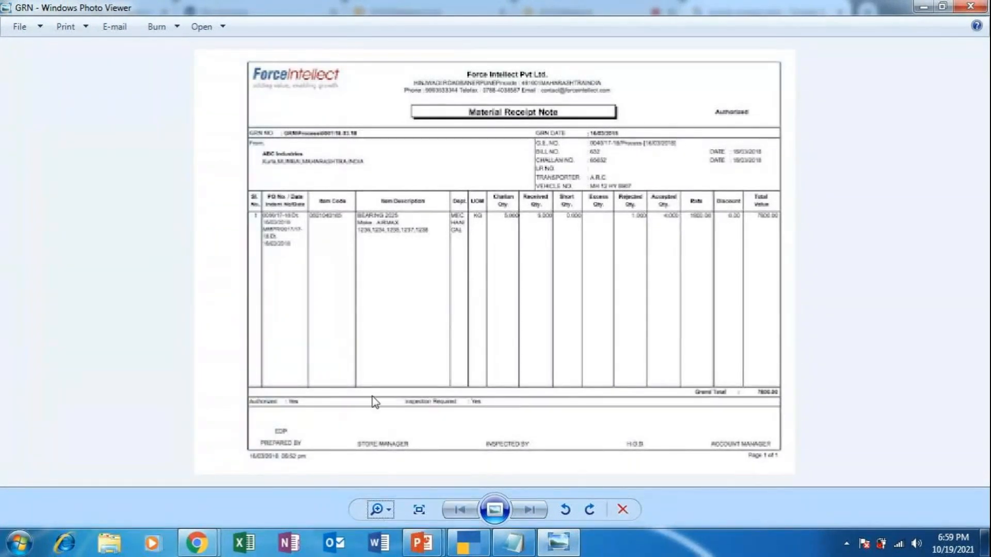
left_click(207, 553)
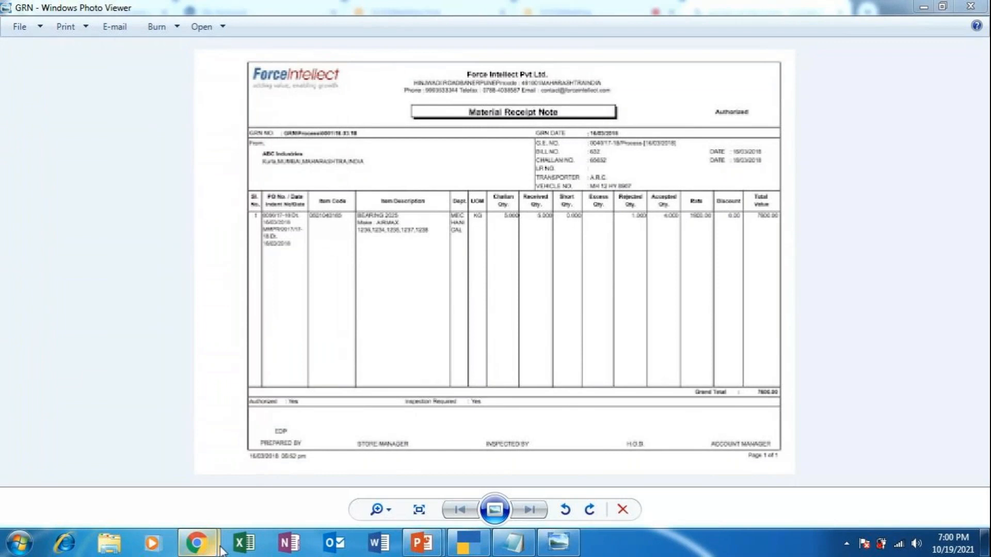
mouse_move(212, 551)
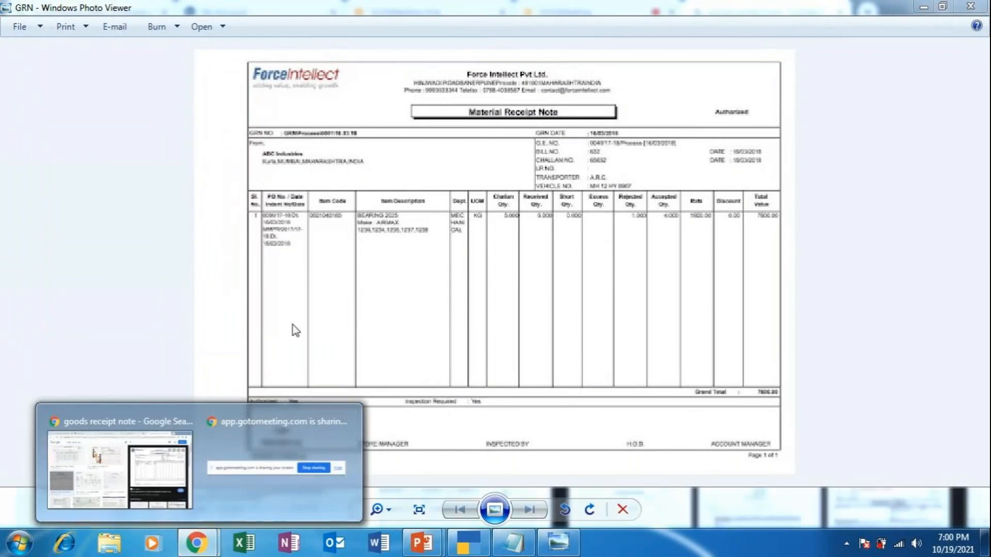
left_click(973, 7)
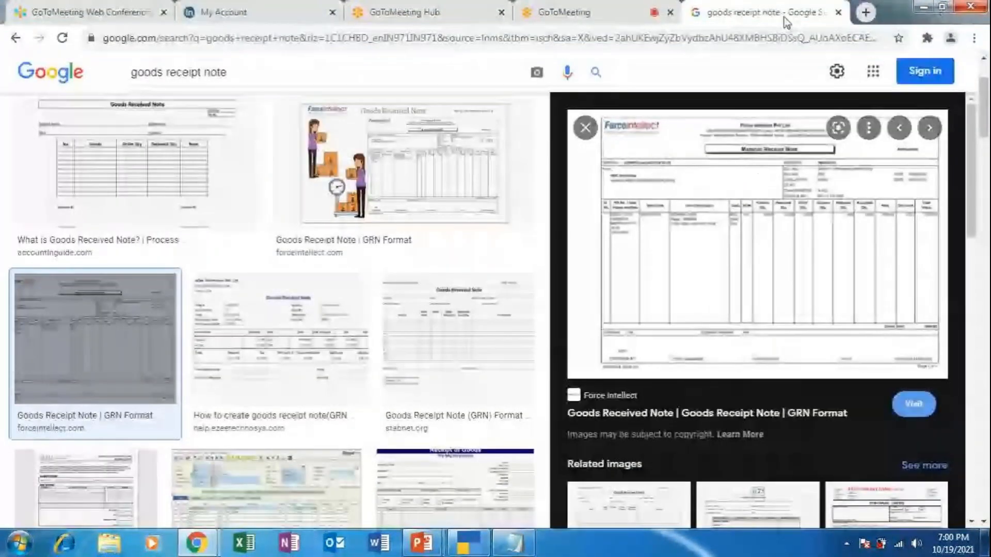
Save the Every Bit of Life goods received note template to the Desktop as the PNG image GRN Formate, and open the downloaded image
left_click(149, 146)
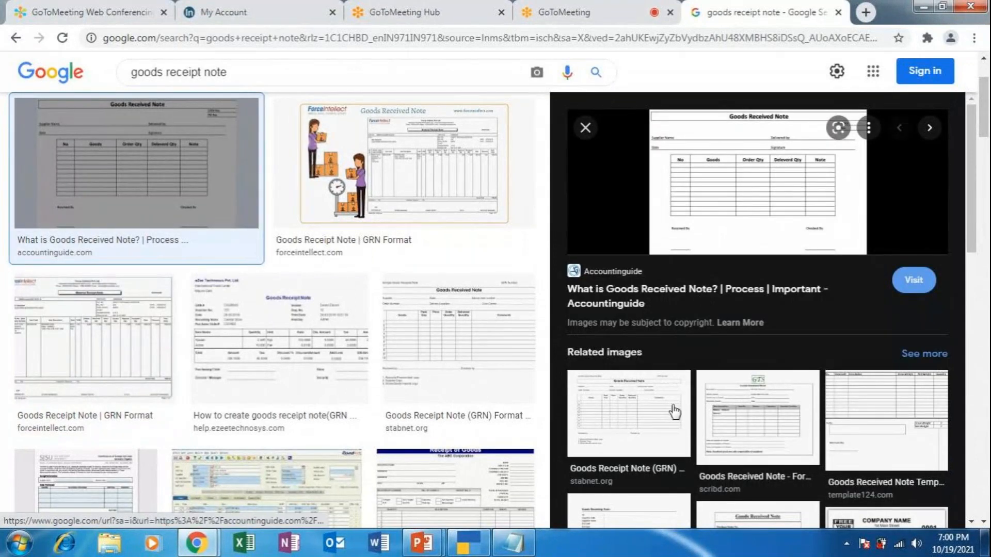
left_click(626, 422)
right_click(715, 219)
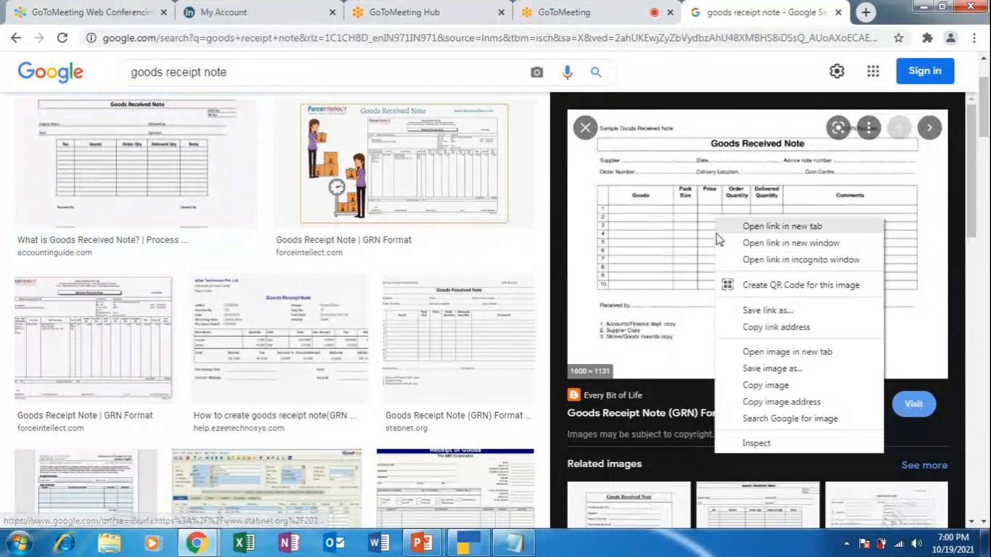
left_click(768, 382)
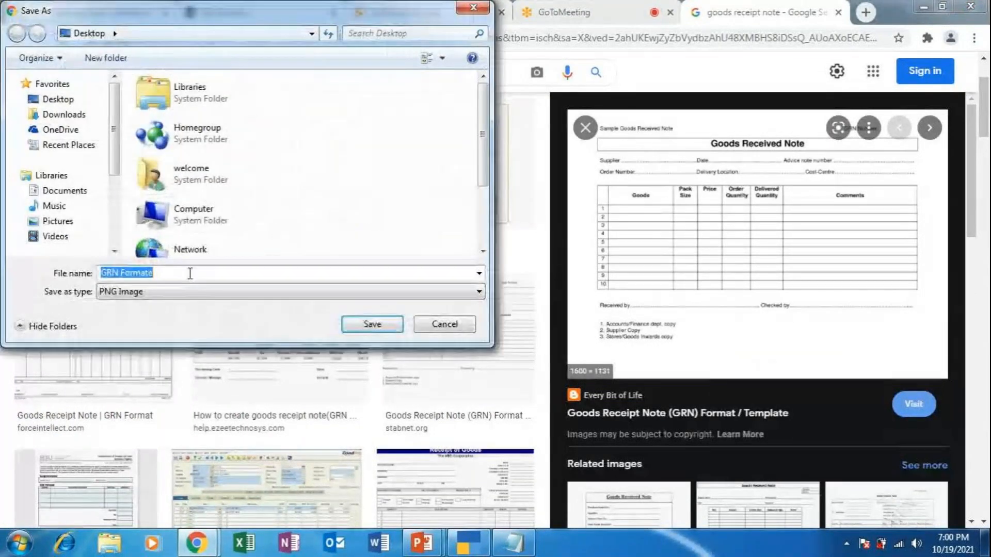
left_click(371, 325)
left_click(57, 536)
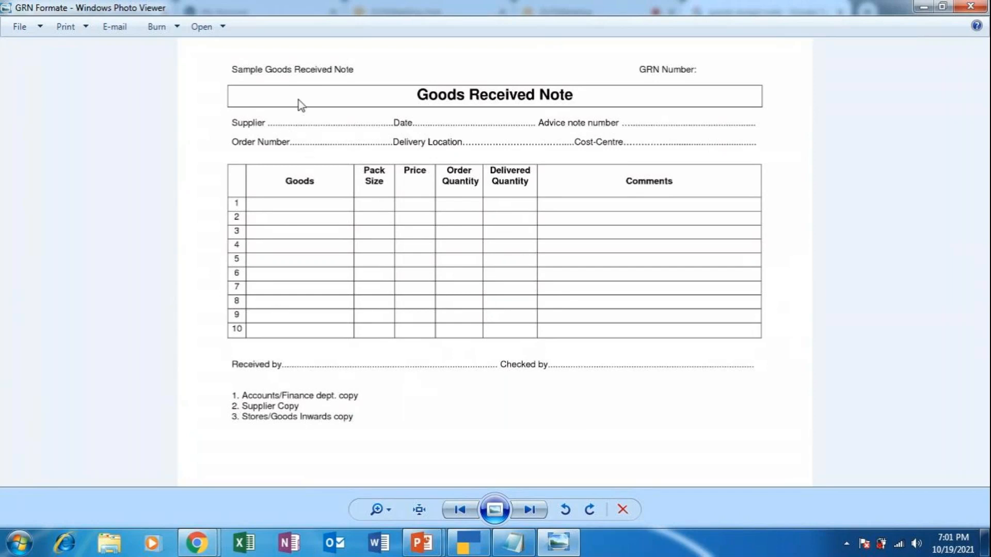
Switch to PowerPoint, present the purchase voucher exercises slide full screen, end the show, and return to the GRN Formate image in Windows Photo Viewer
mouse_move(426, 548)
left_click(468, 473)
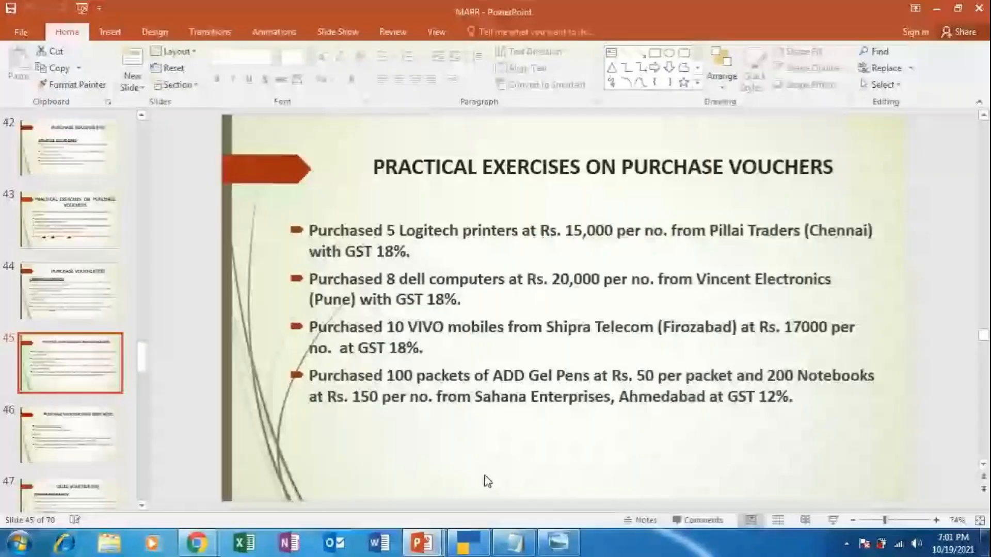
left_click(833, 522)
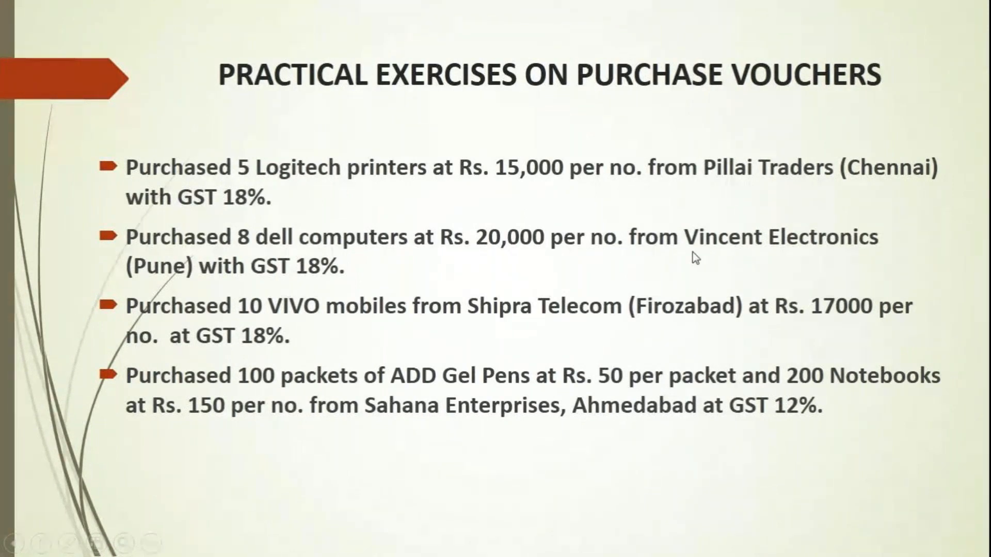
key("Escape")
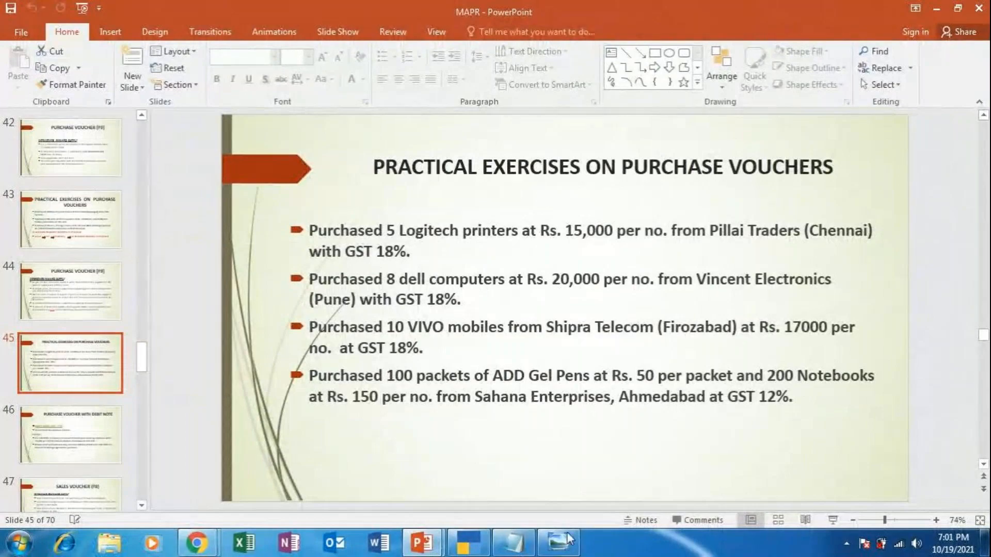
left_click(567, 538)
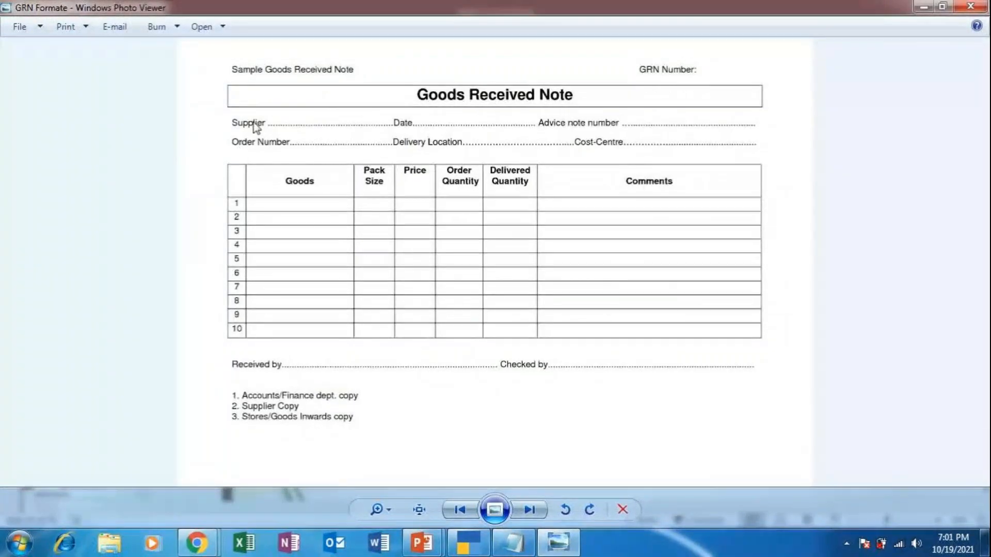
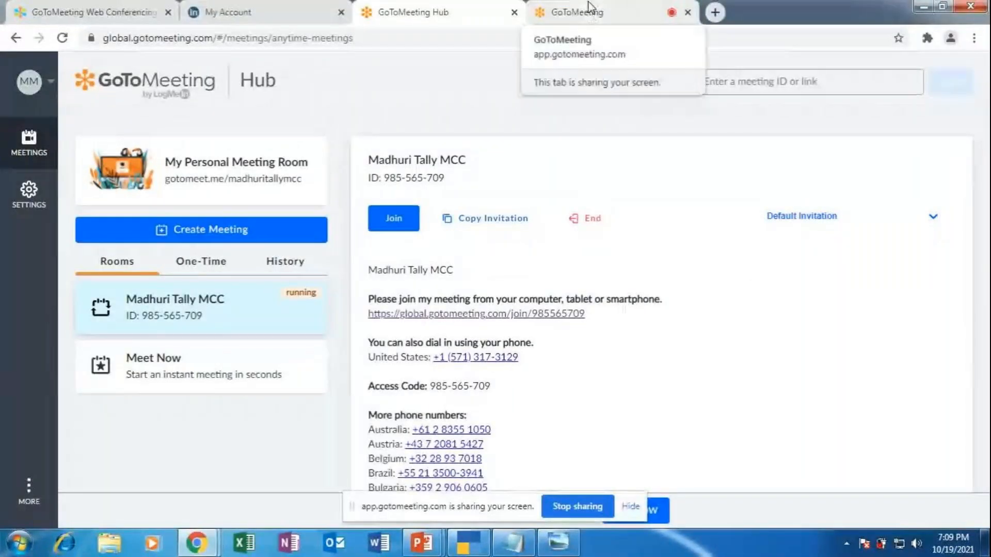
Switch to the running GoToMeeting session in Chrome, hide the screen-sharing notice, and send everyone the chat message IS THE SCREEN VISIBLE
left_click(588, 12)
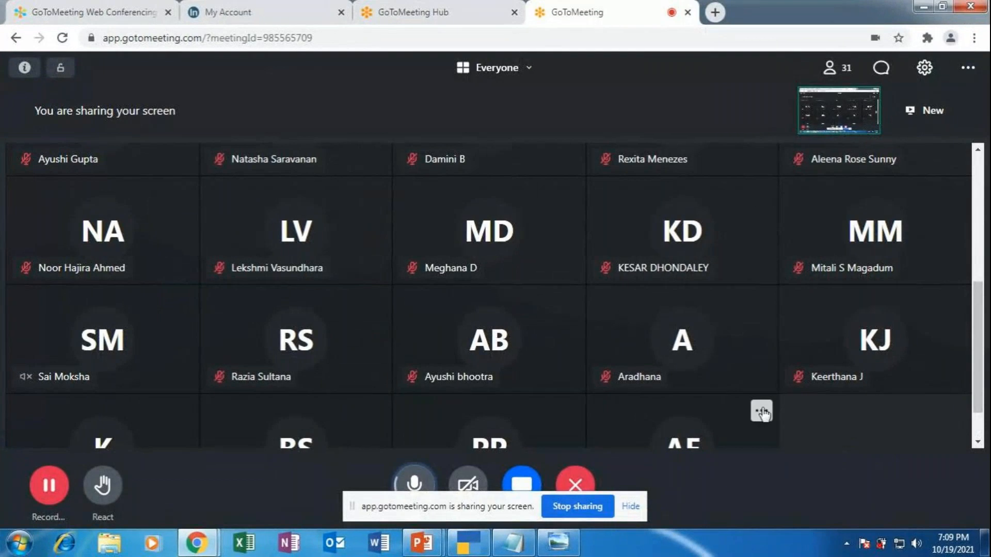
scroll(530, 452, "down", 1)
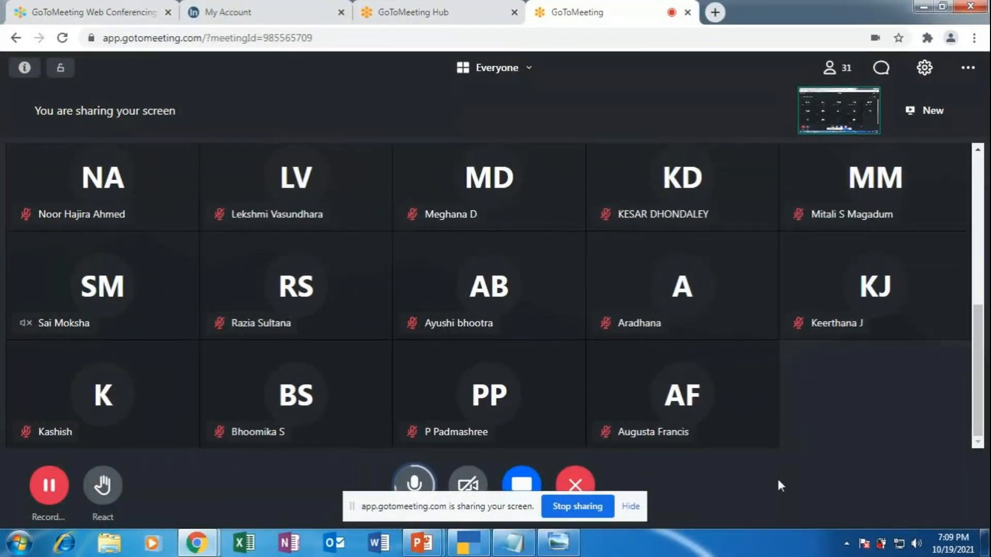
left_click(630, 508)
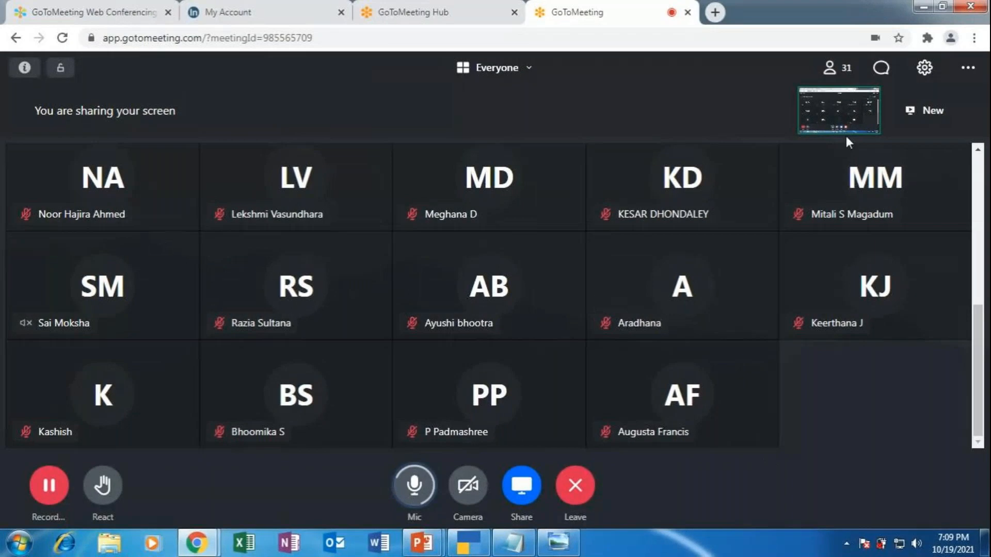
left_click(881, 67)
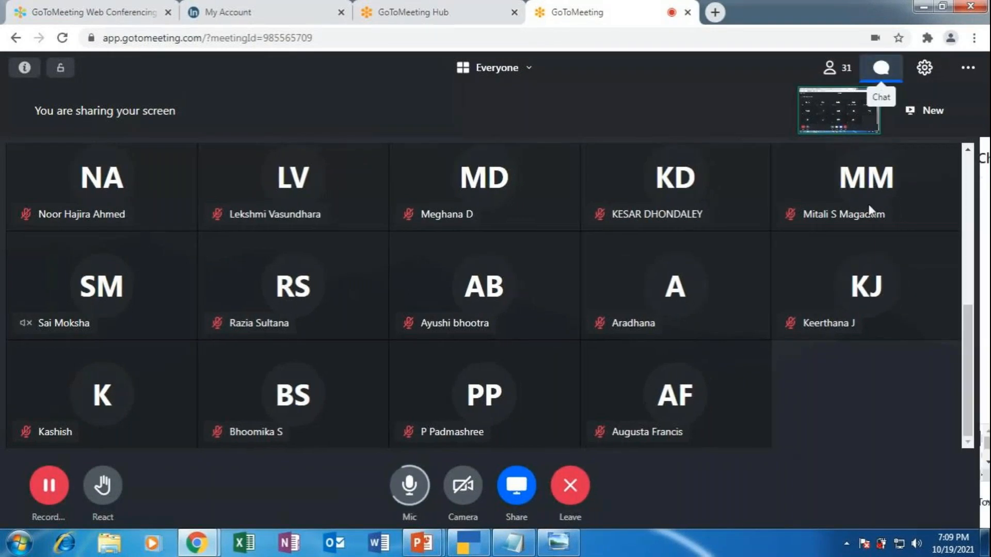
type("IS THE ")
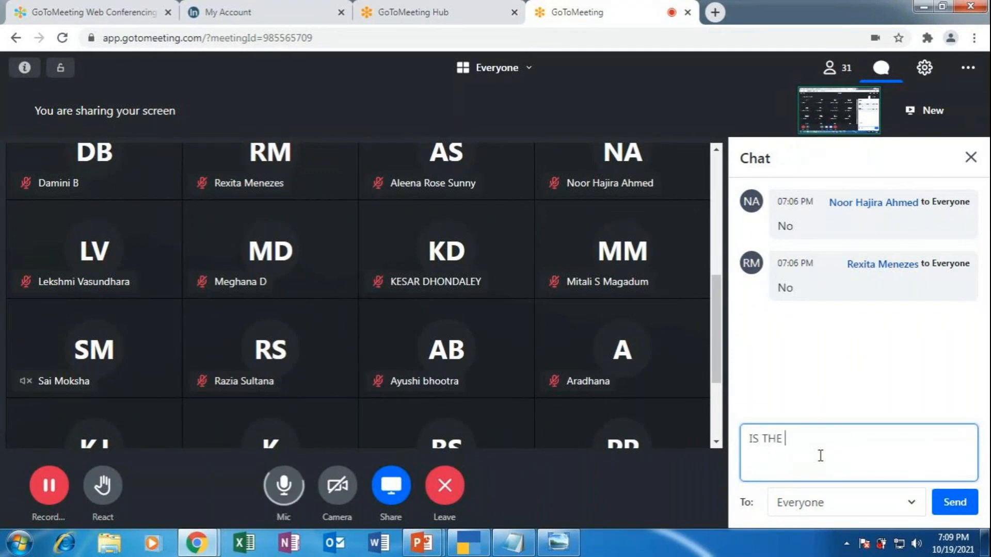
type("SCREEN VISIBL")
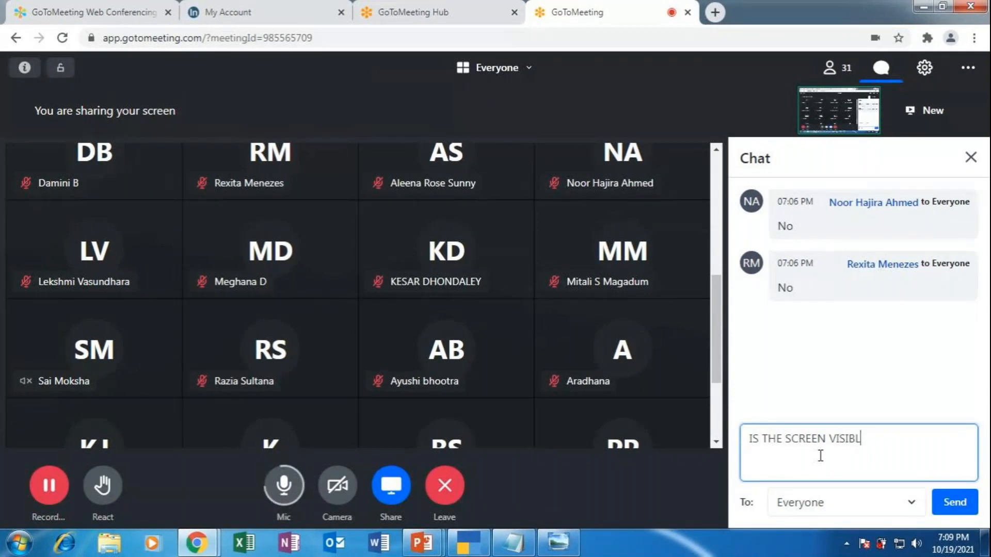
type("E")
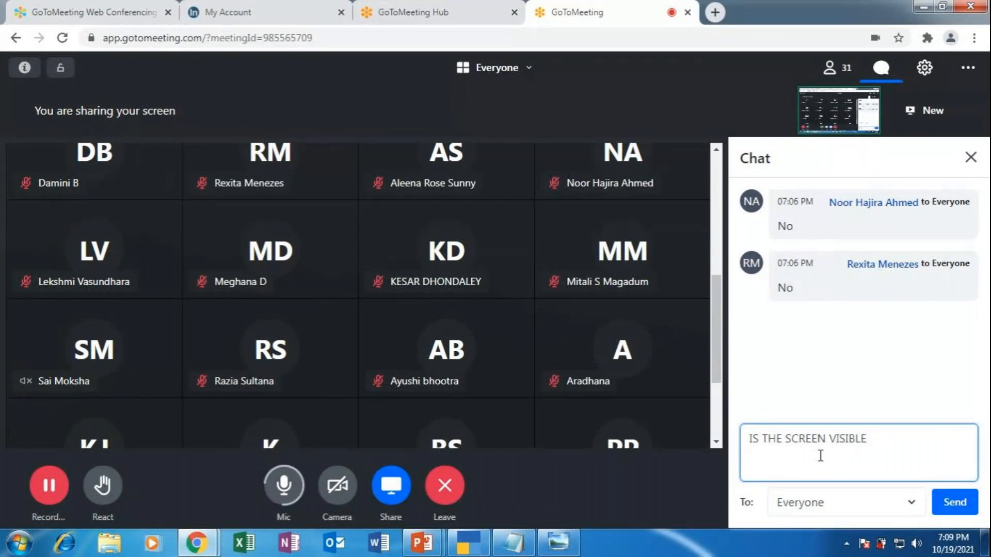
left_click(952, 502)
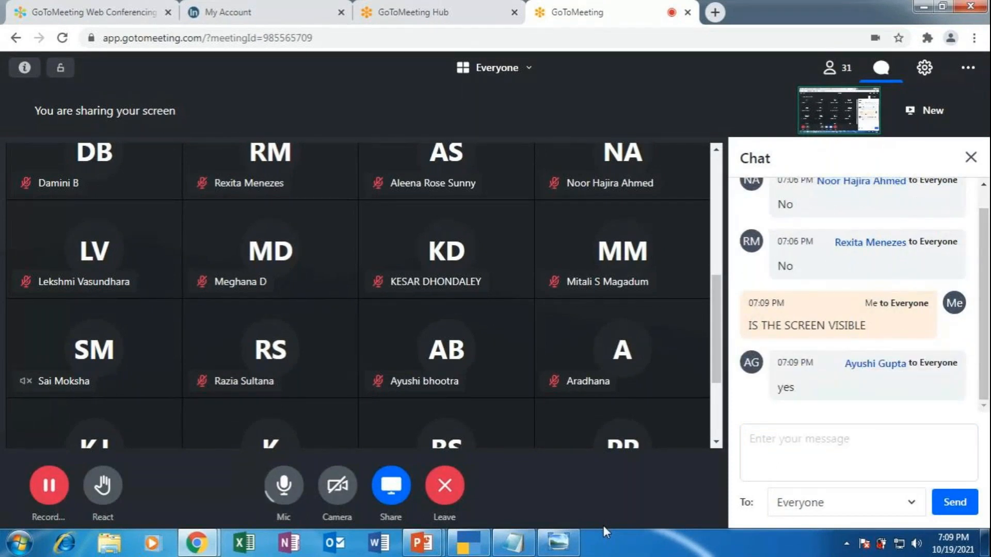
Send the reply OK to everyone in the meeting chat
left_click(845, 447)
type("OK")
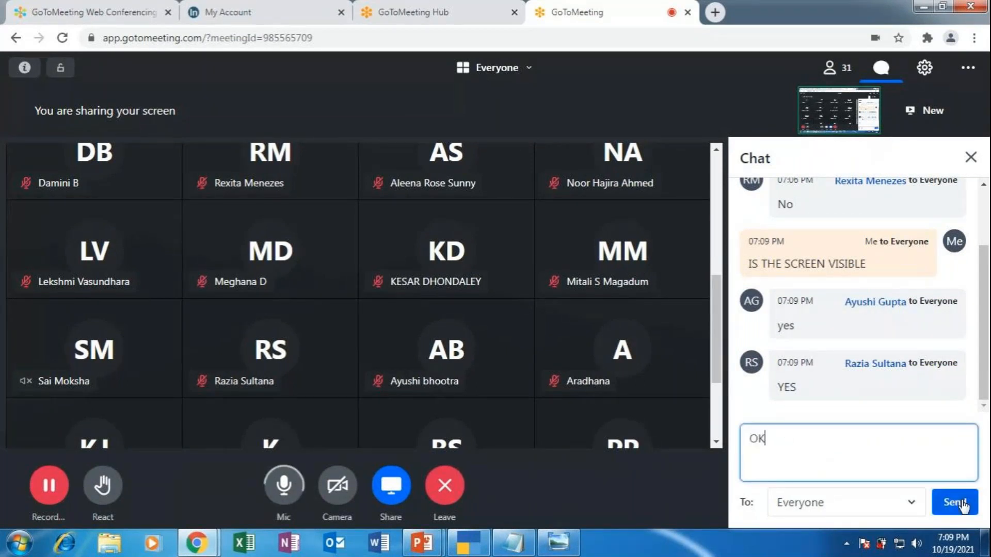
left_click(954, 503)
Send everyone the chat message MY VOICE WILL BE AUDIBLE SHORTLY
left_click(840, 444)
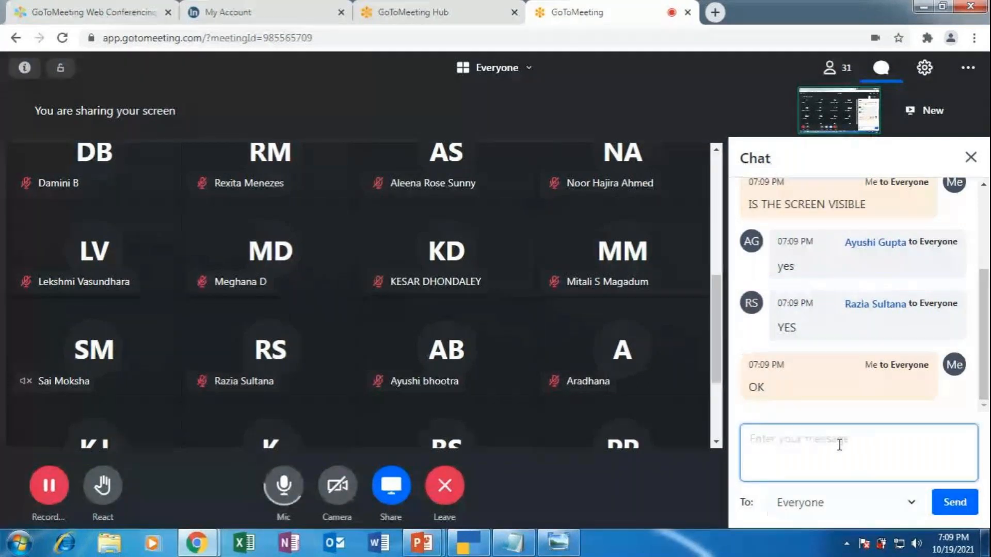
type("MY ")
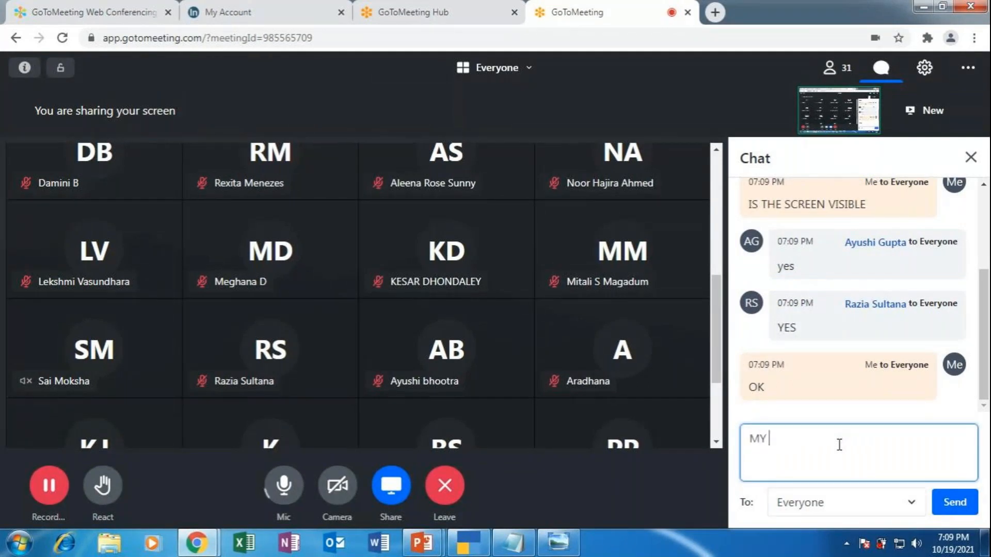
type("AUDIO")
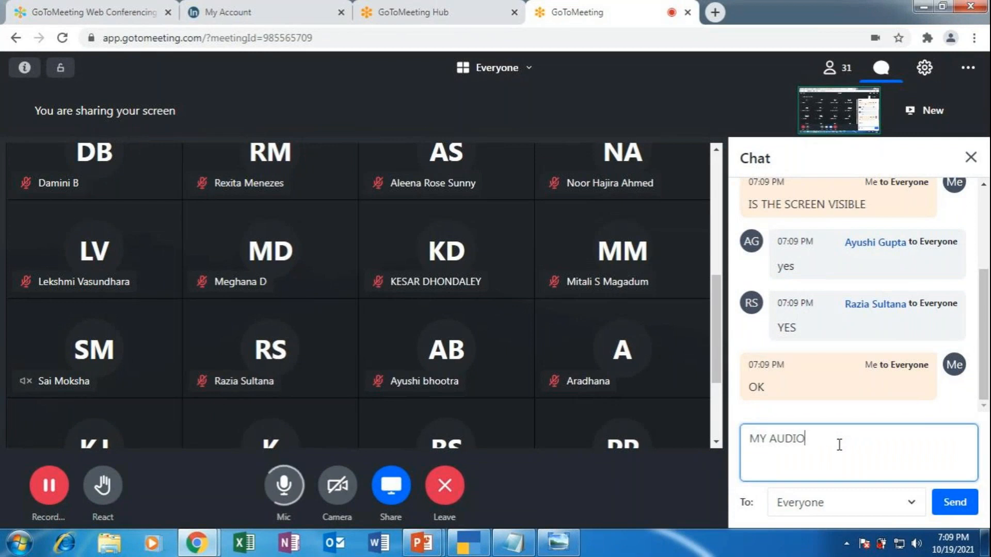
key("BackSpace")
key("BackSpace")
key("BackSpace")
key("BackSpace")
key("BackSpace")
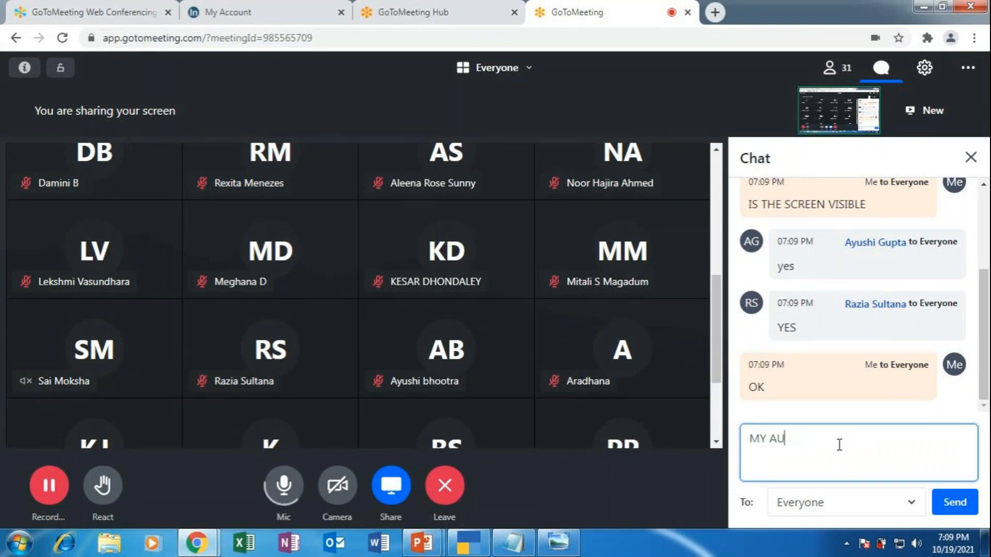
type("VOICE WILL")
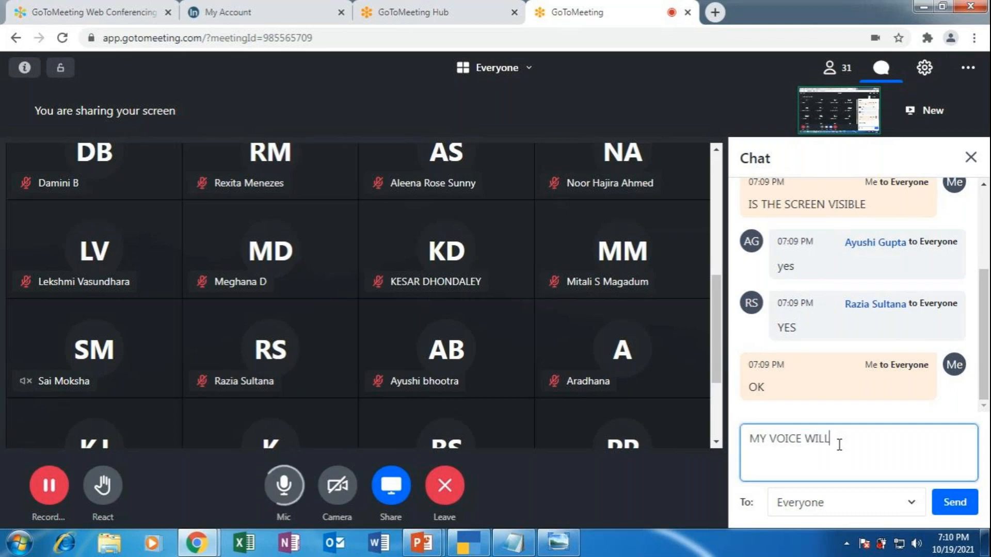
type(" BE AUDIBLE IN")
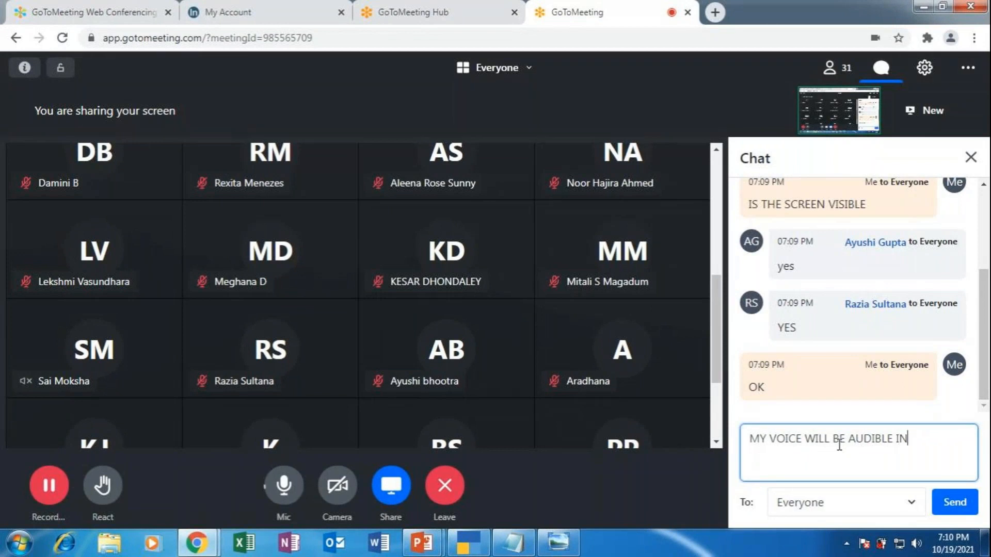
key("BackSpace")
key("BackSpace")
key("BackSpace")
type("SHORTLY")
left_click(953, 510)
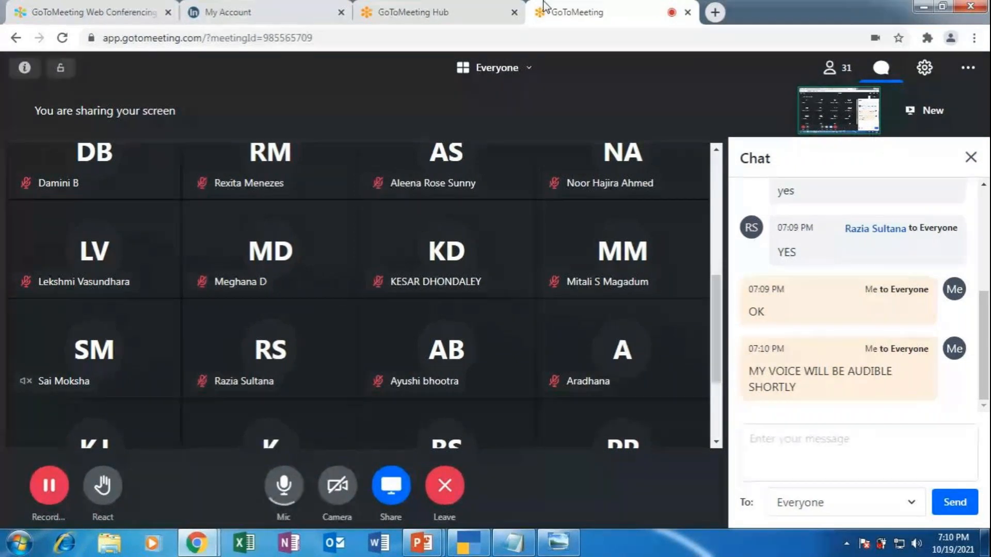
Check the GoToMeeting Hub page, return to the meeting to look through the participants, and close the chat
left_click(451, 14)
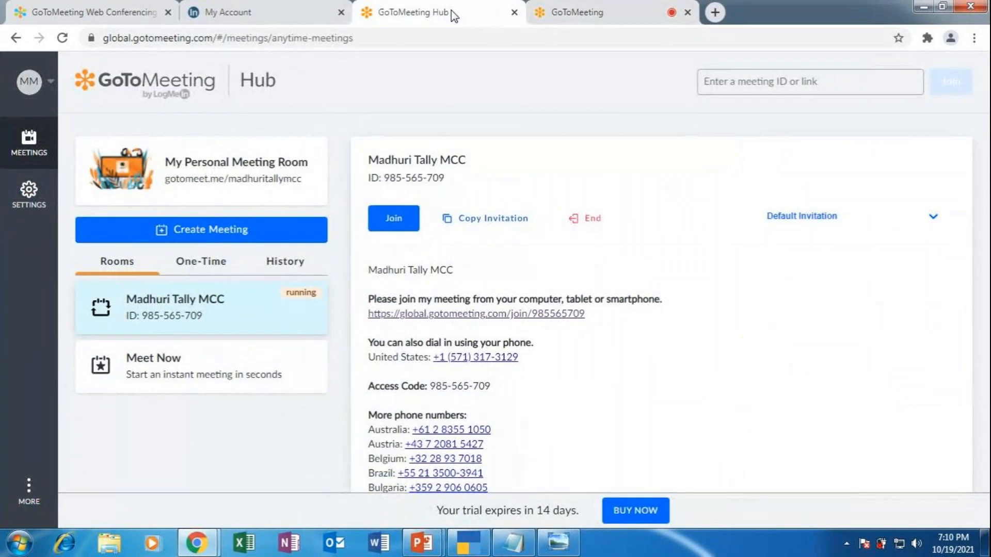
left_click(596, 12)
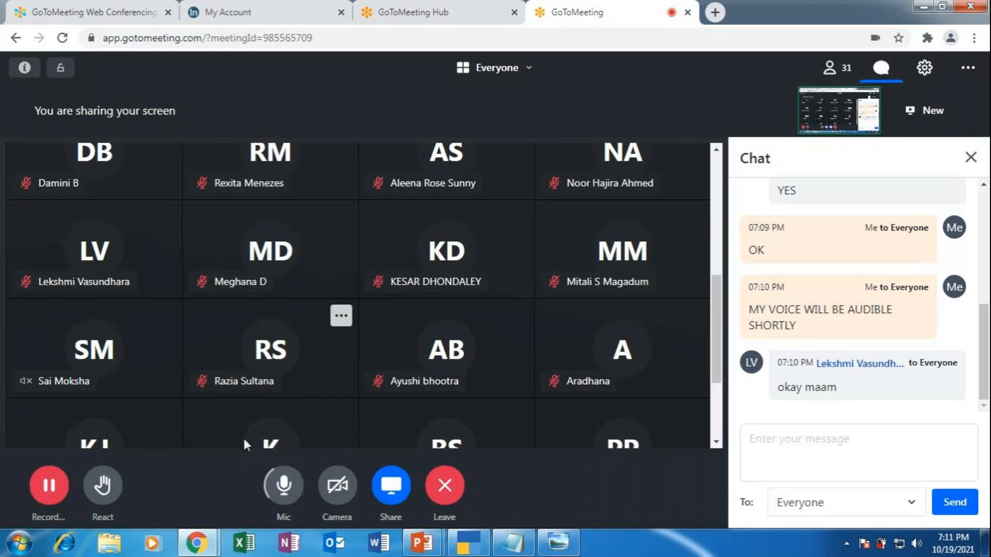
scroll(269, 361, "down", 3)
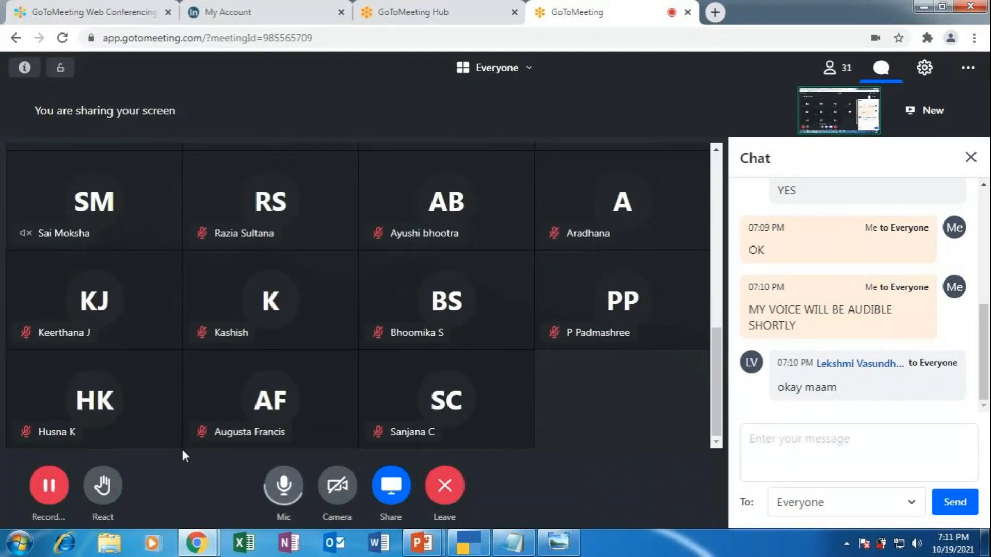
scroll(469, 406, "up", 4)
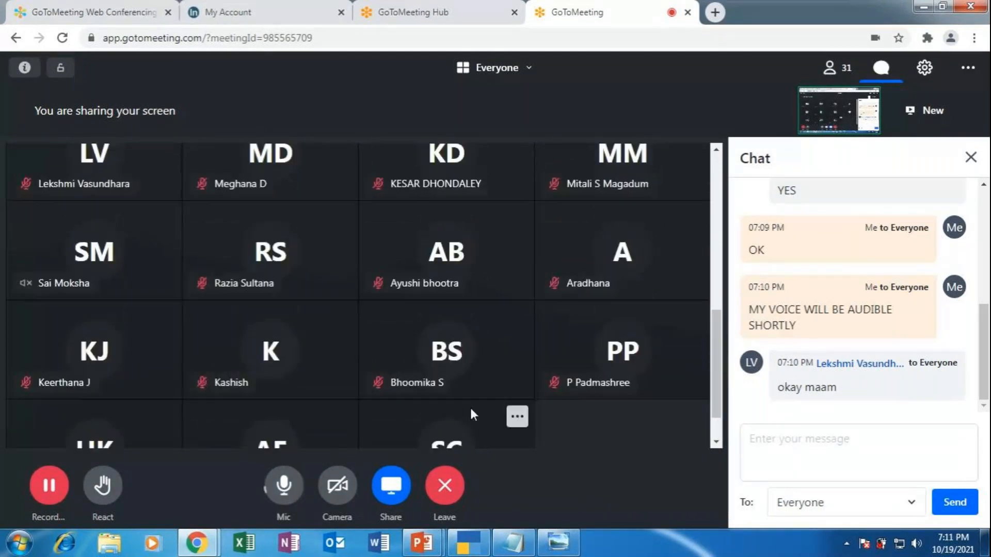
left_click(971, 158)
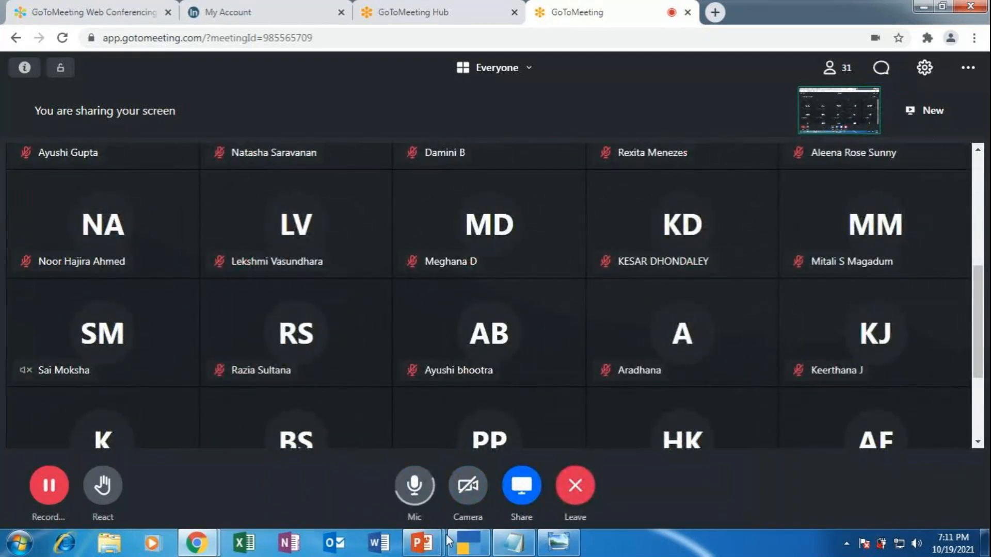
Try to get the microphone working and check the meeting's additional options
right_click(410, 483)
left_click(409, 484)
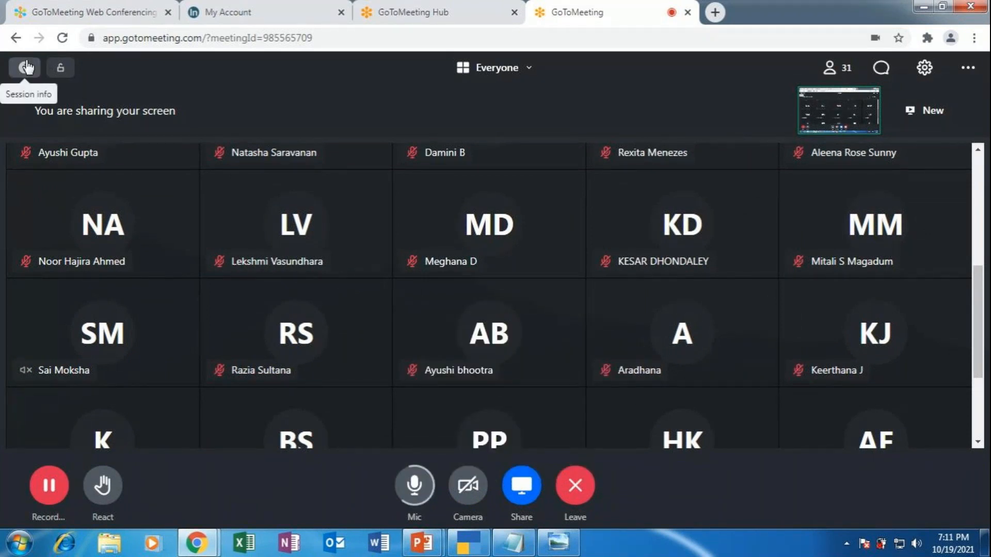
left_click(967, 68)
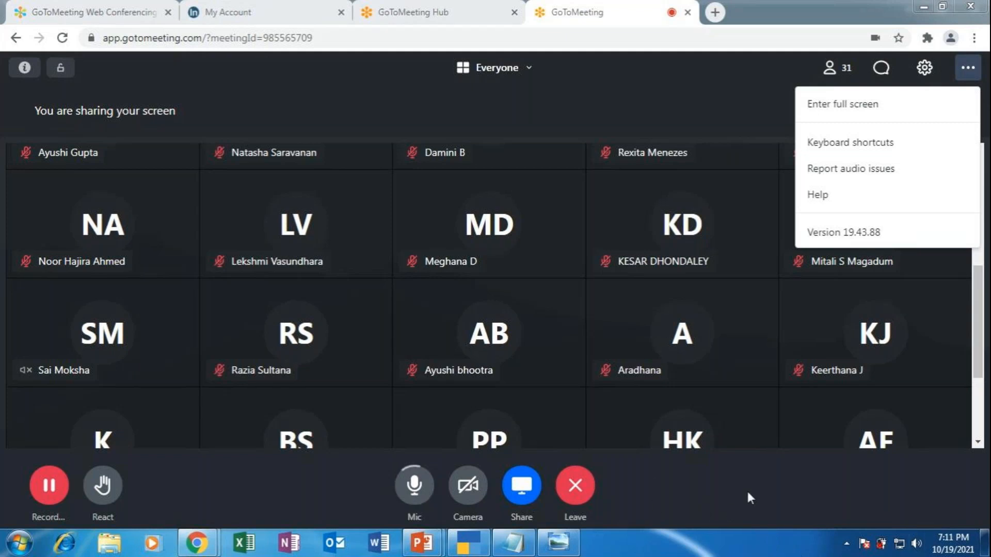
left_click(819, 475)
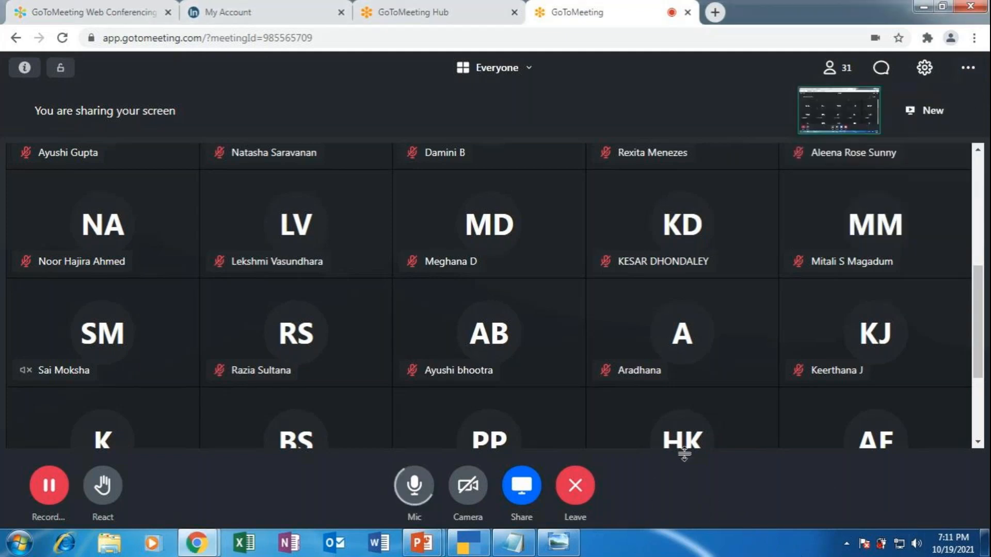
Reload the meeting page to reconnect to the session, and open the meeting chat to read the participants' replies
left_click(62, 38)
left_click(570, 120)
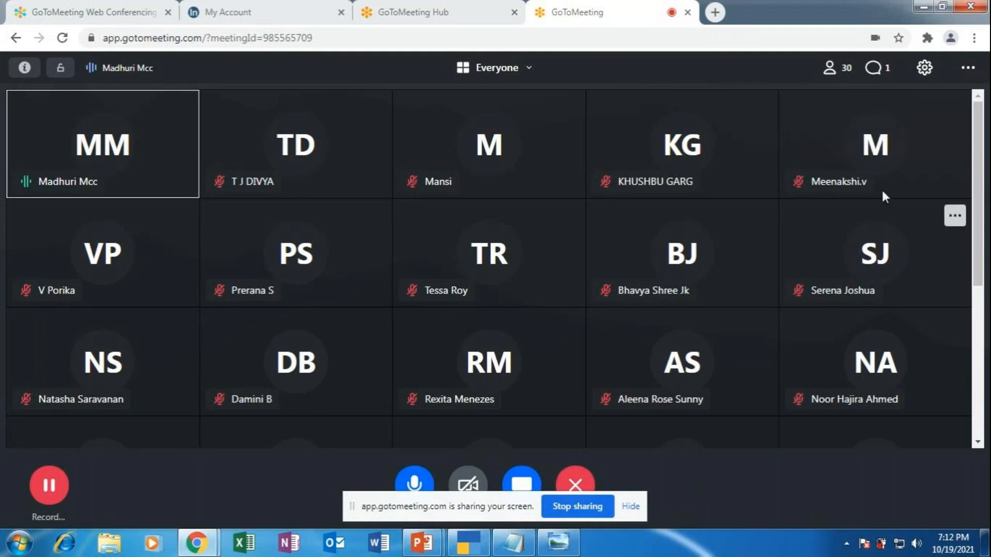
left_click(880, 68)
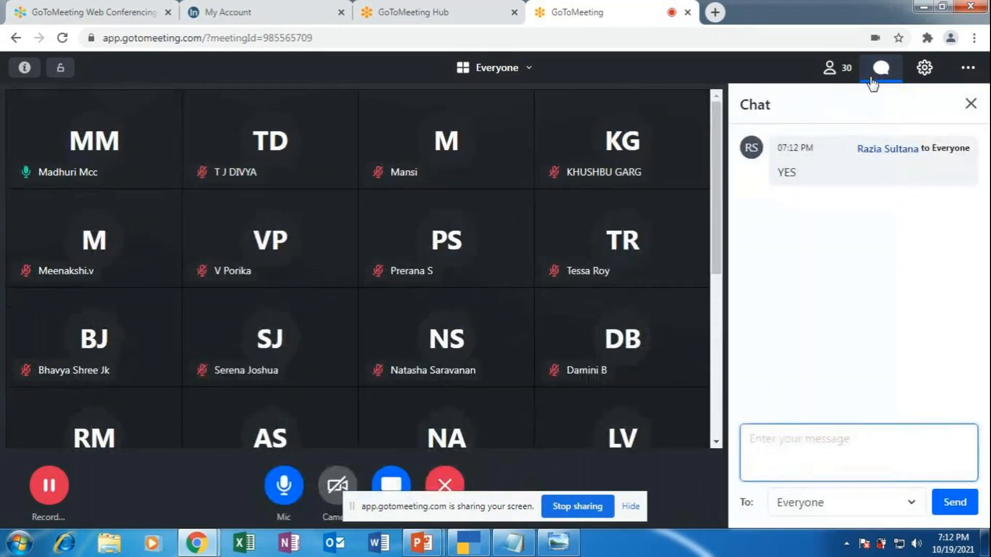
Close the meeting chat, look at the goods received note image, and return to the meeting to hide the screen-sharing notice
left_click(970, 105)
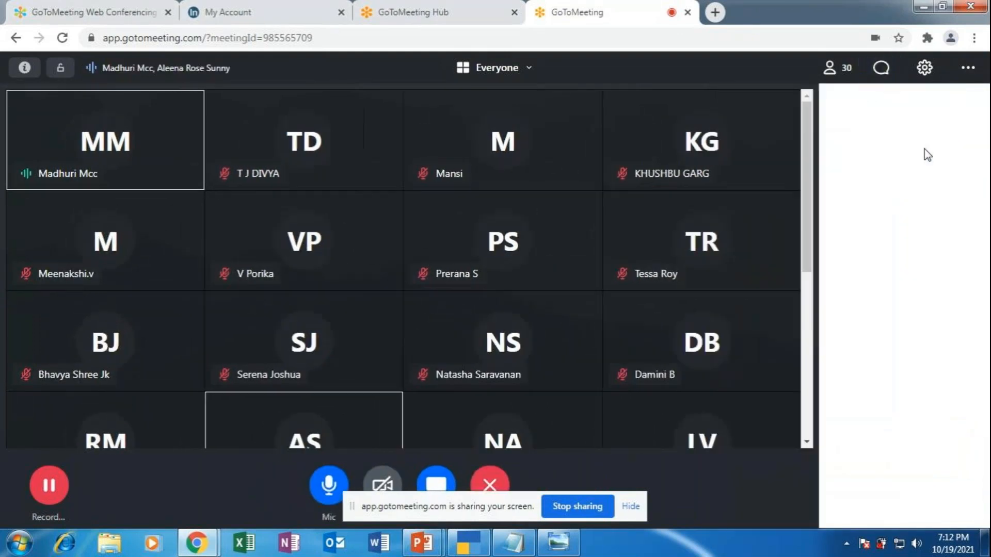
left_click(555, 550)
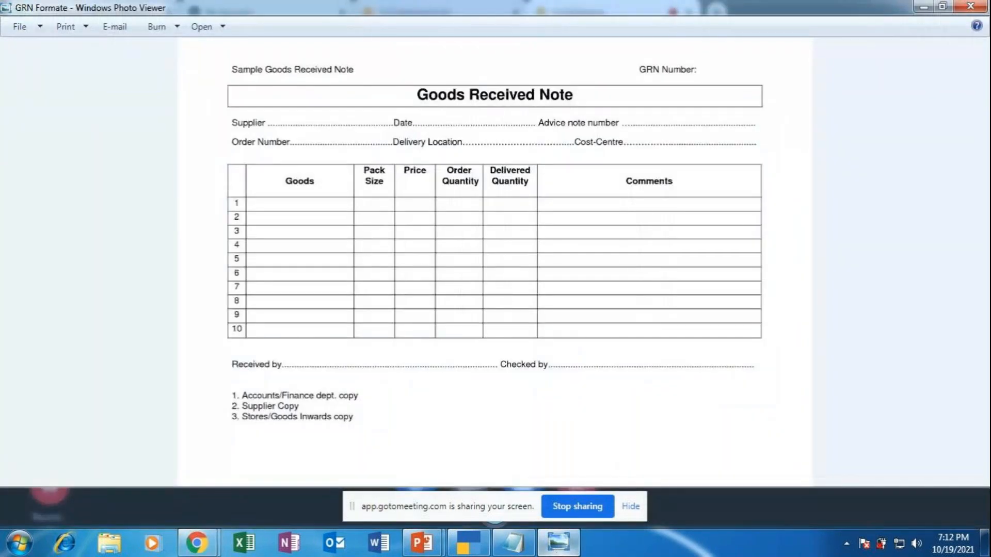
mouse_move(199, 540)
left_click(154, 481)
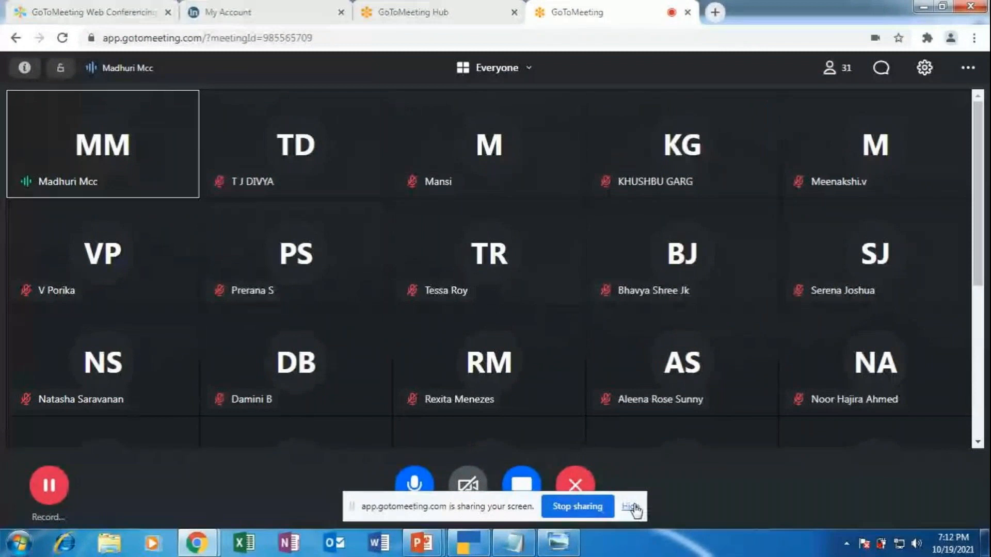
left_click(630, 507)
Switch to TallyPrime, discard the open ledger form, and start a new party ledger named VINCENT ELECTRONICS from the purchase voucher
left_click(468, 542)
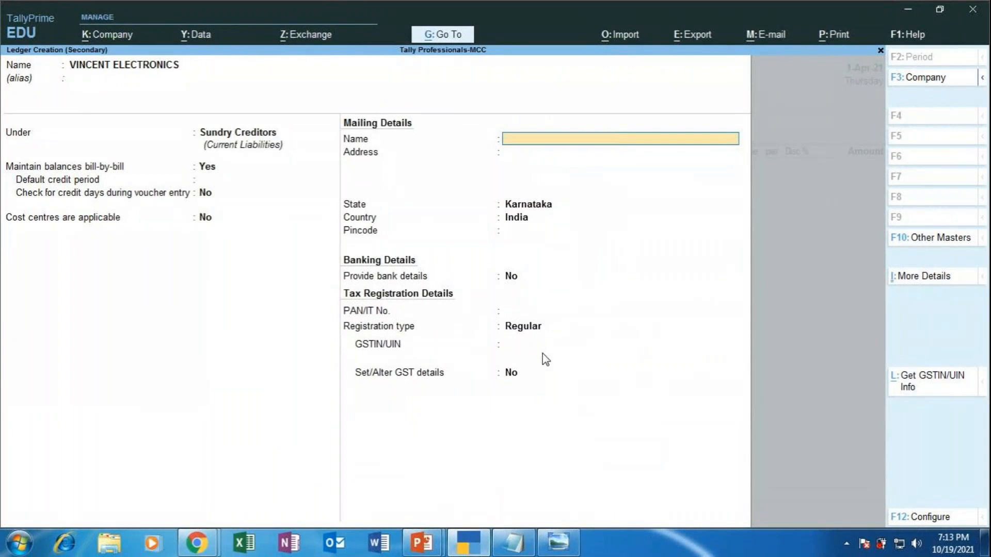
key("Escape")
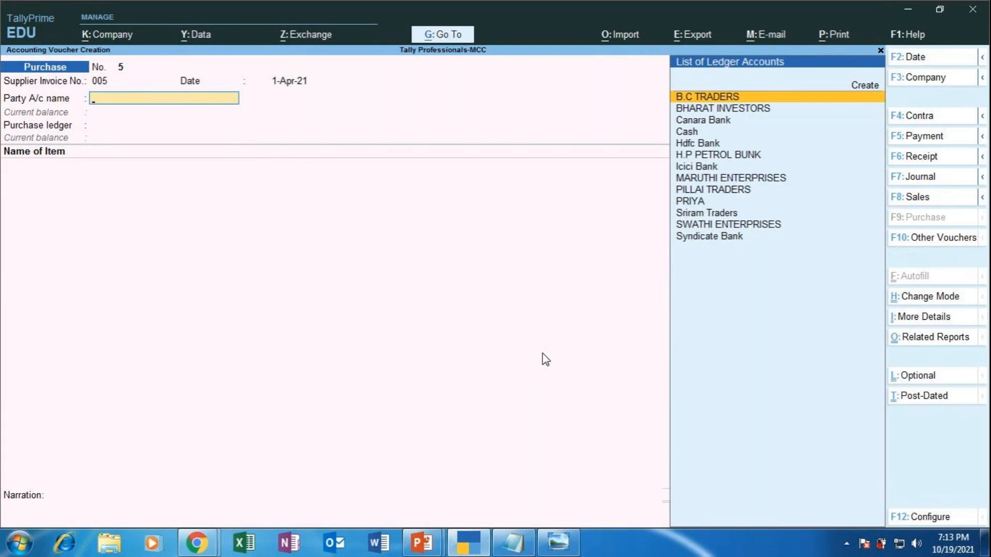
key("Up")
key("Return")
type("VINCE")
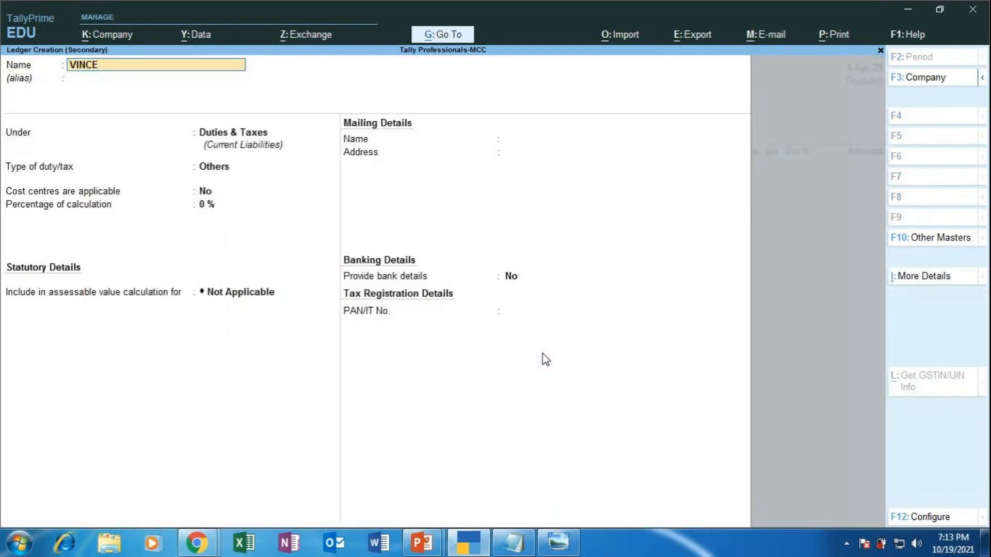
type("NT ELECTRONICS")
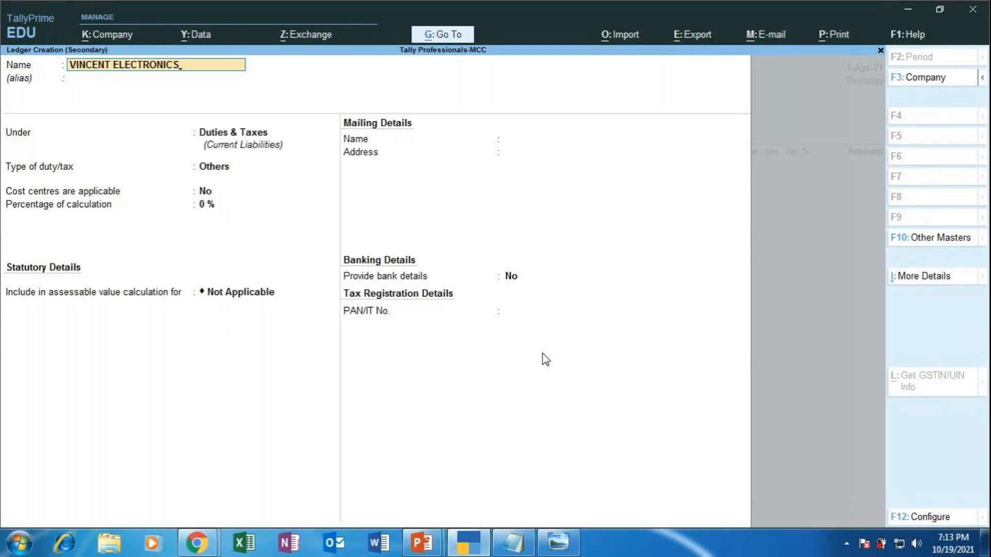
Put the VINCENT ELECTRONICS ledger under Sundry Creditors, keeping bill-by-bill balances at Yes and cost centres at No
key("Return")
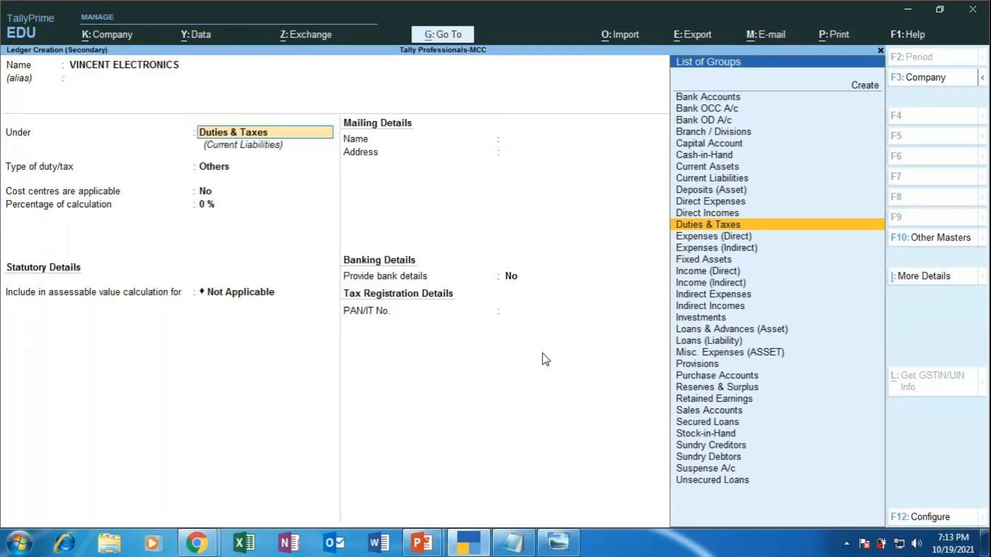
type("SUNDRY")
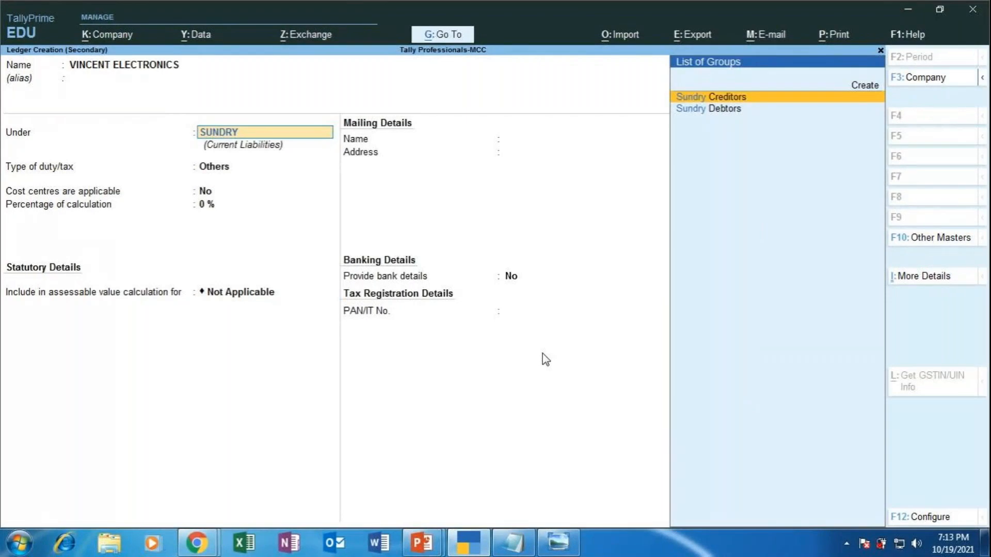
key("Return")
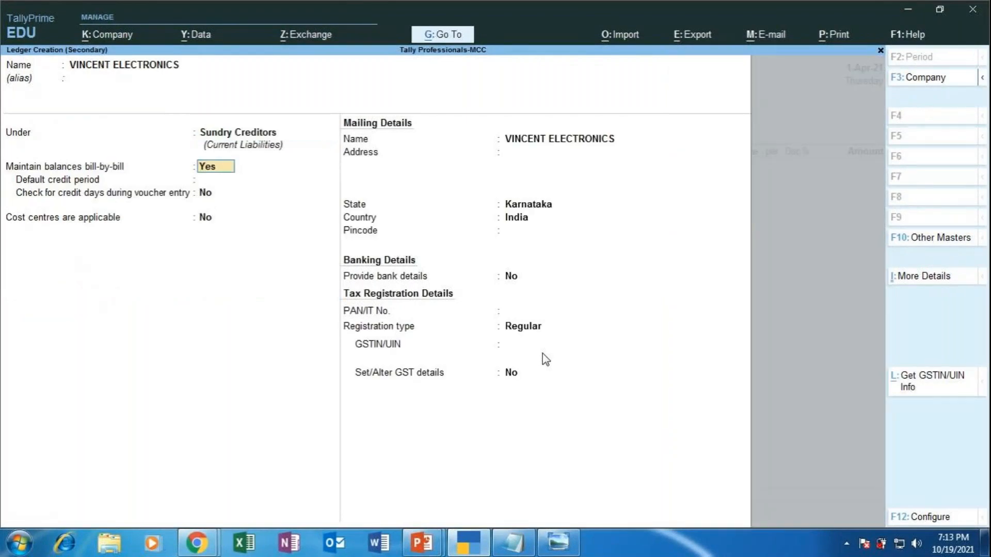
key("Return")
key("Return")
key("Return")
key("Return")
key("Return")
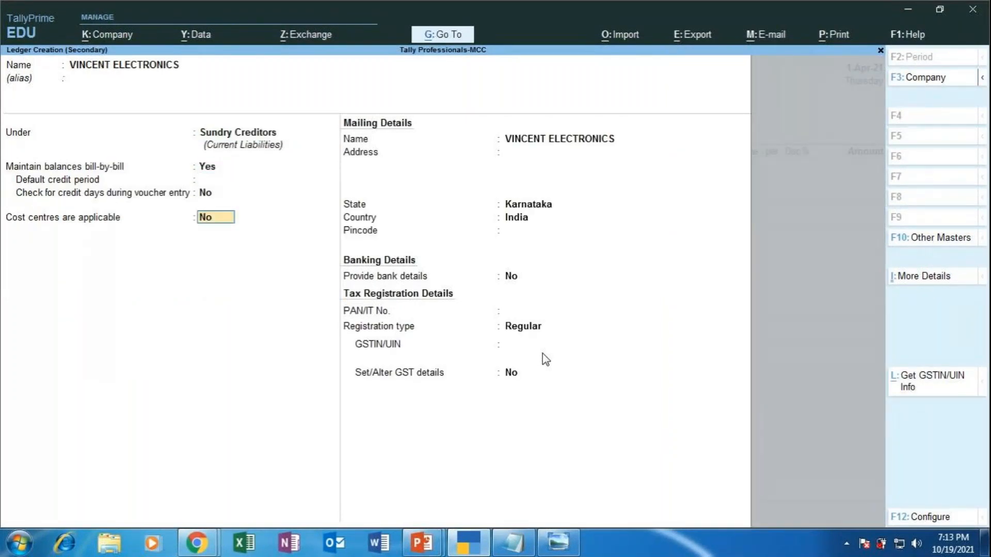
key("Return")
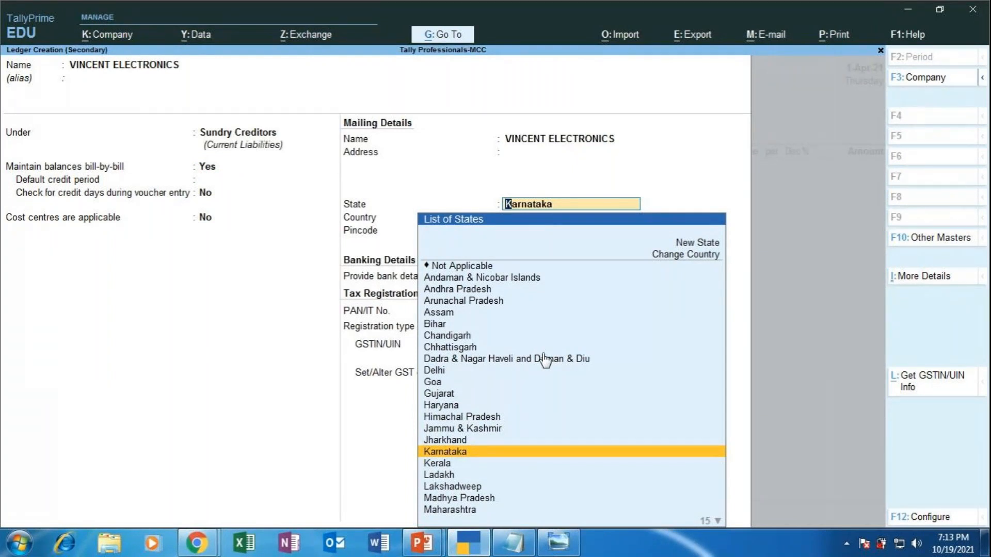
Set the supplier's state to Maharashtra, leave the pincode and PAN blank, and accept Regular as the registration type
key("Down")
key("Down")
key("Down")
key("Down")
key("Down")
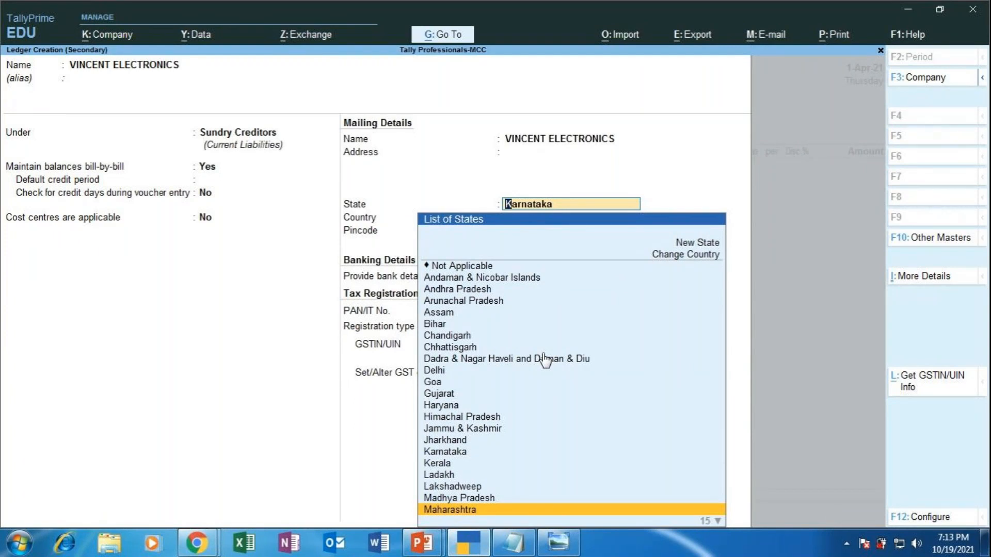
key("Return")
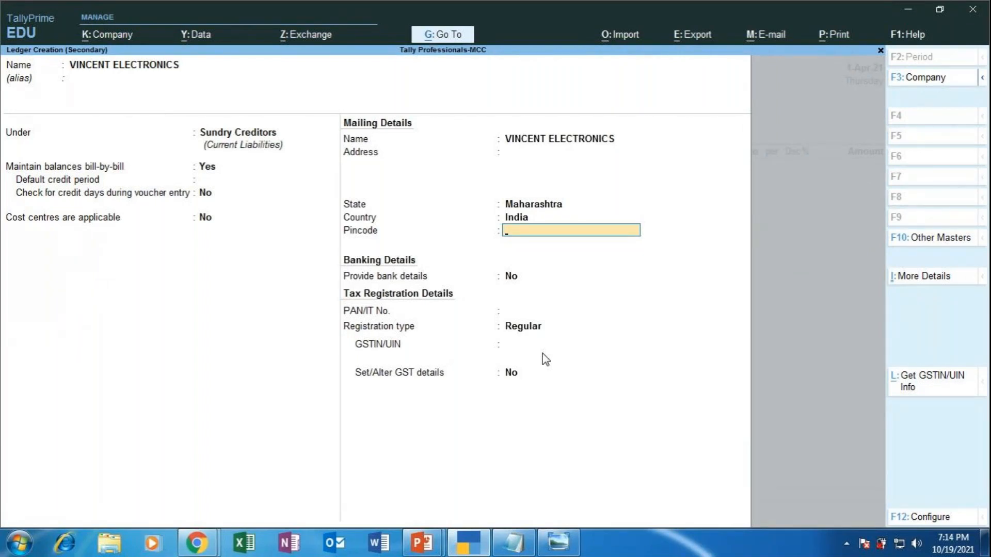
key("Return")
key("Return")
key("Return")
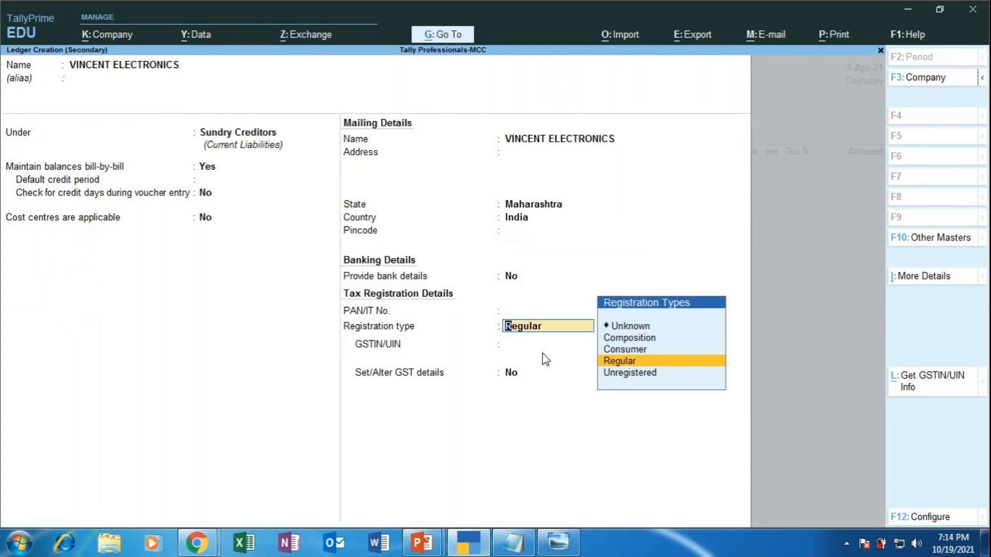
key("Return")
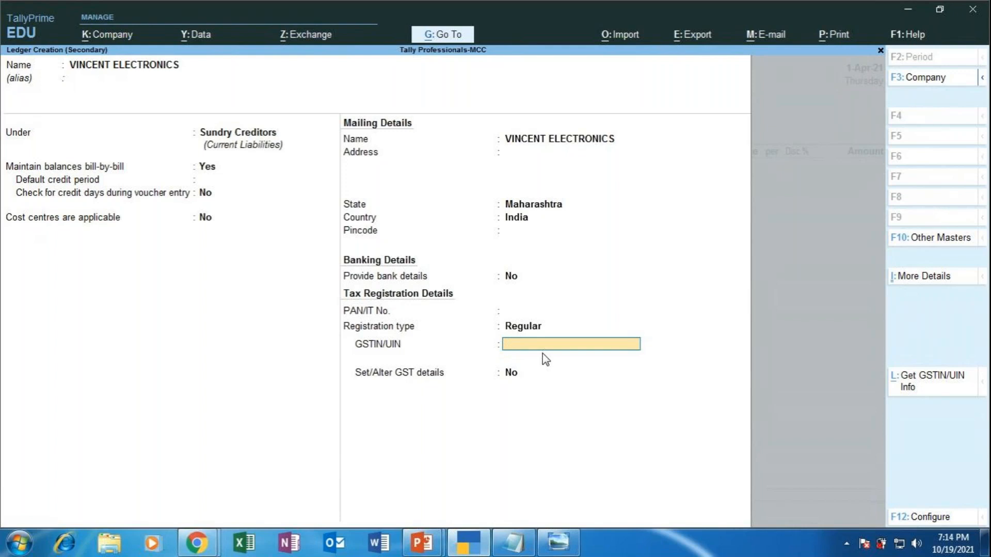
Switch to the notes file in Notepad and clear all of its existing text
left_click(509, 546)
left_click_drag(567, 521, 624, 521)
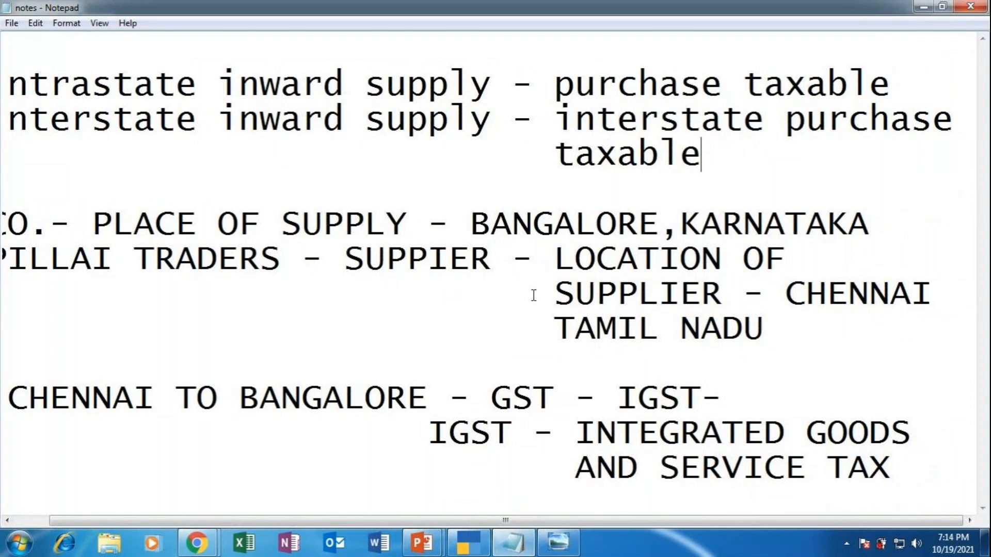
scroll(349, 267, "left", 1)
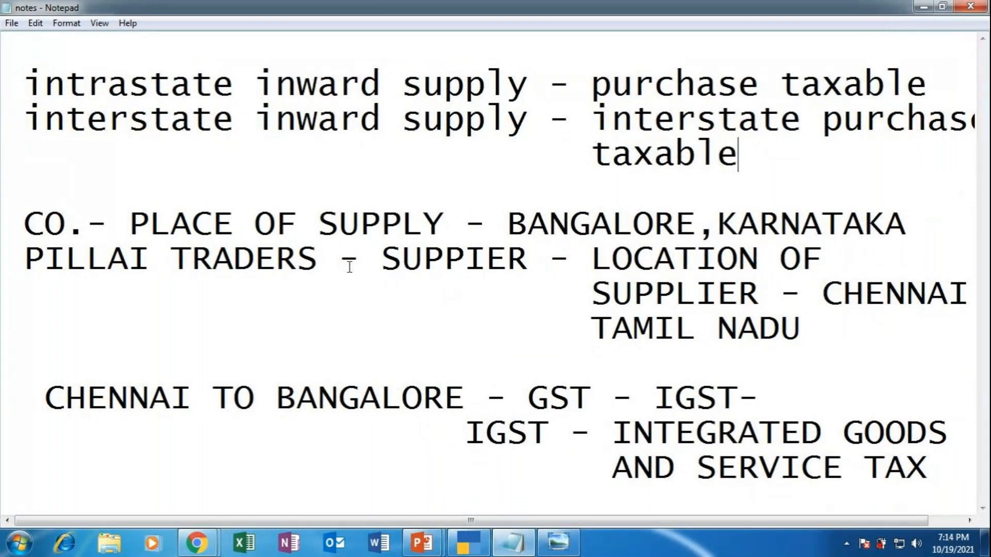
key("ctrl+a")
key("Delete")
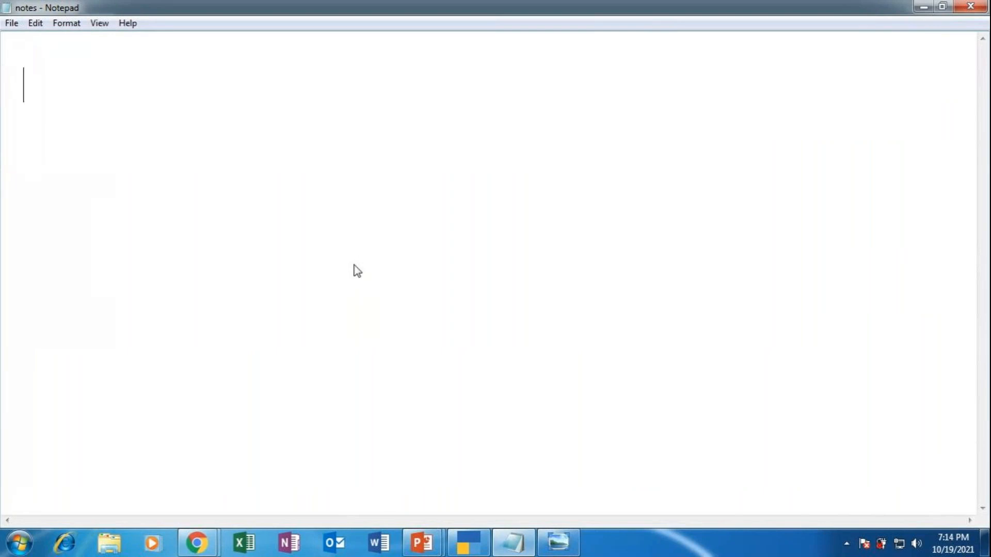
Write the note "GSTIN - GOODS AND SERVICE TAX IDENTIFICATION NUMBER", with NUMBER indented on a second line
type("GST")
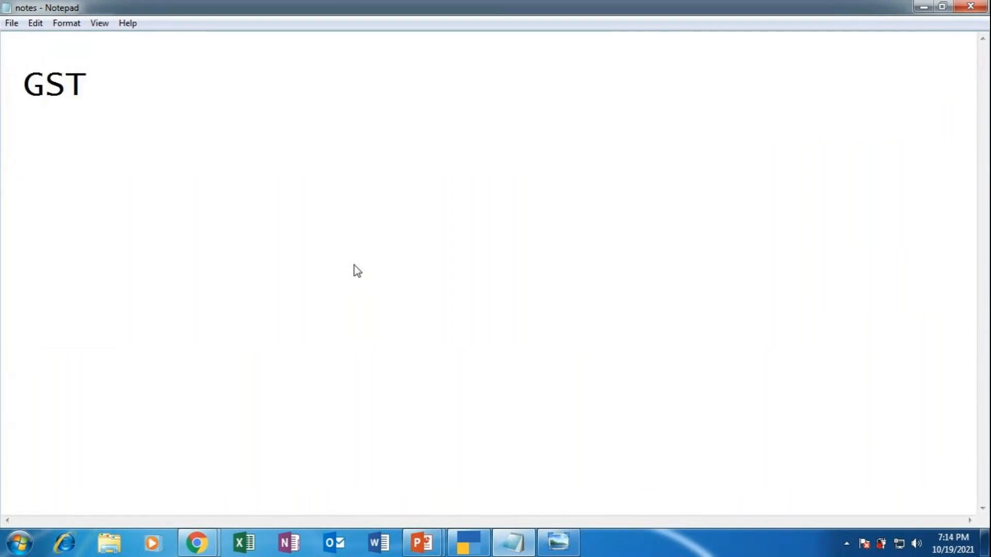
type("IN - GO")
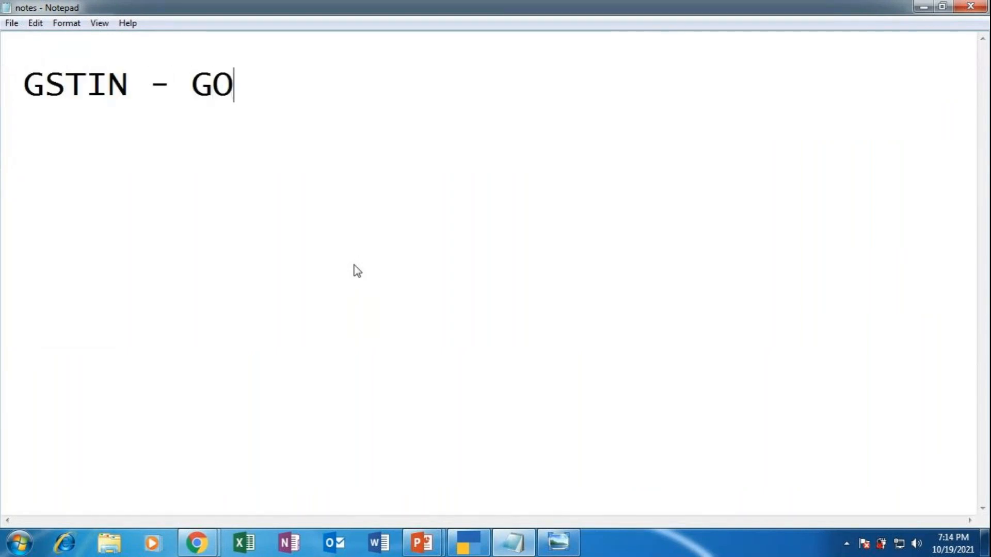
type("ODS AN")
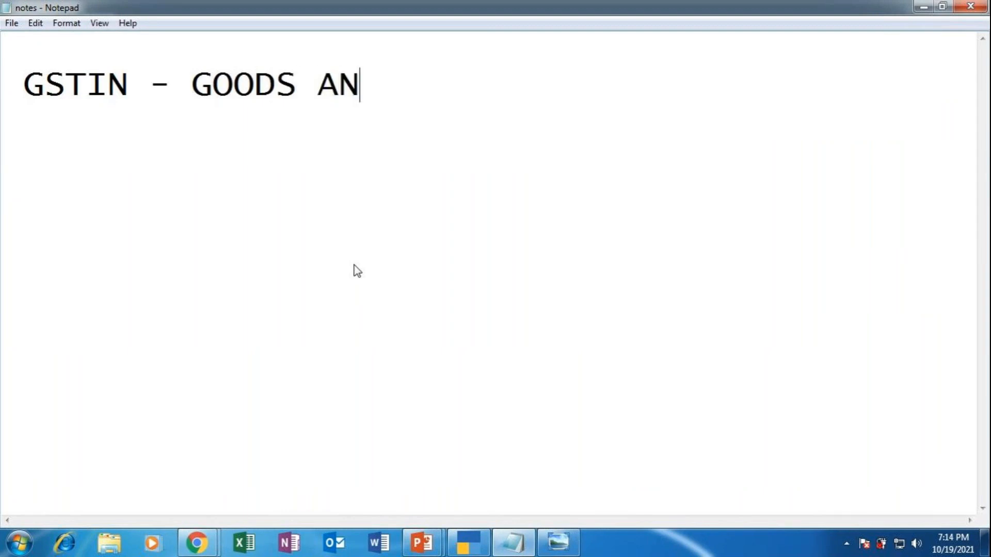
type("D SERV")
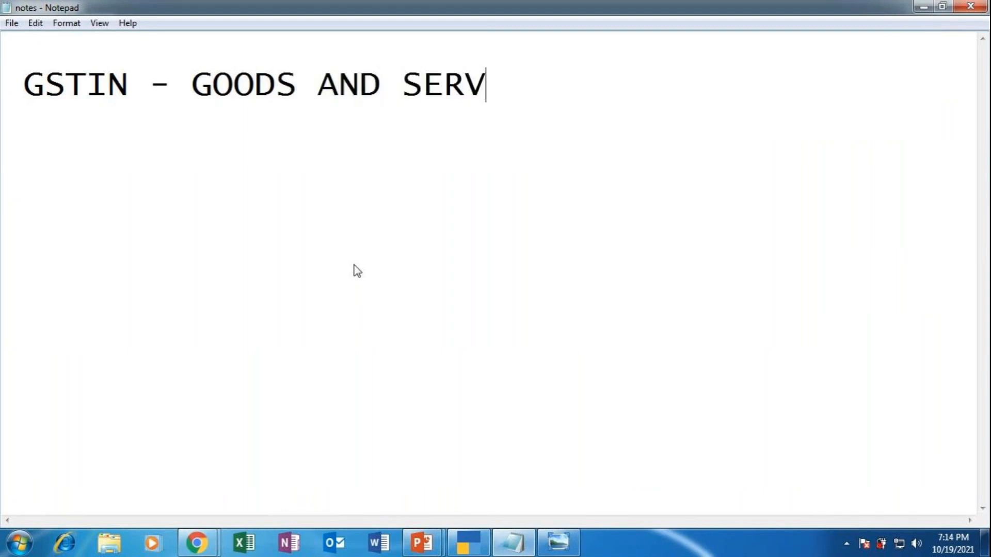
type("ICE TAX")
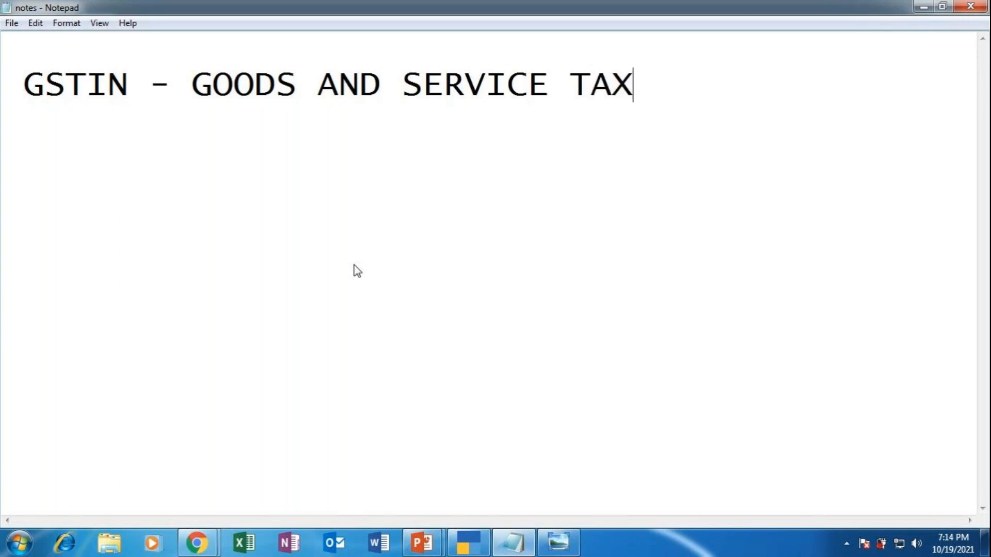
type(" IDE")
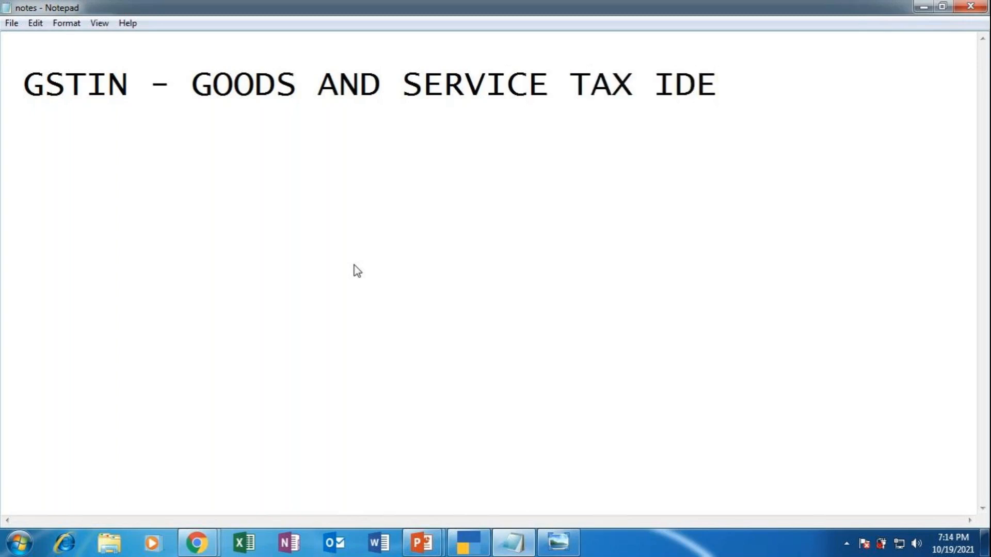
type("NTIFICATION")
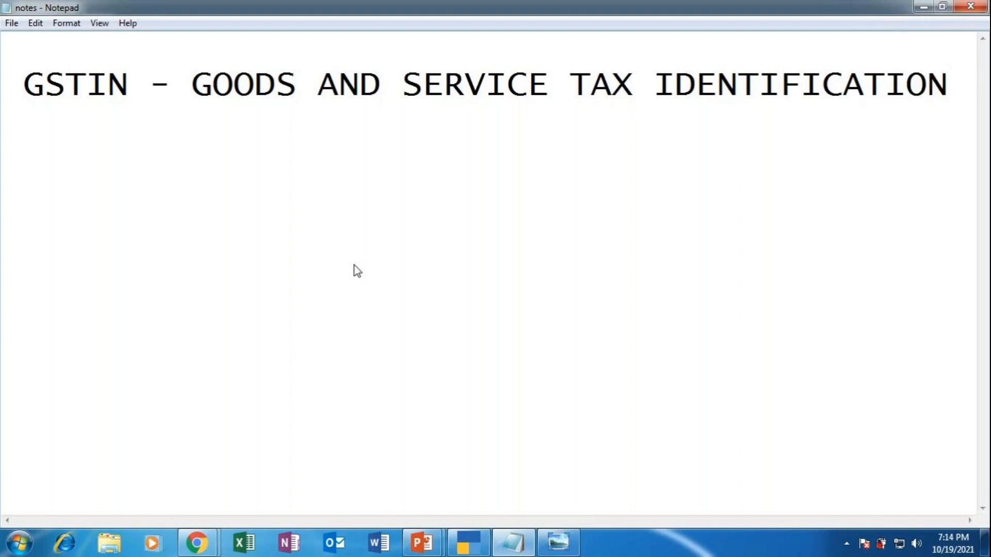
key("Return")
key("Tab")
type("NUMBE")
type("R")
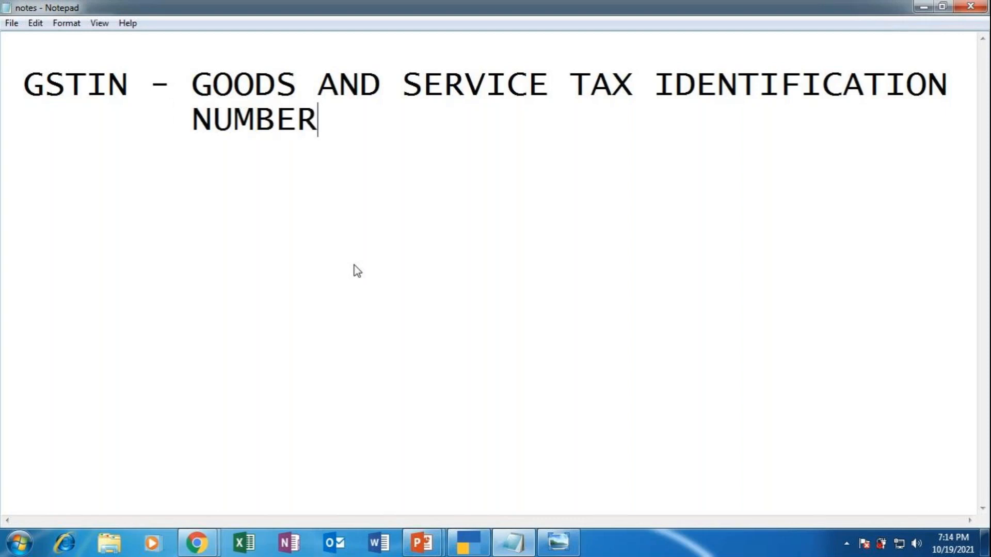
Leave a blank line below the definition and begin a sample line reading "GSTIN - 29"
key("Return")
key("BackSpace")
type("GST")
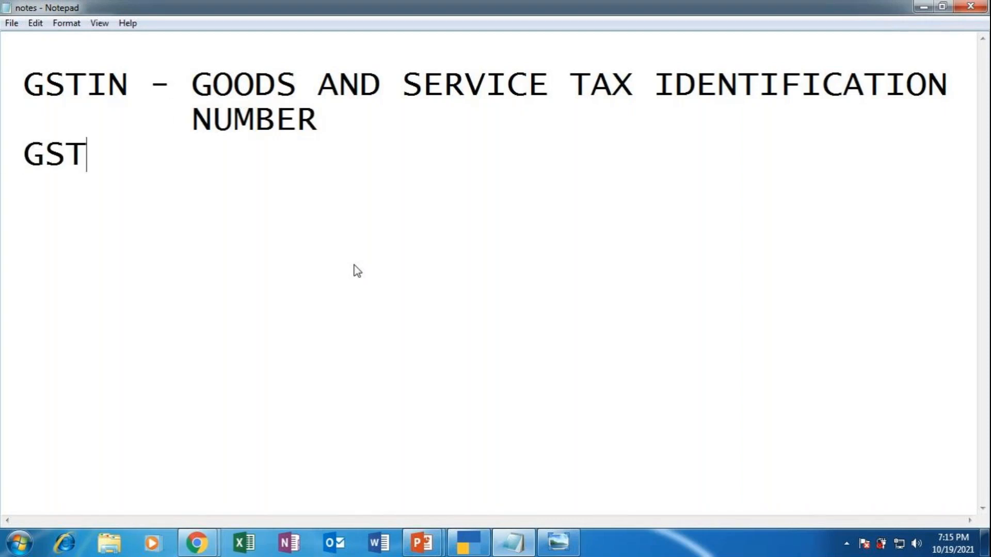
type("IN")
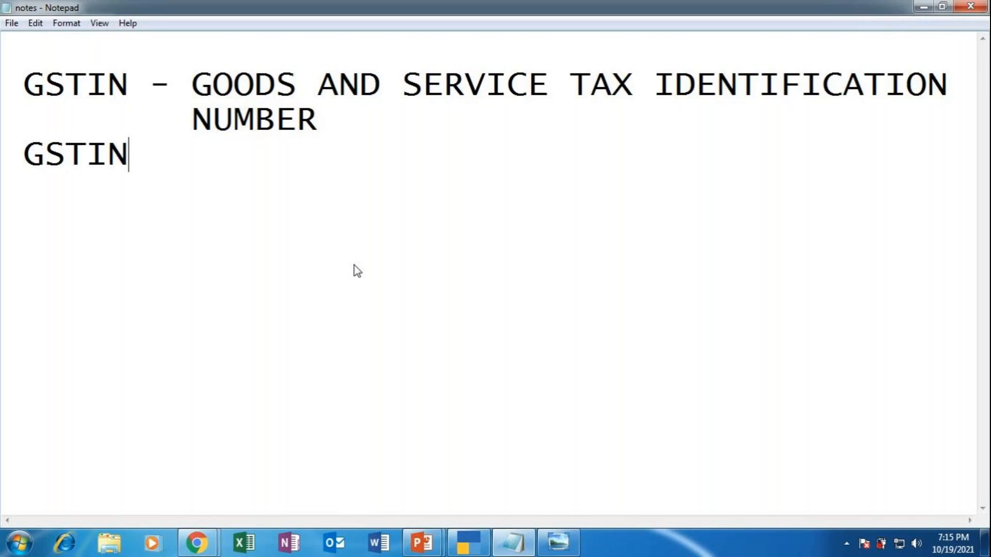
key("Left")
key("Left")
key("Left")
key("Left")
key("Left")
key("Return")
key("Right")
key("Right")
key("Right")
key("Right")
key("Right")
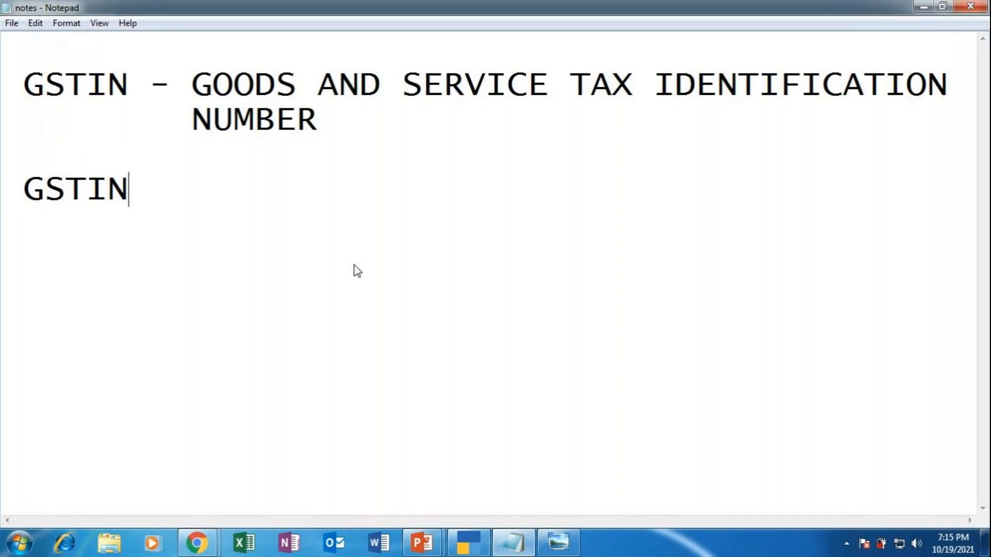
type("-")
type("29")
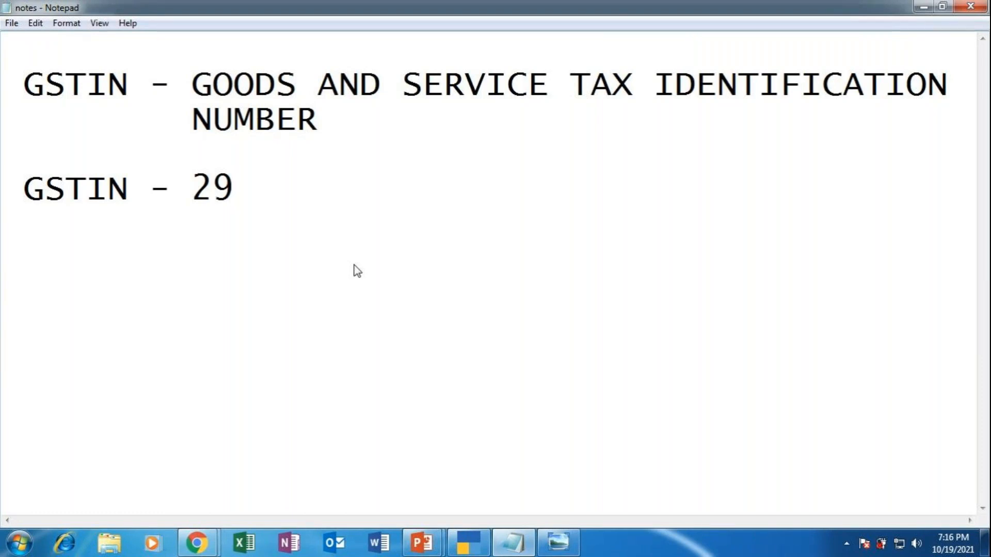
Complete the sample GSTIN after the leading 29 with made-up letters and digits
type("TYUIO0987Y")
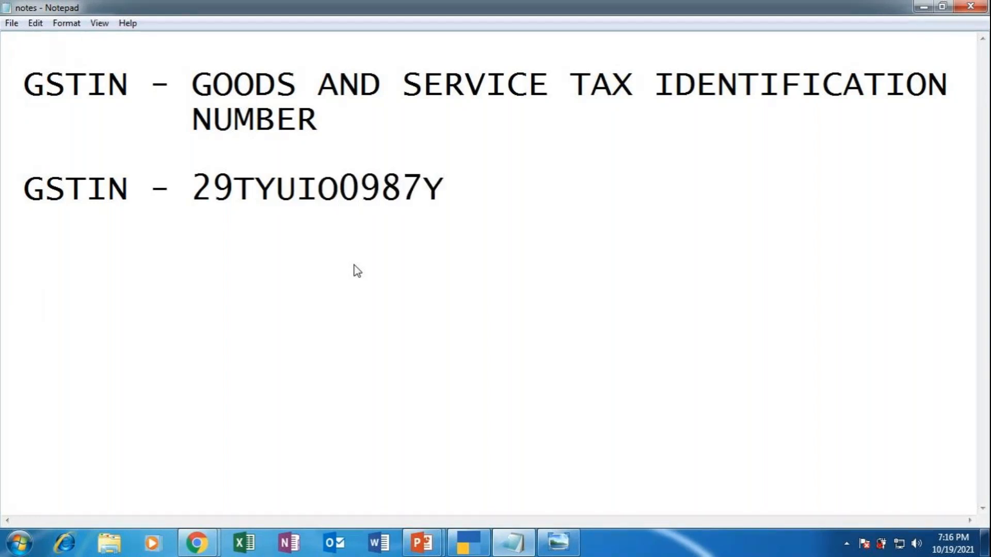
key("BackSpace")
type("y")
key("BackSpace")
type("Y")
type("UI")
key("BackSpace")
key("BackSpace")
type("89I")
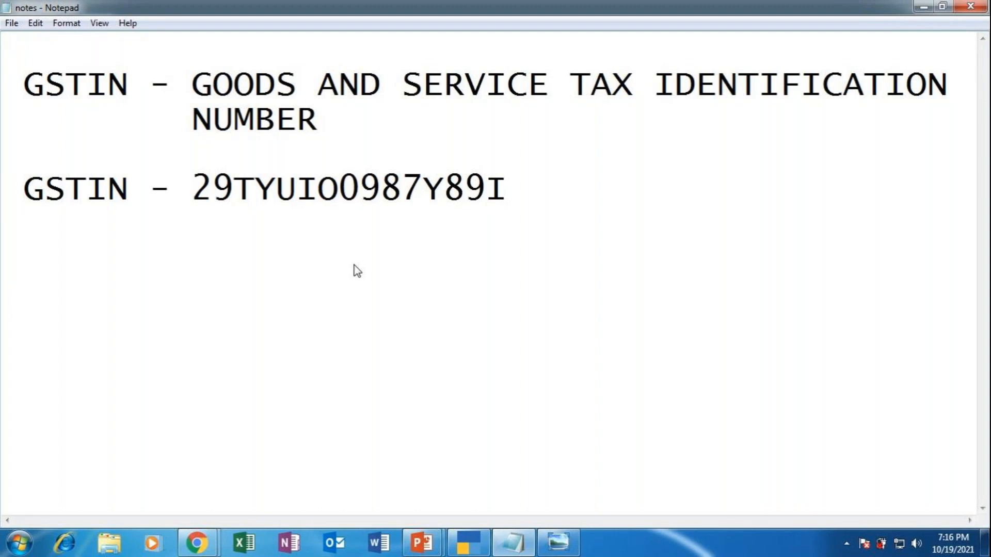
Highlight the entire sample GSTIN in the notes to point out its characters
left_click_drag(192, 189, 556, 215)
left_click(298, 286)
left_click_drag(212, 187, 521, 197)
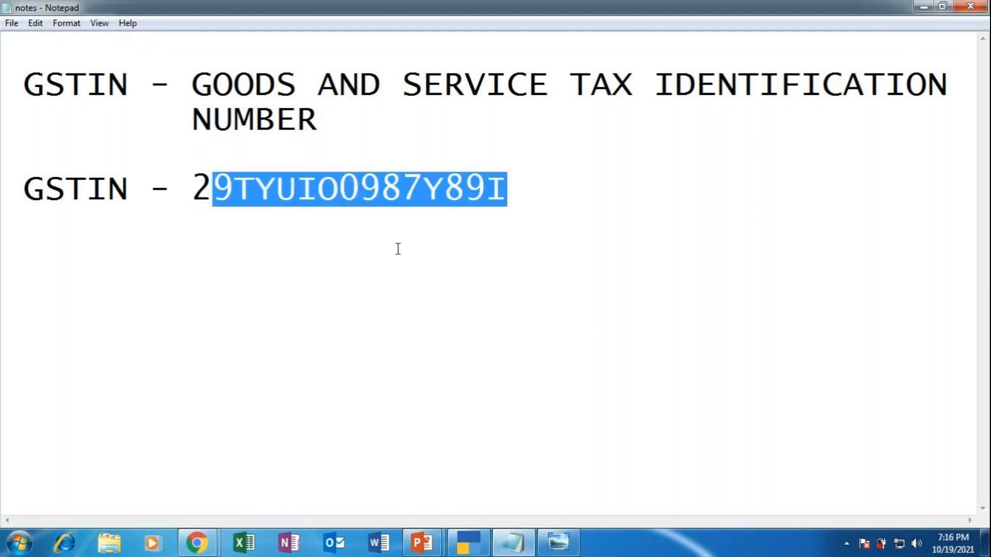
left_click(328, 252)
left_click_drag(191, 188, 533, 221)
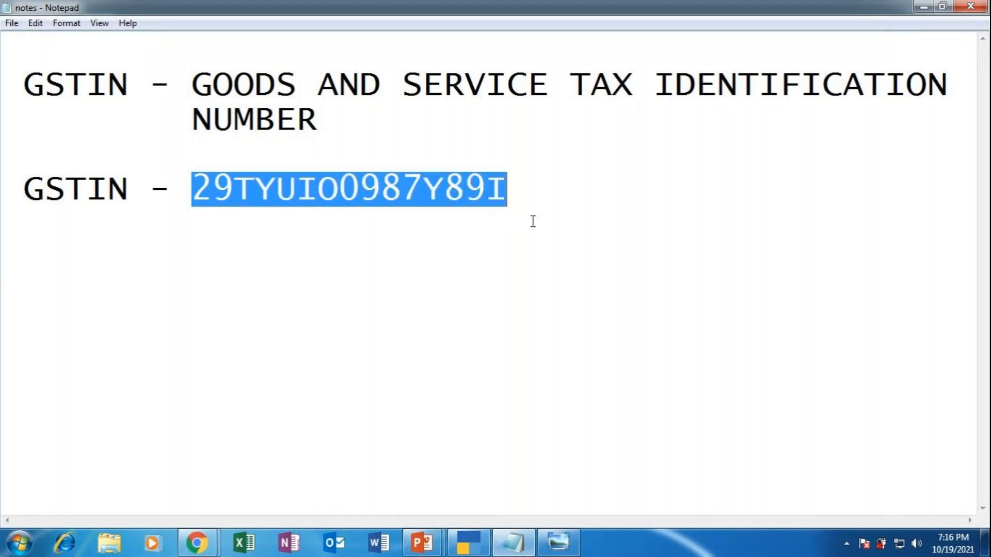
Highlight the ten-character PAN portion of the sample GSTIN after its state code, and separately its last three characters
left_click(462, 235)
left_click_drag(212, 187, 356, 189)
left_click(213, 212)
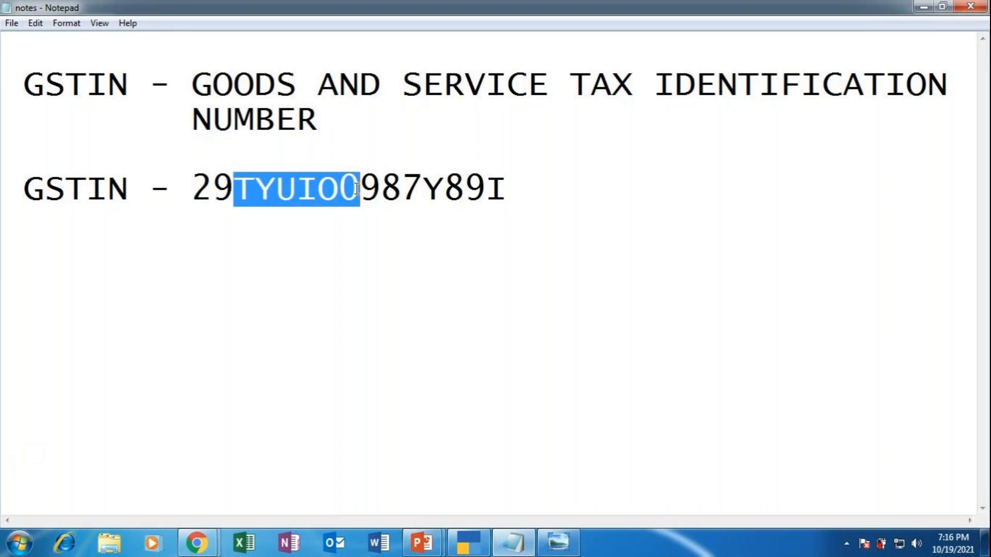
left_click_drag(366, 187, 442, 188)
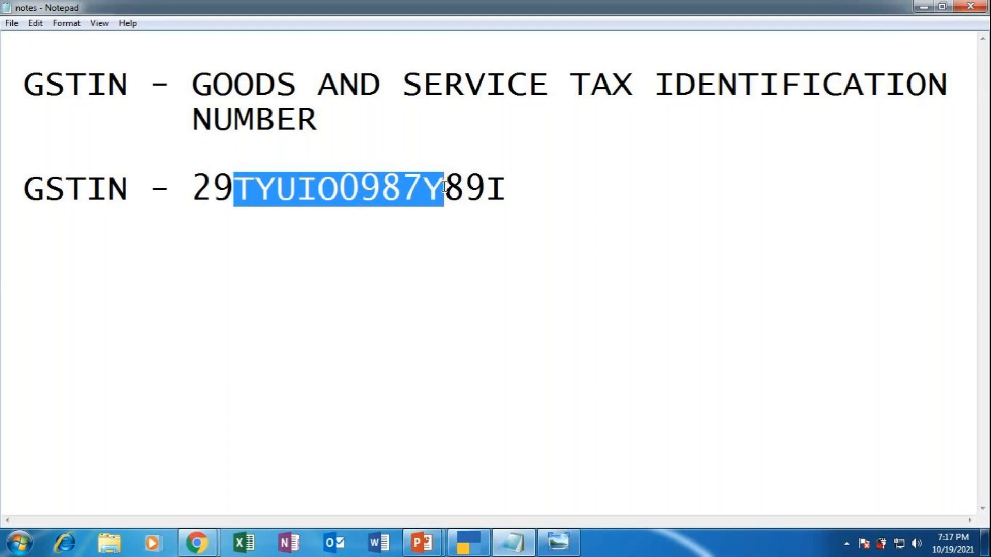
left_click(423, 189)
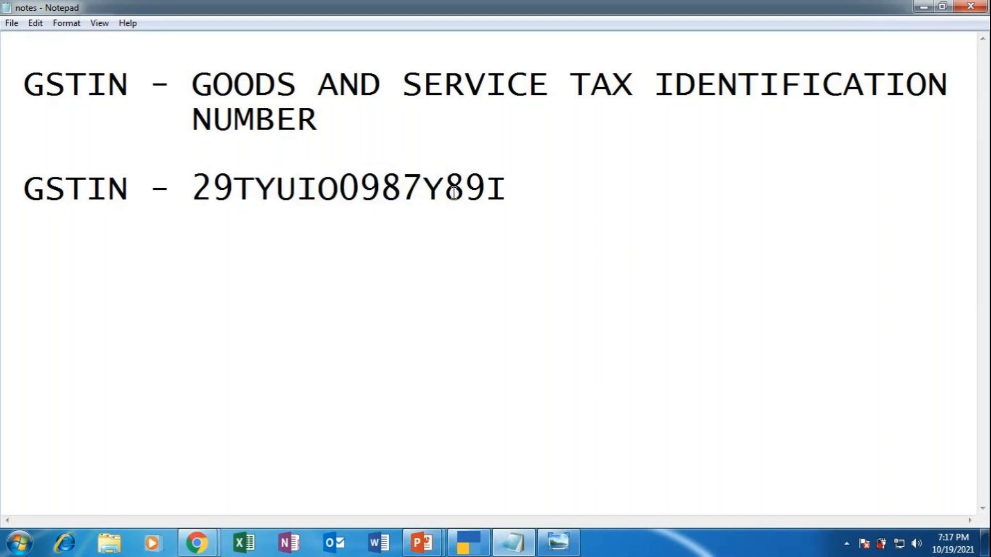
left_click_drag(444, 188, 506, 193)
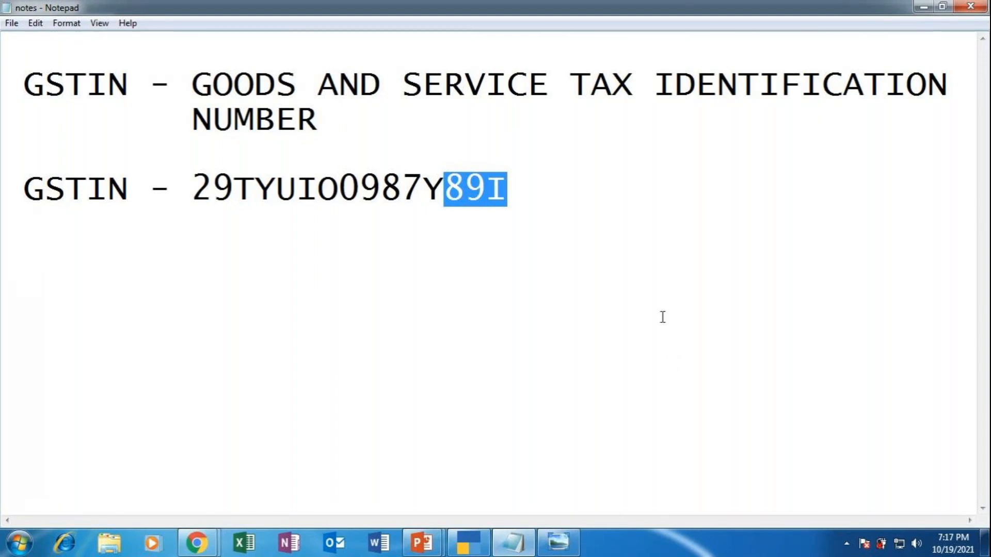
left_click(359, 261)
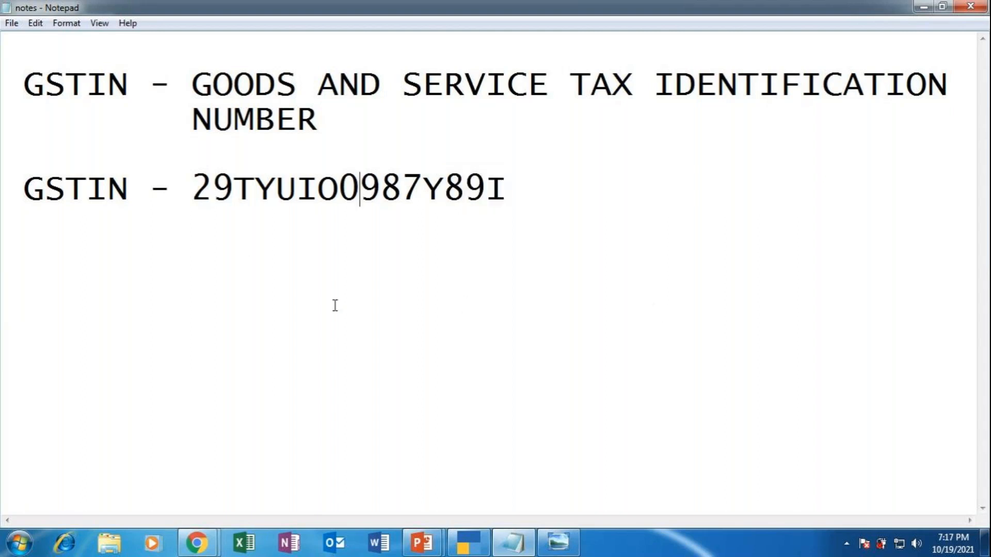
Highlight the sample GSTIN's state code, PAN portion and last three characters one by one, ending with the whole number
left_click_drag(197, 196, 239, 223)
left_click(254, 221)
left_click_drag(234, 190, 435, 207)
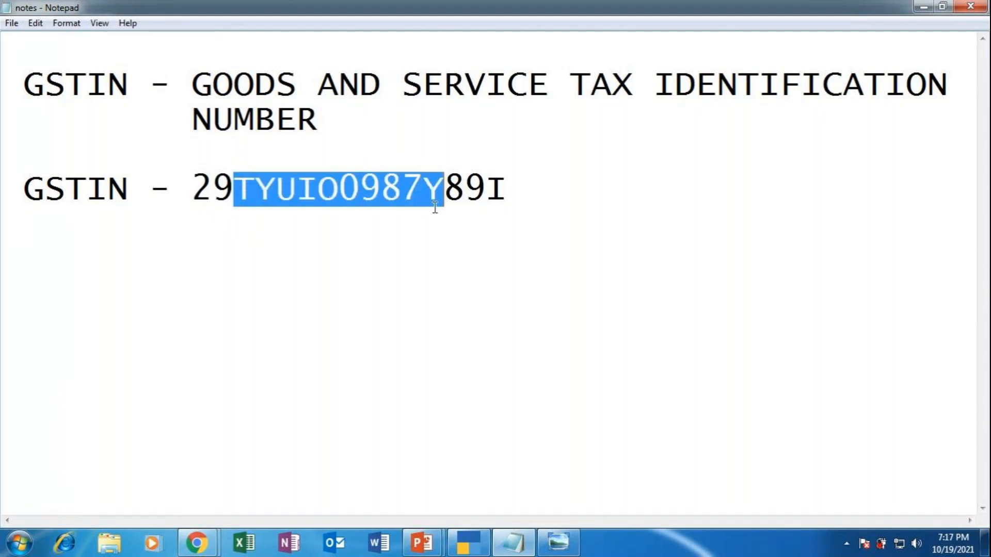
left_click(433, 238)
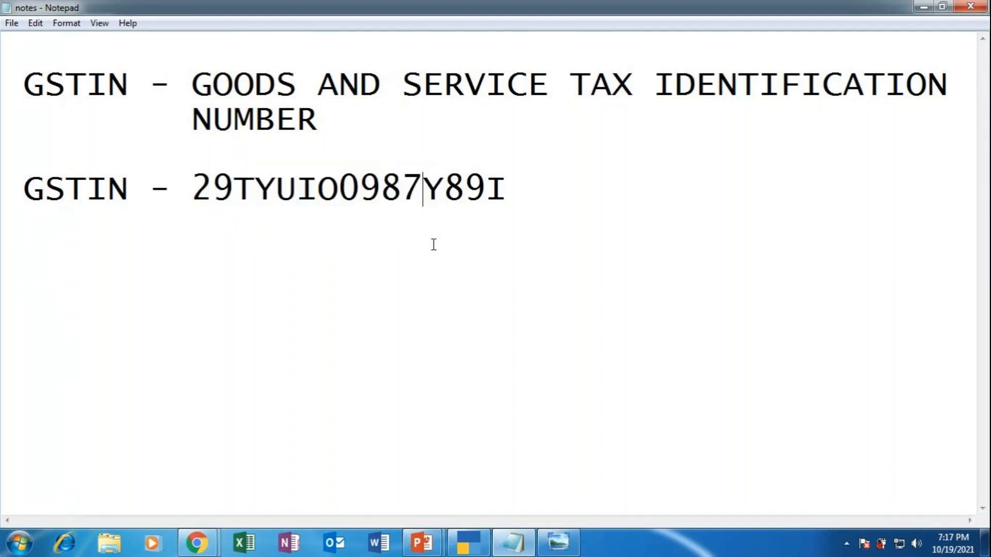
left_click(456, 193)
left_click_drag(456, 193, 504, 195)
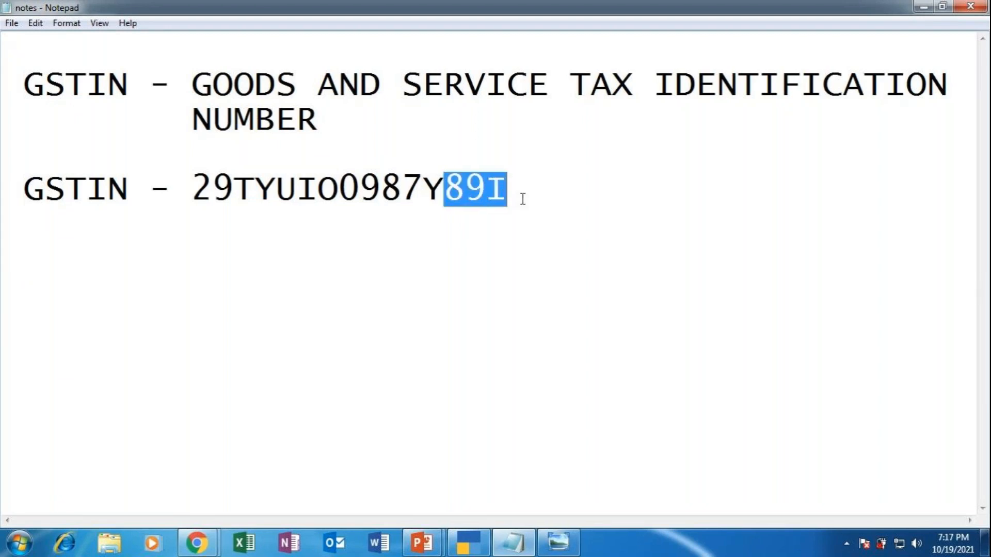
left_click(508, 277)
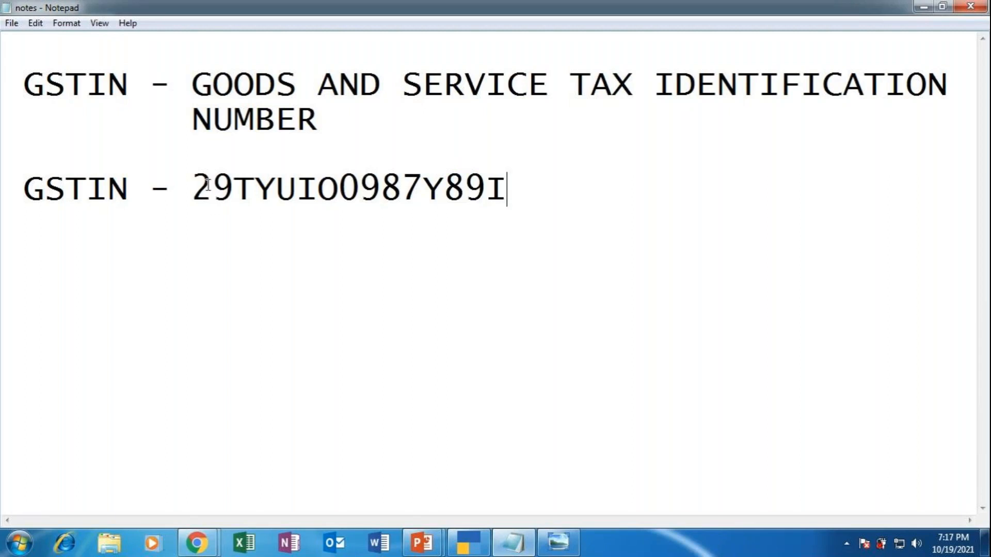
left_click_drag(192, 189, 499, 187)
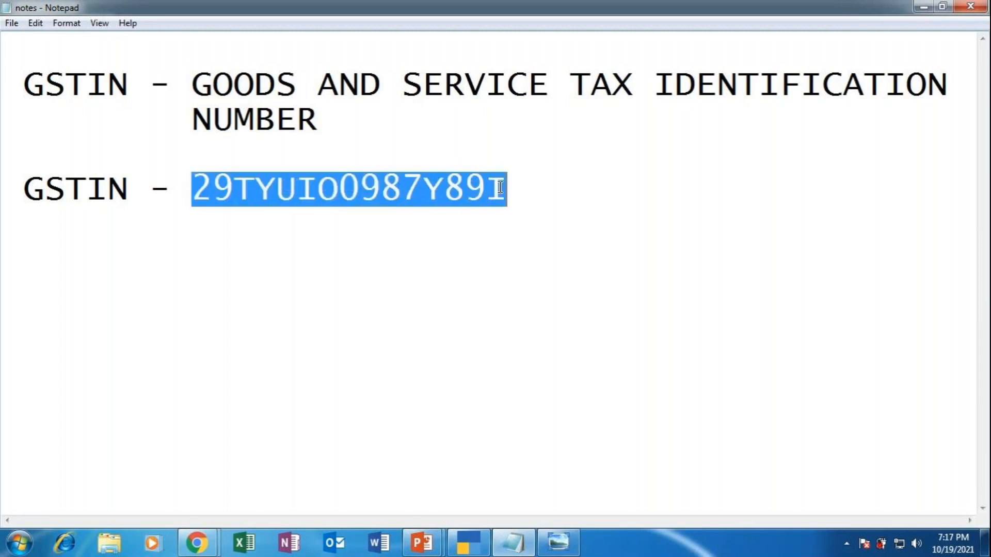
Add the description "- 15 DIGIT PAN BASED" after the sample GSTIN on the same line
left_click(536, 213)
type("-")
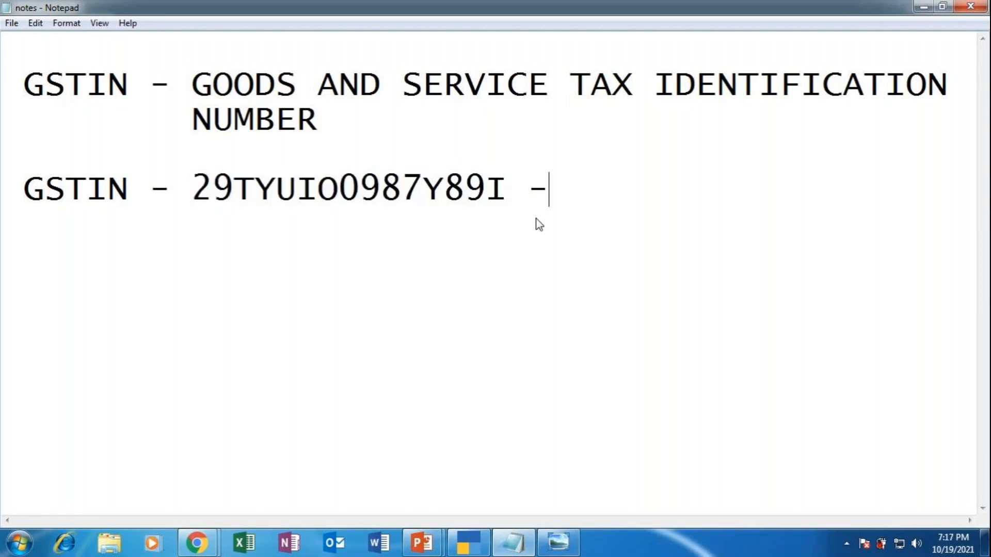
type(" 15 DIGI")
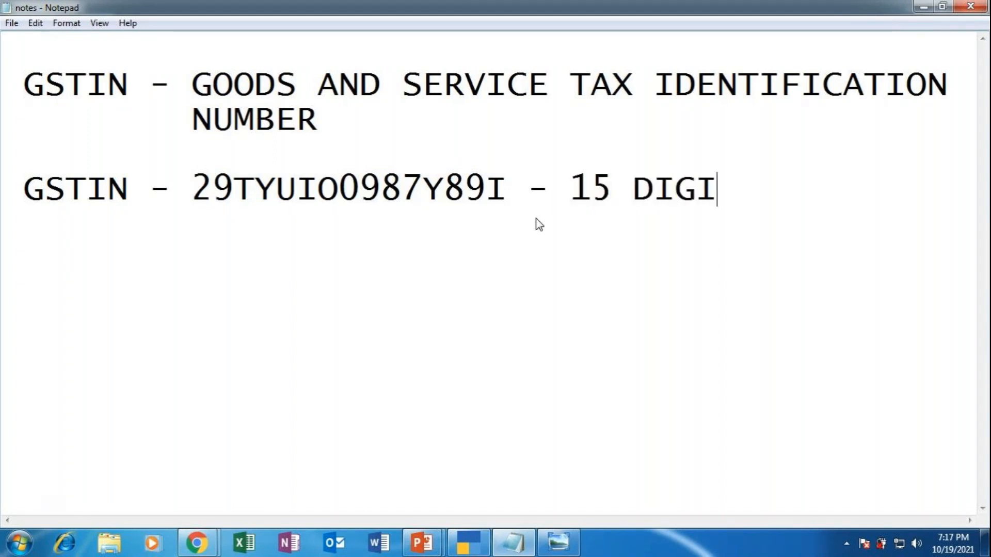
type("T")
type(" PAN ")
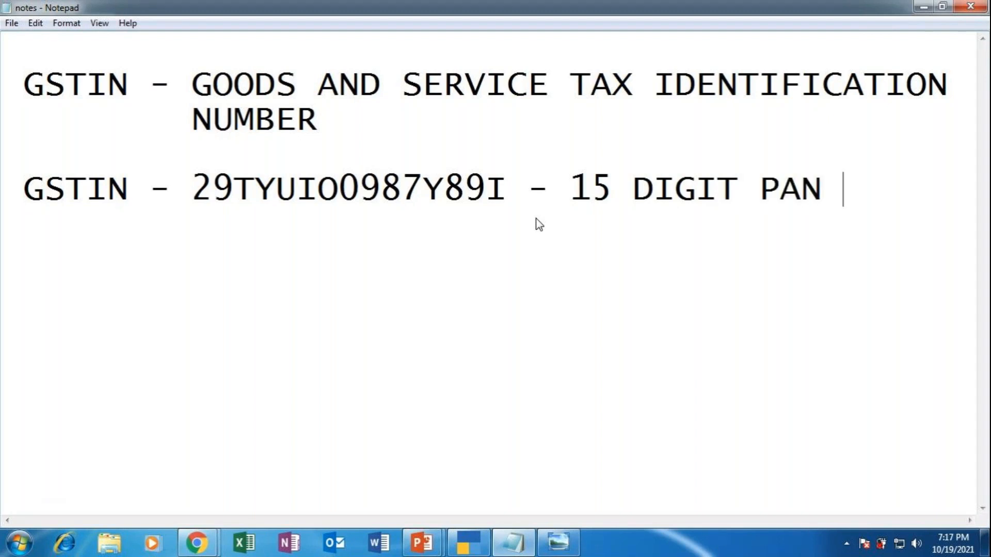
type("BASED ")
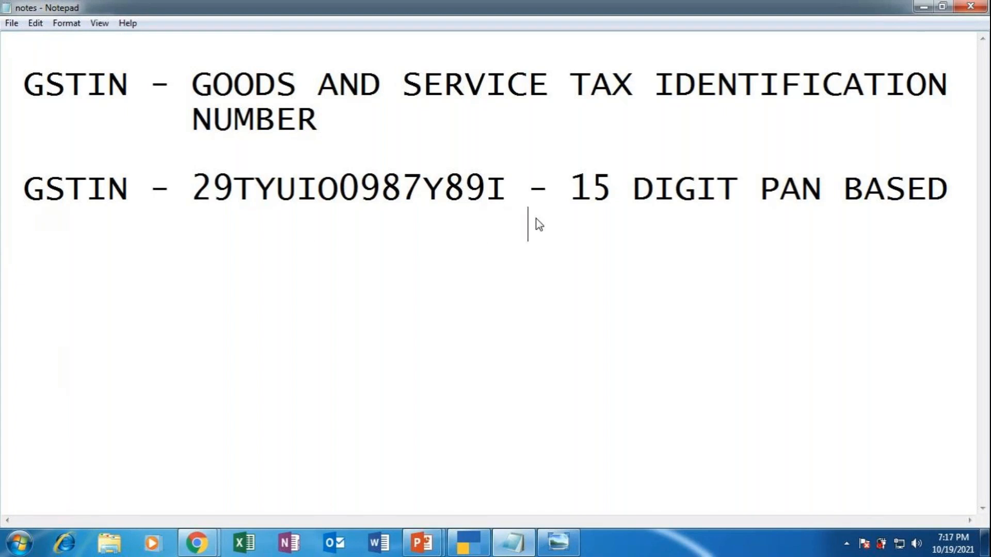
Finish the description with "ALPHA NUMERIC" and "CHARACTER" on two lines aligned below "15 DIGIT", and point out the sample GSTIN
type("                           ALP")
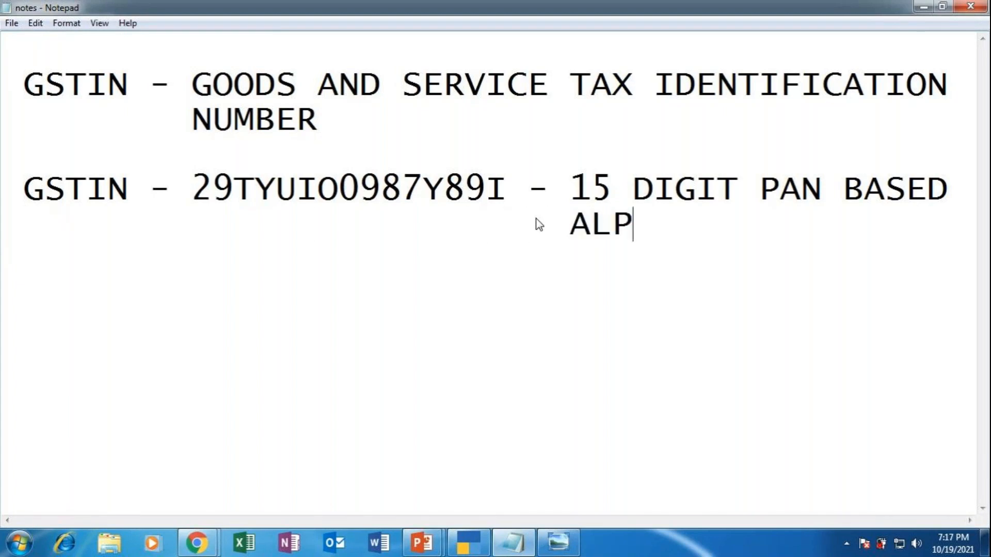
type("HA NU")
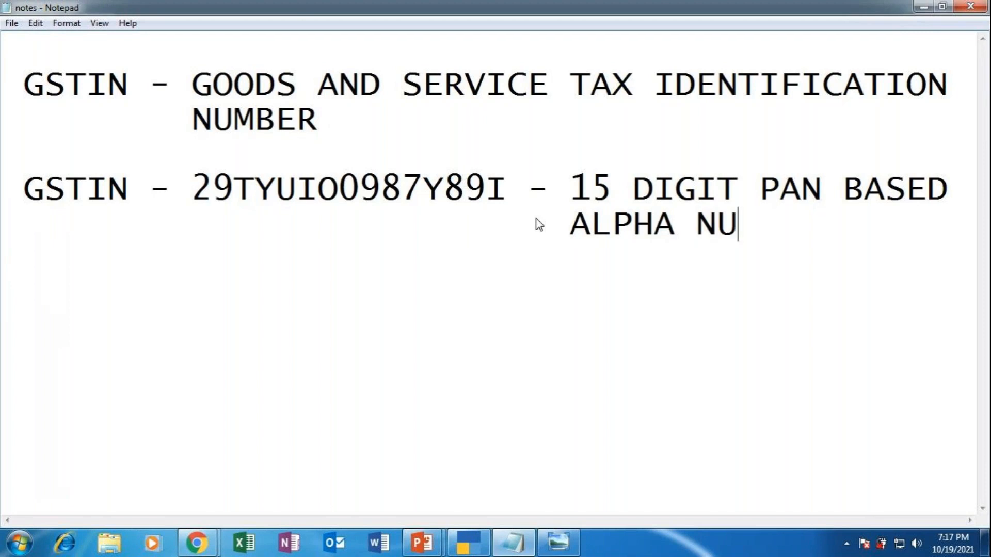
type("MERIC CHAR")
key("BackSpace")
key("BackSpace")
key("BackSpace")
key("BackSpace")
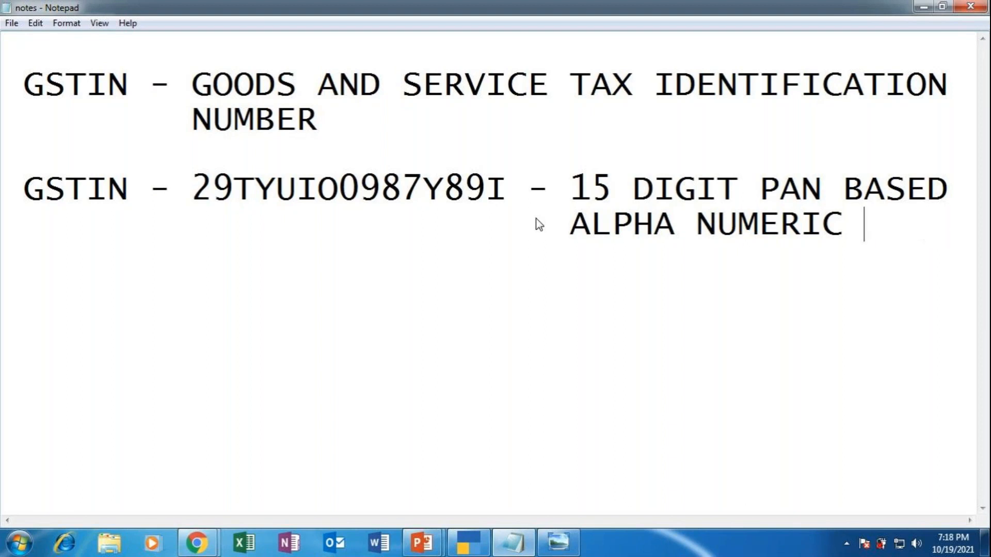
key("Return")
type("CHARAC")
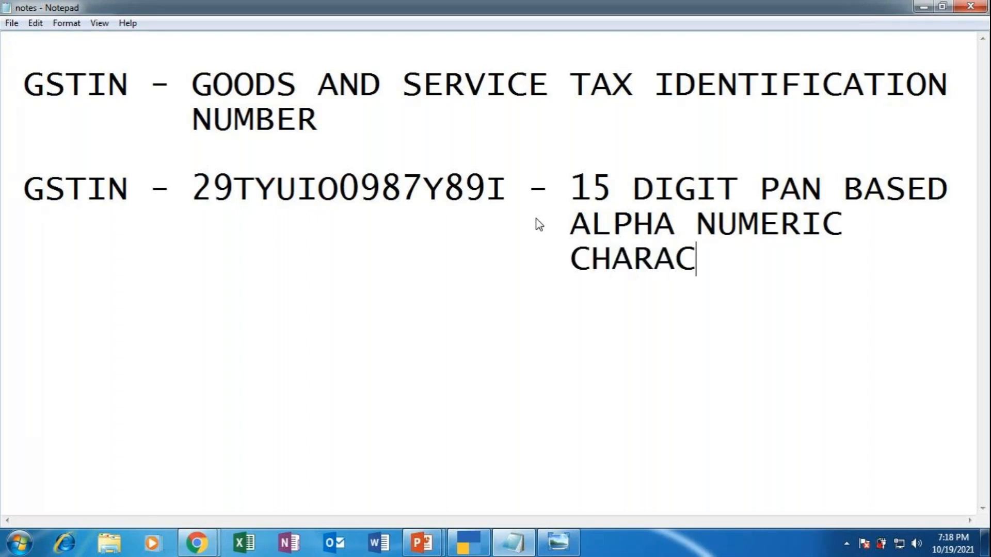
type("TER")
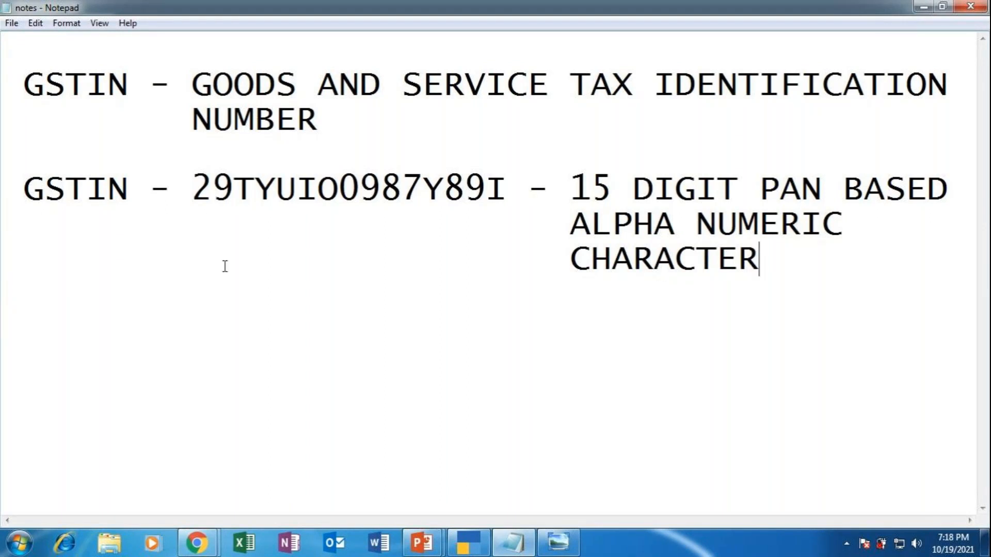
left_click_drag(193, 189, 526, 194)
Switch to Chrome and search Google for "state code of maharashtra for gst" in a new tab
key("alt+Tab")
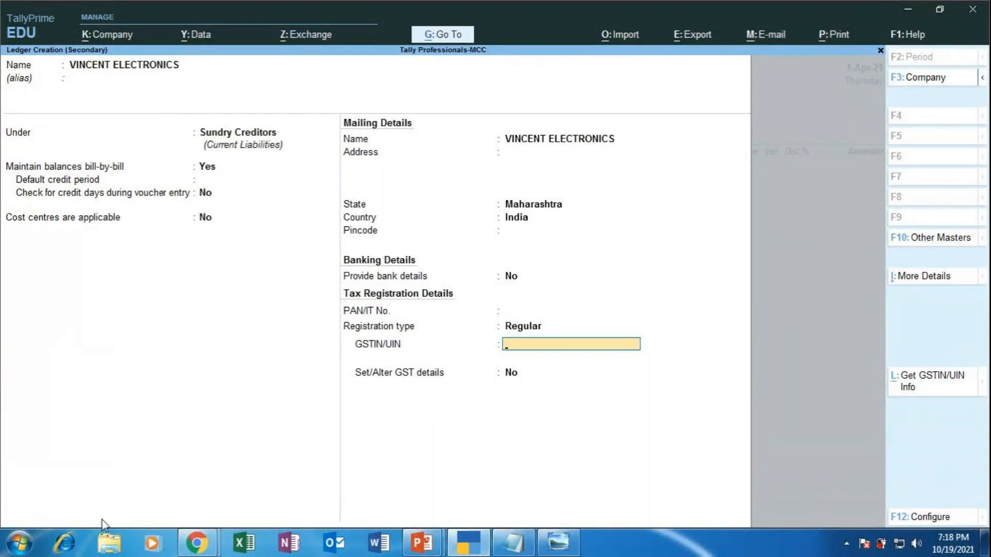
mouse_move(199, 548)
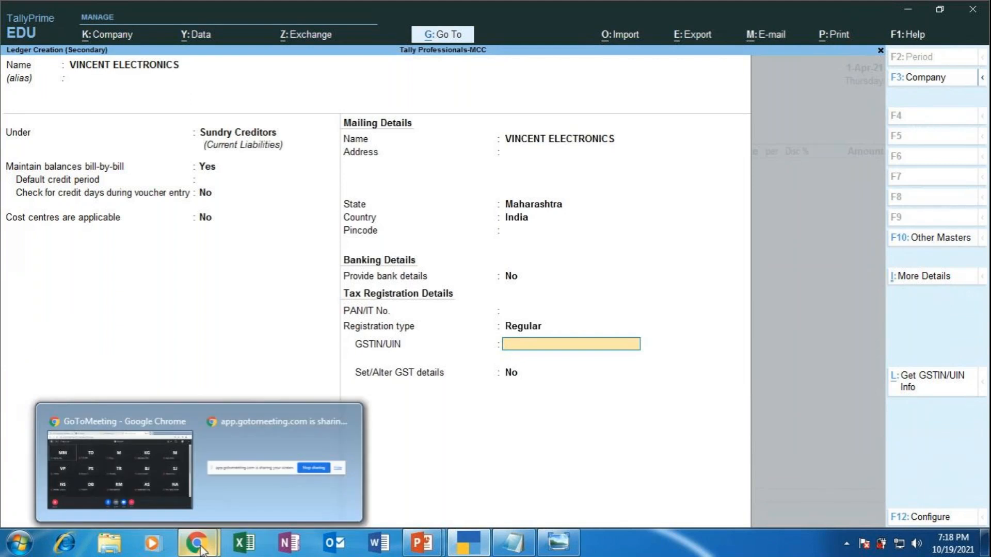
left_click(202, 547)
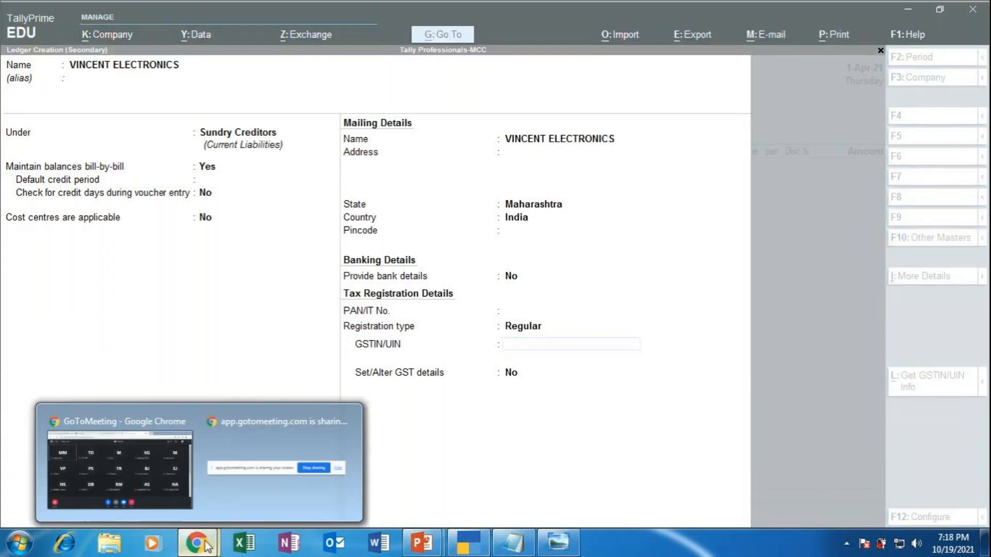
left_click(172, 451)
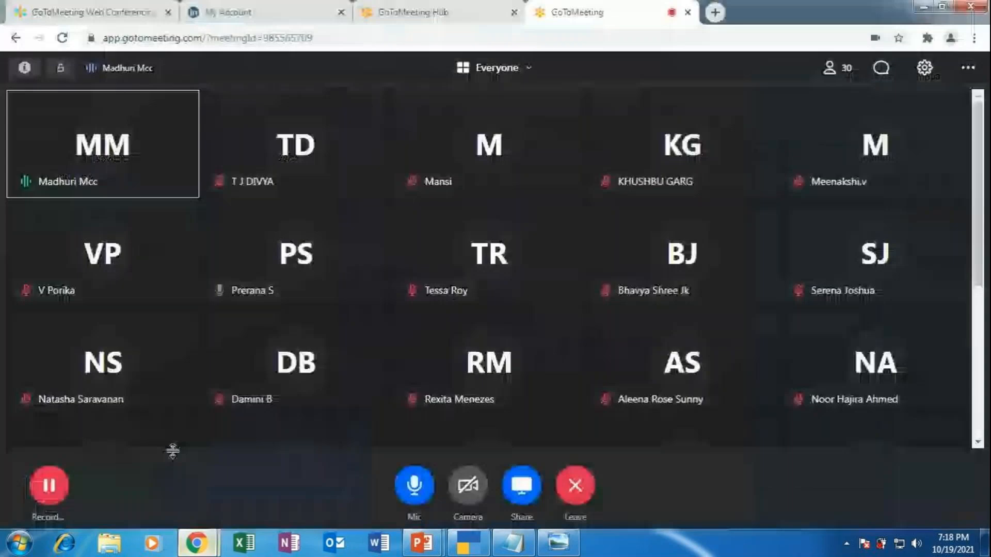
left_click(714, 12)
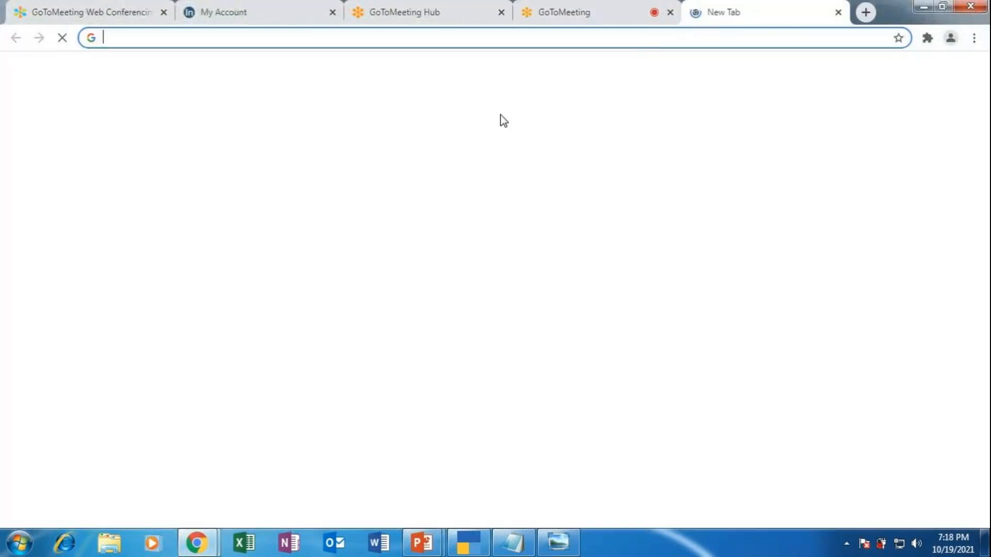
left_click(425, 280)
type("S")
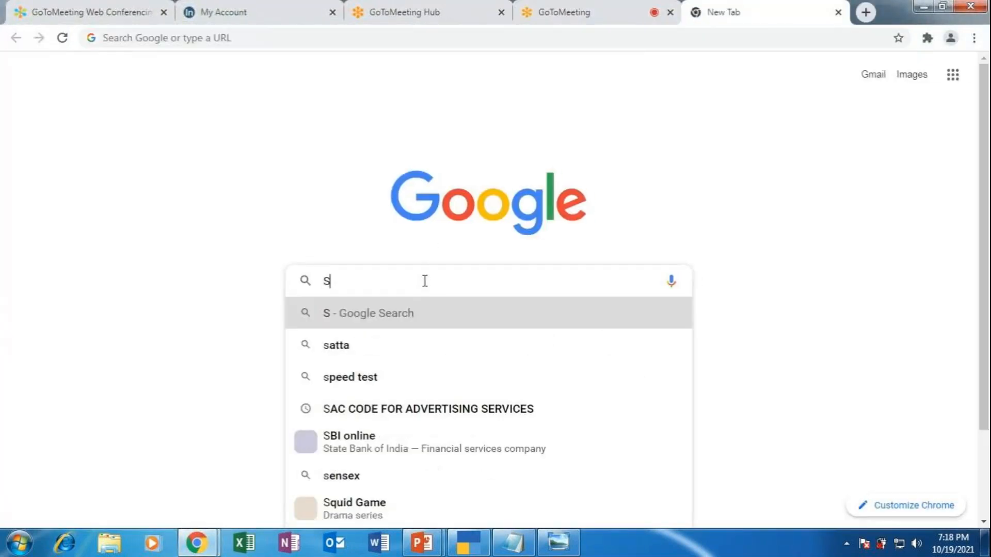
type("TATE")
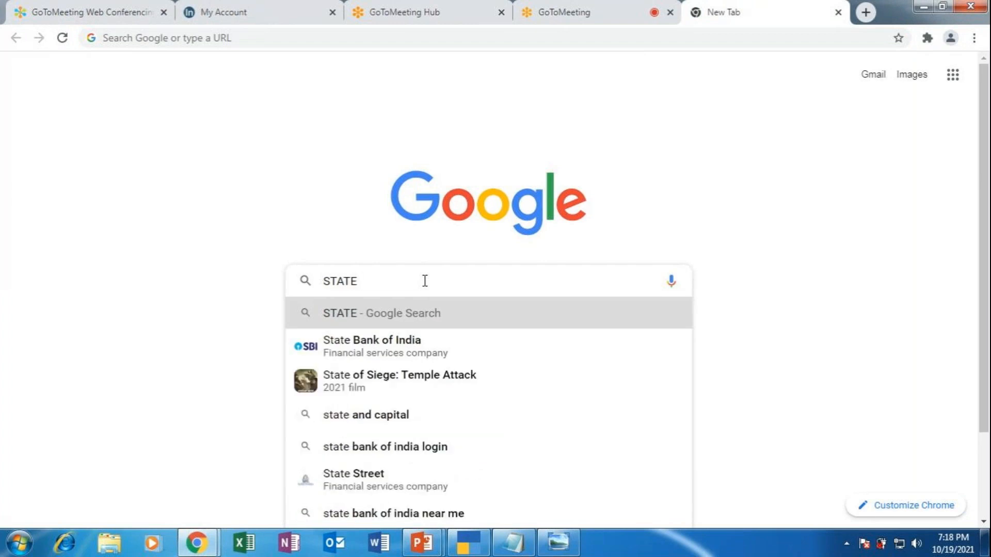
type(" CODE OF MA")
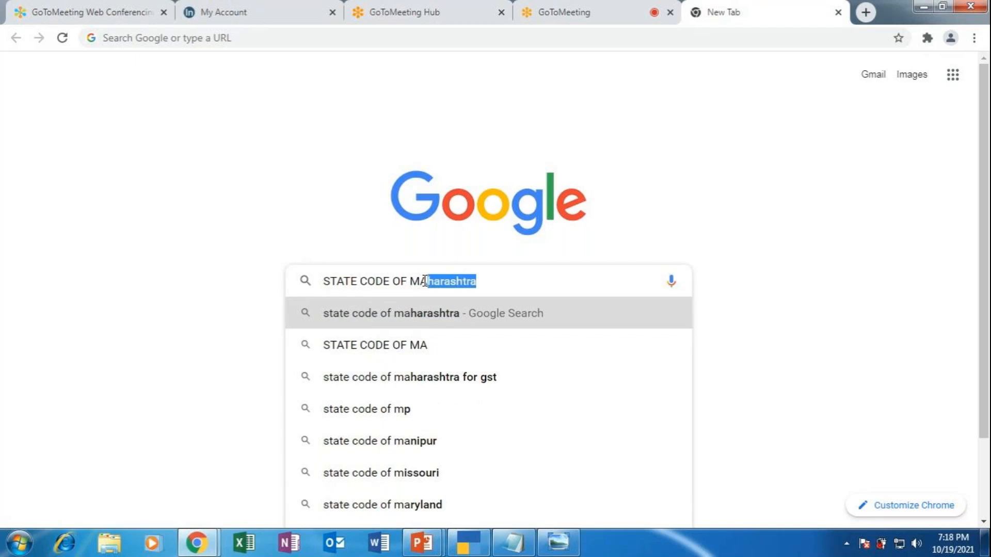
type("HA")
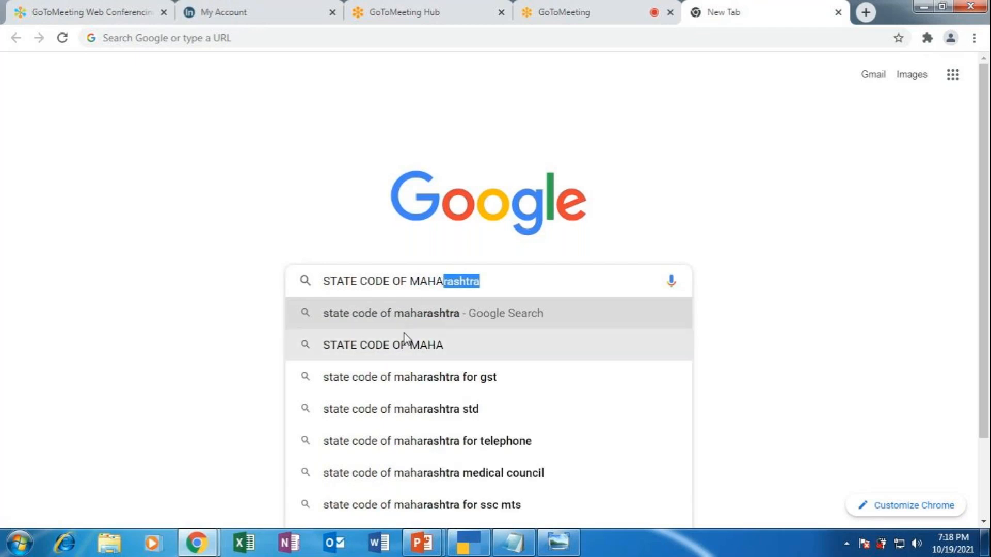
left_click(411, 380)
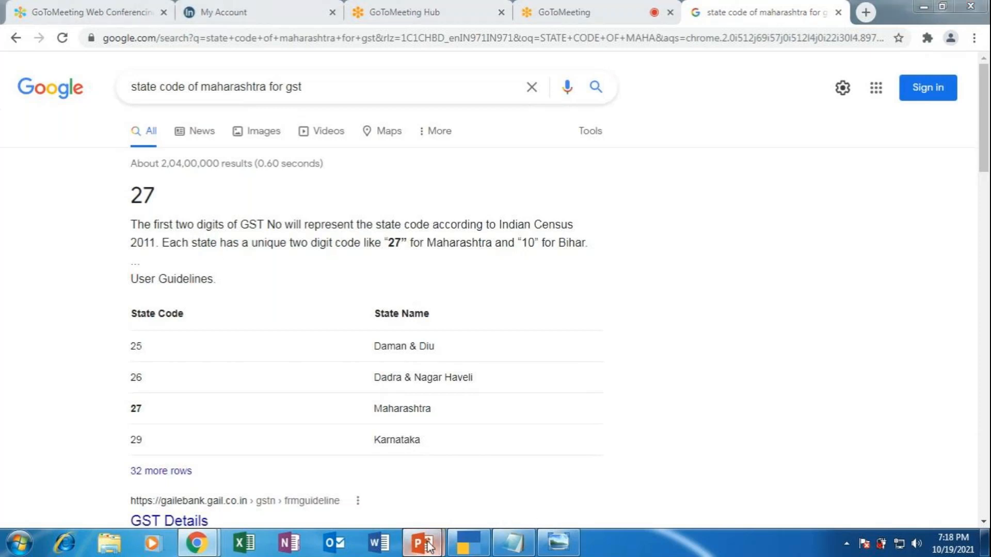
Switch to TallyPrime and fill in the VINCENT ELECTRONICS ledger's GSTIN/UIN with a made-up number starting with state code 27
left_click(465, 548)
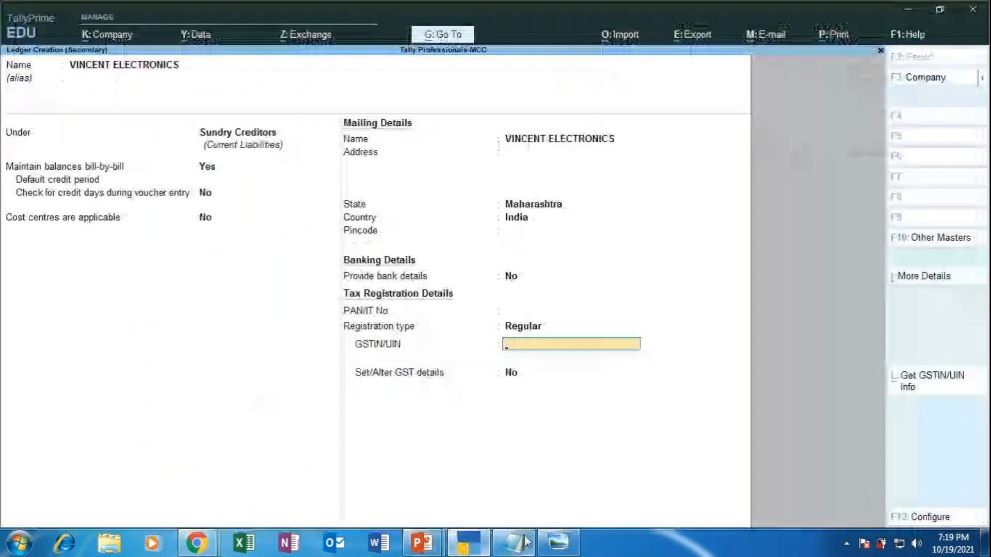
type("27")
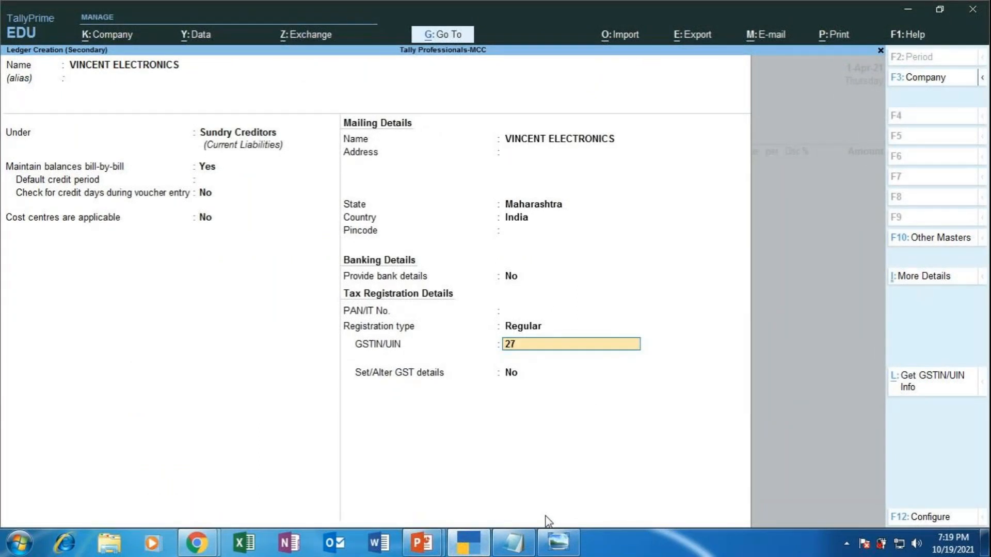
type("IOPUY9087T78Y")
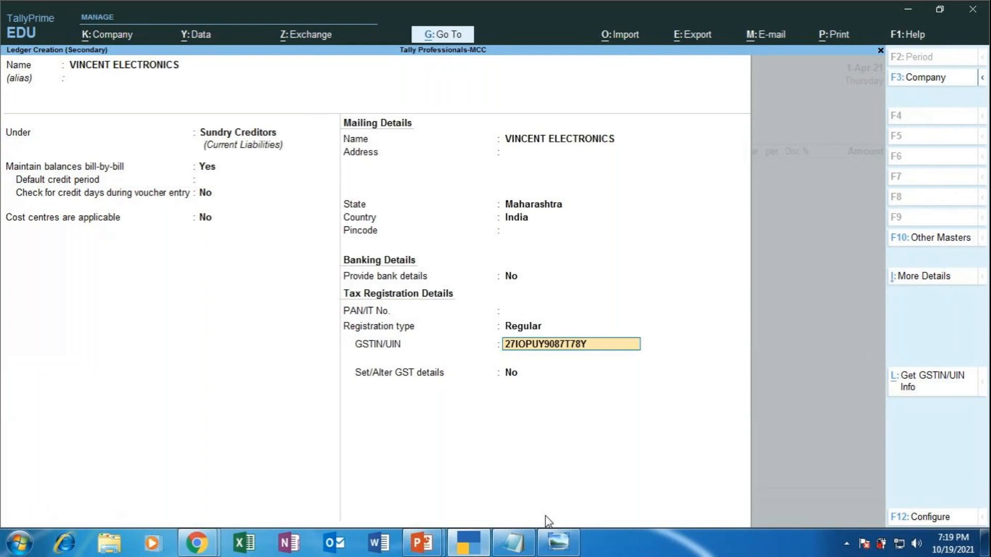
Try to get the GSTIN/UIN info, keep the entered number, and set Set/Alter GST details to Yes
key("ctrl+l")
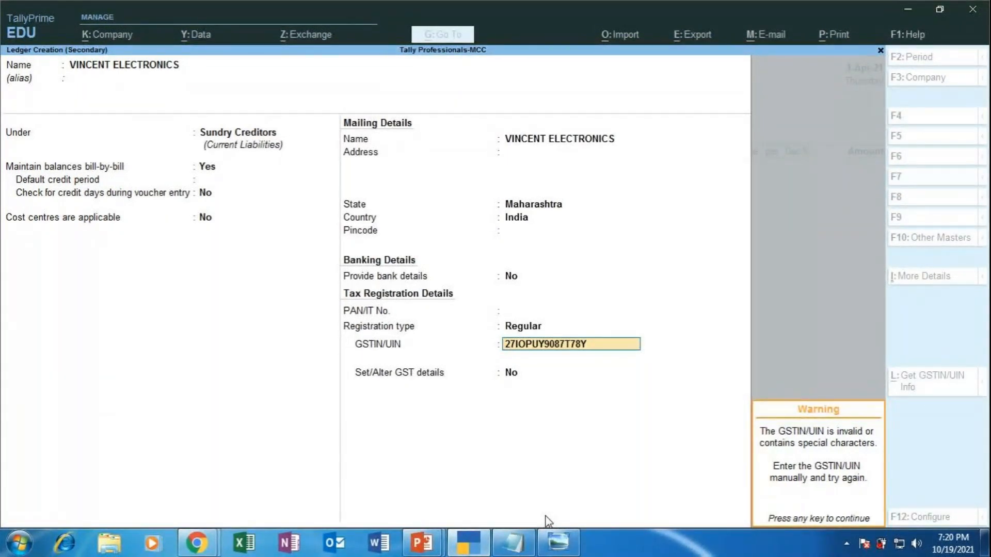
key("Return")
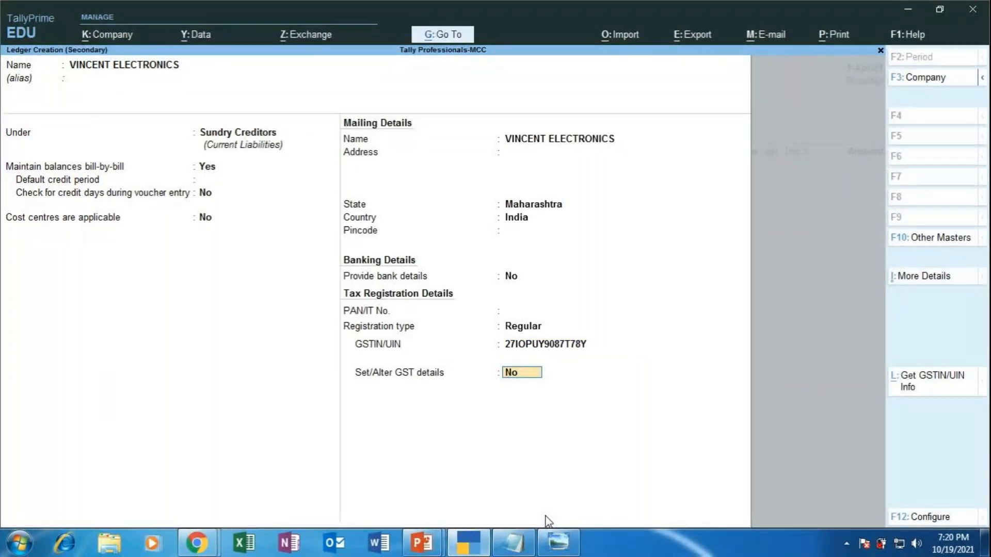
type("YES")
key("Return")
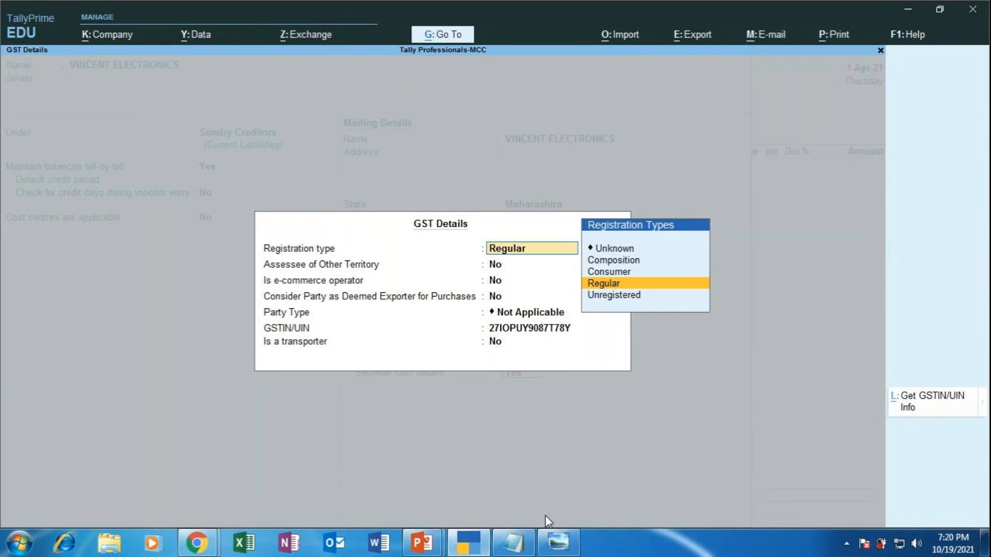
Accept the GST details with Regular registration and the remaining defaults, and save the VINCENT ELECTRONICS ledger
key("Return")
key("Return")
key("Return")
key("Return")
key("Return")
key("Return")
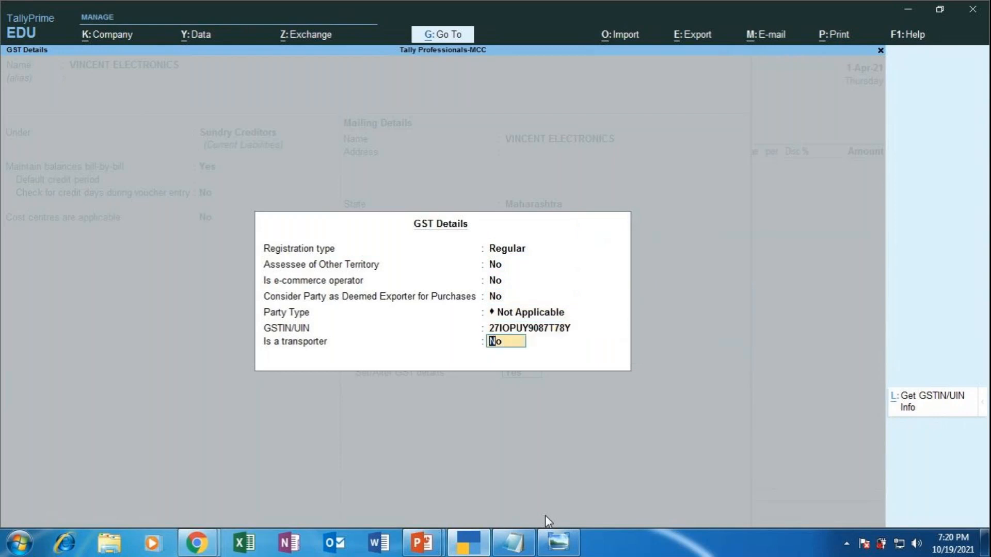
key("Return")
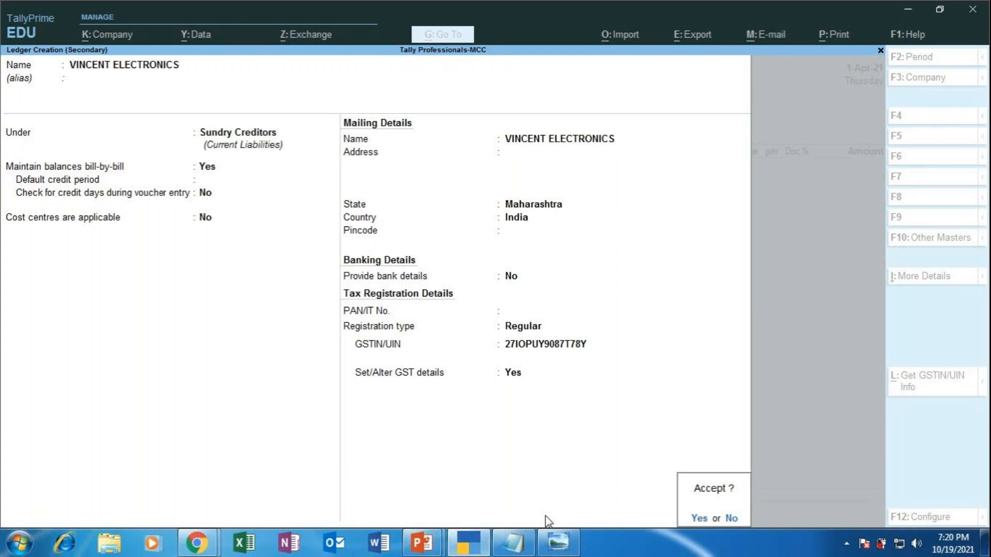
key("Return")
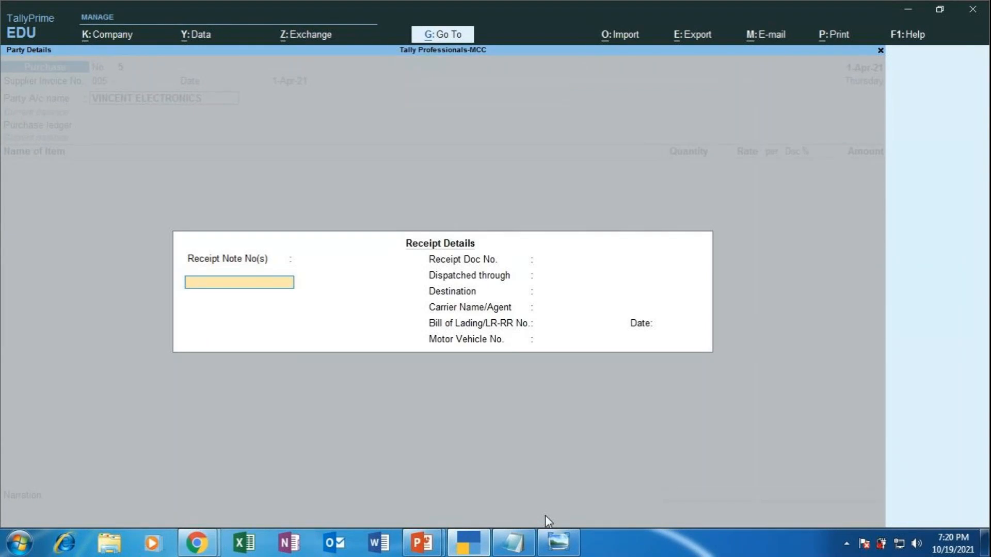
Switch to Windows Photo Viewer and examine the GRN number field on the sample Goods Received Note
left_click(558, 542)
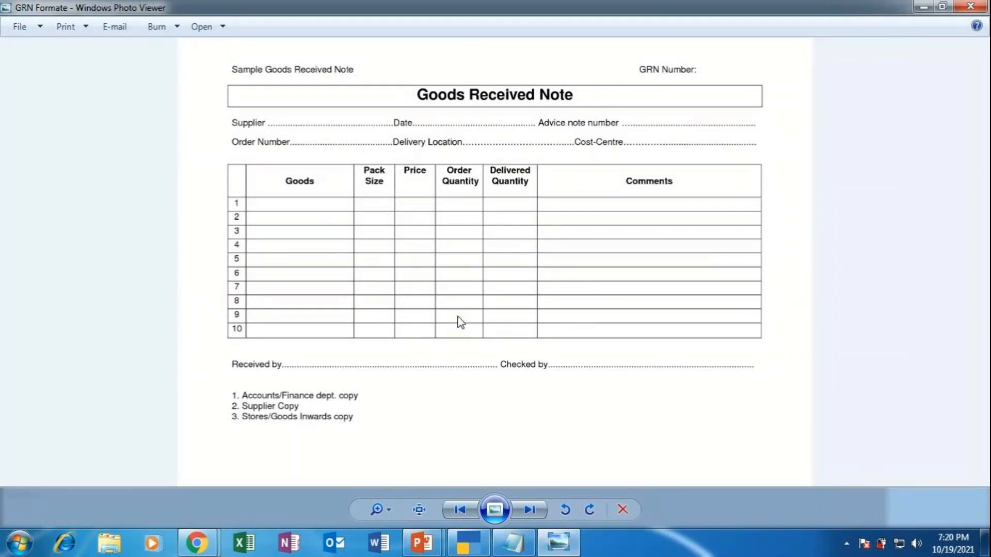
left_click(479, 540)
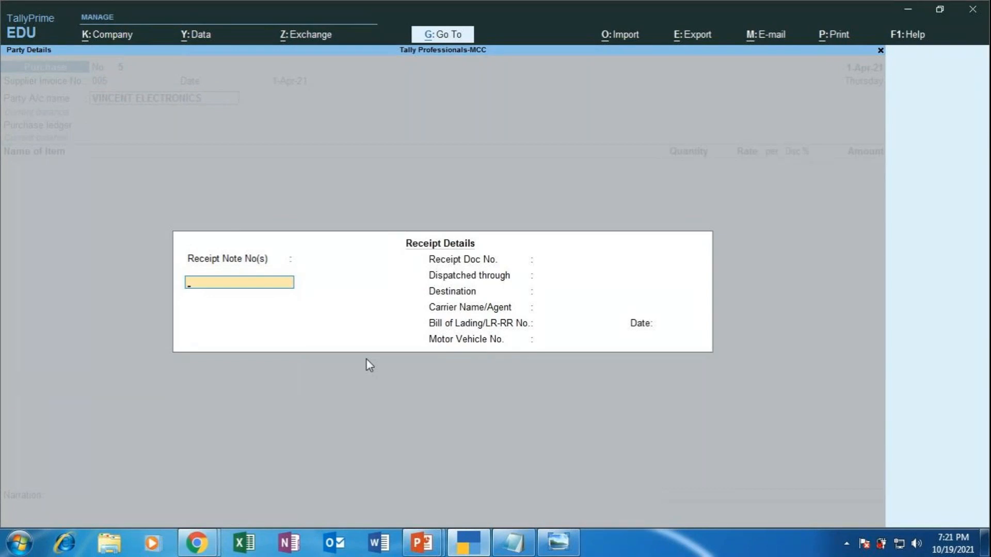
left_click(558, 542)
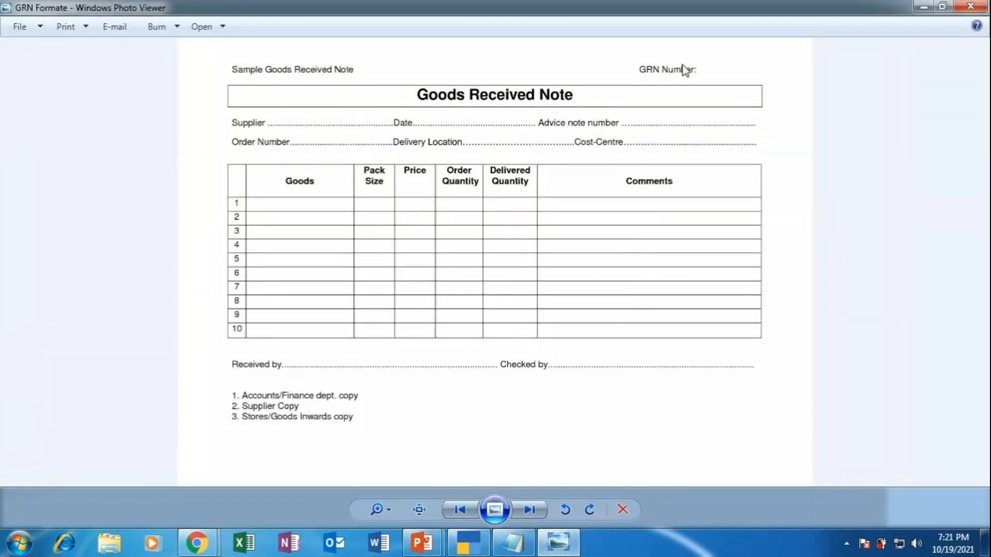
Switch to TallyPrime and enter receipt note number 001 dated 1-Apr-21, with receipt doc number 1
left_click(471, 546)
type("001")
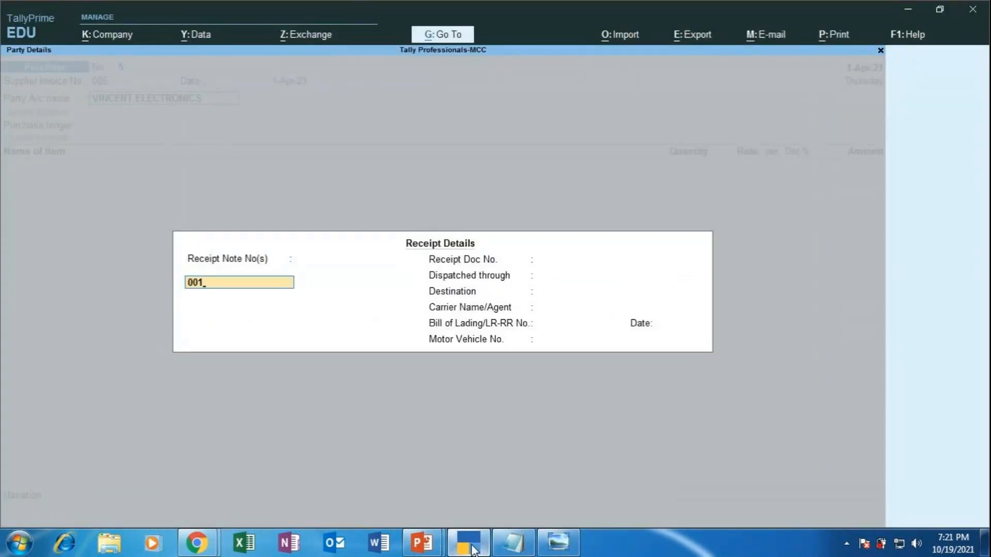
key("Return")
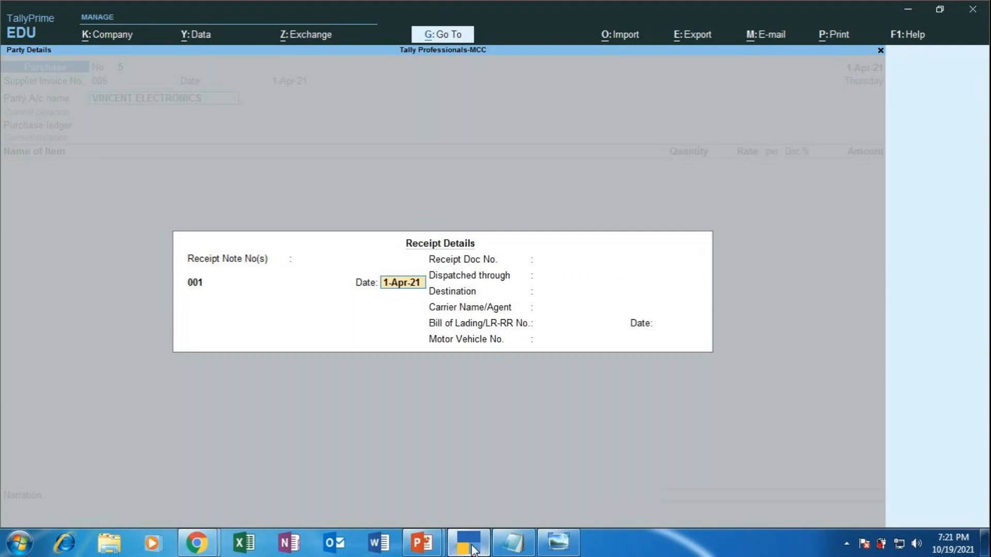
key("Return")
key("Return")
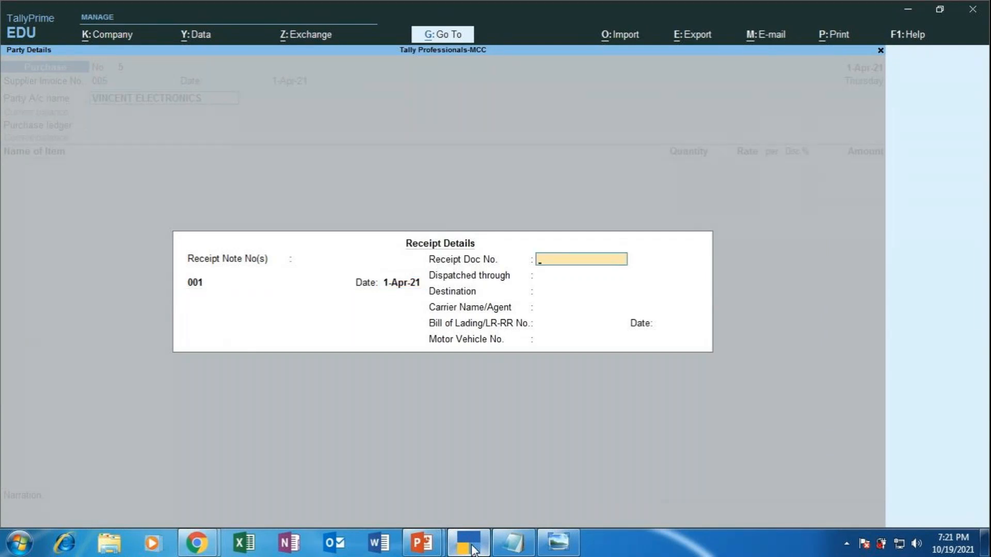
type("1")
key("Return")
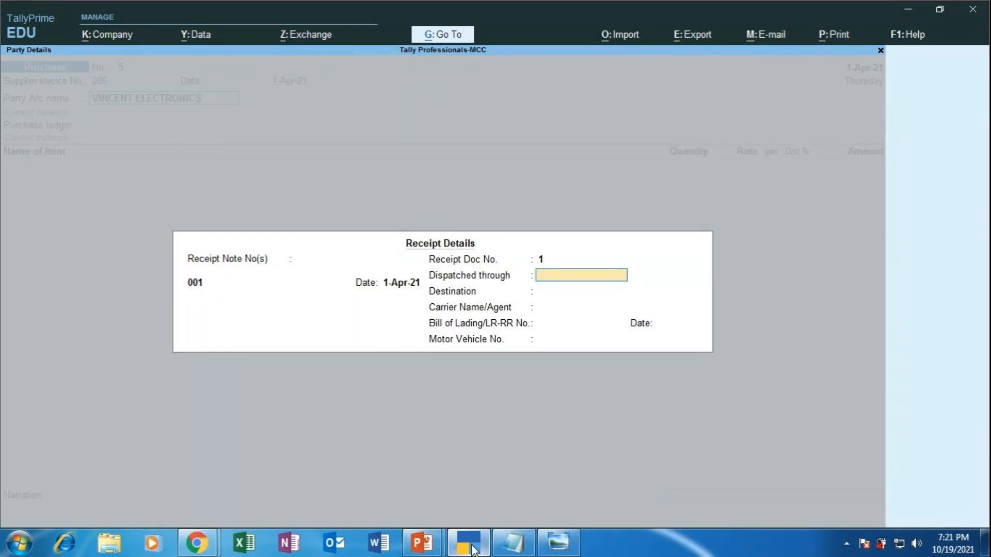
Consult the purchase exercises in the MAPR presentation, and in TallyPrime enter dispatch through TEMPOVAN, destination BANGALORE and carrier KIRAN TRANSPORTERS
left_click(422, 542)
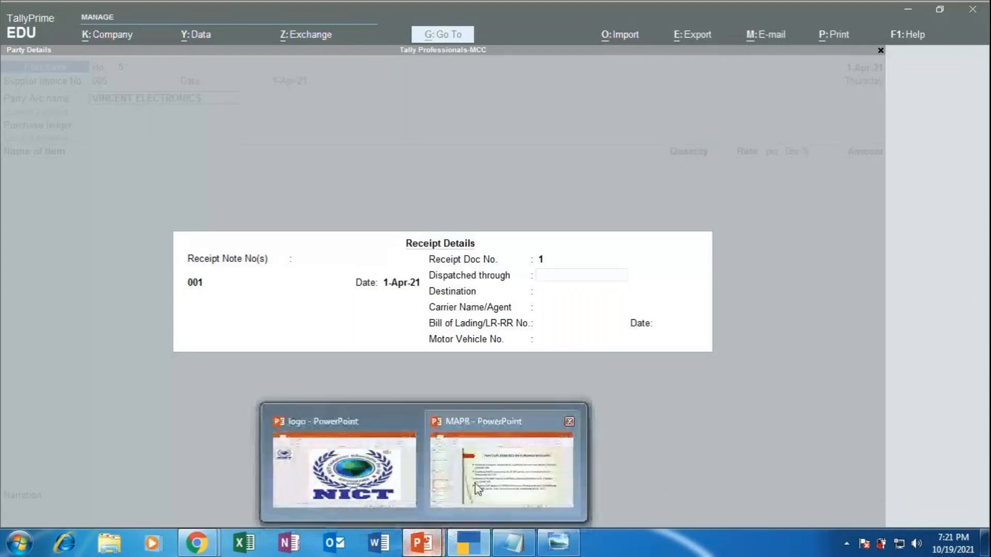
left_click(477, 489)
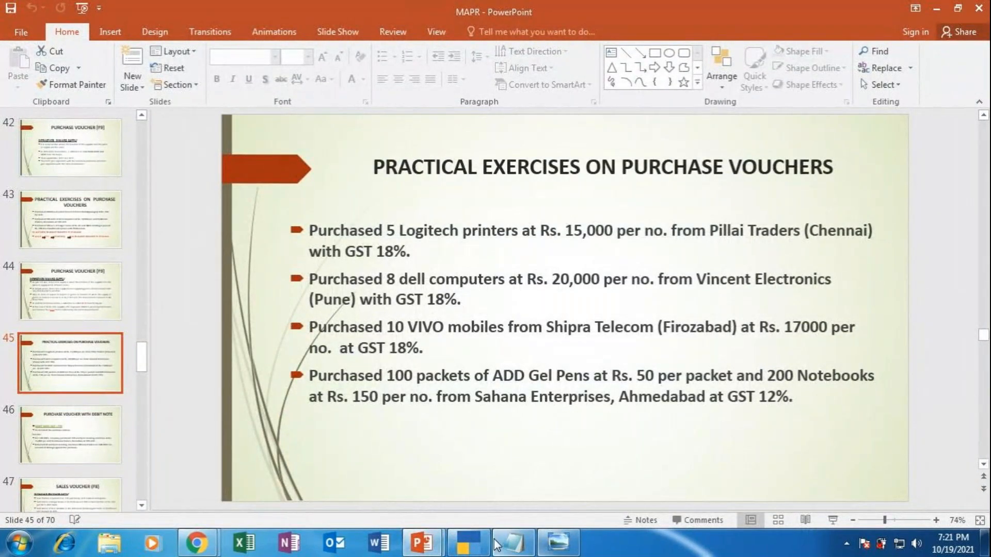
left_click(466, 541)
type("TEMPOVA")
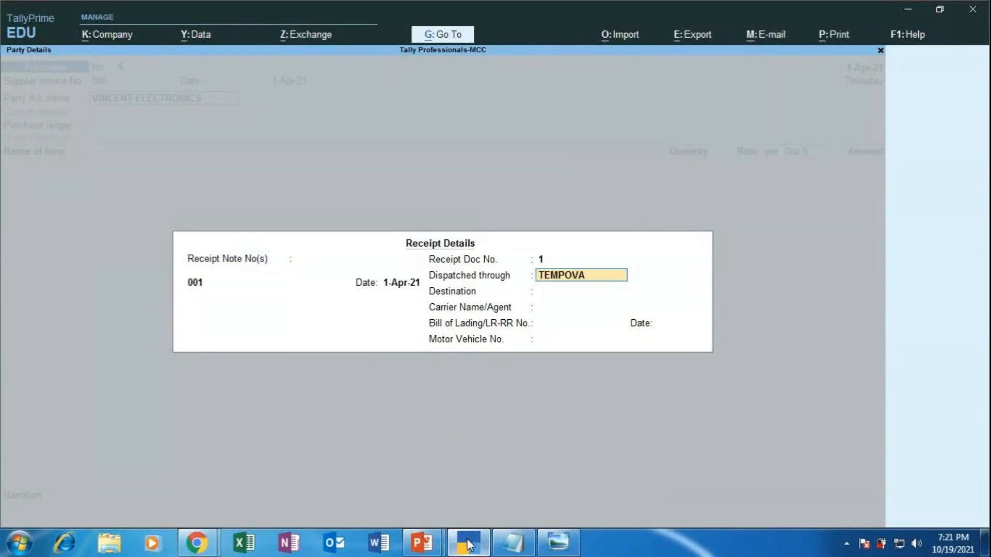
type("N")
key("Return")
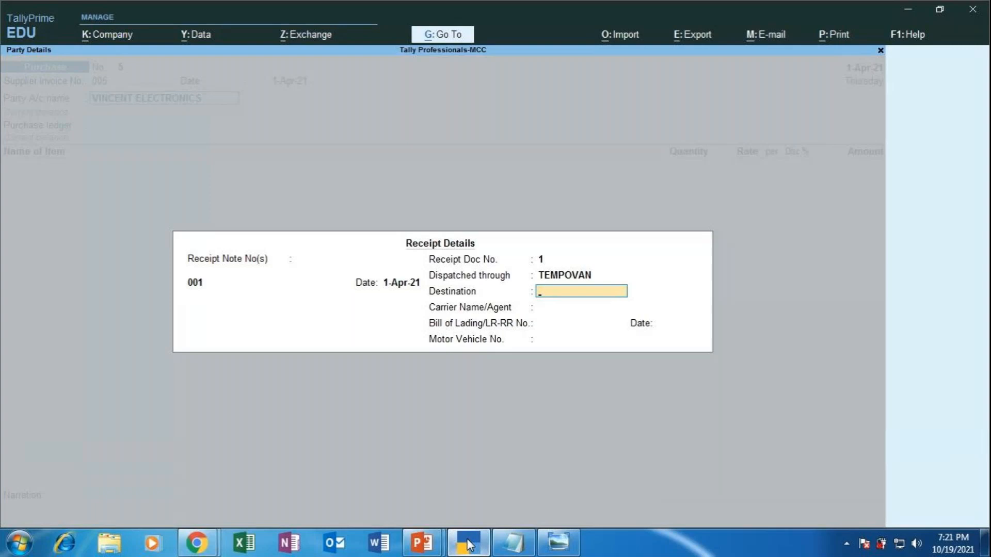
type("BANGALORE")
key("Return")
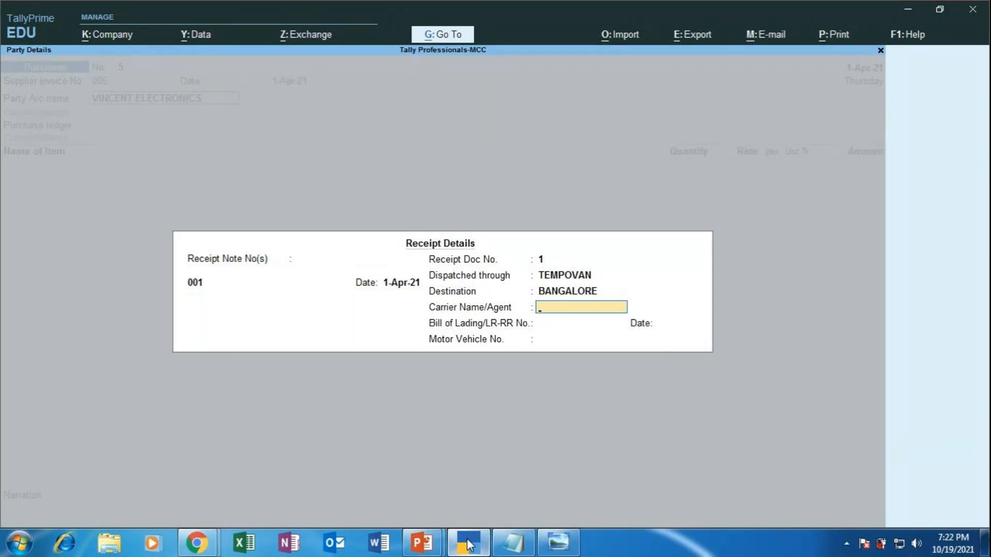
type("KIRAN TR")
type("NSPORTERS")
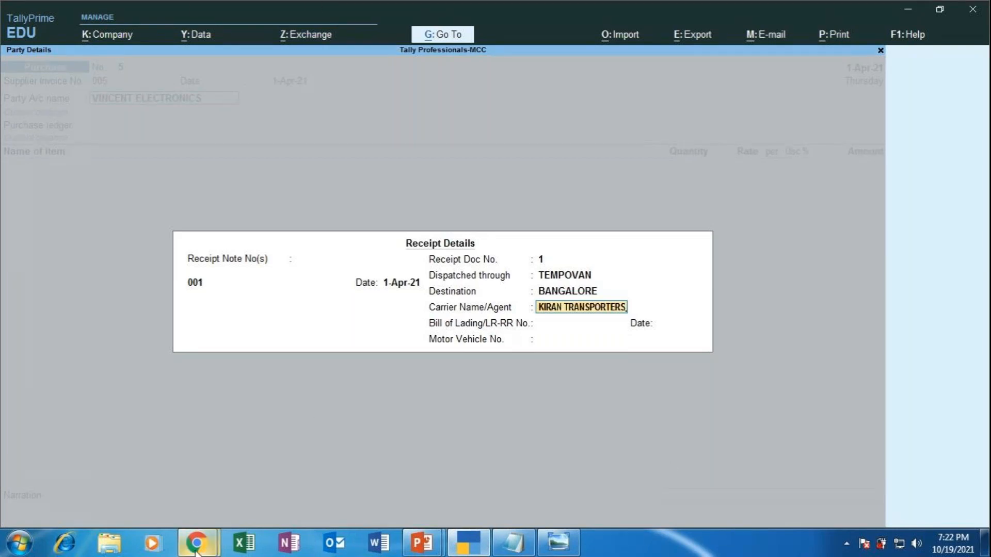
Switch to Chrome and check the running GoToMeeting session
mouse_move(197, 548)
left_click(139, 479)
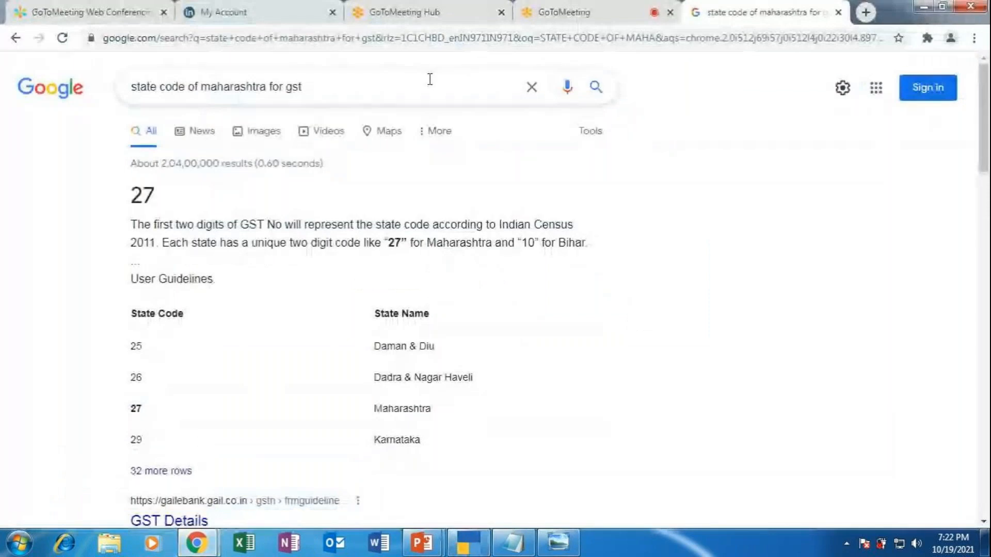
left_click(453, 15)
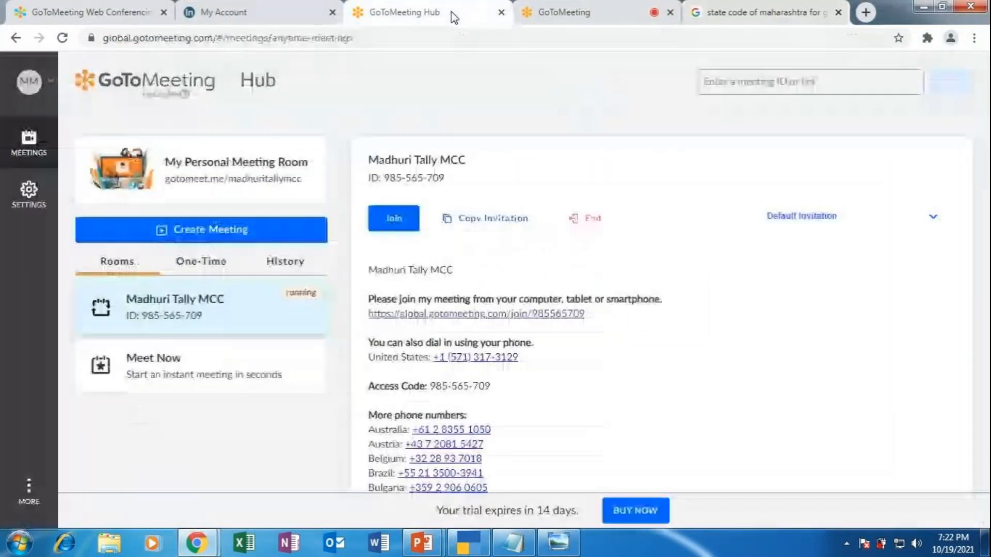
left_click(581, 13)
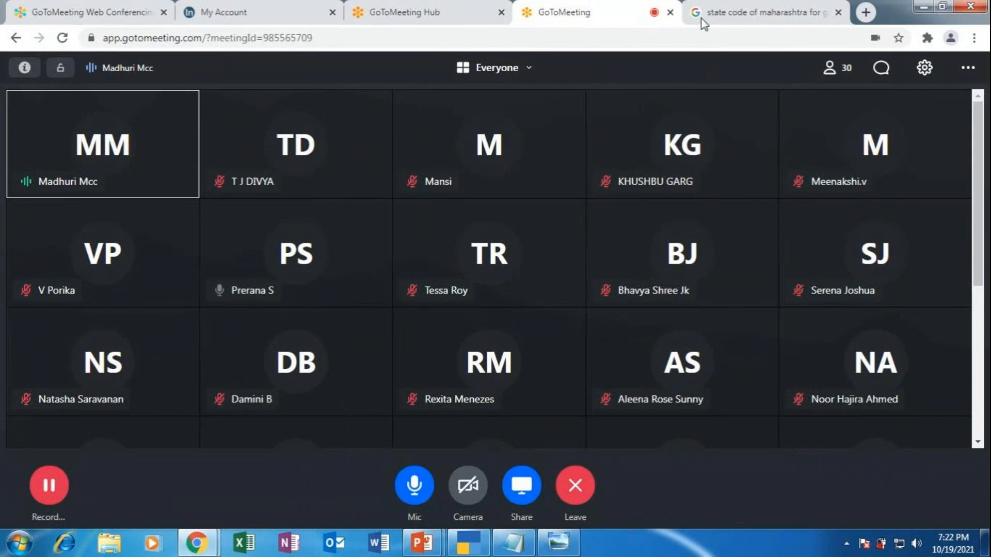
left_click(477, 549)
key("Return")
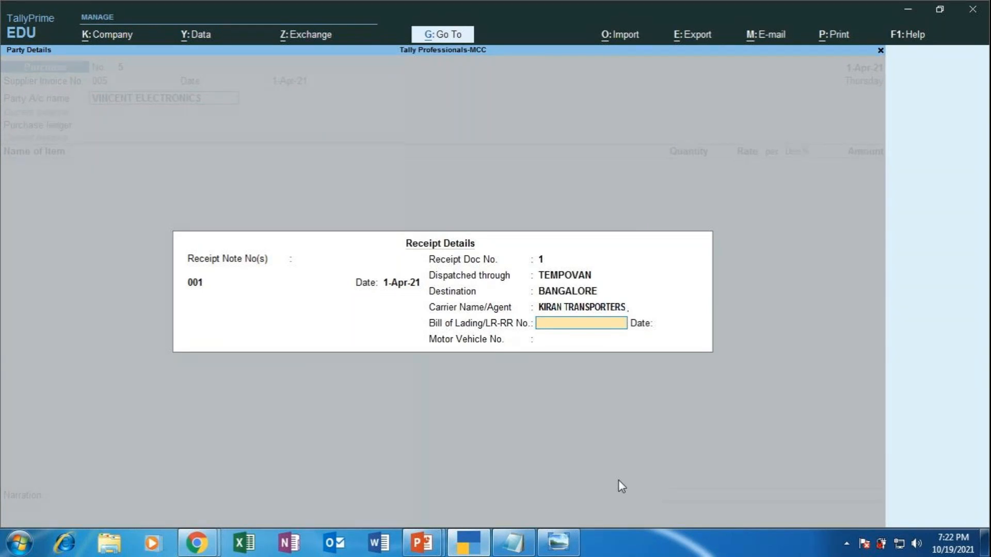
key("Return")
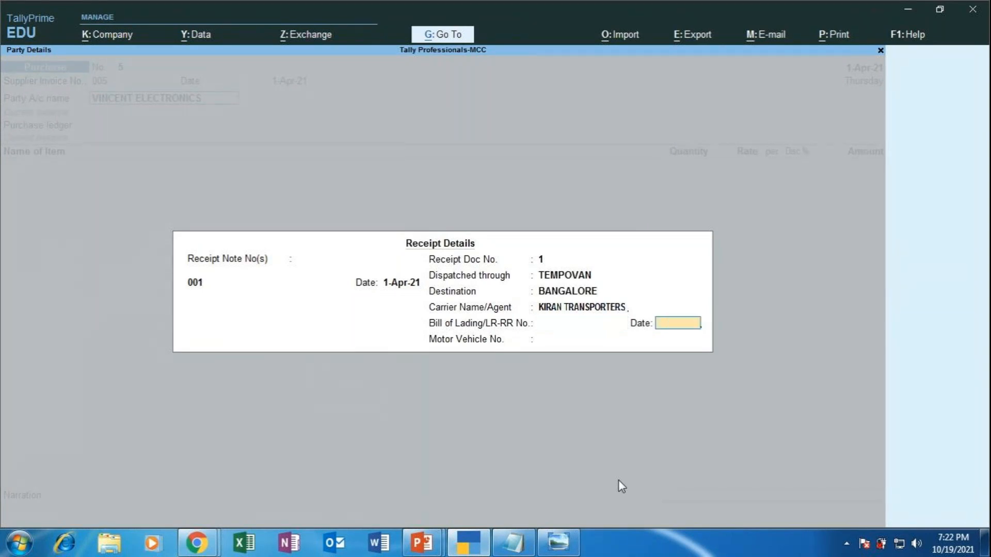
key("Return")
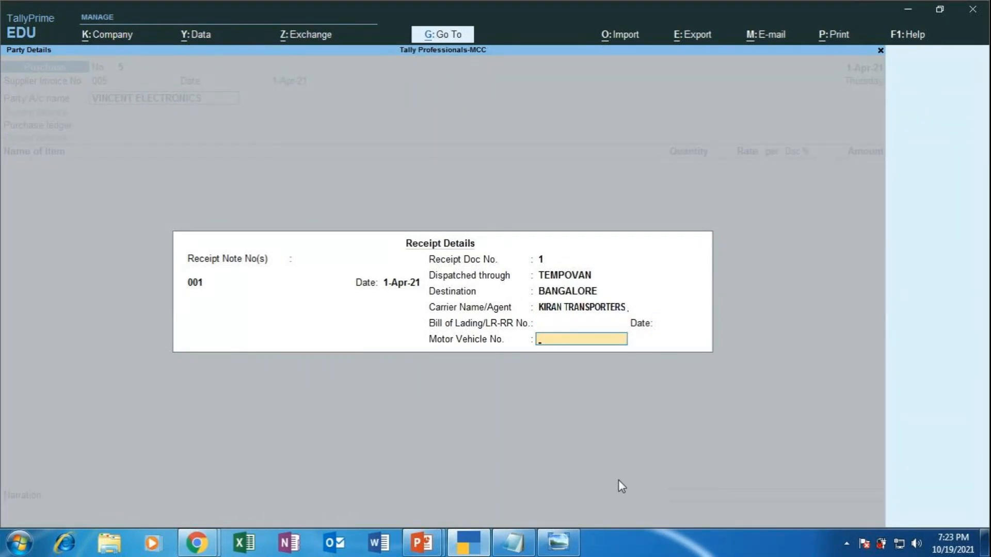
type("KA05JJ7865")
key("Return")
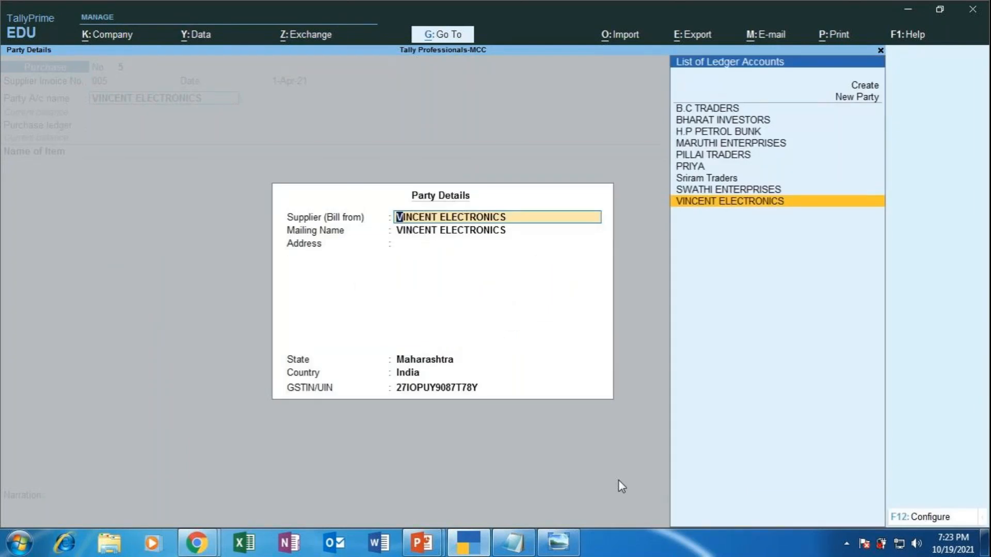
key("Escape")
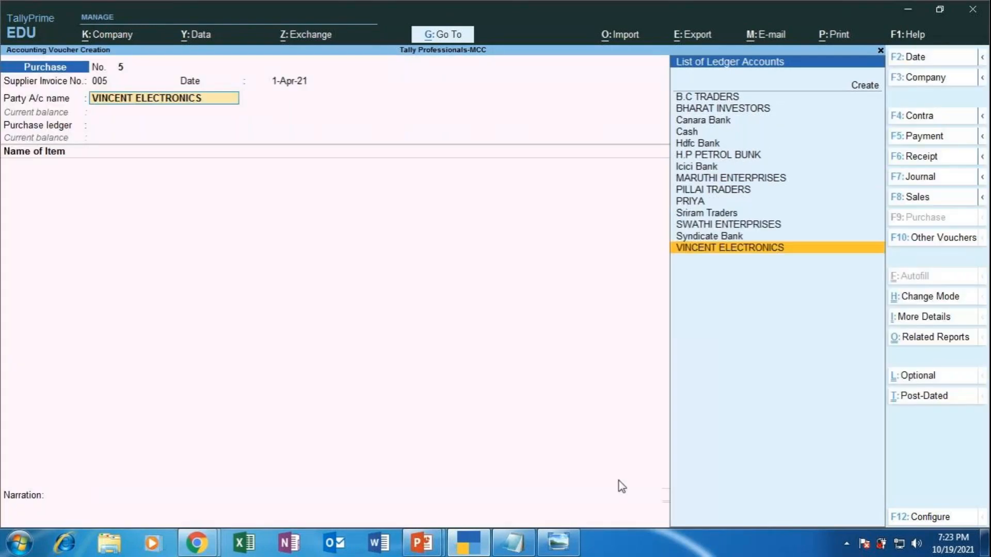
key("Return")
key("Return")
key("Return")
key("Return")
key("Return")
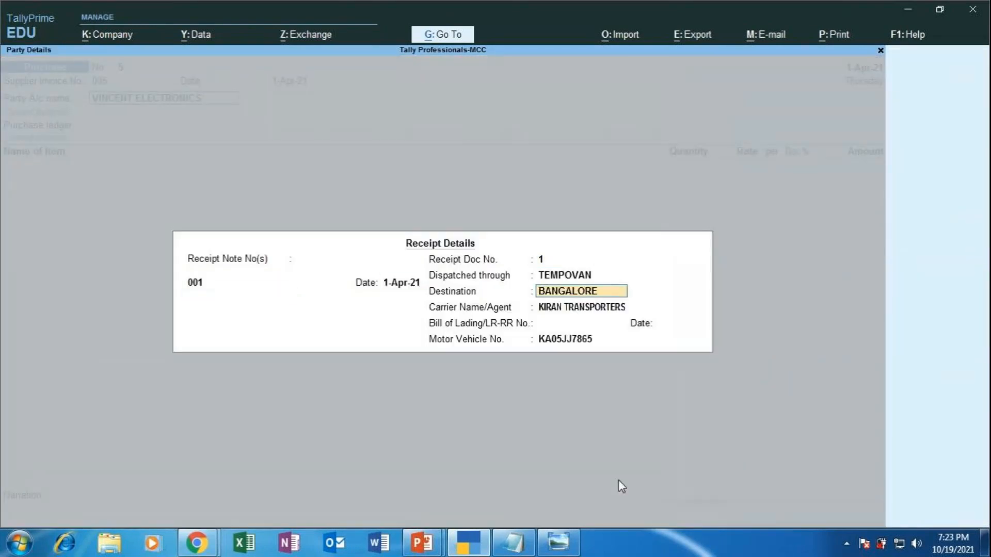
key("Return")
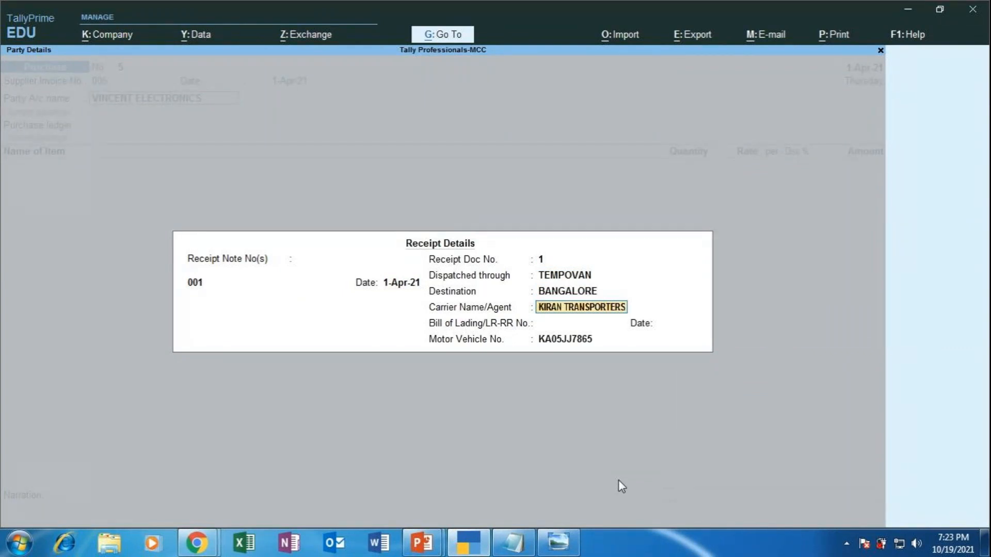
key("Return")
key("Return")
key("Return")
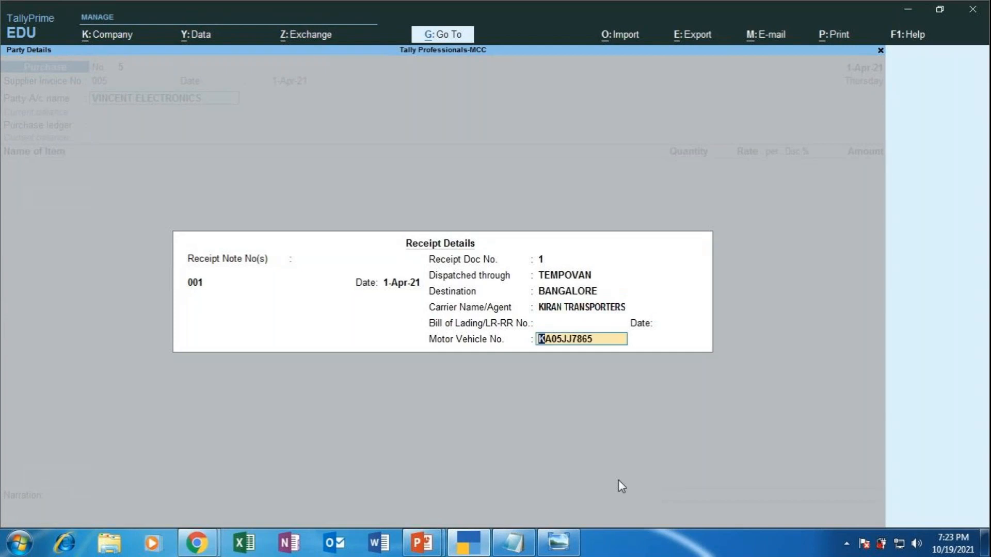
type("MH07UU8976")
key("Return")
Enter the supplier's two-line address in the party details, keep the other values and accept them
key("Return")
key("Return")
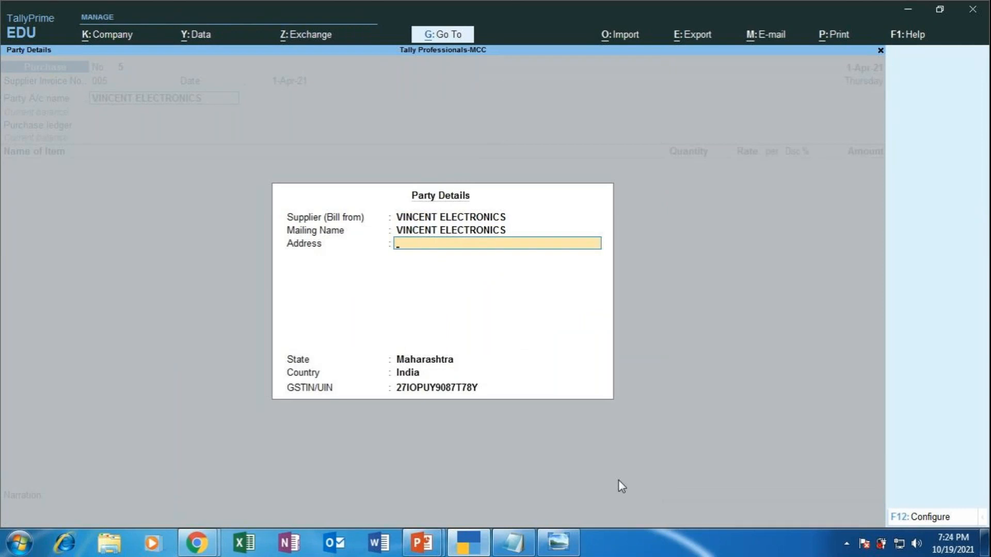
type("NO.8")
type(", MG. ROAD")
key("Return")
type("P")
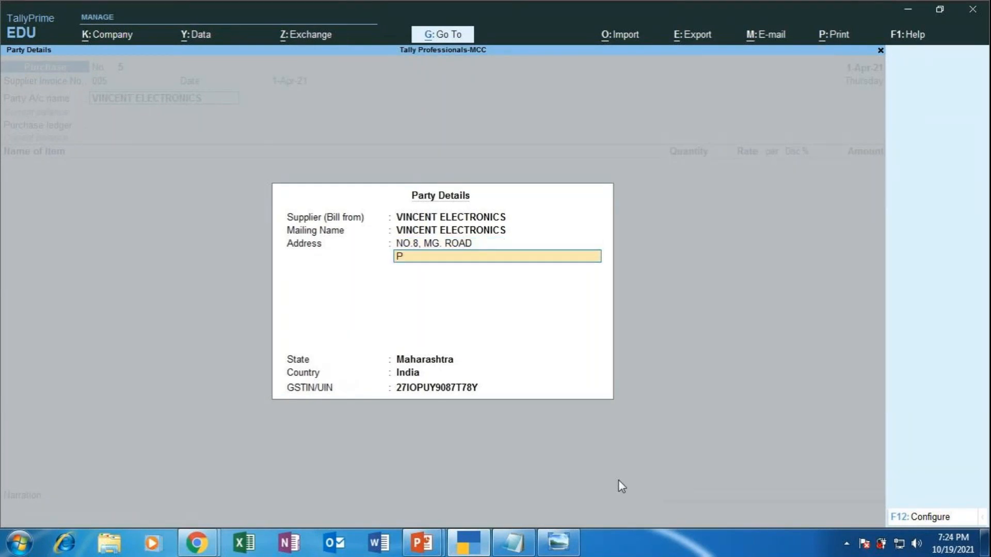
type("UNE")
key("Return")
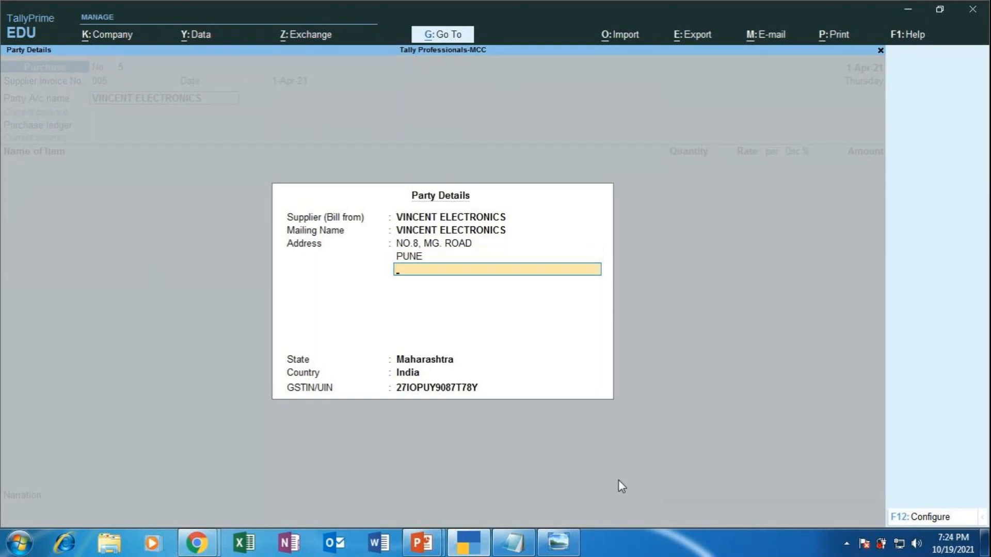
key("Return")
key("ctrl+a")
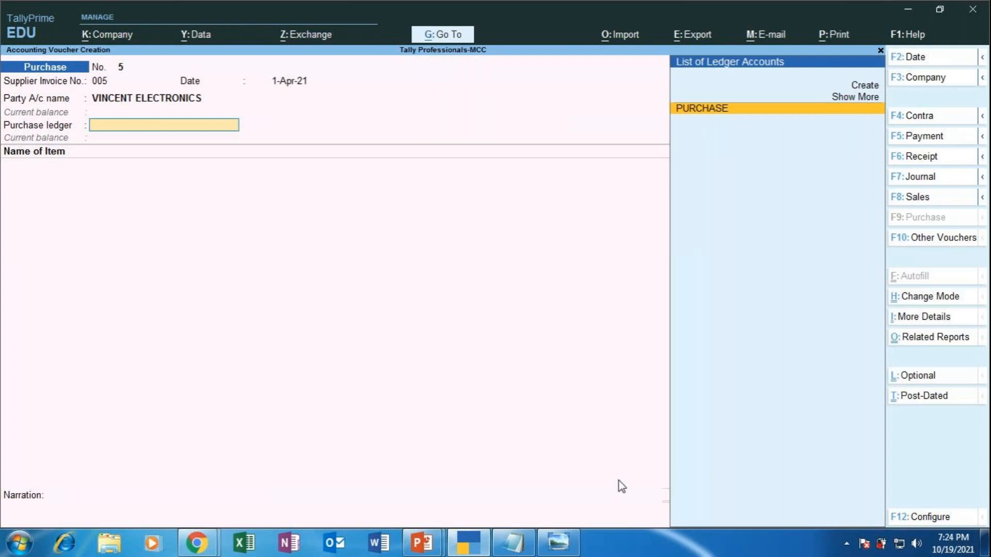
Select PURCHASE as the purchase ledger and classify the transaction as Interstate Purchase Taxable
key("Return")
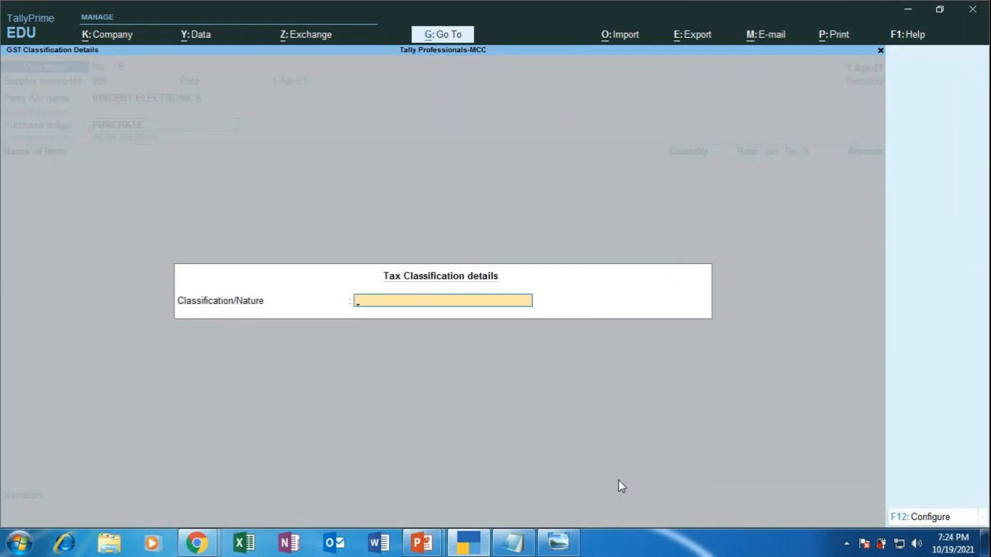
key("space")
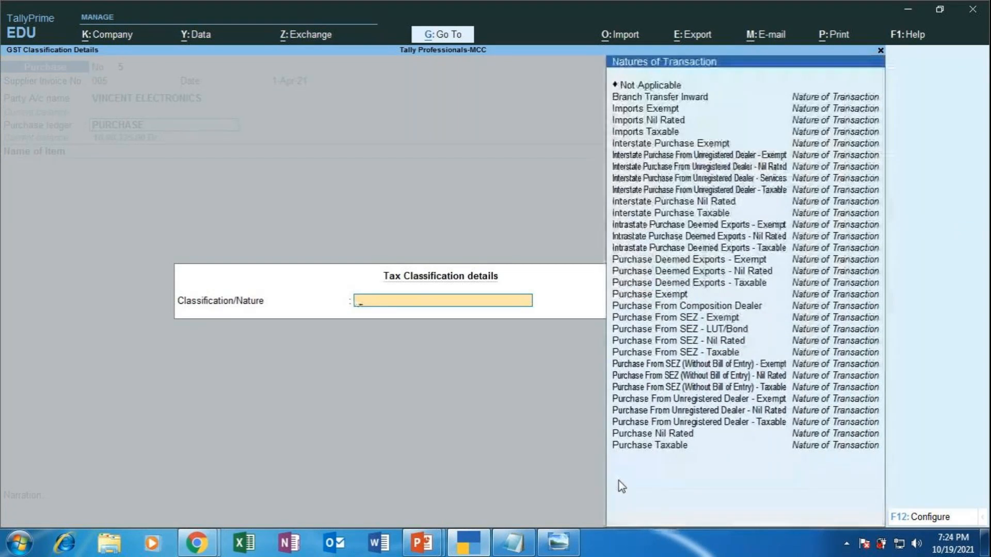
key("Down")
key("Down")
key("Down")
key("Down")
key("Down")
key("Down")
key("Down")
key("Down")
key("Down")
key("Down")
key("Down")
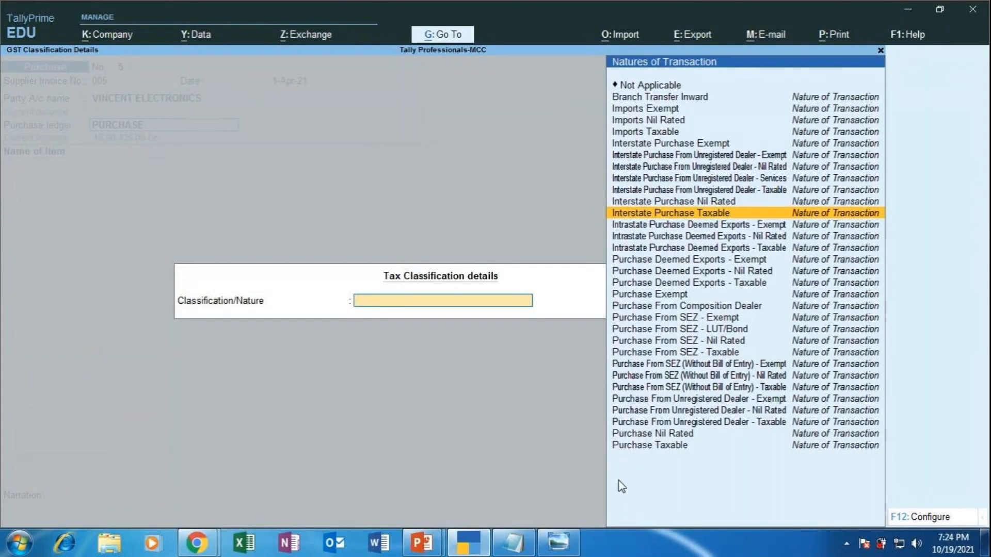
key("Return")
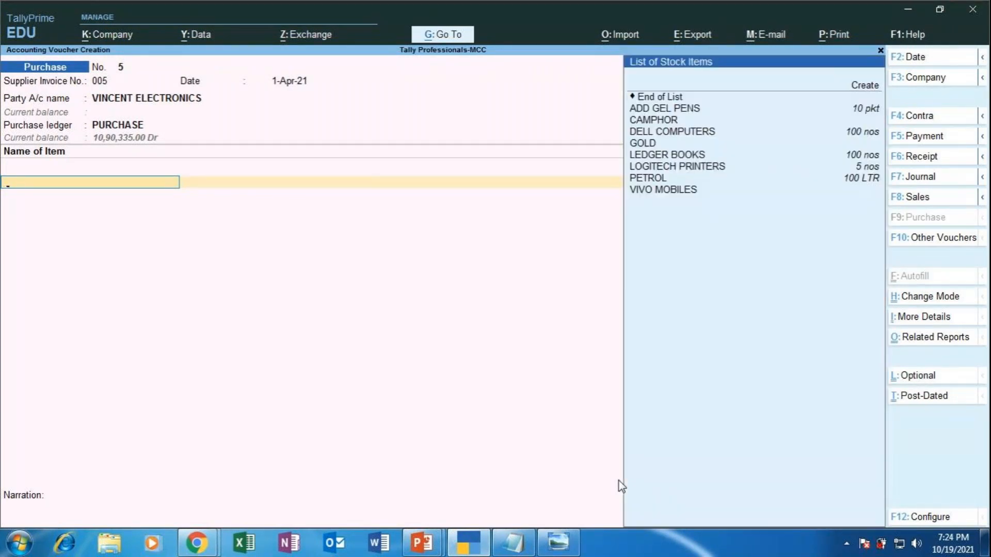
Add DELL COMPUTERS as the purchased stock item and allocate it to GODOWN 2
key("Down")
key("Down")
key("Down")
key("Down")
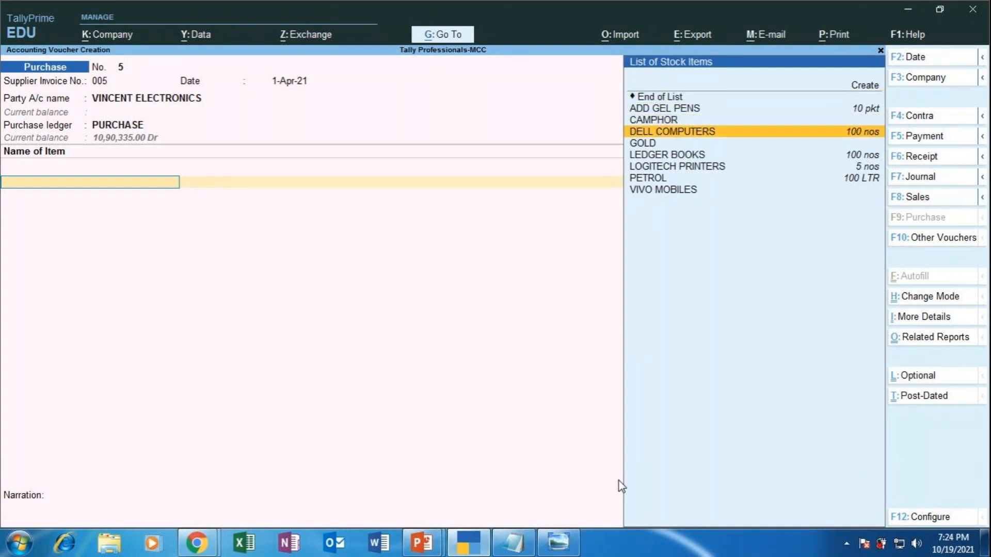
key("Return")
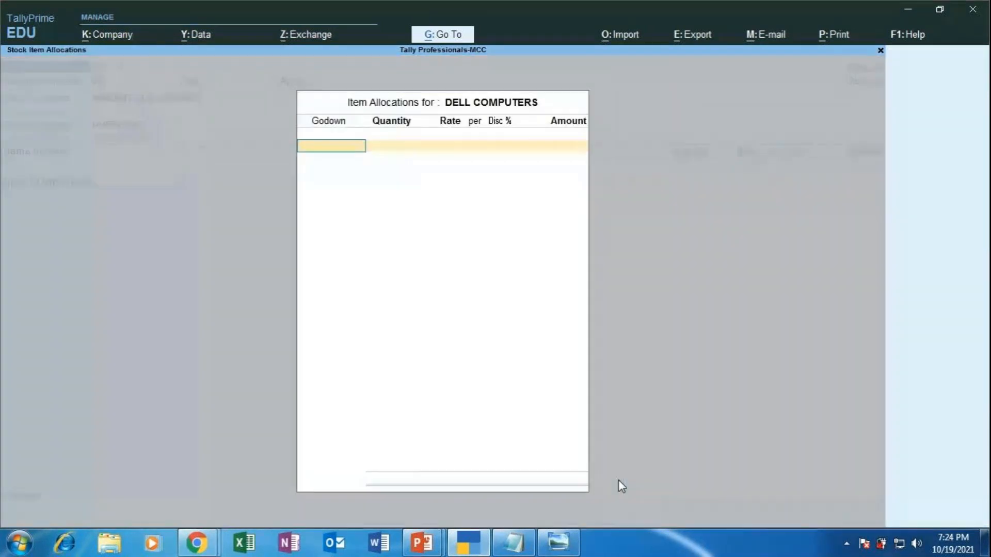
key("Down")
key("Down")
key("Down")
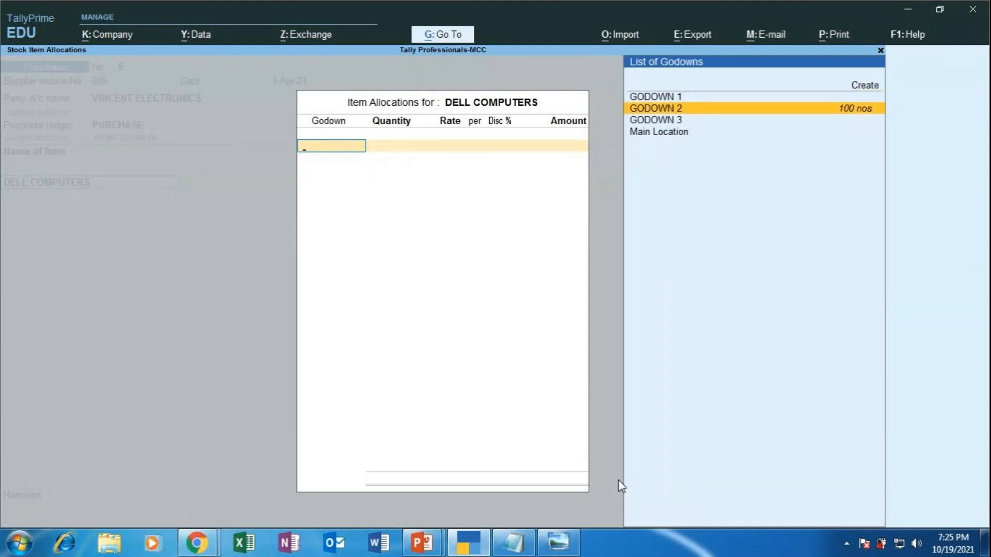
key("Return")
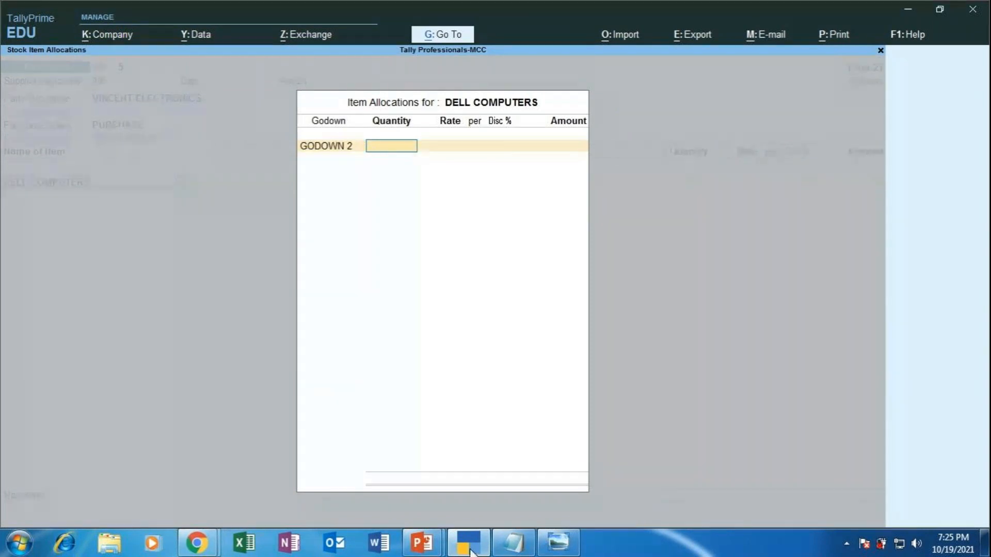
Check the Vincent Electronics purchase exercise in PowerPoint, return to TallyPrime, and set the DELL COMPUTERS quantity to 8 nos
left_click(421, 543)
left_click(478, 500)
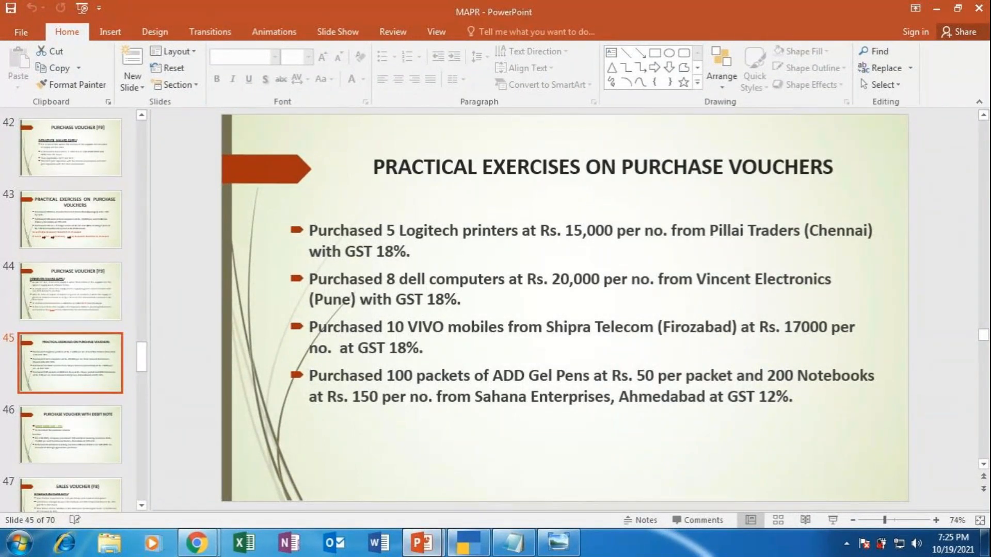
left_click(469, 546)
type("8")
key("Return")
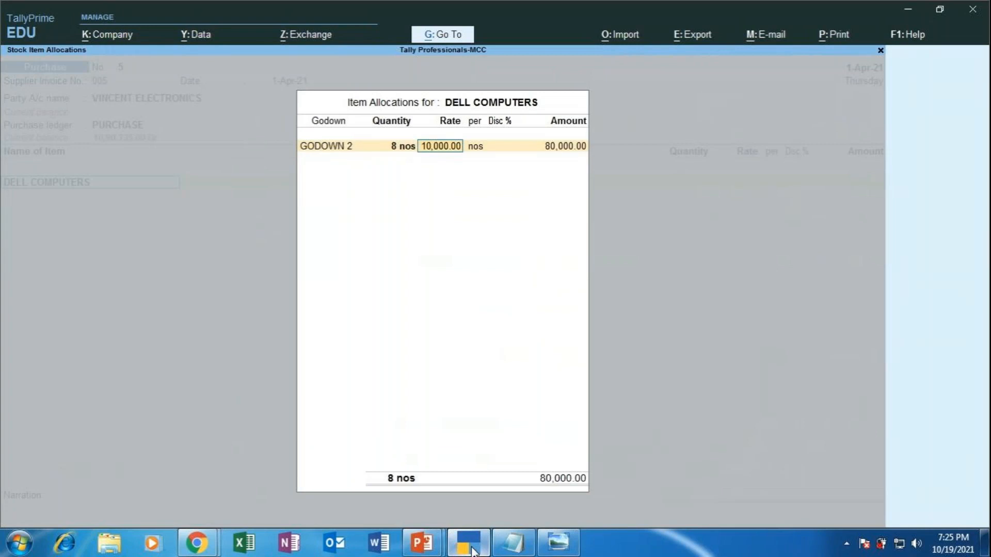
Set the DELL COMPUTERS rate to 20,000 per nos without a discount and accept the item allocation and amount
type("20")
type("000")
key("Return")
key("Return")
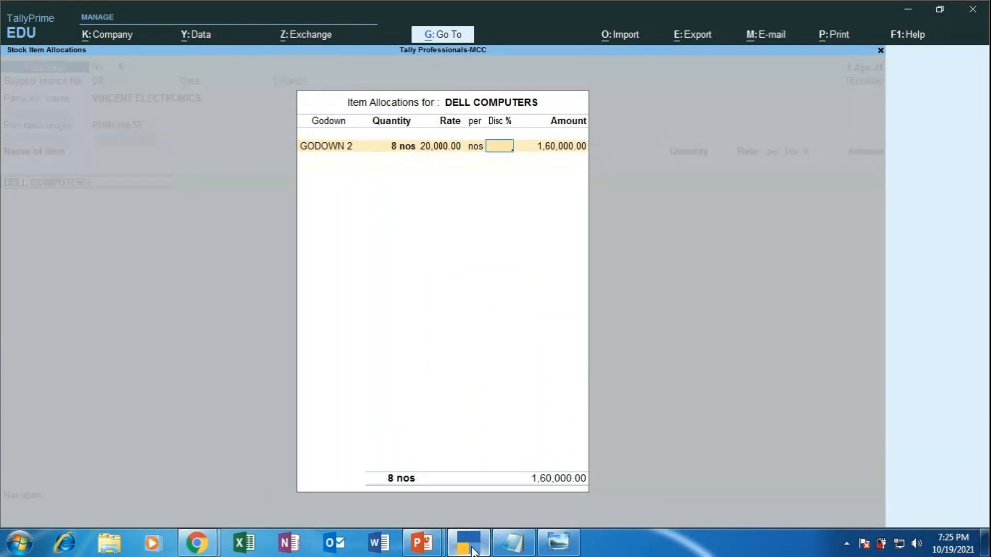
key("Return")
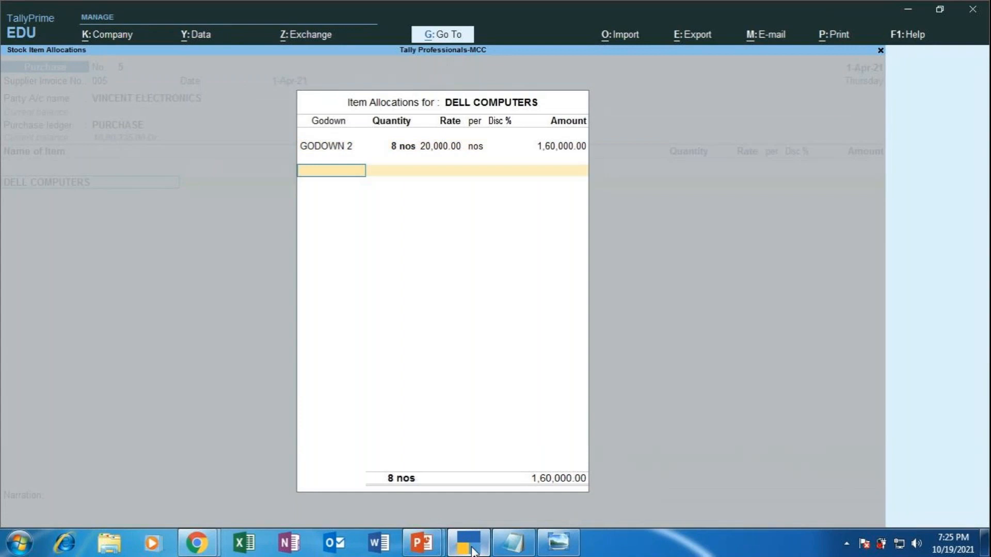
key("Return")
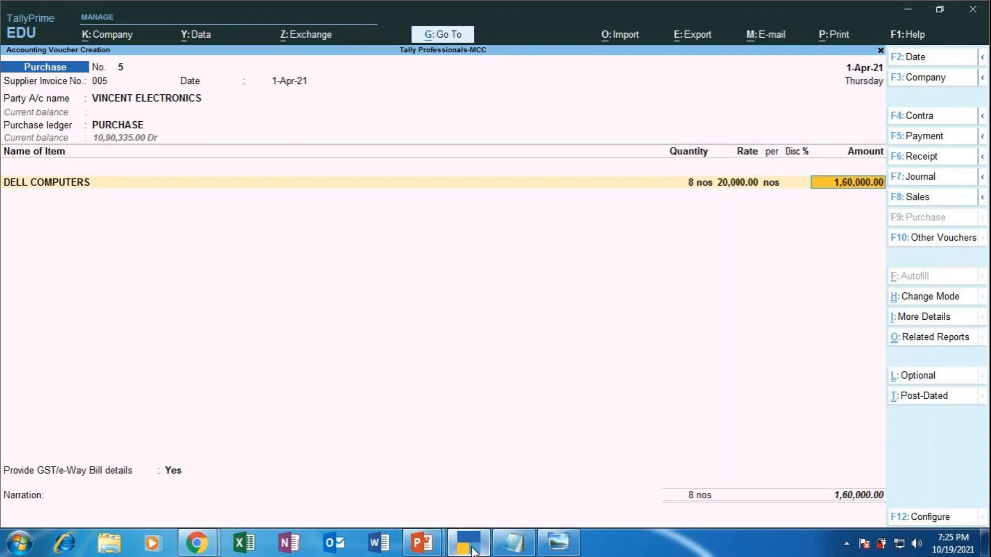
key("Return")
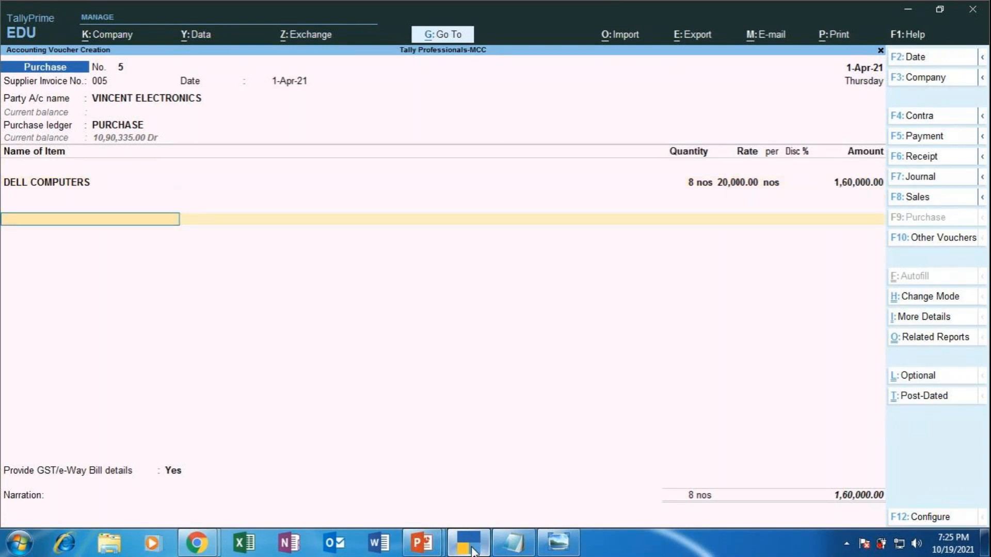
Add the IGST ledger with its calculated amount and set Provide GST/e-Way Bill details to No
type("IGST")
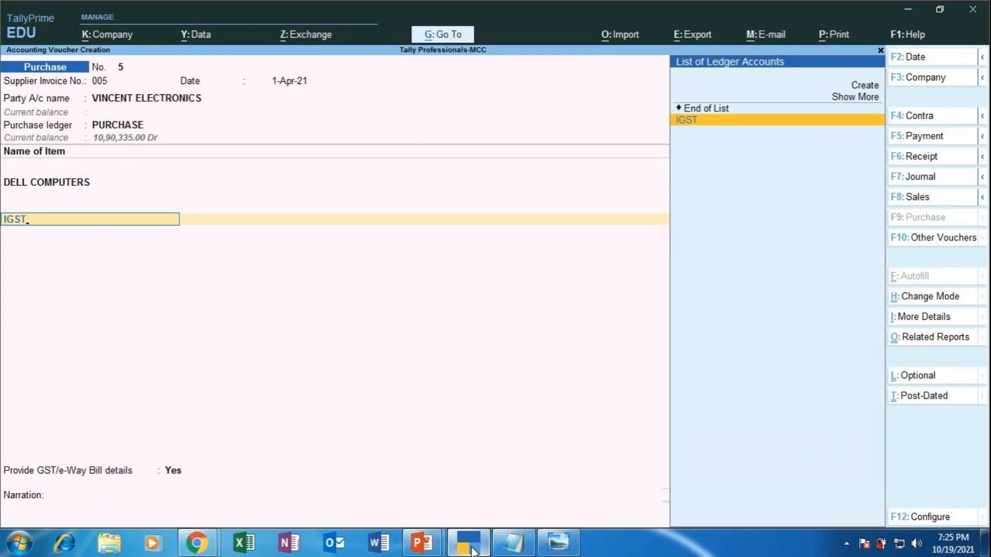
key("Return")
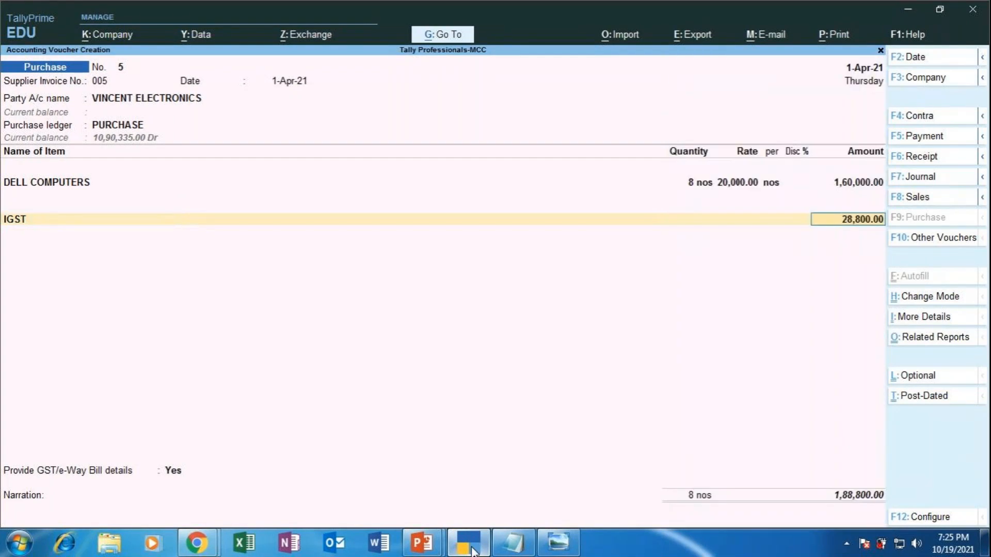
key("Return")
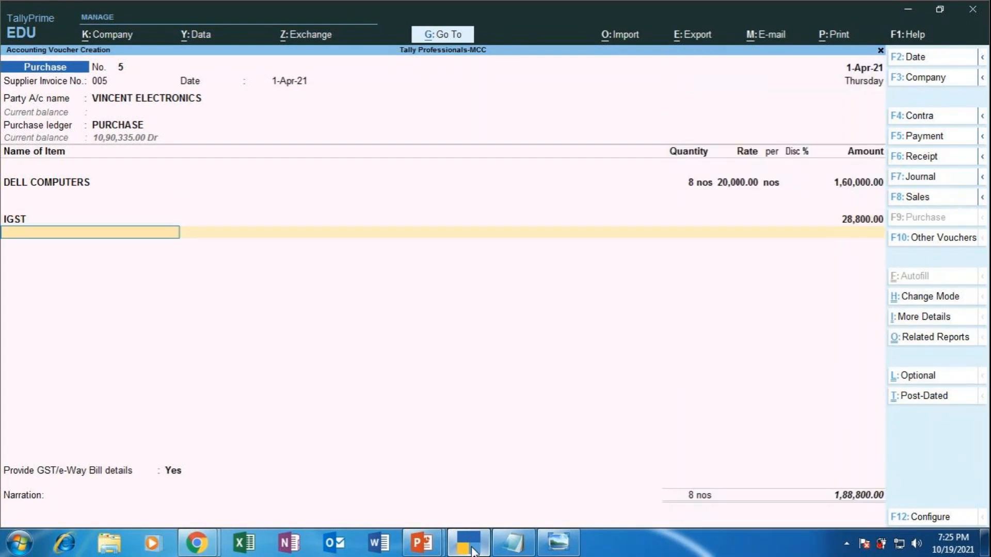
key("Return")
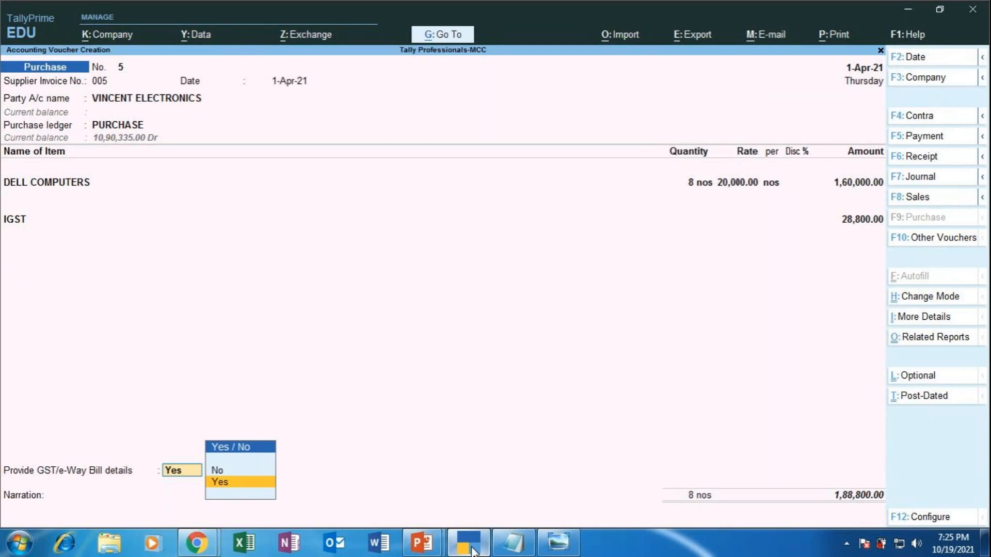
key("Up")
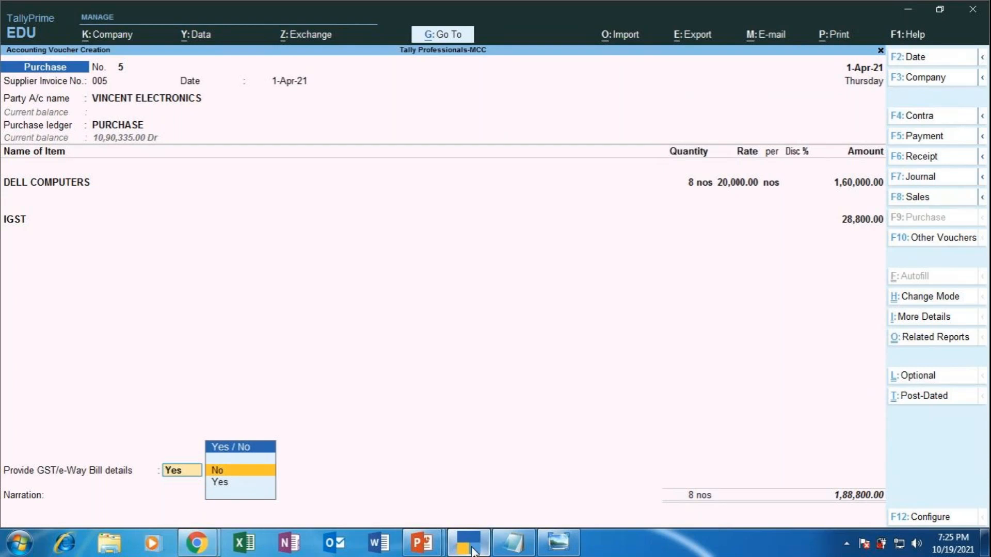
key("Return")
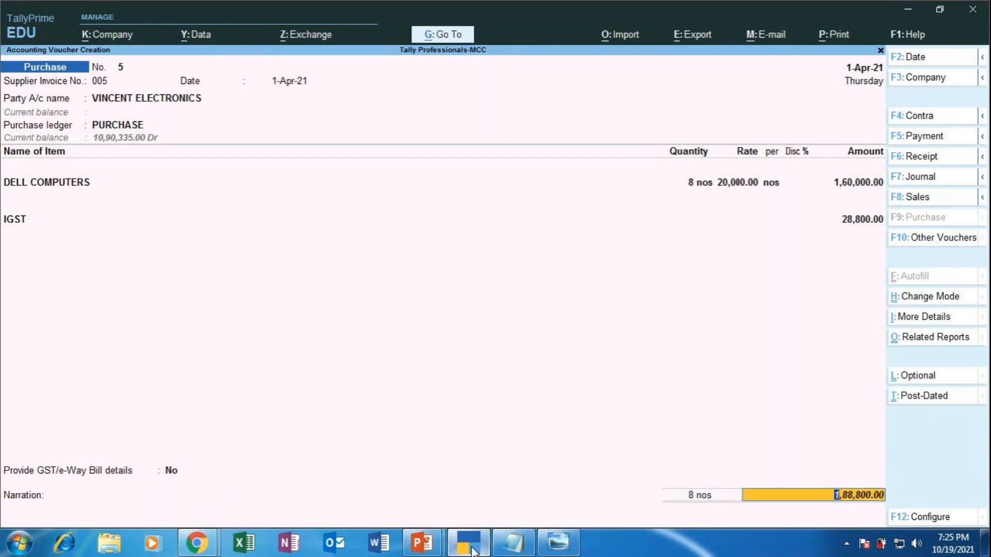
Record the bill-wise details as a New Ref named VINCENT ELECTRONICS with 15 credit days, accepting the full amount
key("Return")
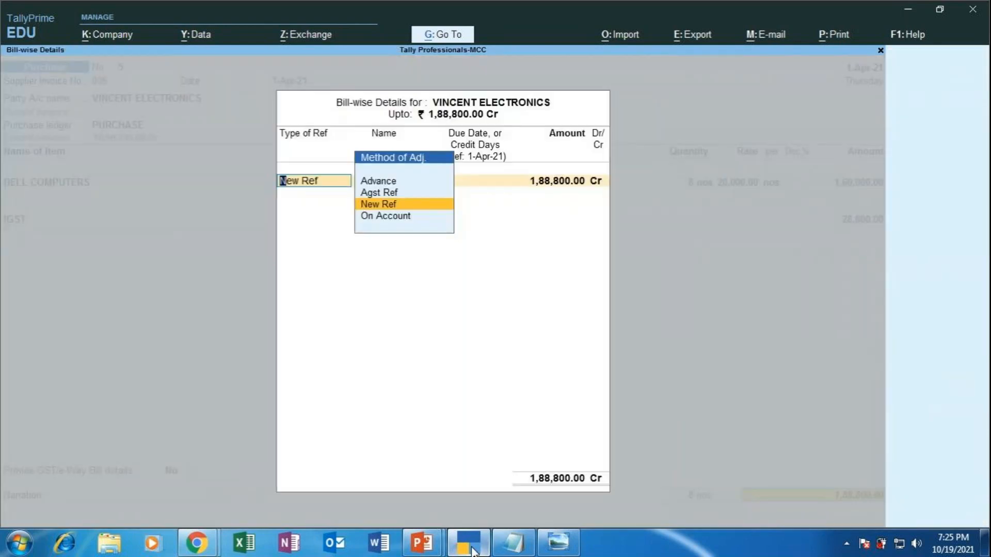
key("Return")
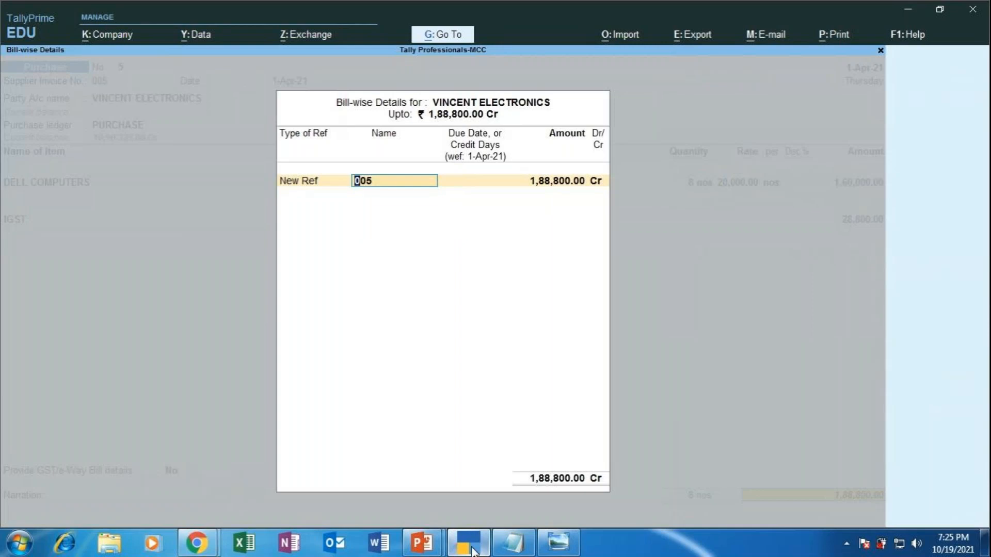
type("VINCENT ELECTRONICS")
key("Return")
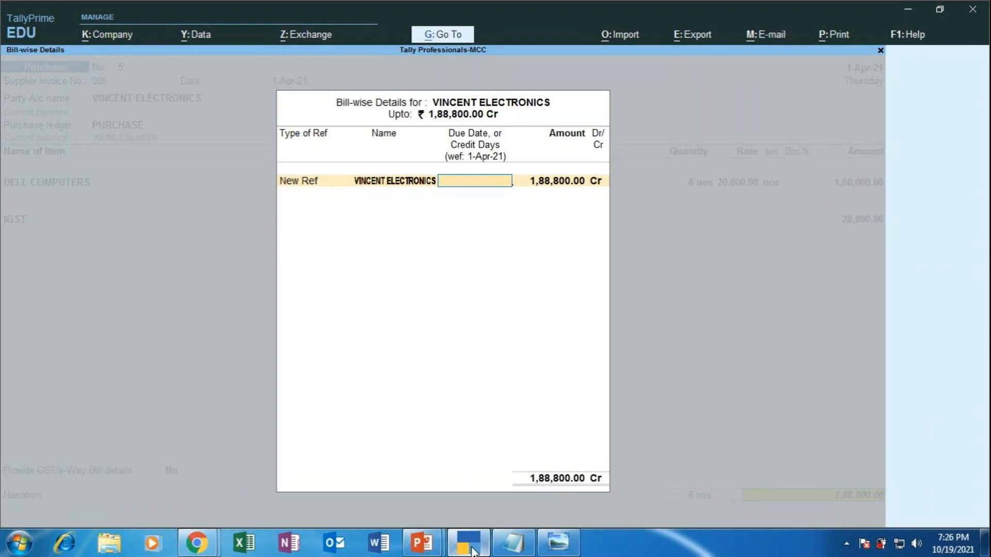
type("15")
key("Return")
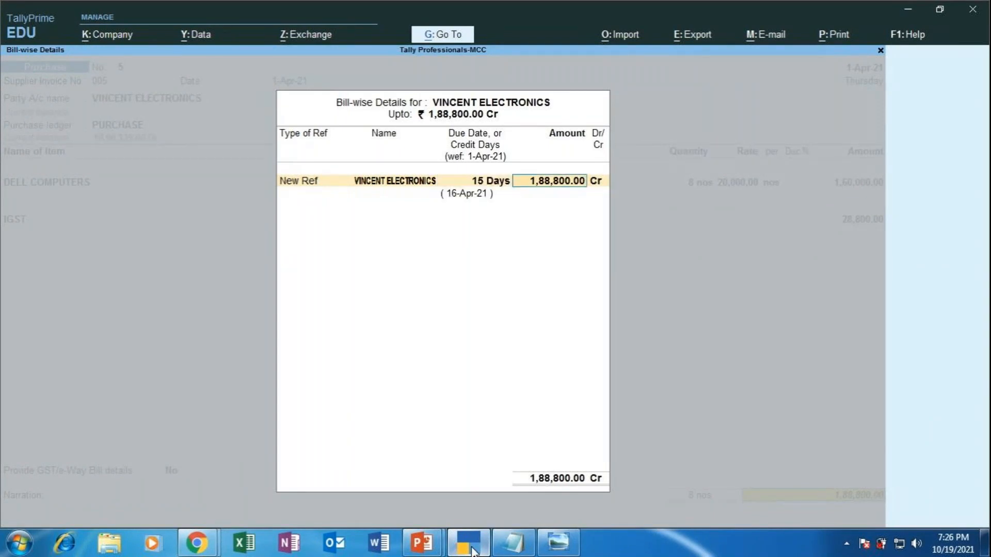
key("Return")
Enter the narration "BEING DELL COMPUTERS PURCHASED ON CREDIT"
type("BEING")
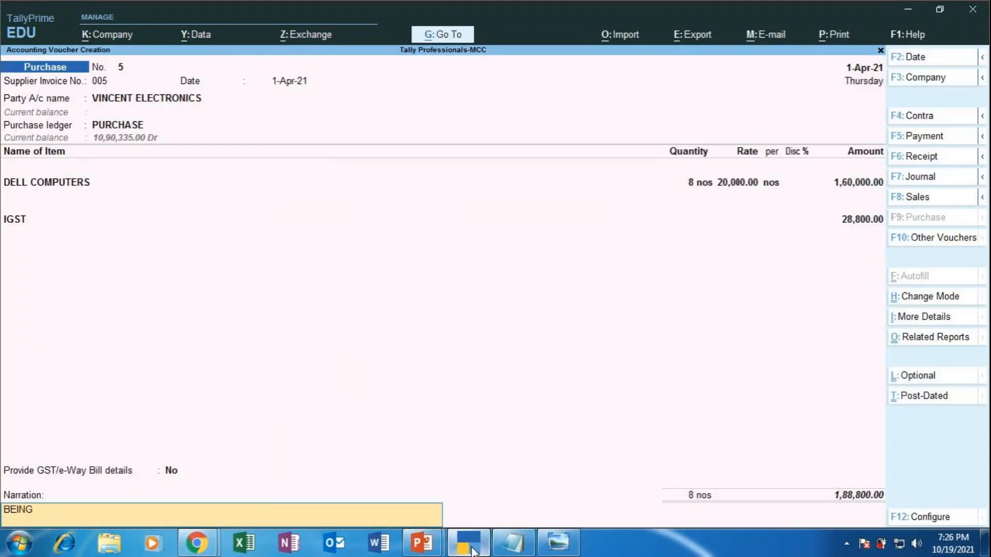
type(" DELL COMPUTERS P")
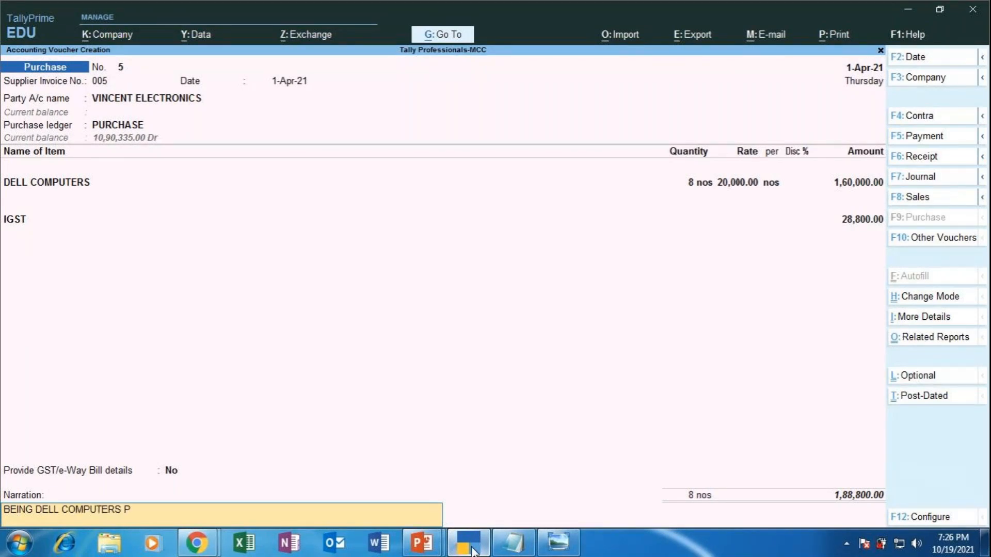
type("URCHASED ON CRED")
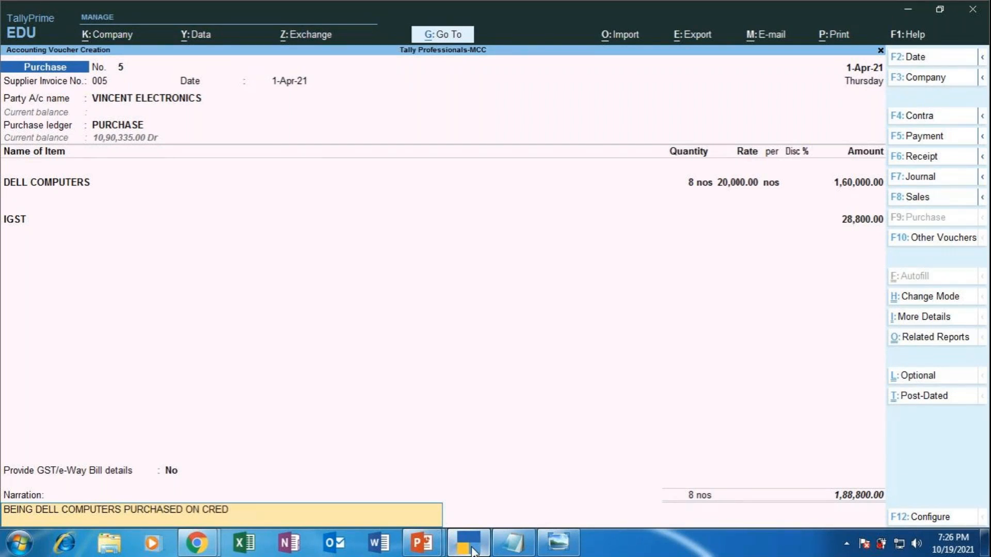
type("IT")
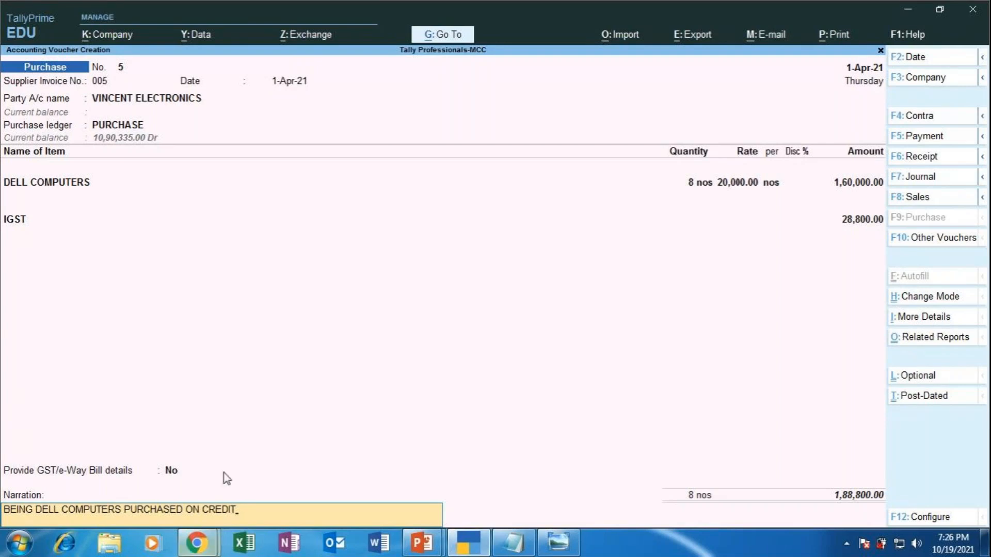
Switch to the GoToMeeting window in Chrome to check on the session participants
left_click(201, 546)
left_click(159, 470)
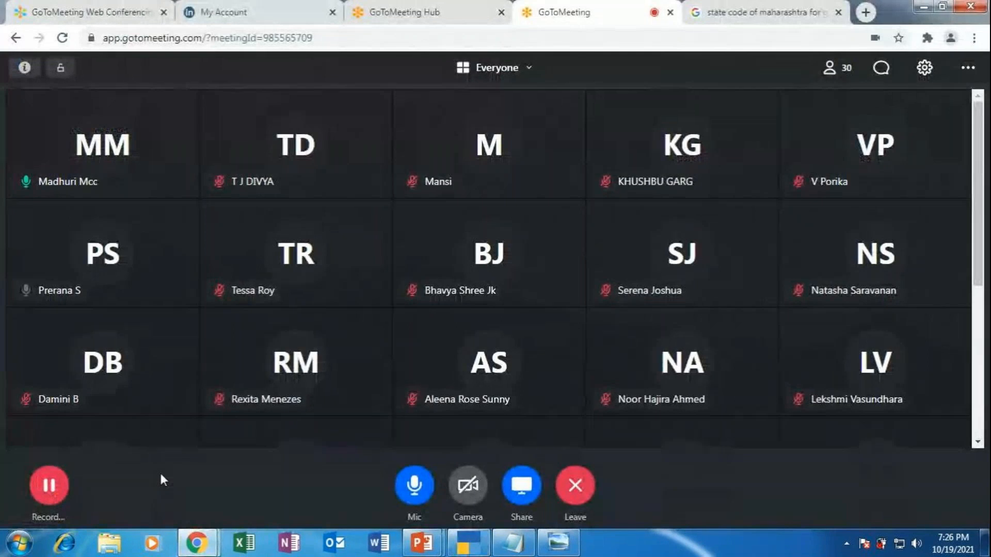
Switch back to TallyPrime and accept the completed VINCENT ELECTRONICS purchase voucher
left_click(468, 546)
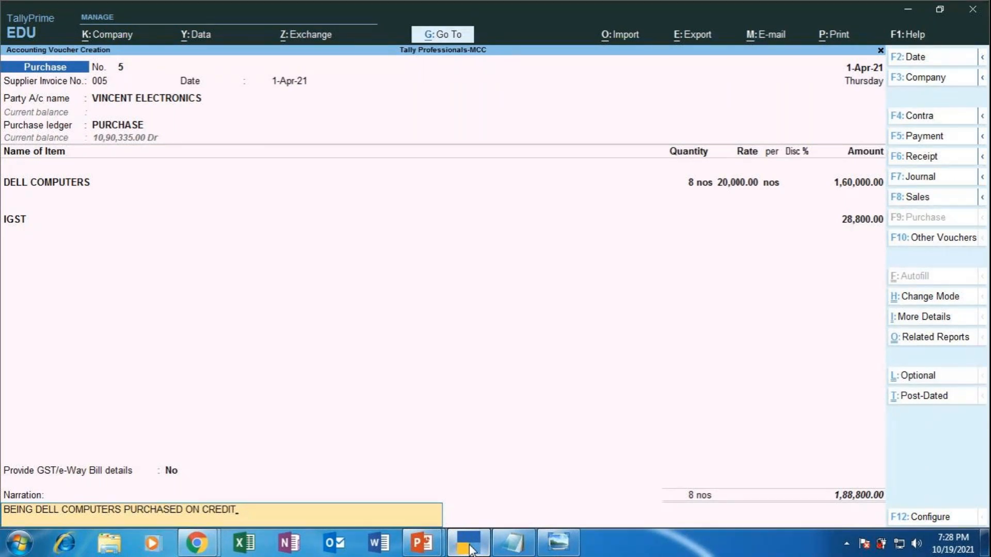
key("Return")
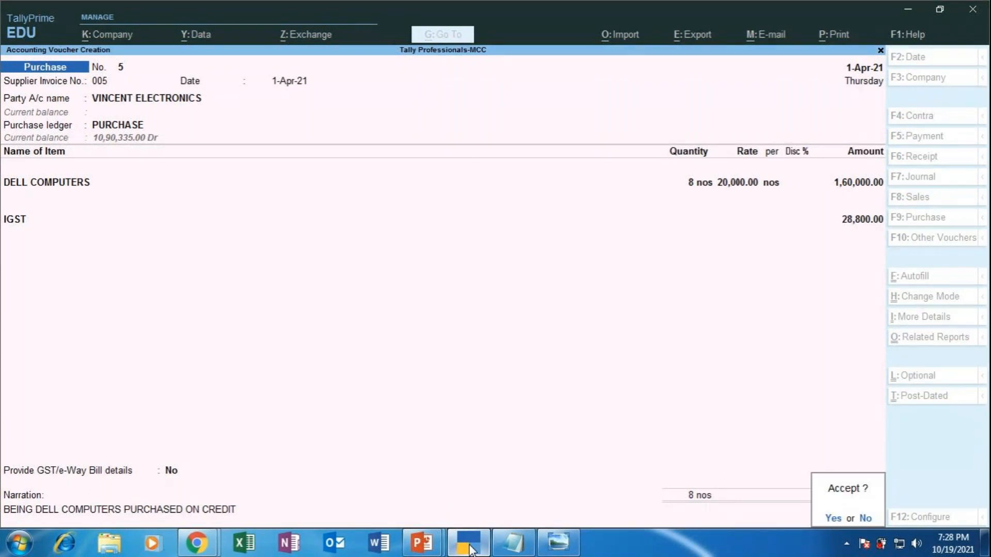
key("Return")
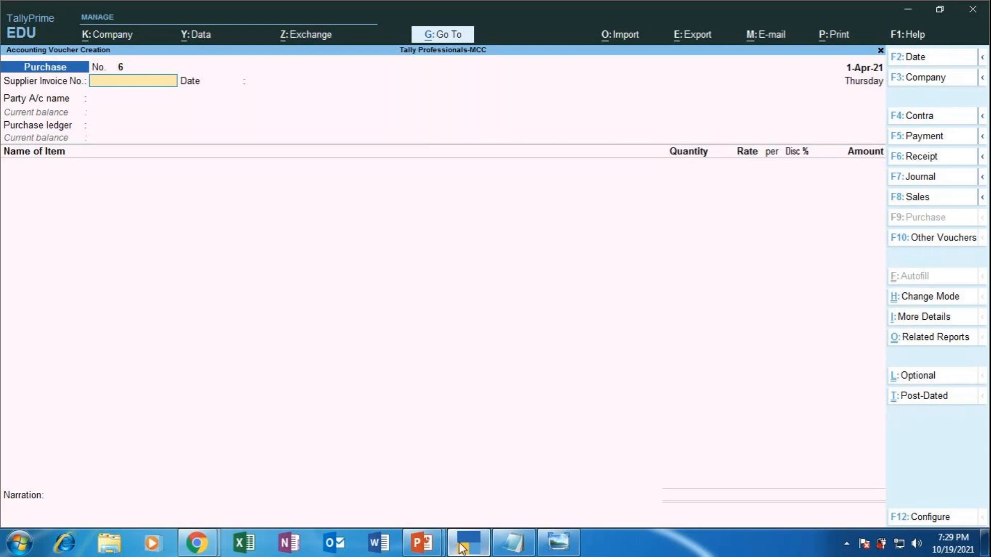
Bring up the GoToMeeting session in Chrome again to view the participants after saving the voucher
mouse_move(198, 550)
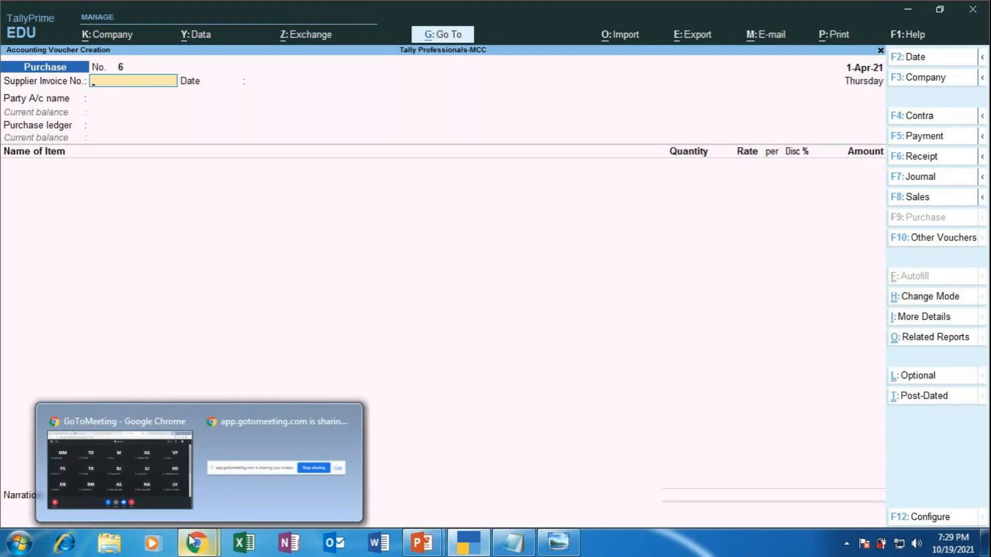
left_click(143, 452)
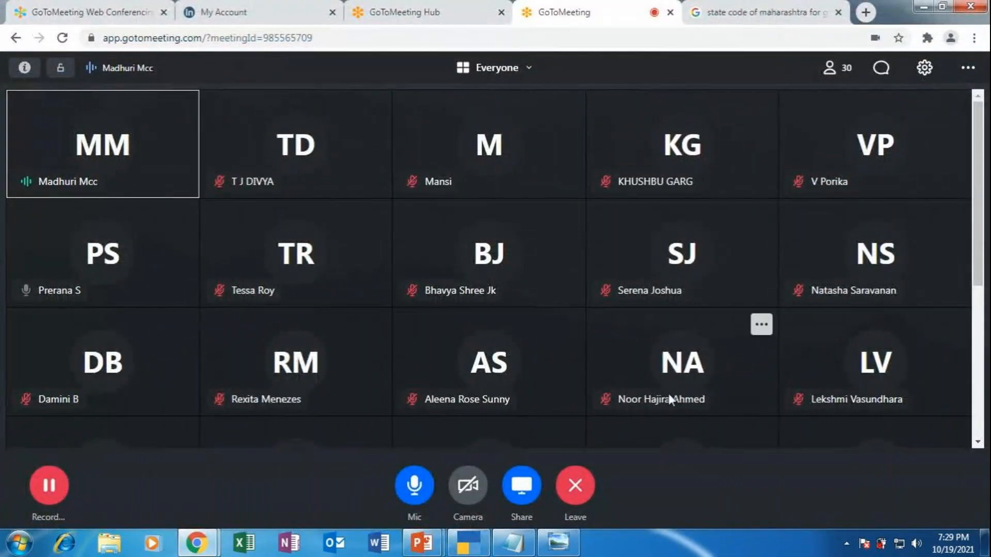